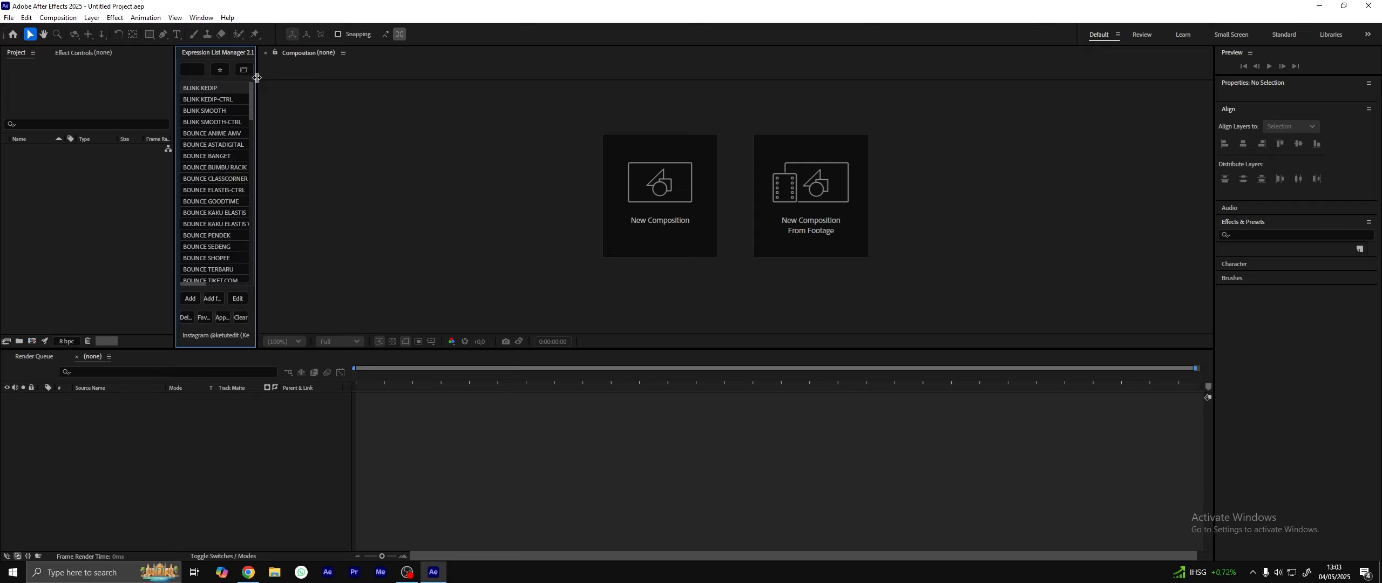
- Widen the Expression List Manager panel, place the cursor in its search field and open the panel's options
left_click_drag(257, 78, 350, 74)
left_click(285, 69)
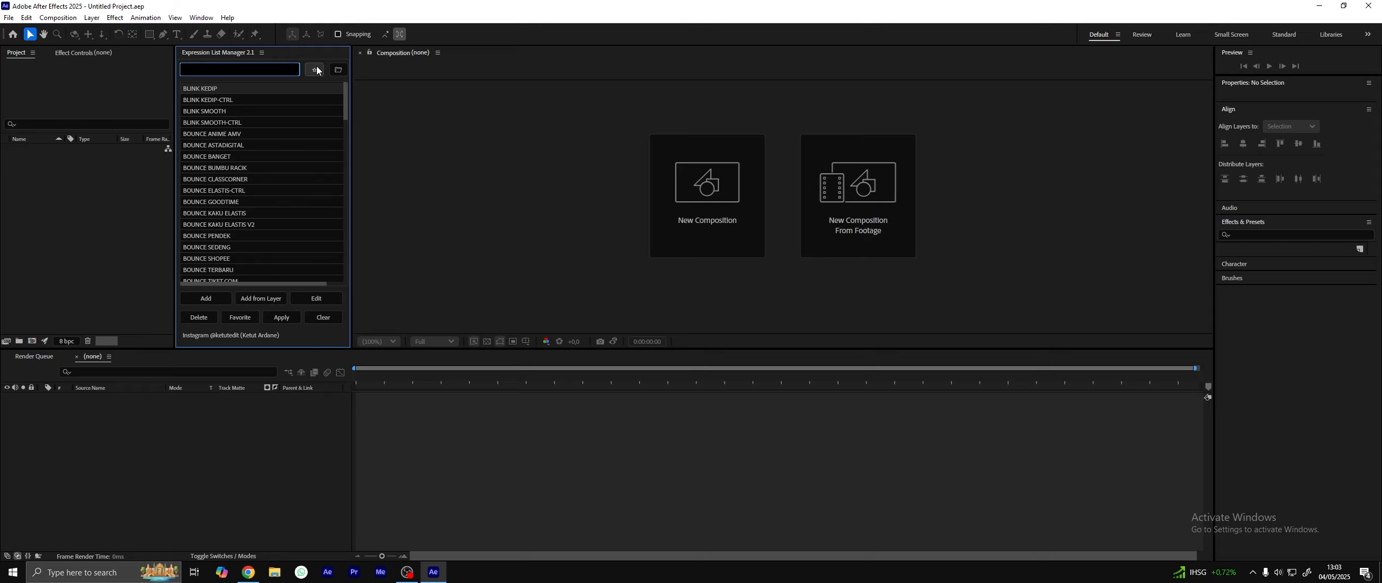
left_click(262, 51)
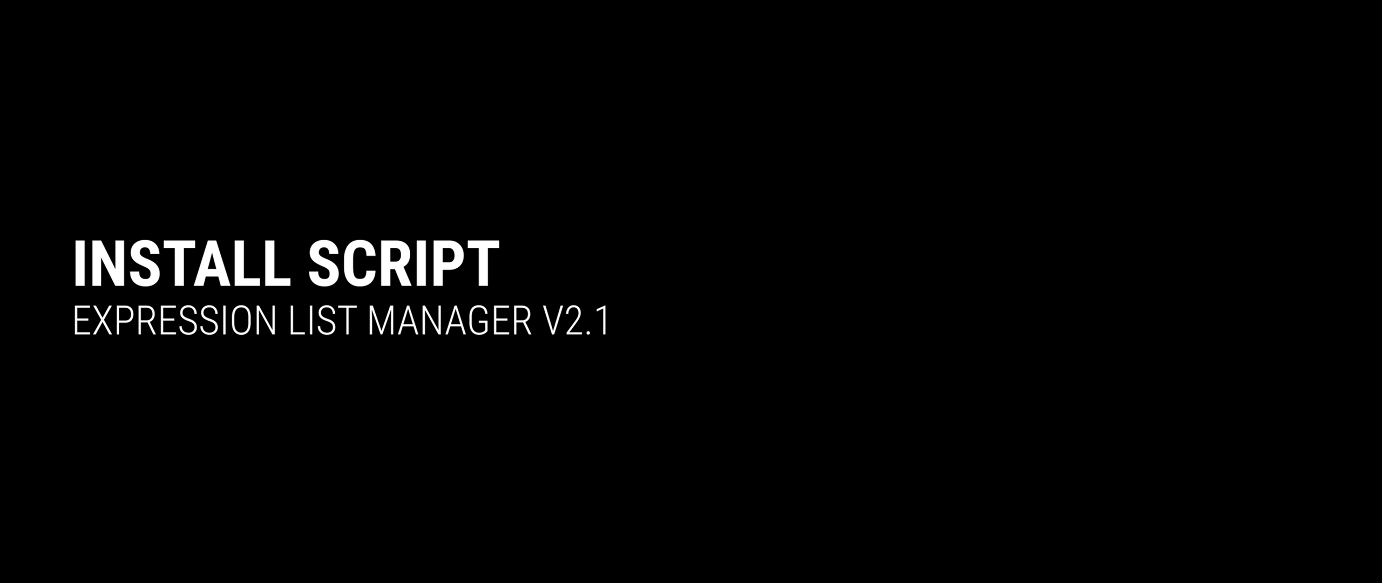
- Copy Expression List Manager 2.1.jsxbin from the extracted Expression List Manager 2.1 folder
left_click(916, 127)
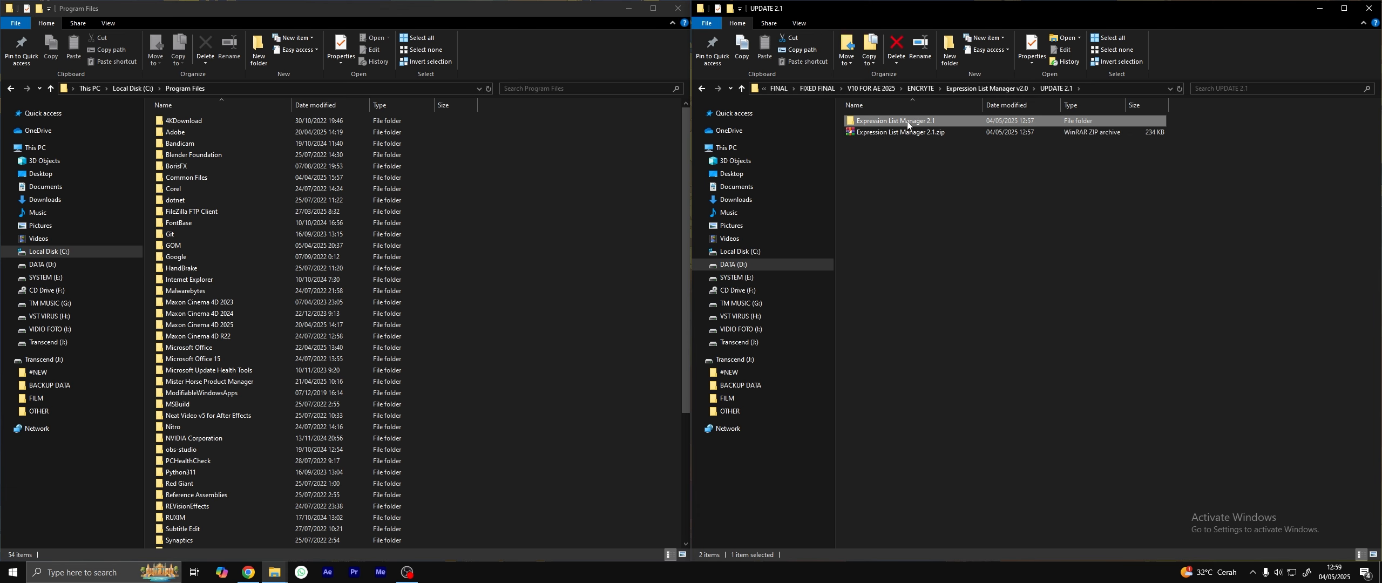
double_click(905, 122)
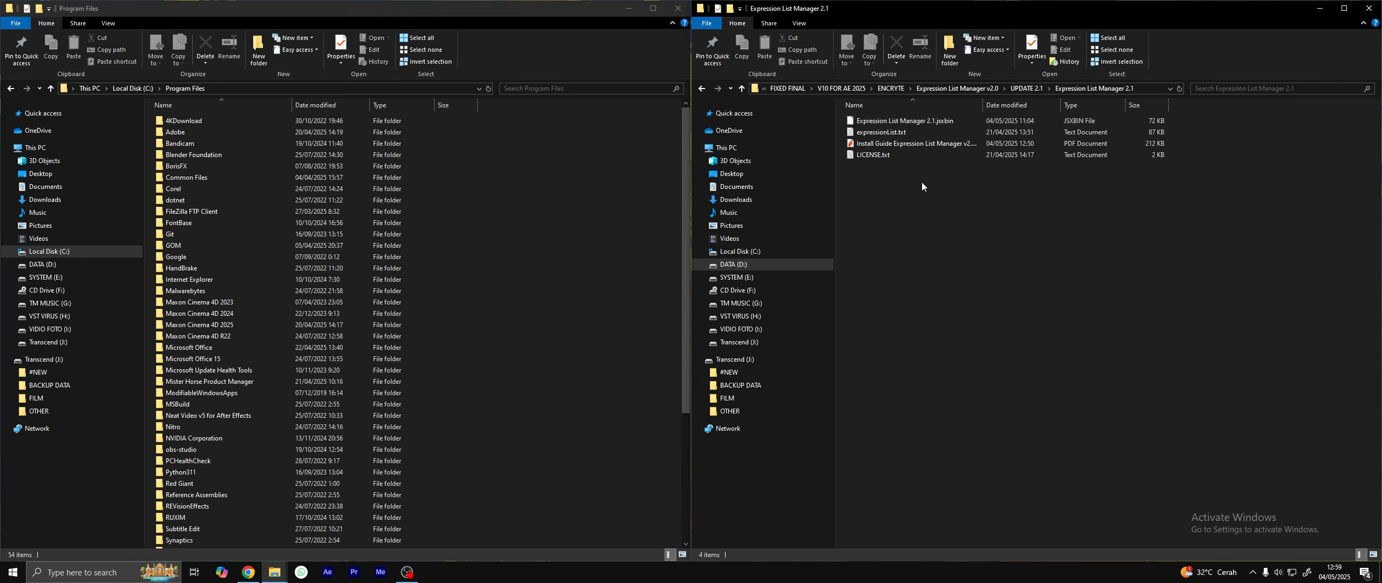
left_click(904, 123)
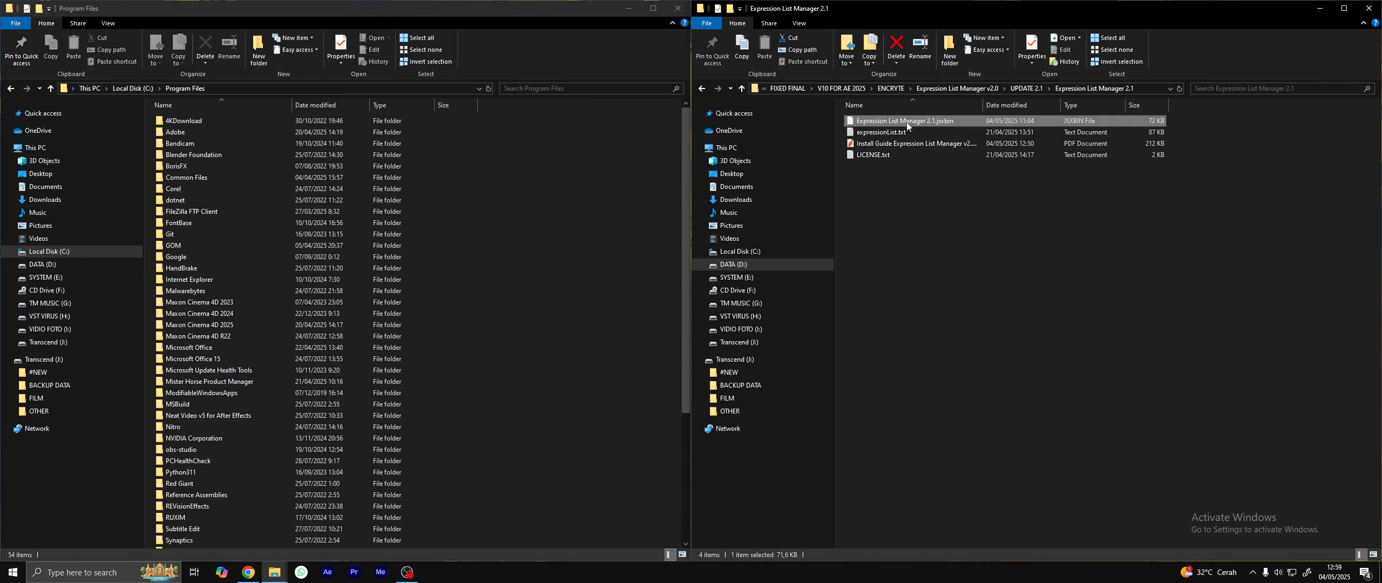
right_click(904, 125)
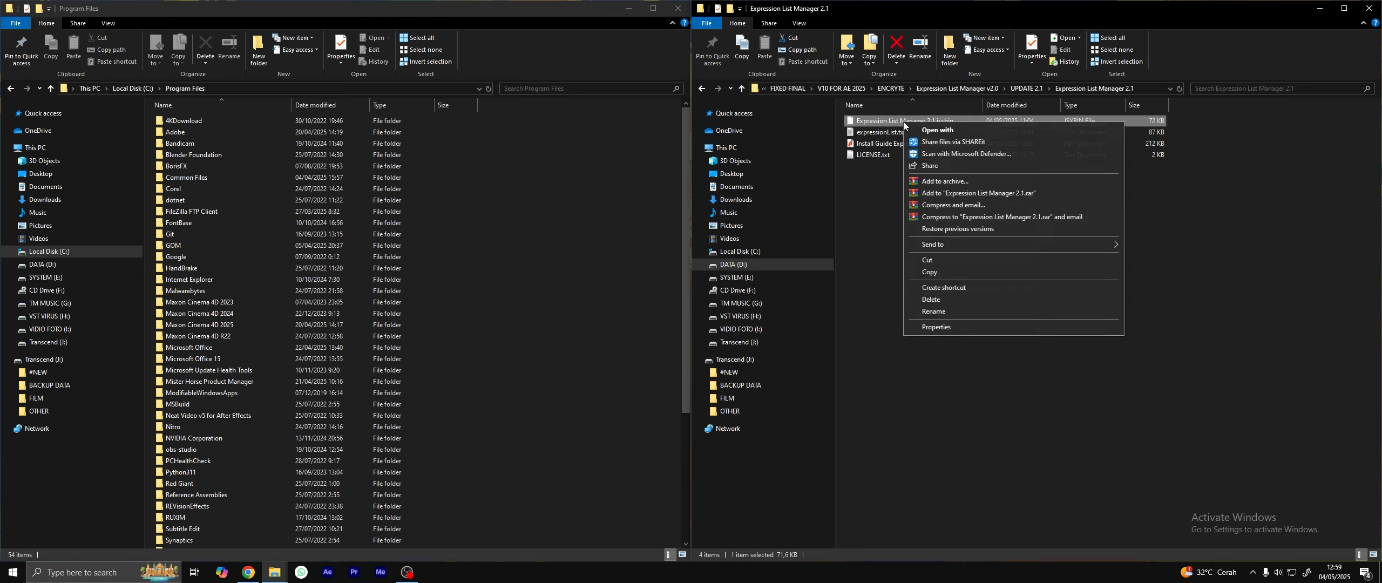
left_click(941, 270)
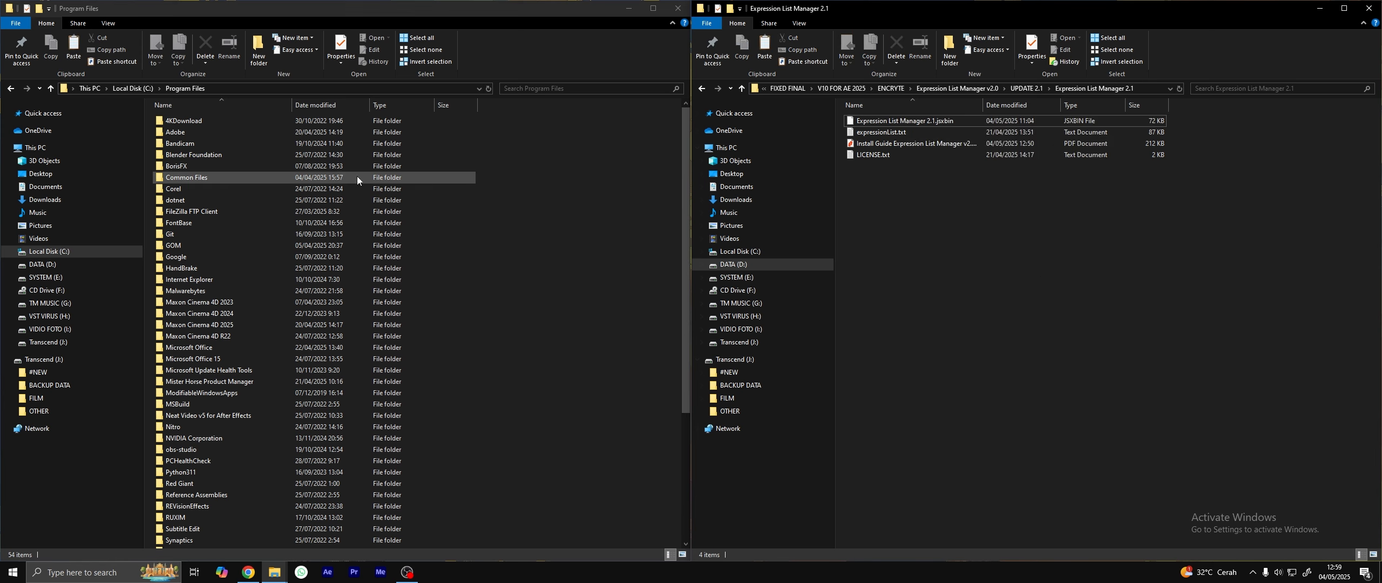
- Open the ScriptUI Panels folder under Adobe > Adobe After Effects 2025 > Support Files > Scripts in Program Files
double_click(211, 131)
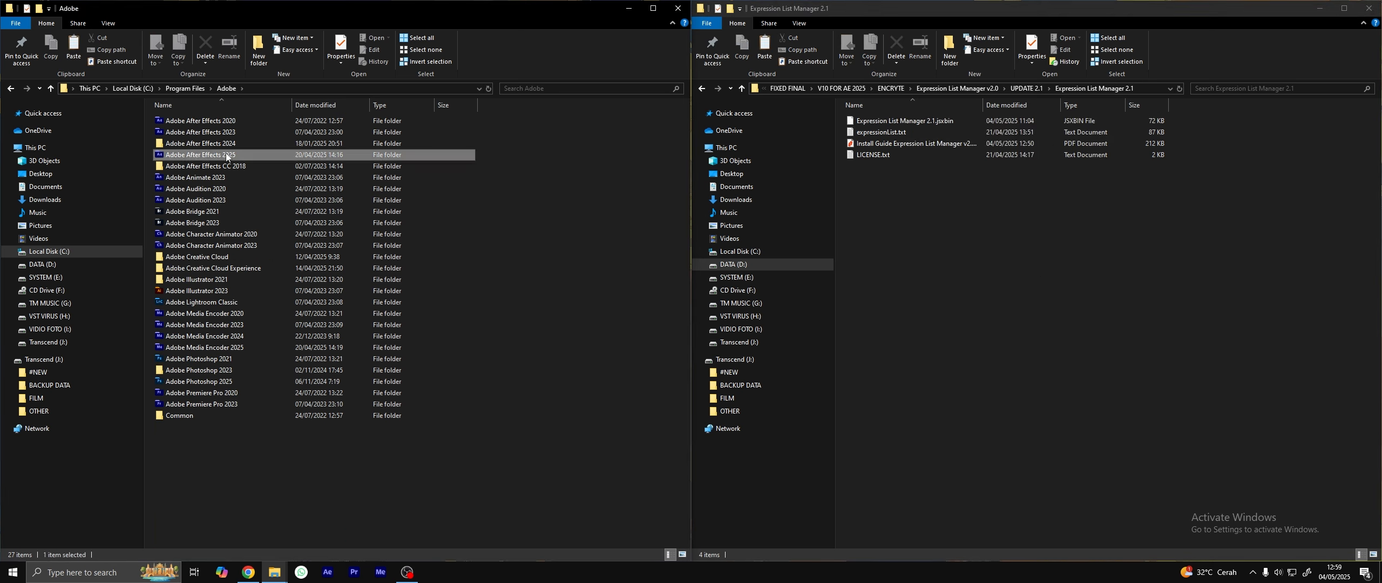
double_click(208, 155)
double_click(205, 123)
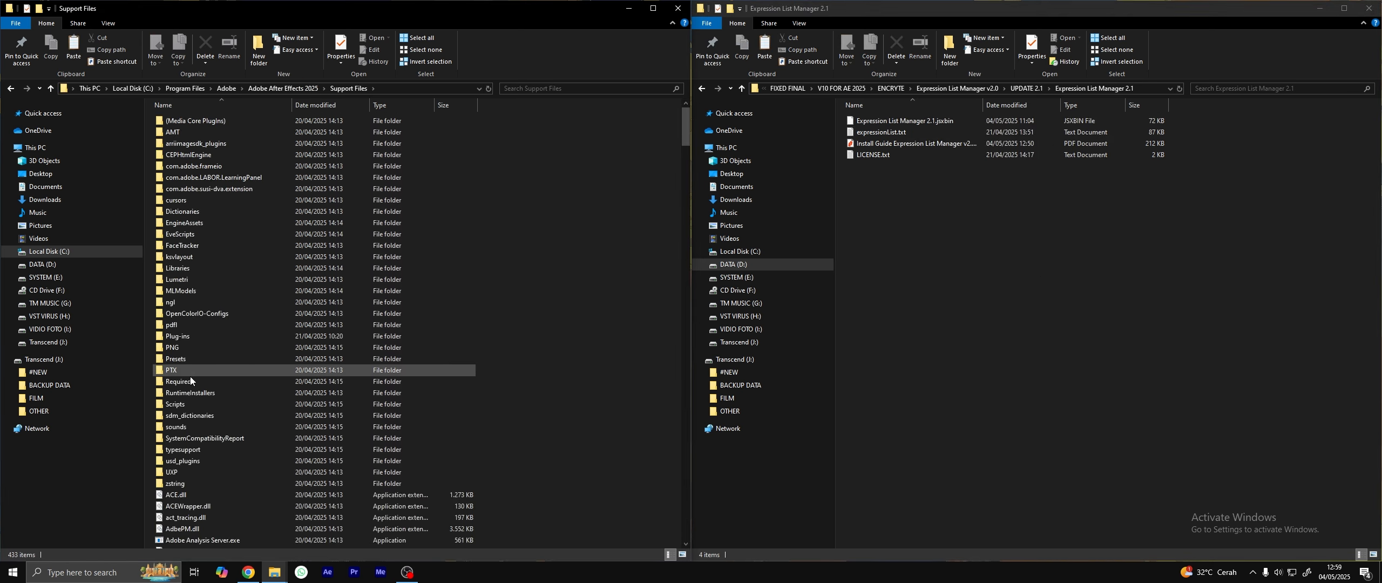
double_click(180, 404)
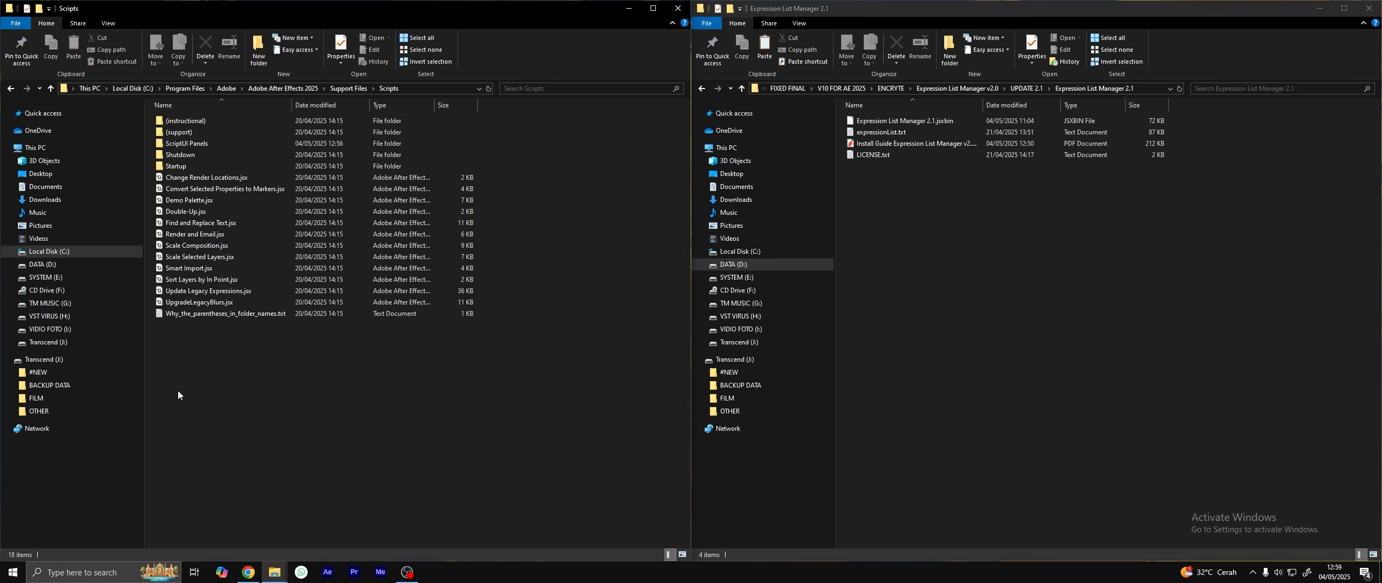
double_click(187, 143)
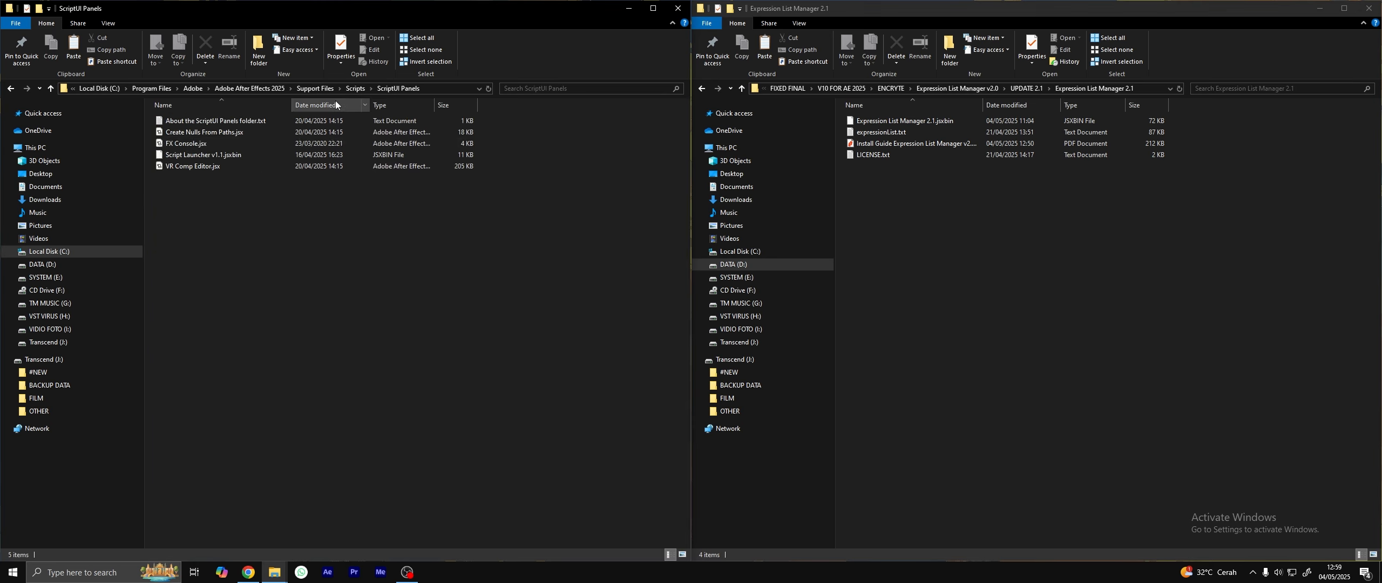
- Paste the copied script file into the ScriptUI Panels folder and grant the permission needed for copying
right_click(369, 269)
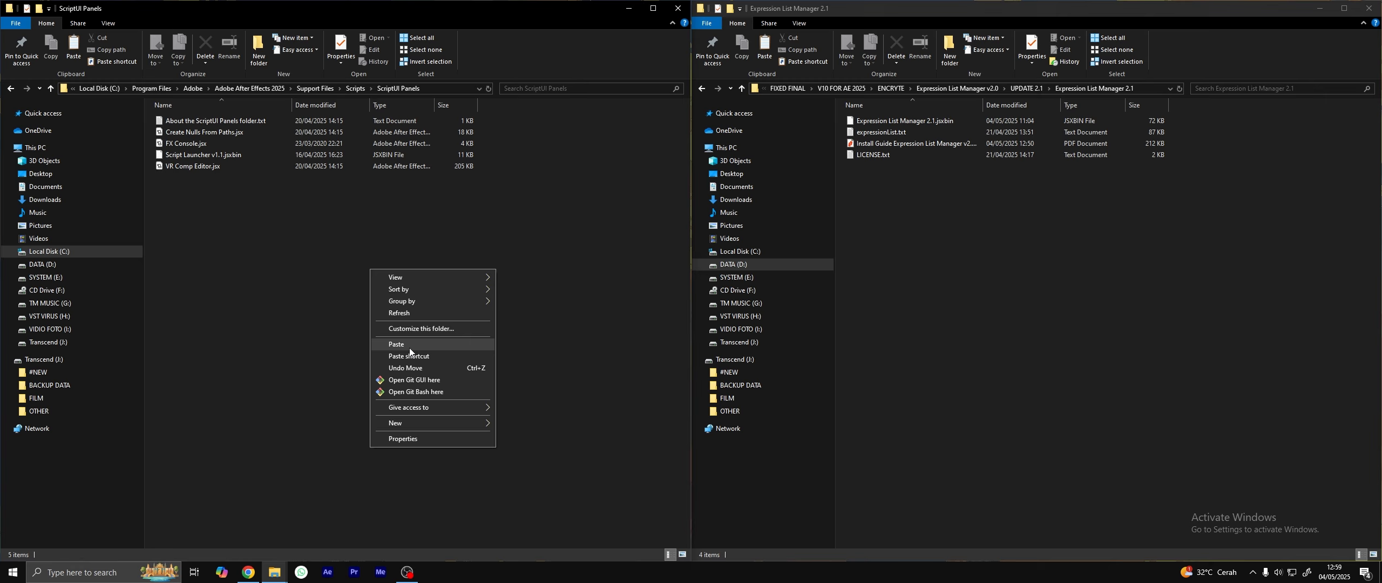
left_click(427, 347)
left_click(662, 216)
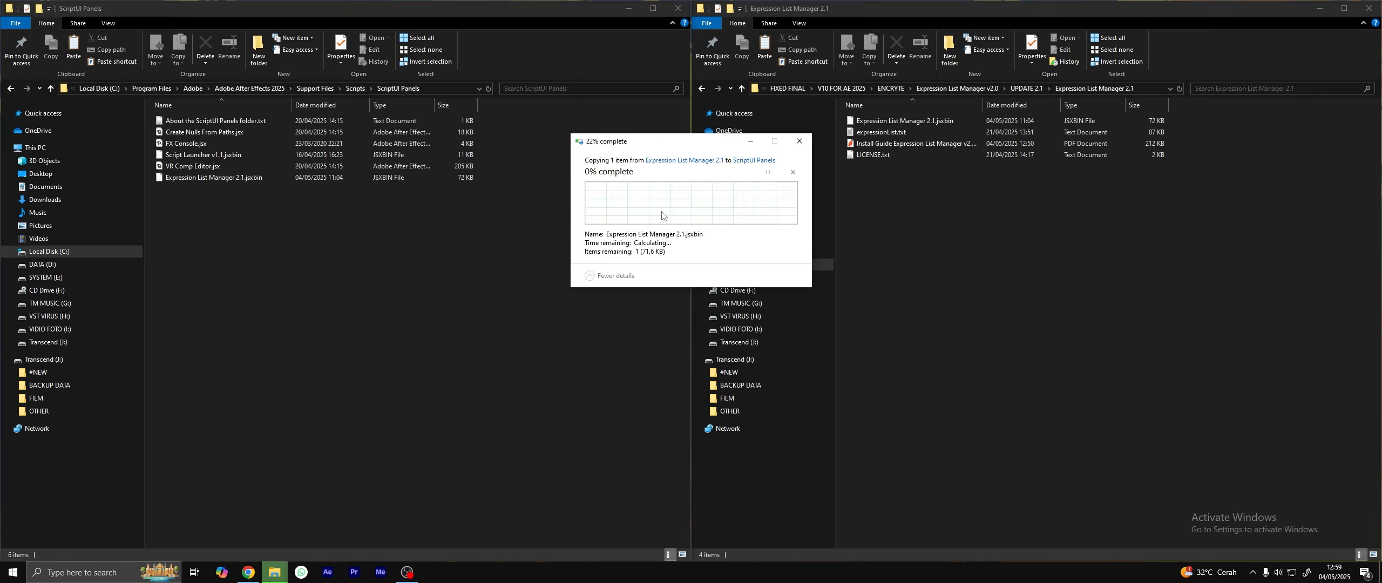
left_click(399, 264)
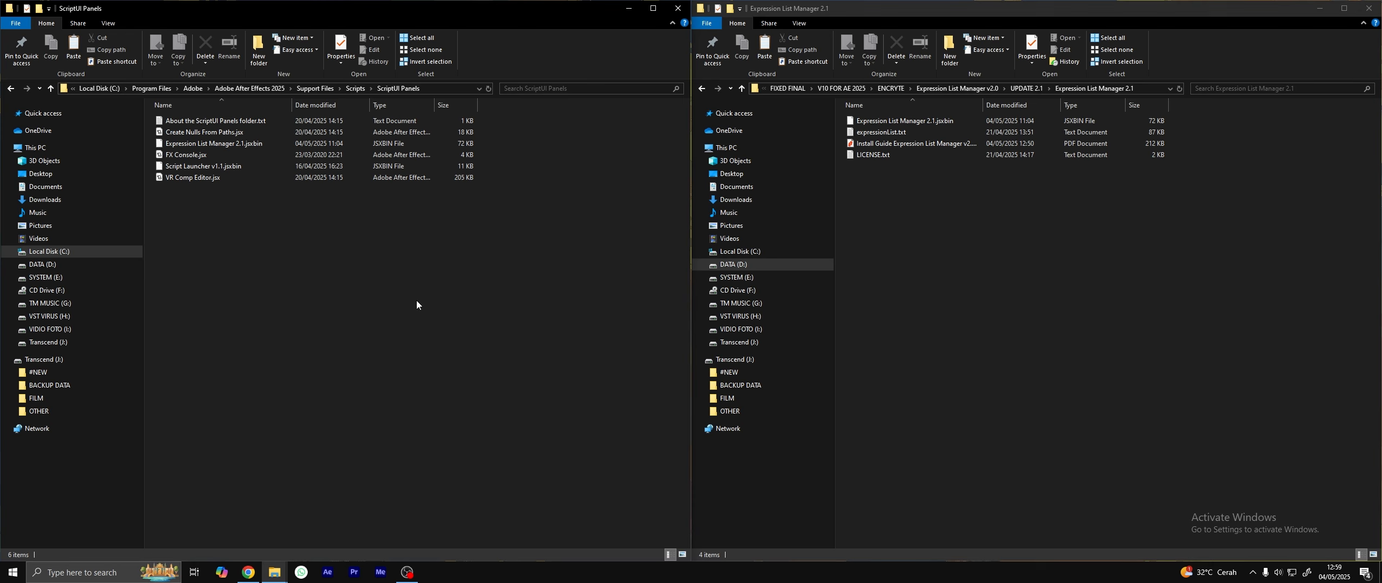
- Launch Adobe After Effects 2025
left_click(13, 573)
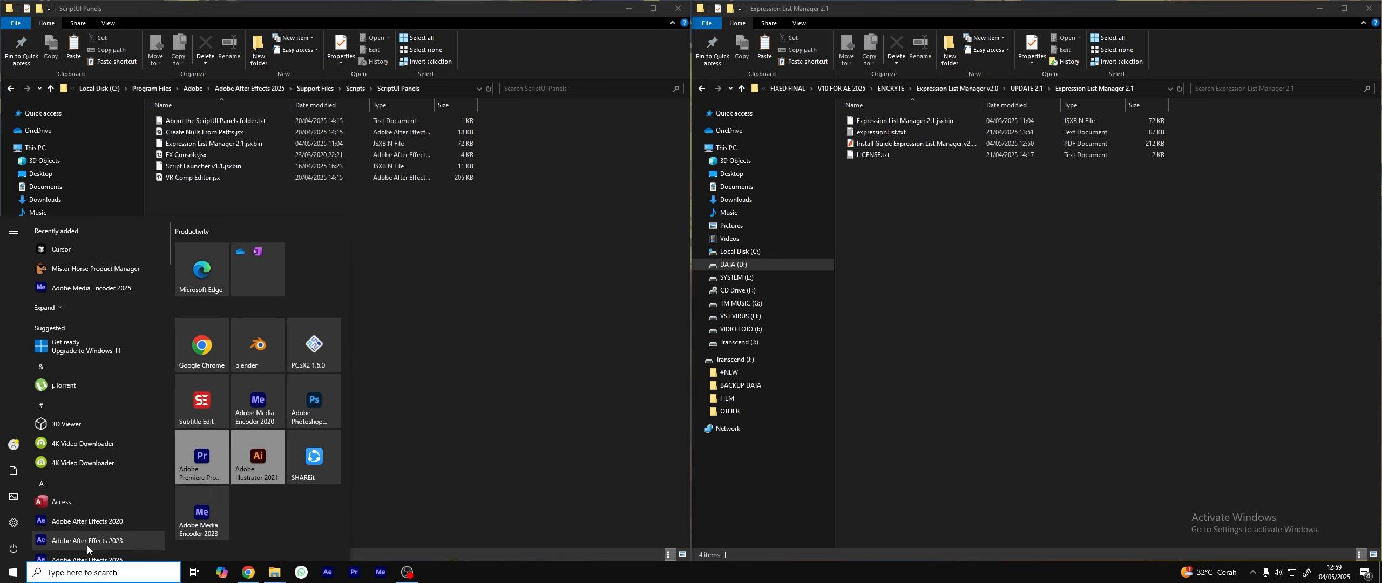
scroll(108, 486, "down", 2)
left_click(113, 458)
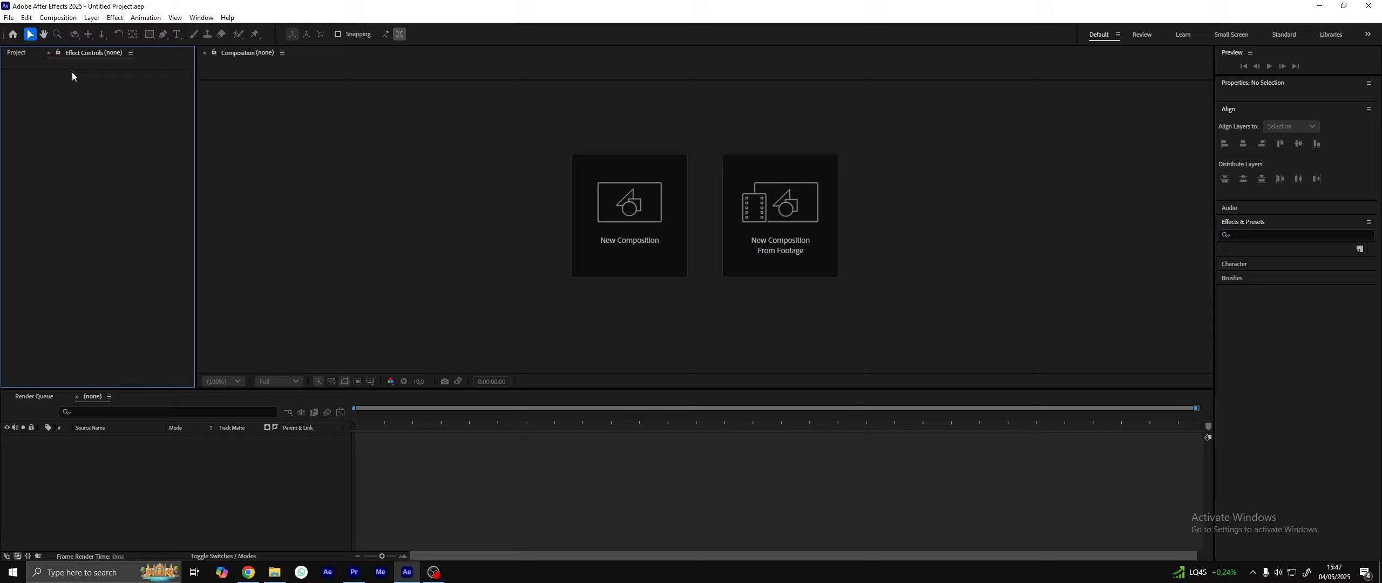
- In the Scripting & Expressions preferences, make sure Allow Scripts to Write Files and Access Network is enabled and apply
left_click(9, 18)
mouse_move(24, 20)
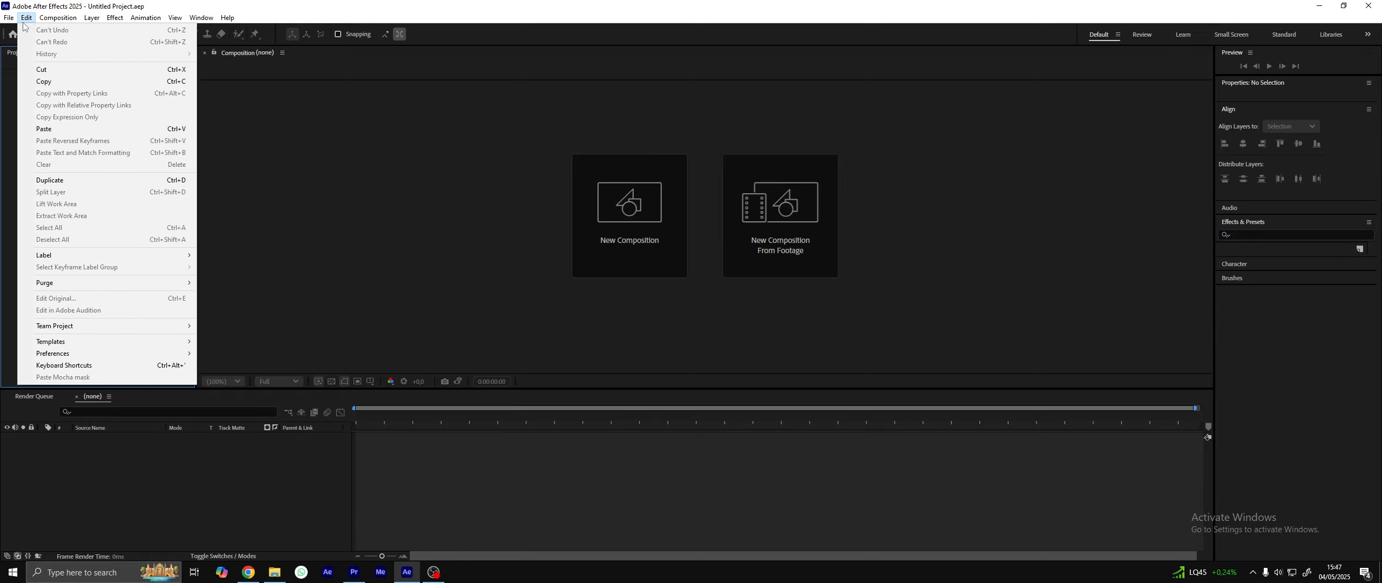
mouse_move(80, 354)
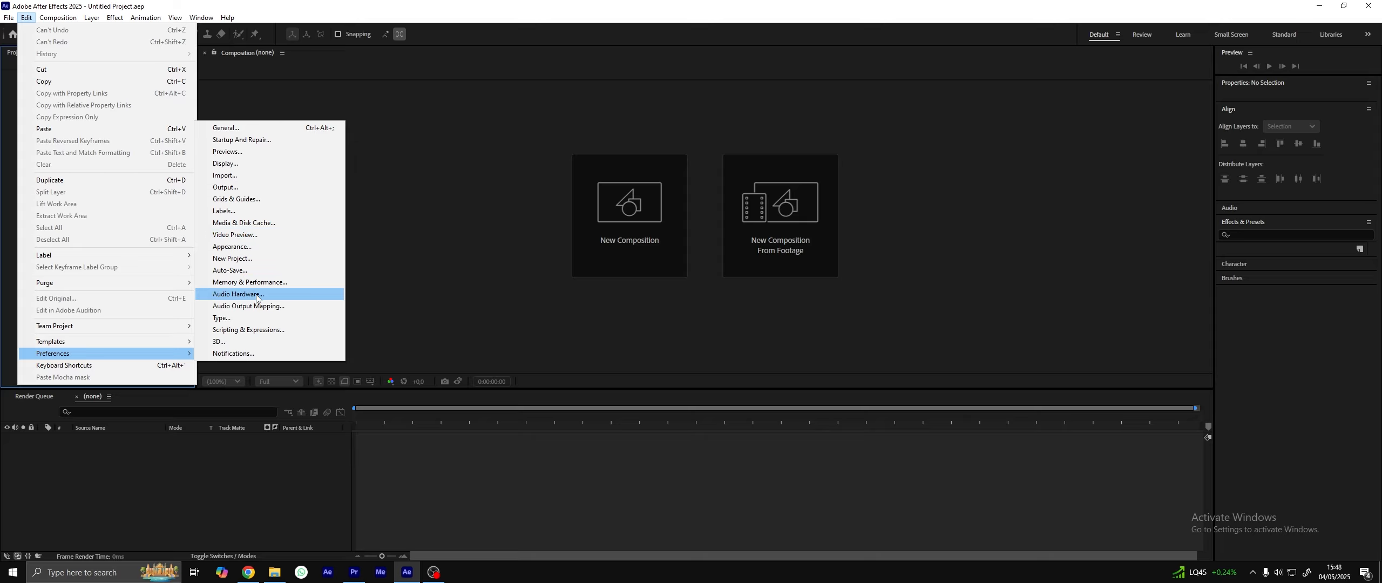
left_click(253, 331)
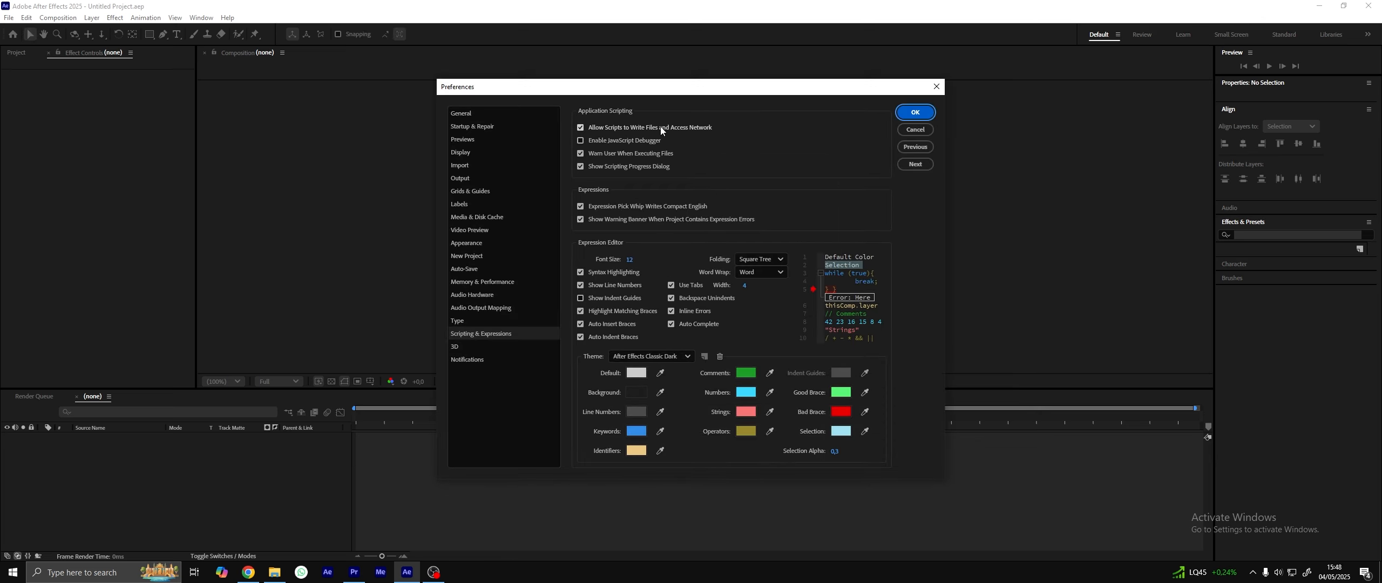
left_click(580, 129)
left_click(580, 128)
left_click(912, 113)
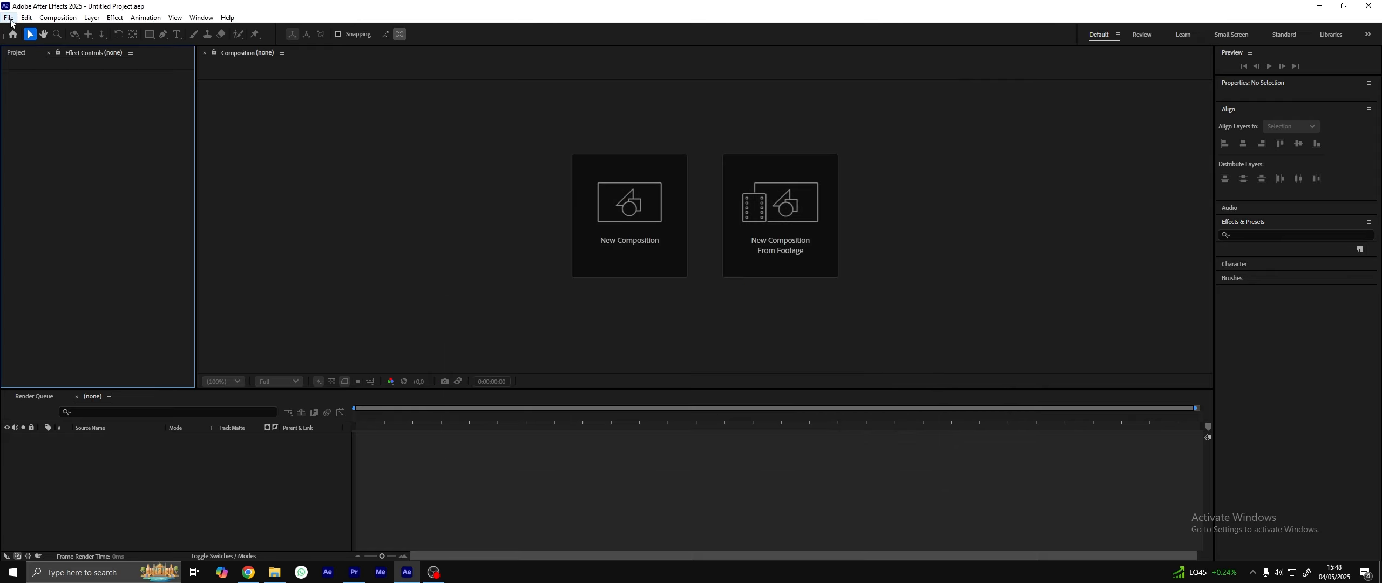
- Open the Project Settings and choose the engine in the Expressions options
left_click(11, 20)
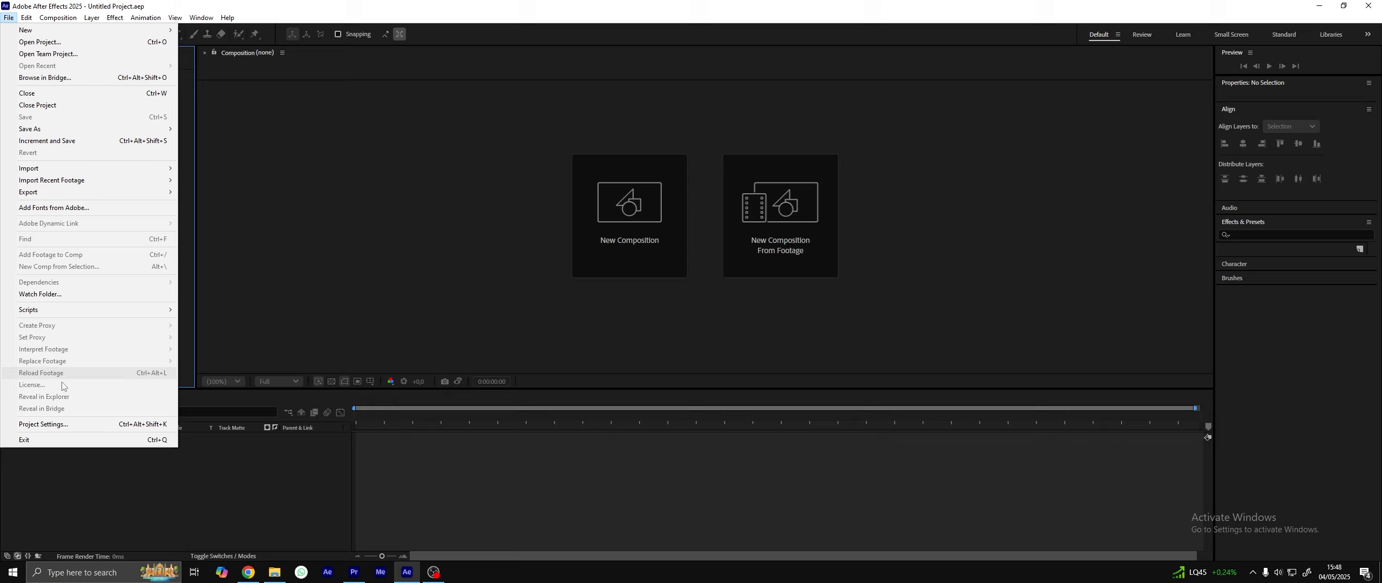
left_click(108, 424)
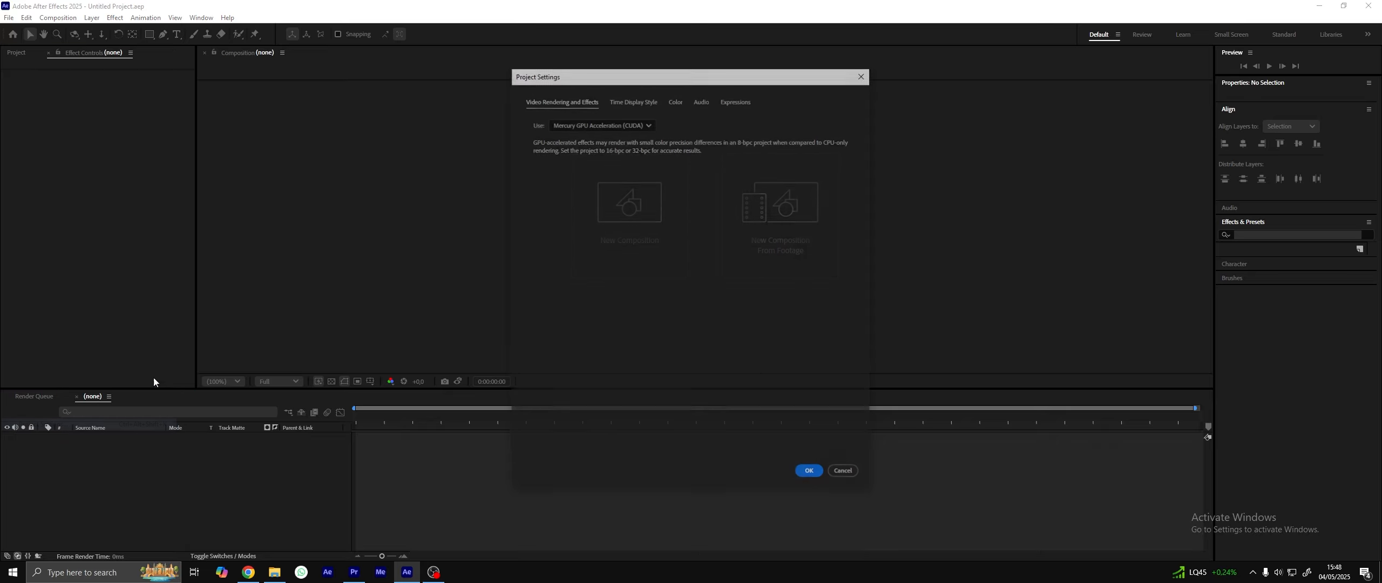
left_click(742, 105)
left_click(705, 123)
left_click(617, 156)
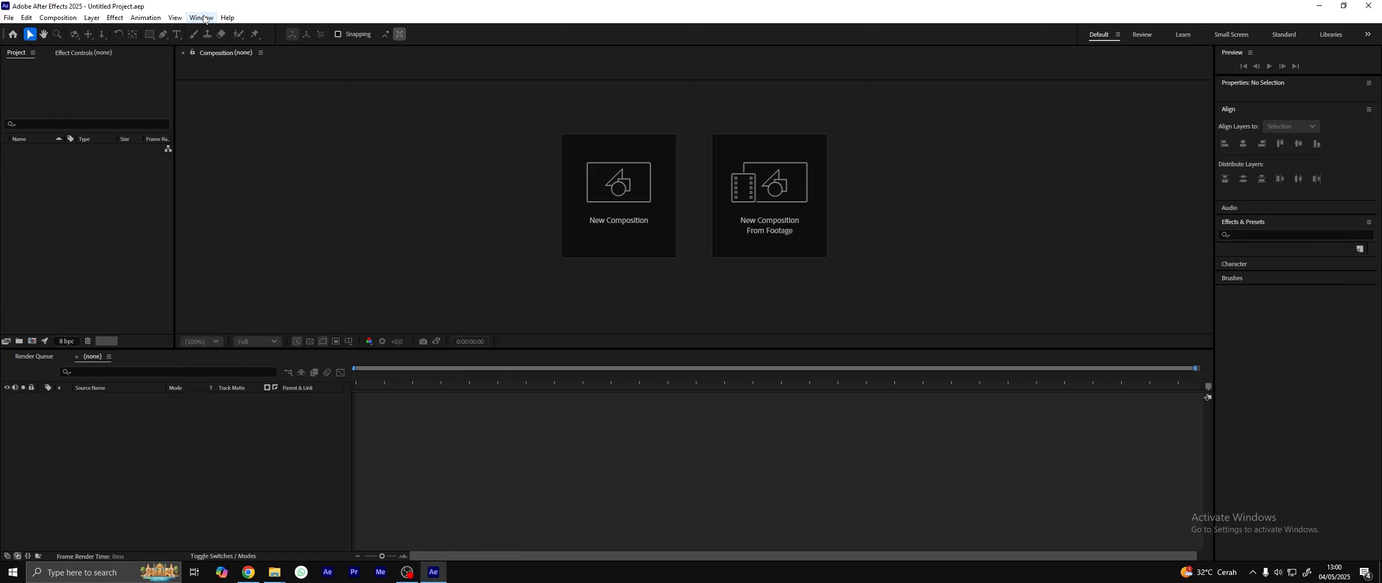
- Open the Expression List Manager 2.1.jsxbin panel, dismiss the script alert and widen the panel until all its button labels are readable
left_click(203, 17)
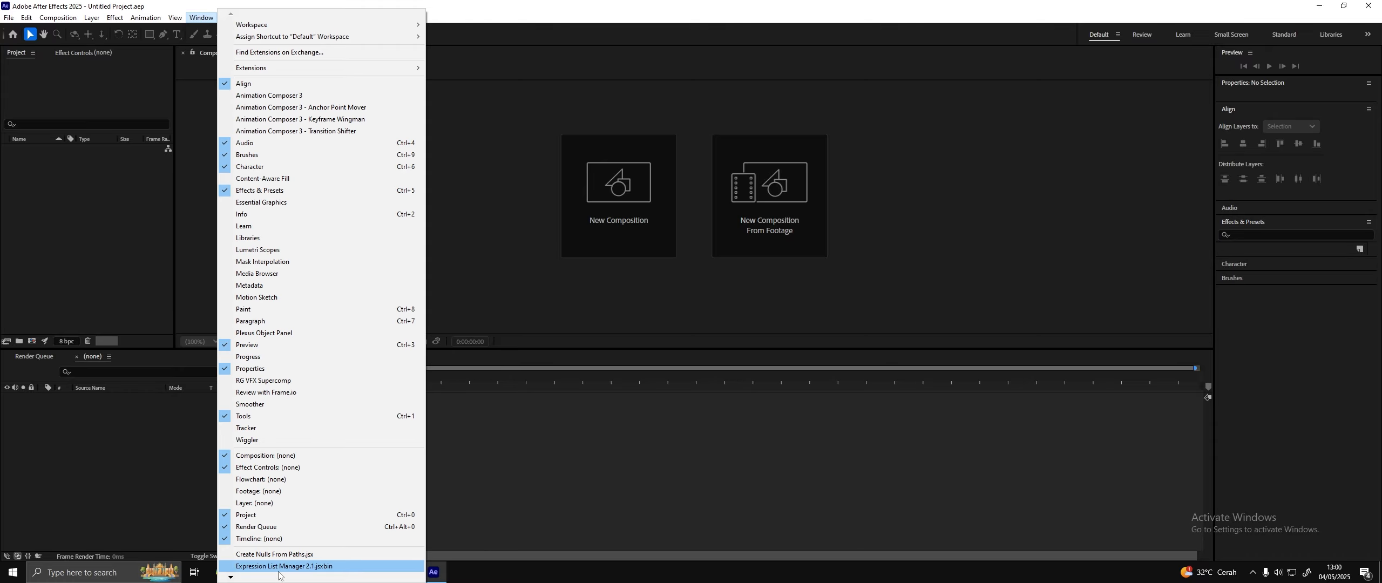
scroll(279, 572, "down", 3)
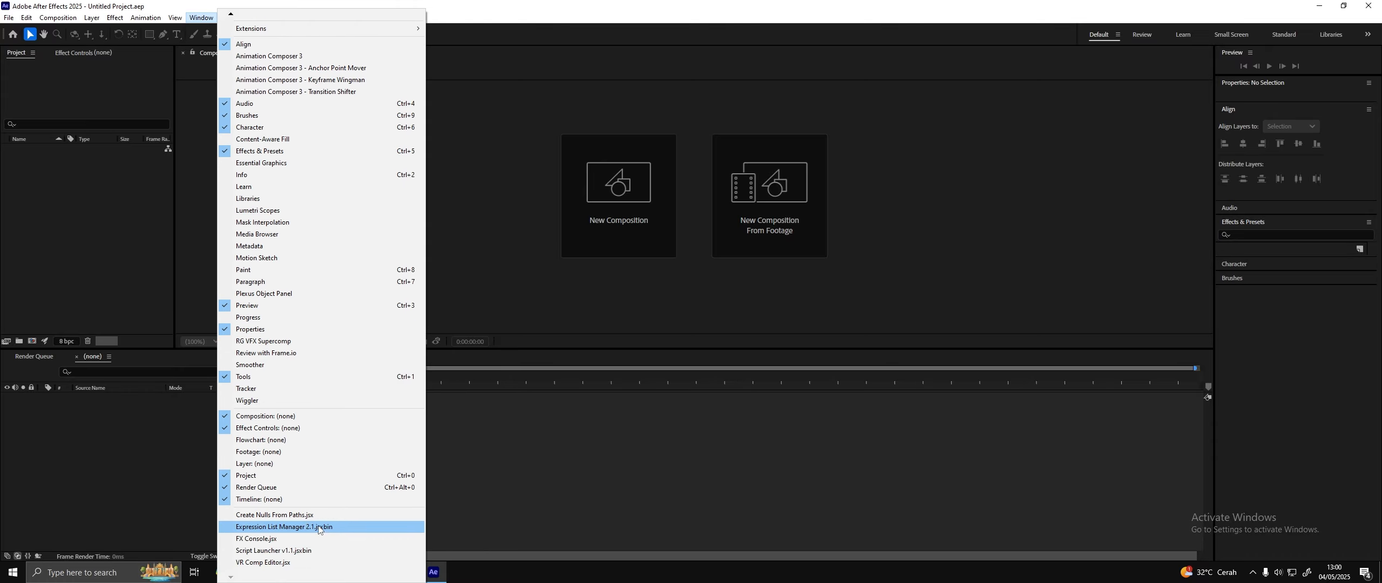
left_click(317, 527)
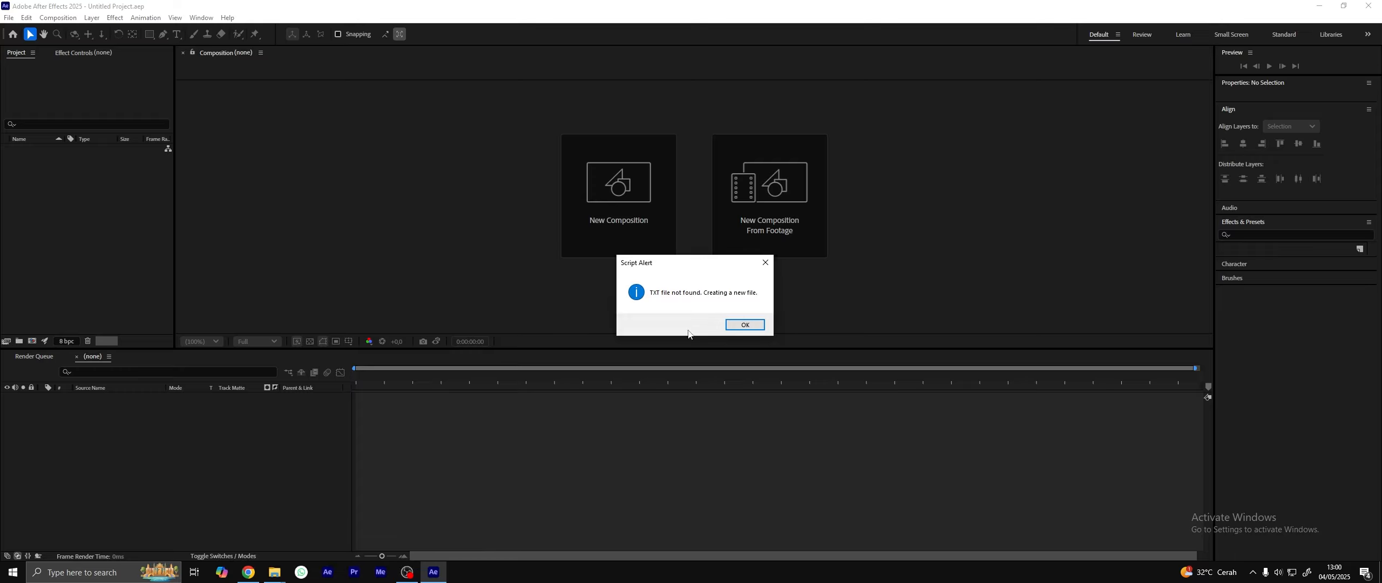
left_click(745, 325)
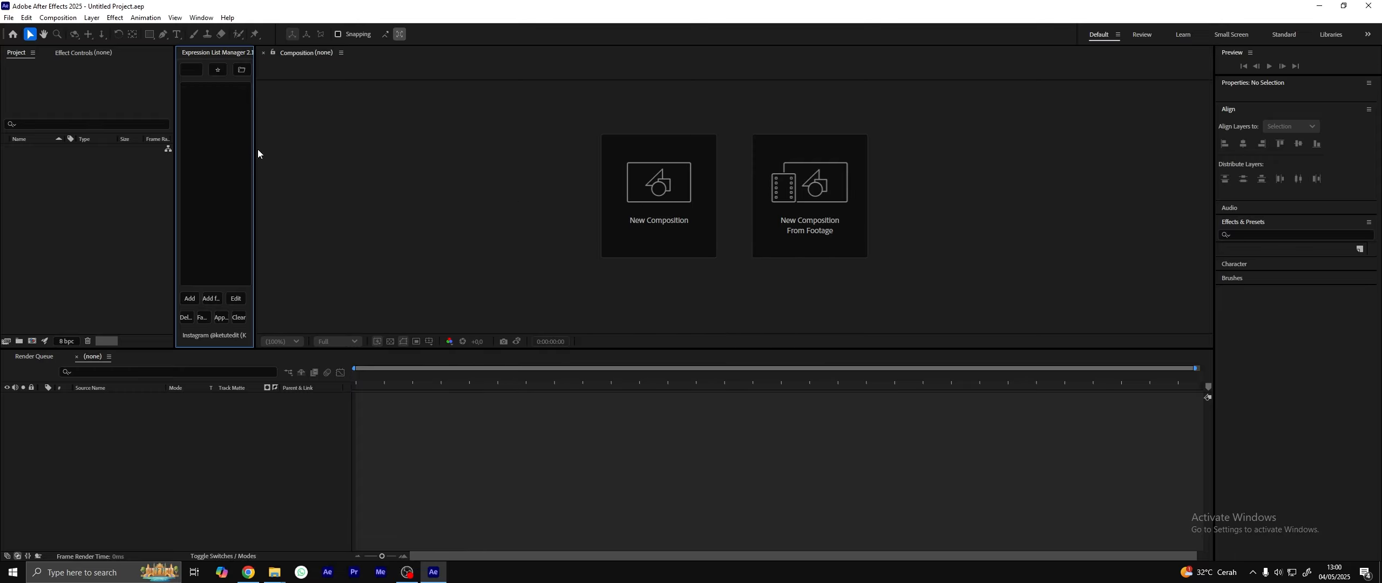
left_click_drag(253, 150, 359, 158)
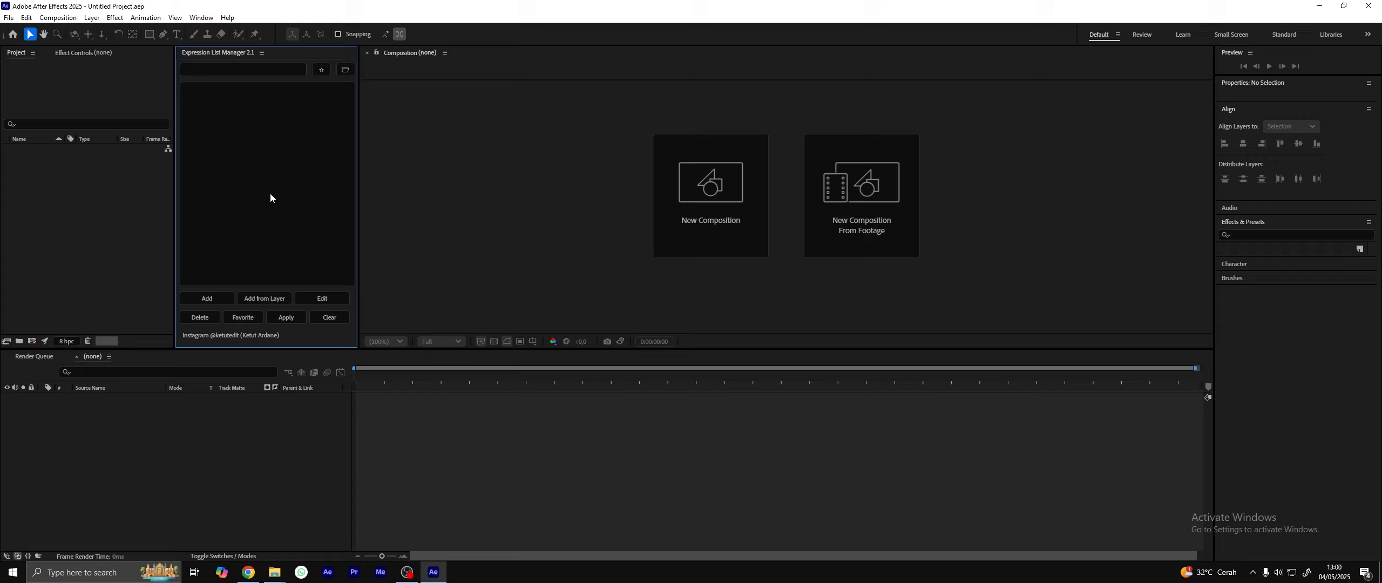
- Open the Documents folder from the Expression List Manager panel, allow the script to run, and move the folder window aside
left_click(346, 70)
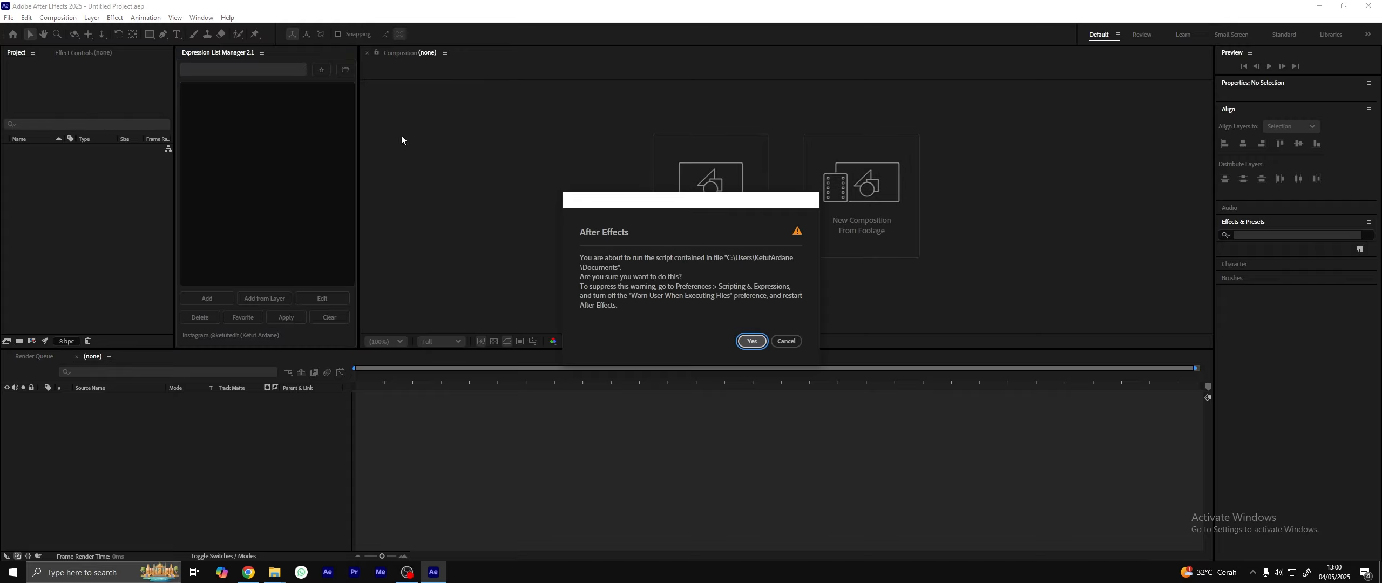
left_click(751, 342)
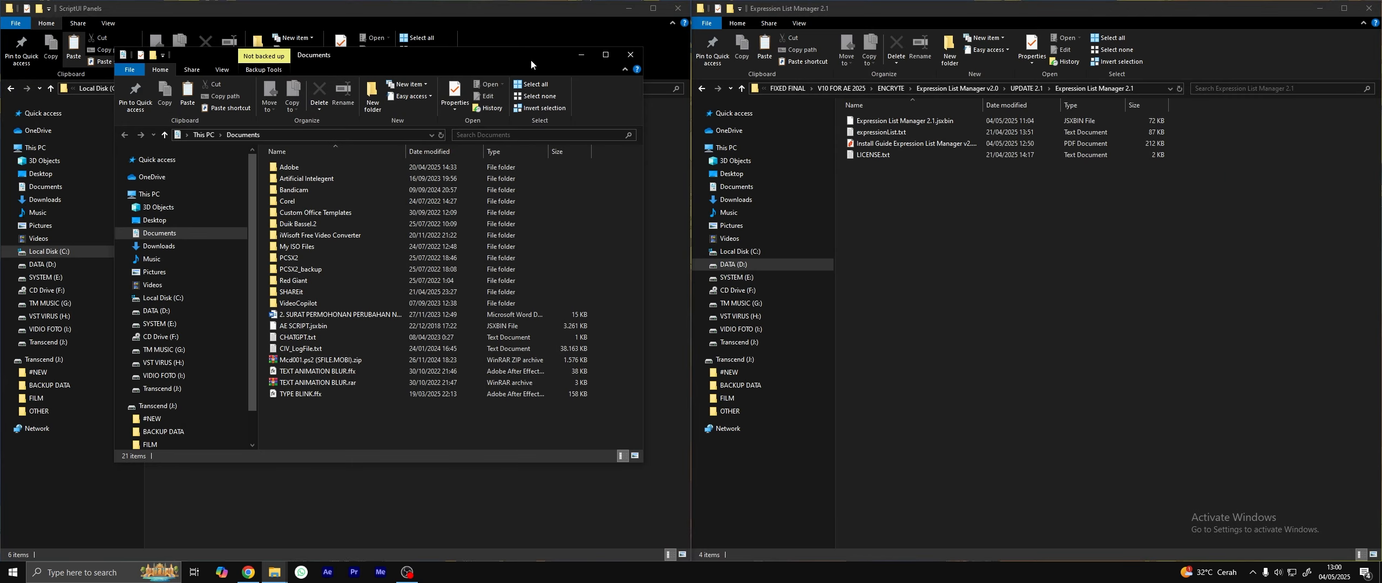
left_click_drag(531, 59, 478, 81)
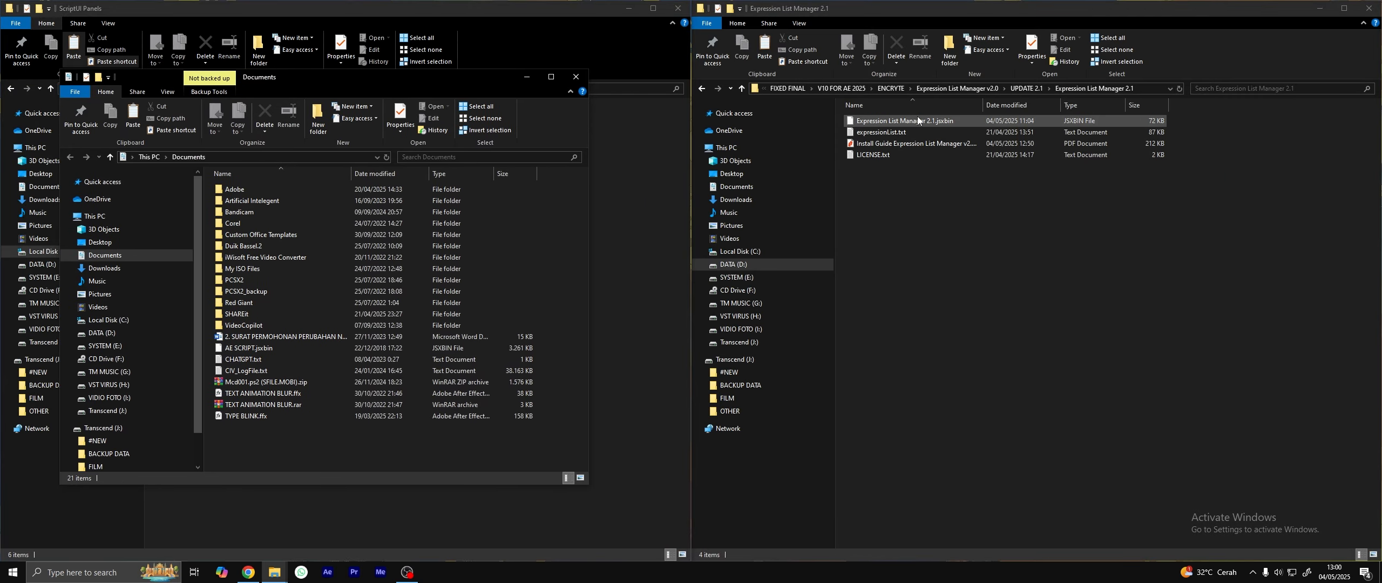
- Copy expressionList.txt from the Expression List Manager 2.1 folder into Documents, refresh the folder and close the Documents window
left_click(885, 132)
right_click(884, 133)
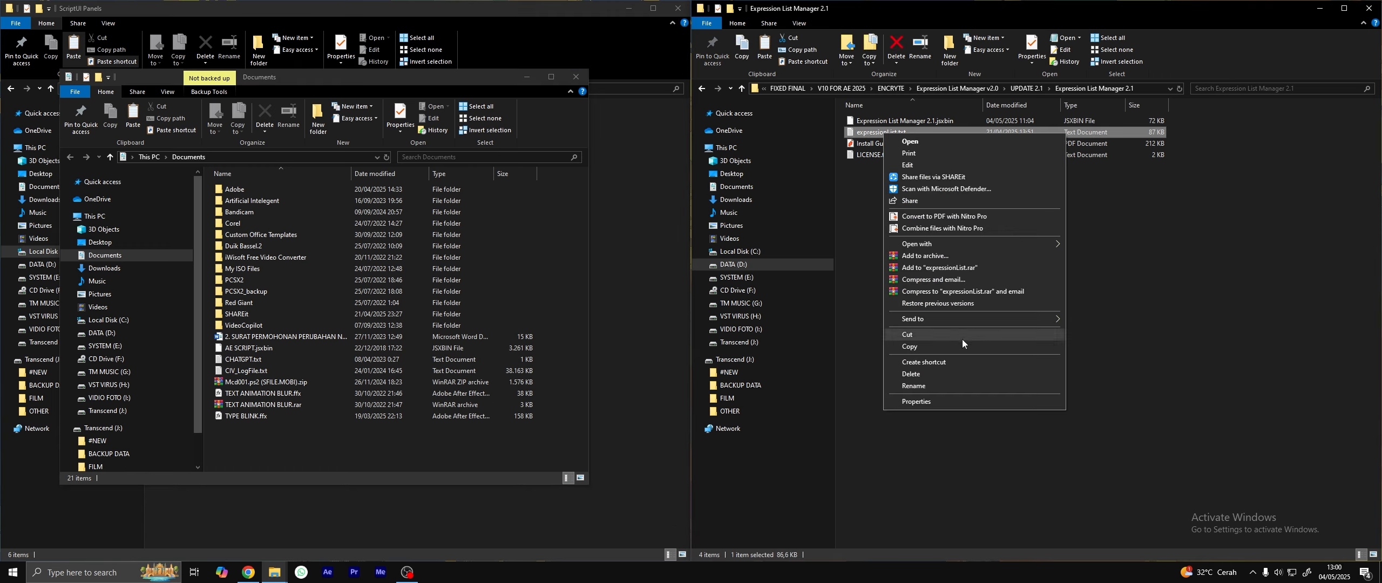
left_click(944, 346)
left_click(313, 453)
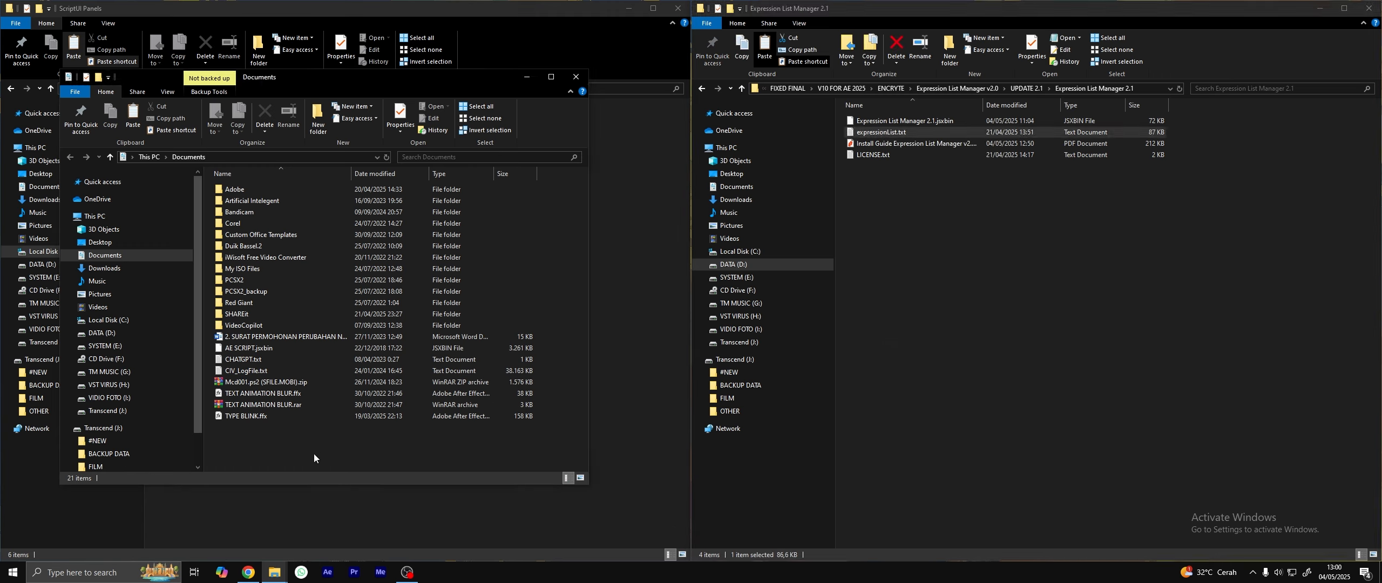
right_click(274, 449)
left_click(313, 357)
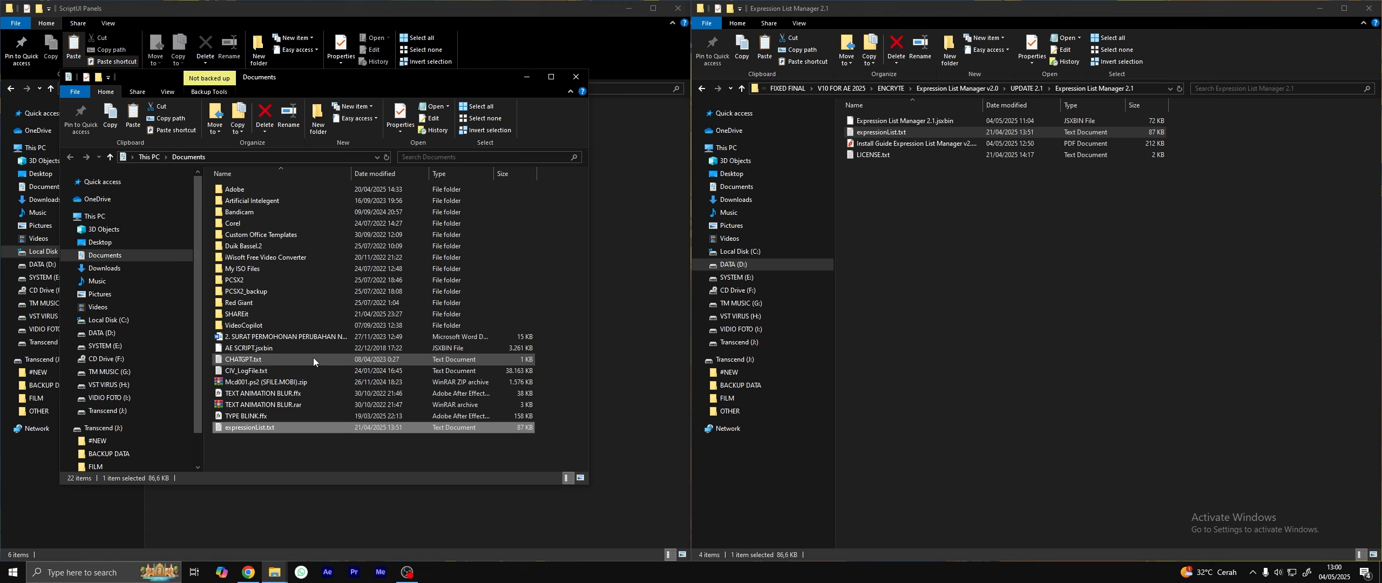
right_click(283, 446)
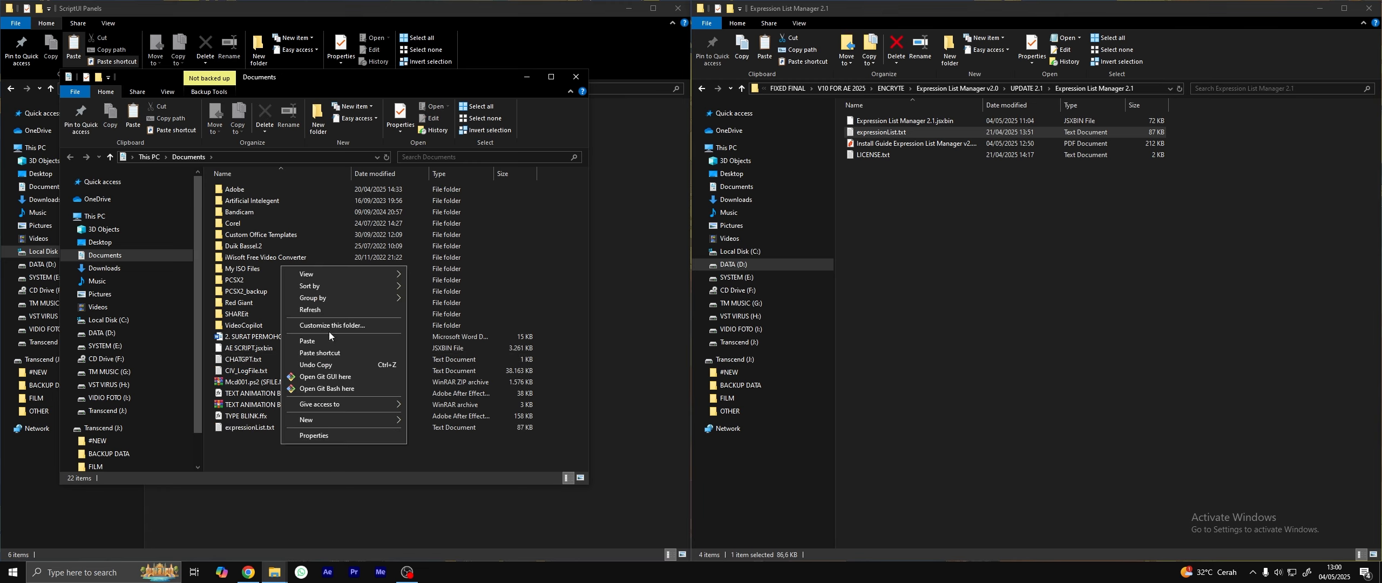
left_click(327, 308)
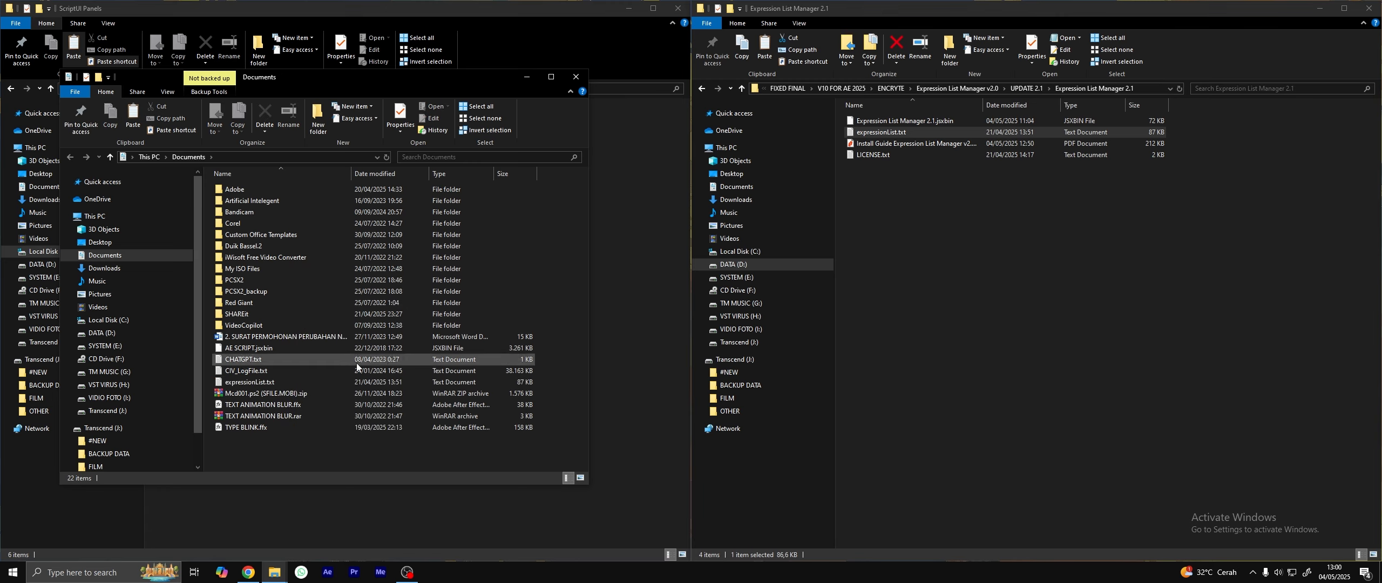
left_click(575, 78)
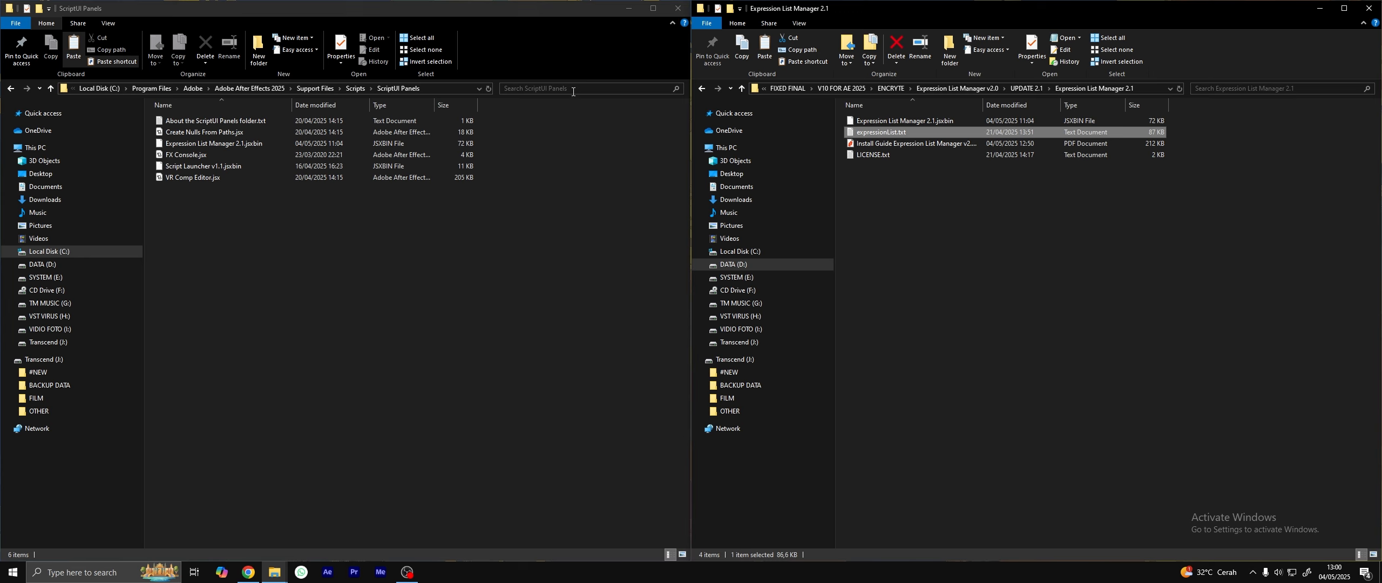
- Start Adobe After Effects 2025, close the Home screen and look through the expressions loaded in Expression List Manager 2.1
left_click(13, 572)
scroll(133, 497, "down", 2)
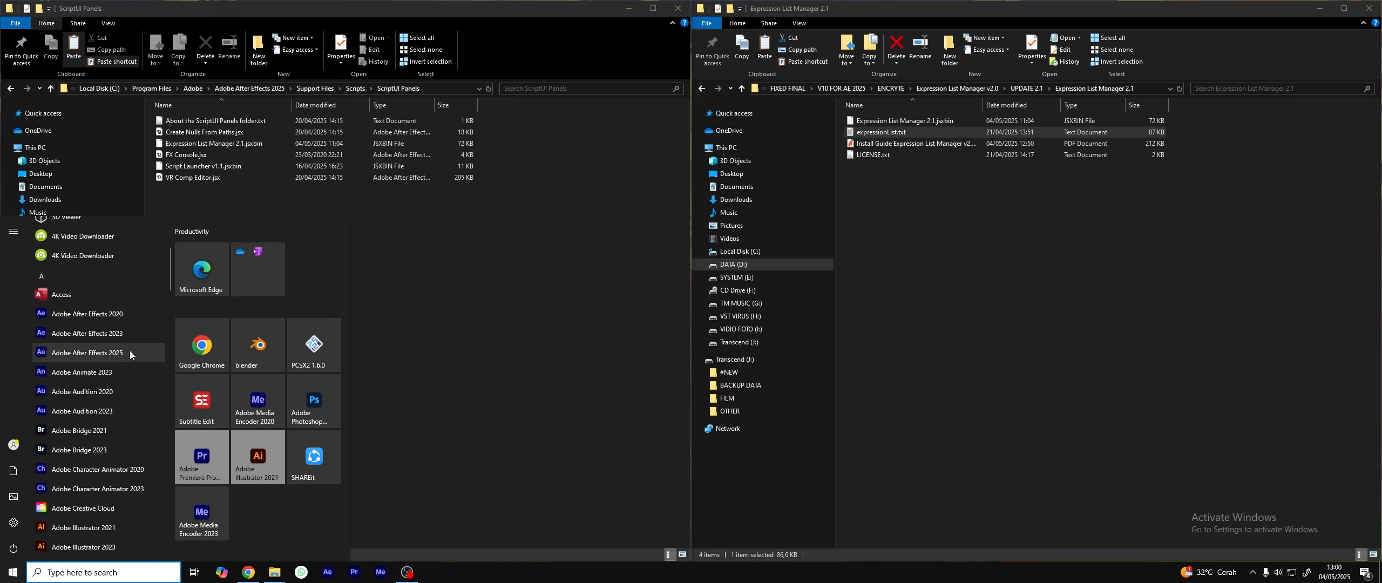
left_click(123, 351)
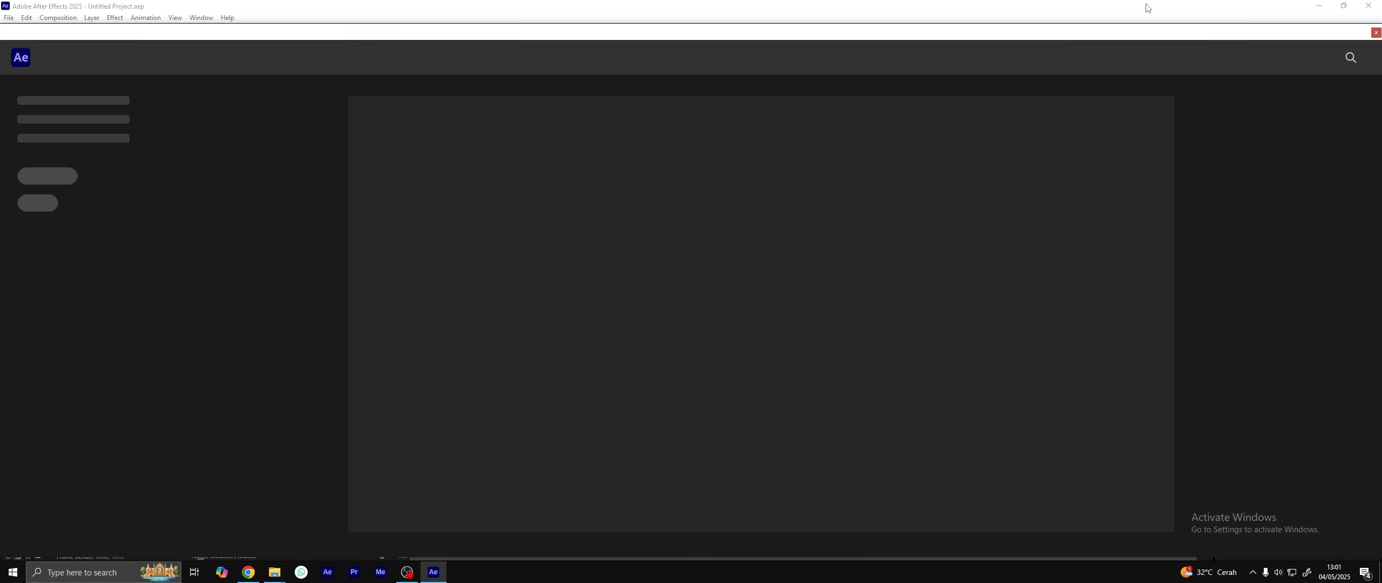
left_click(1377, 33)
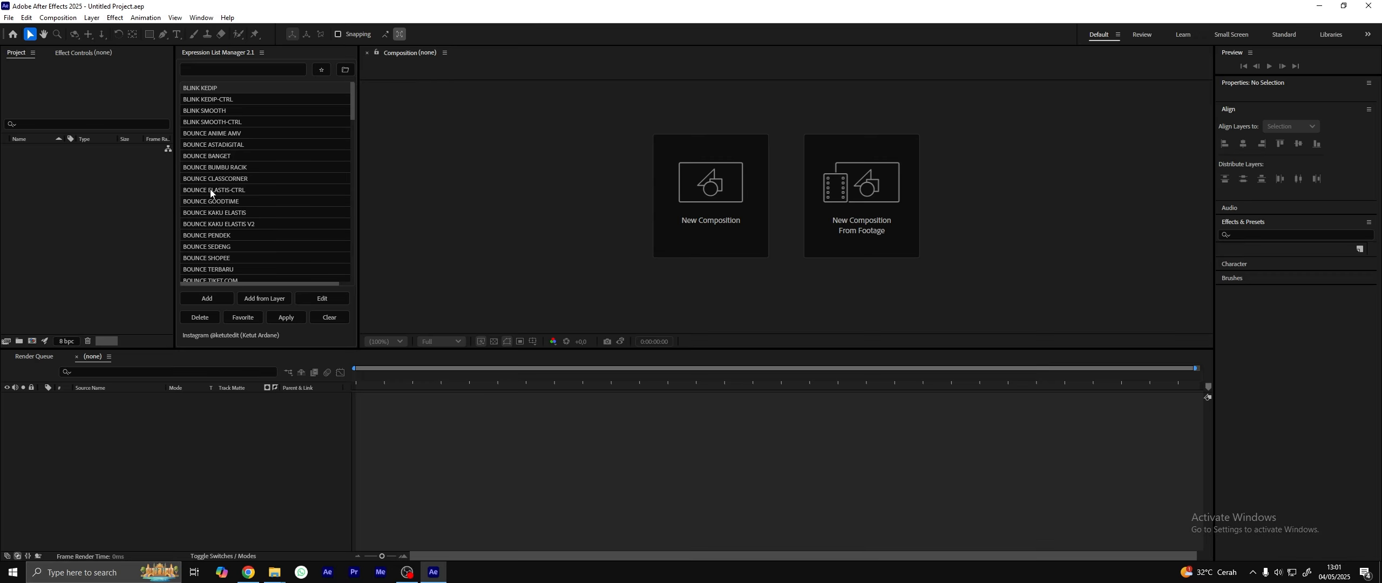
left_click_drag(352, 99, 382, 91)
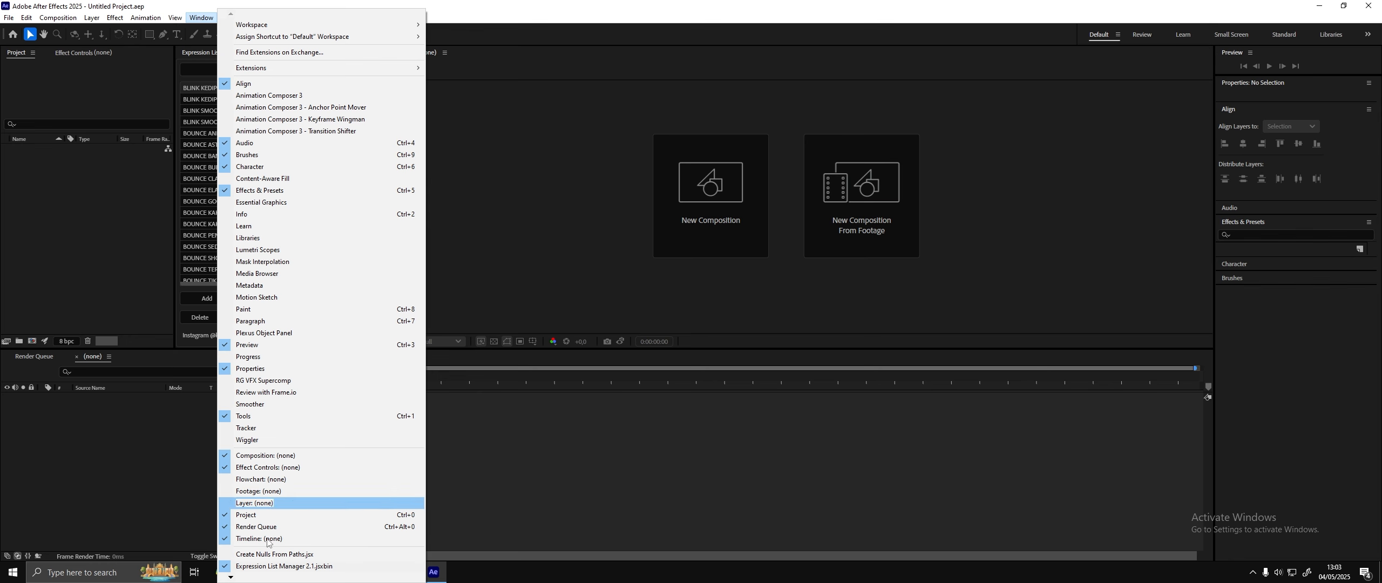
- Close the Expression List Manager 2.1 panel, reopen it and widen it until its button labels are readable
left_click(257, 568)
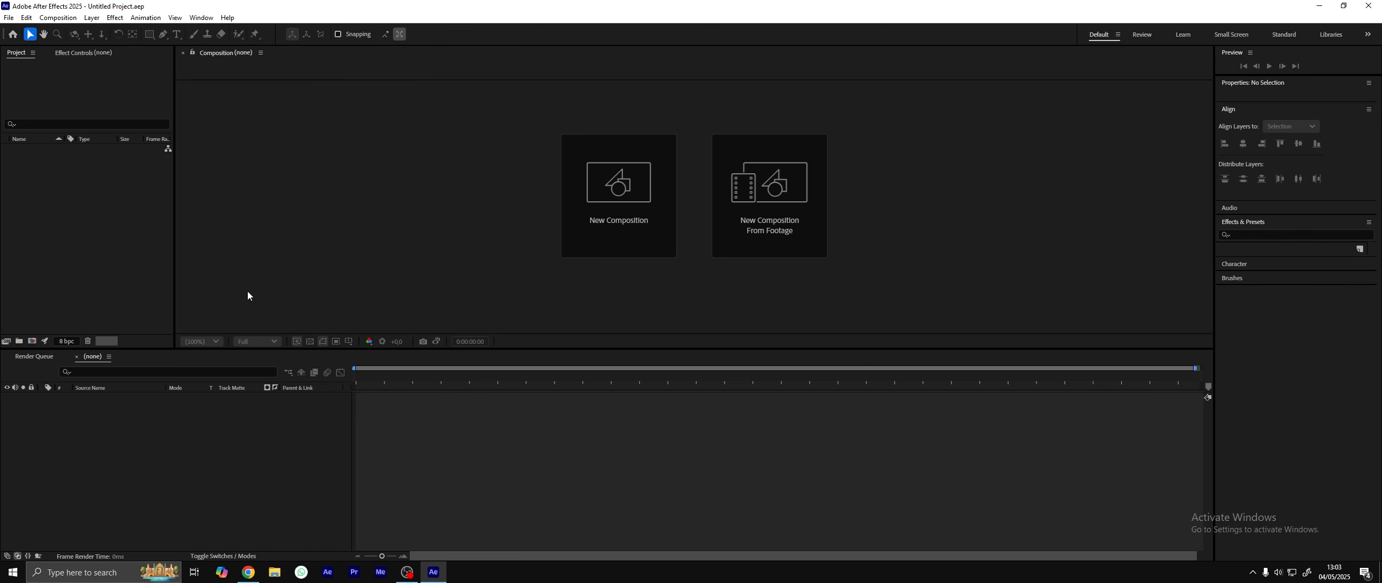
left_click(201, 17)
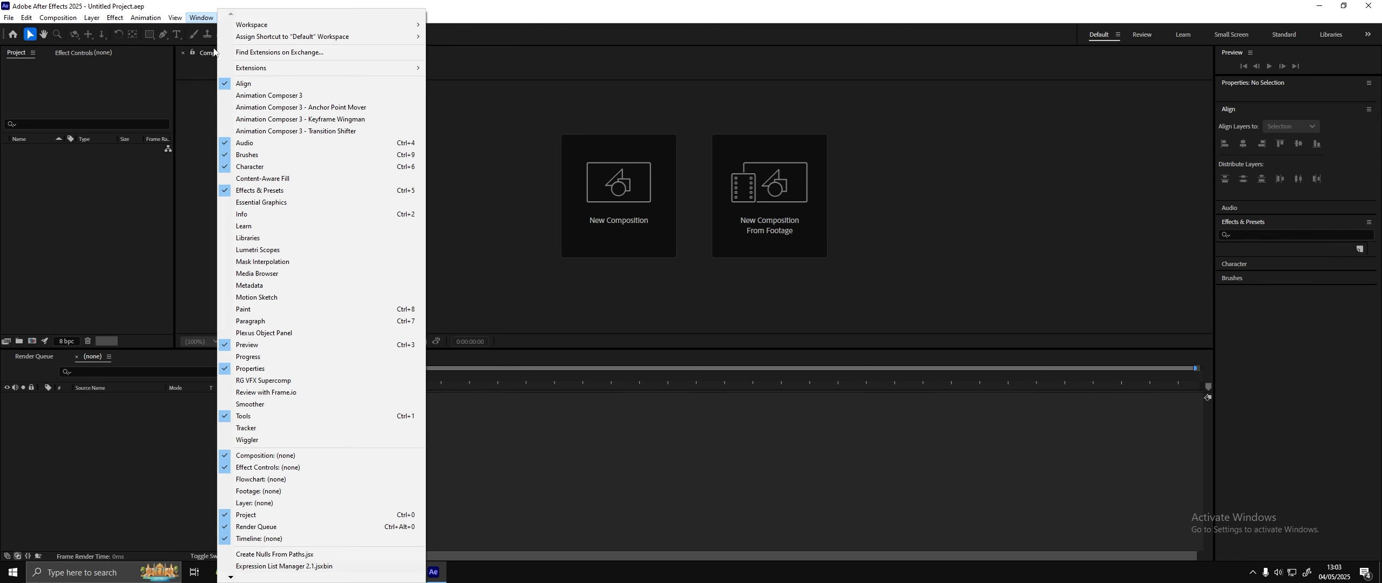
left_click(303, 567)
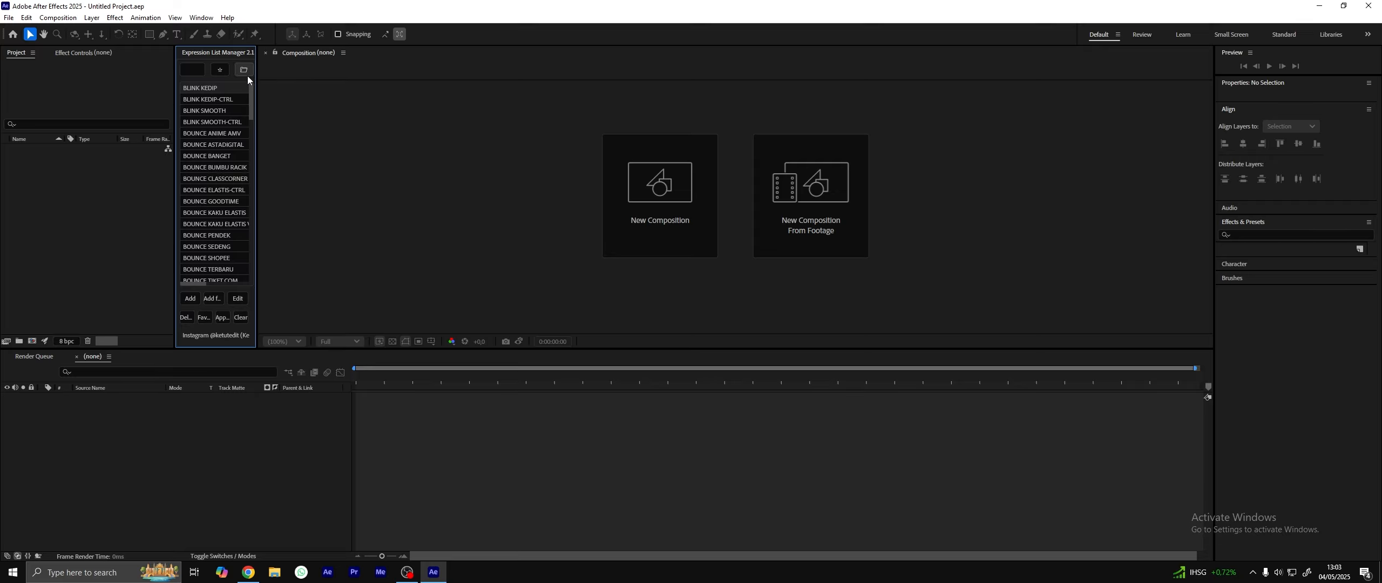
mouse_move(257, 78)
left_mouse_down()
mouse_move(312, 83)
mouse_move(308, 277)
mouse_move(313, 58)
mouse_move(348, 74)
mouse_move(315, 73)
mouse_move(355, 76)
left_mouse_up()
left_click(286, 69)
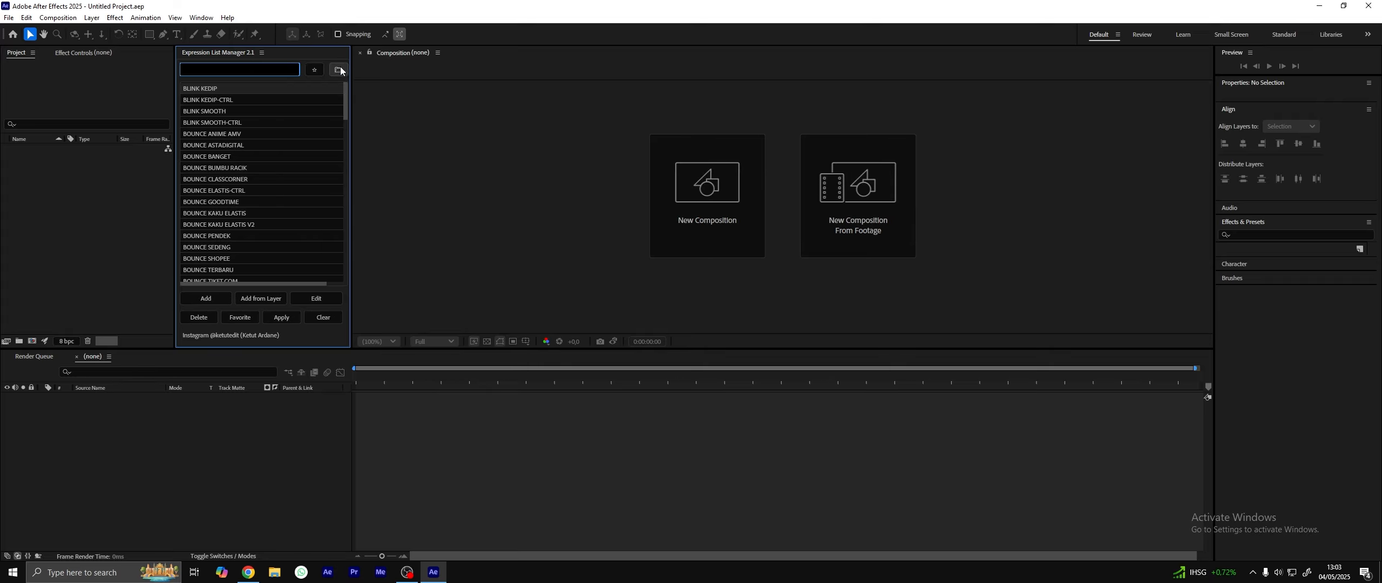
- Undock the Expression List Manager 2.1 panel, dock it below the Brushes panel and make it taller
left_click(262, 52)
left_click(302, 71)
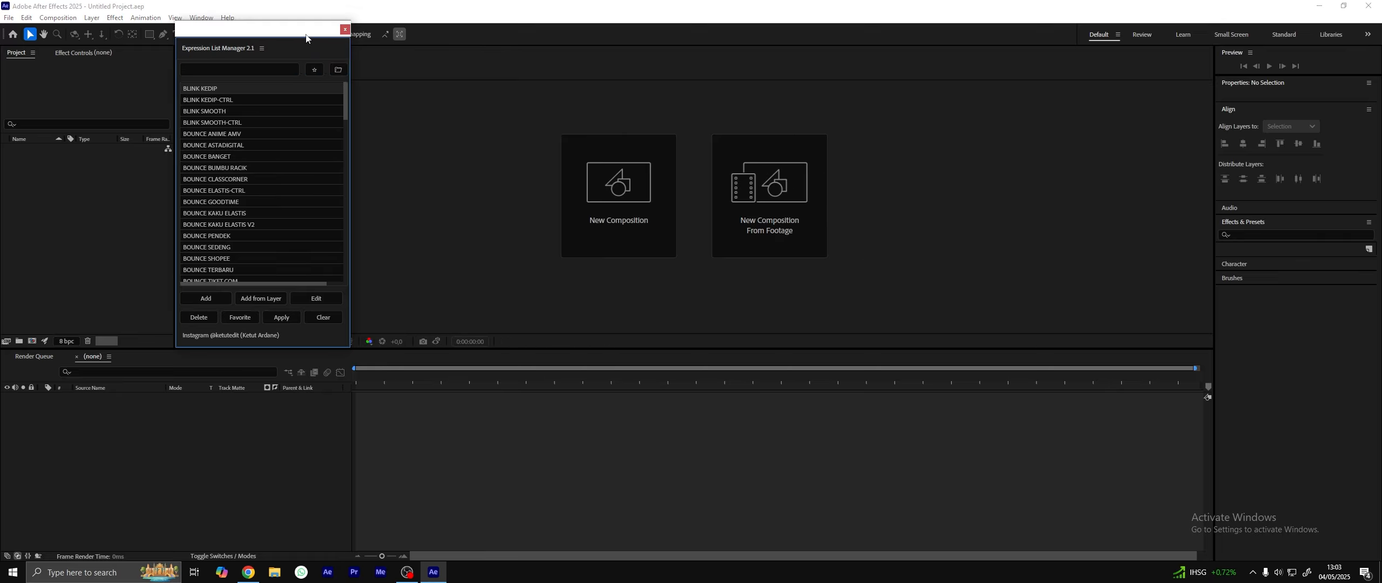
mouse_move(306, 38)
left_mouse_down()
mouse_move(669, 101)
mouse_move(1280, 134)
mouse_move(1182, 143)
mouse_move(1277, 200)
left_mouse_up()
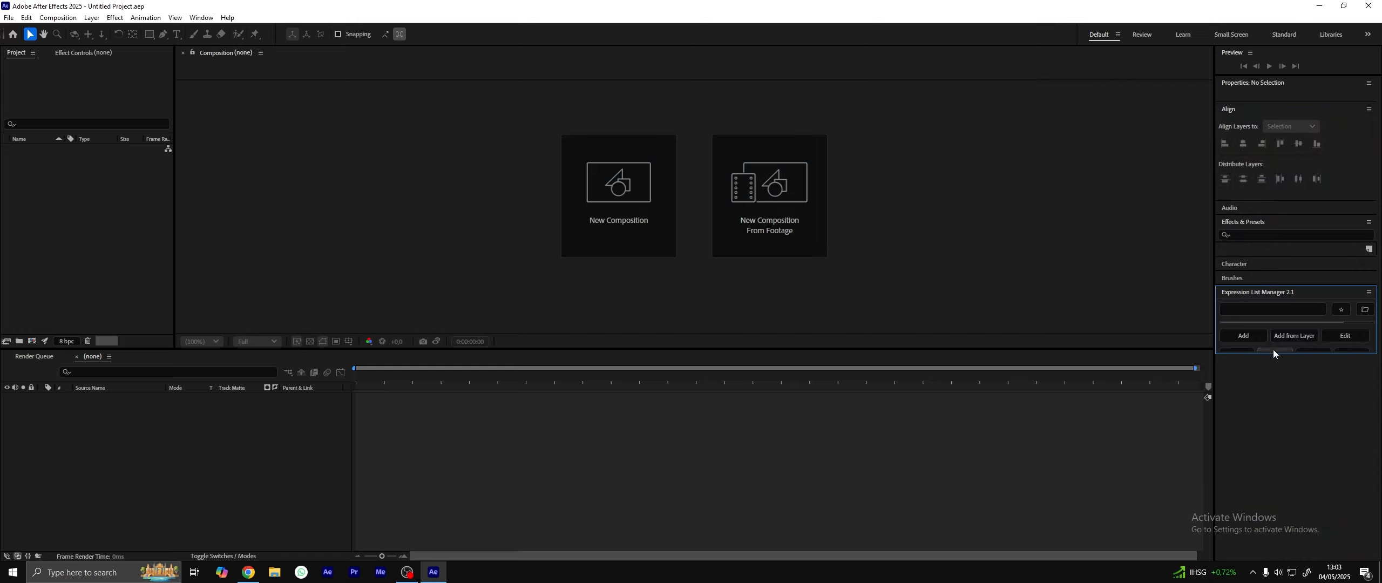
left_click_drag(1276, 354, 1285, 472)
- View the description and code of the COUNTER 0006300-CTRL and COUNTER 0006300 Masih Ada Nolnya expressions, closing each details window
scroll(1305, 378, "down", 5)
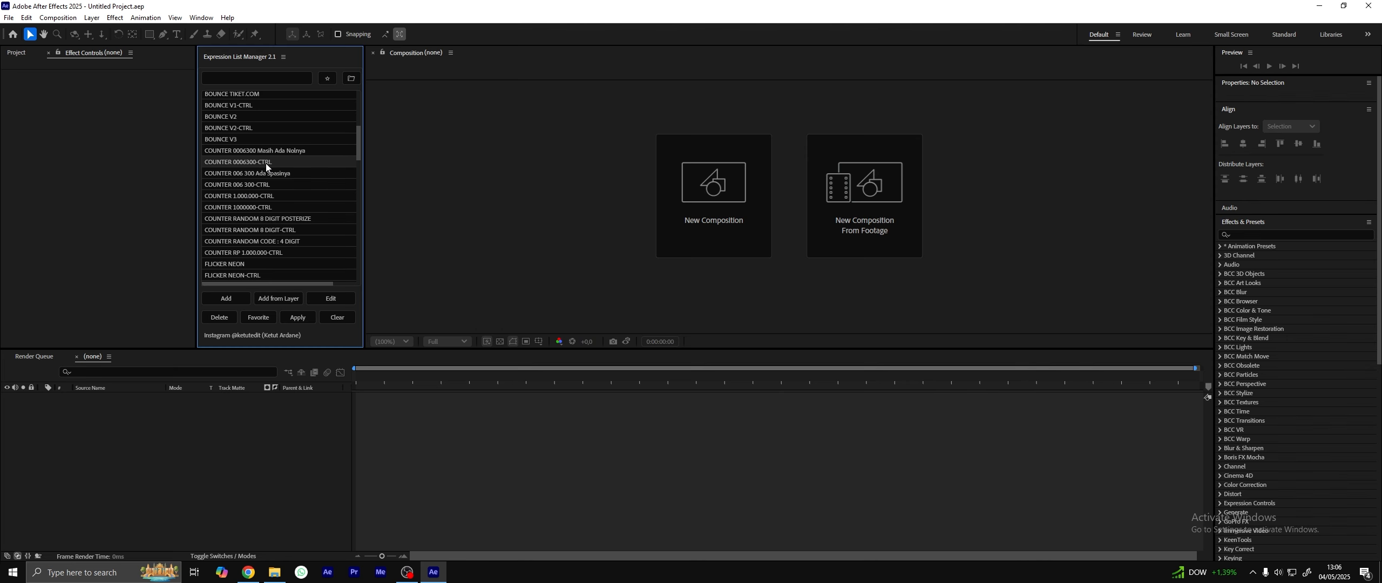
double_click(266, 163)
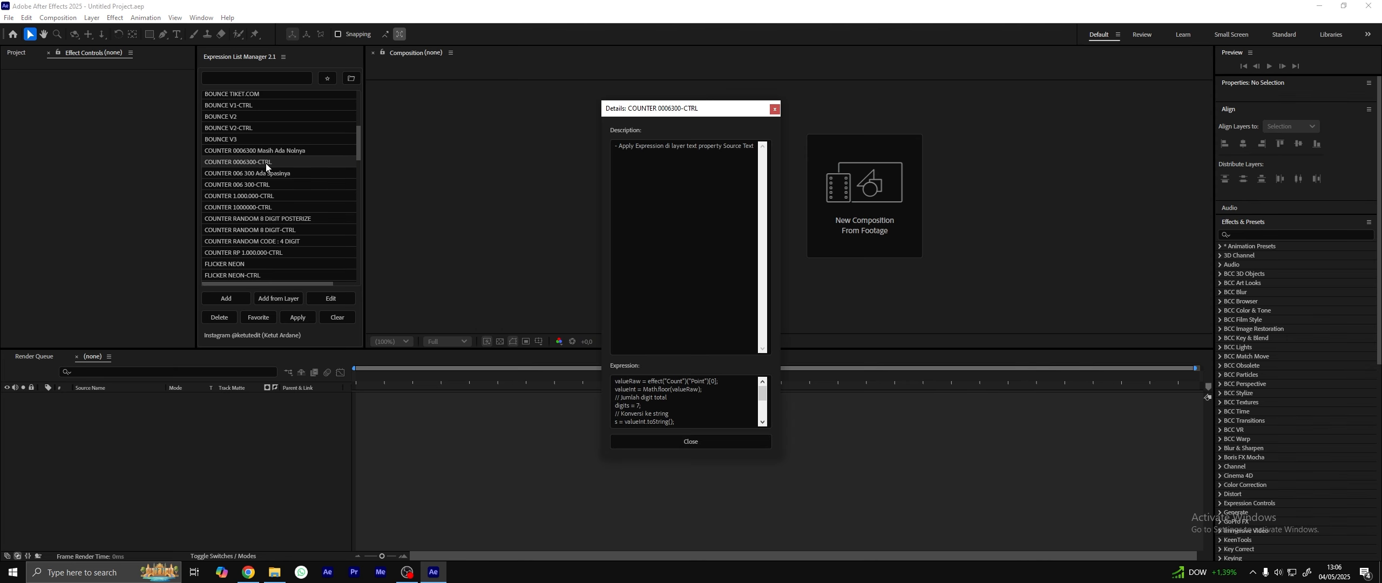
left_click(775, 110)
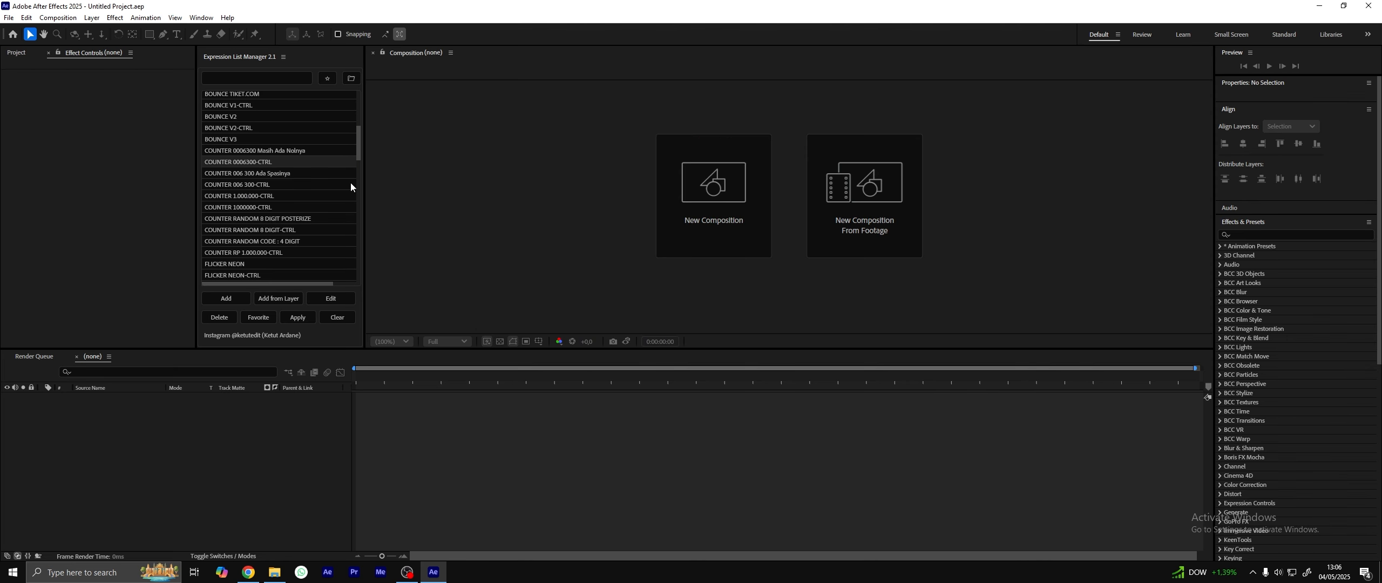
double_click(285, 151)
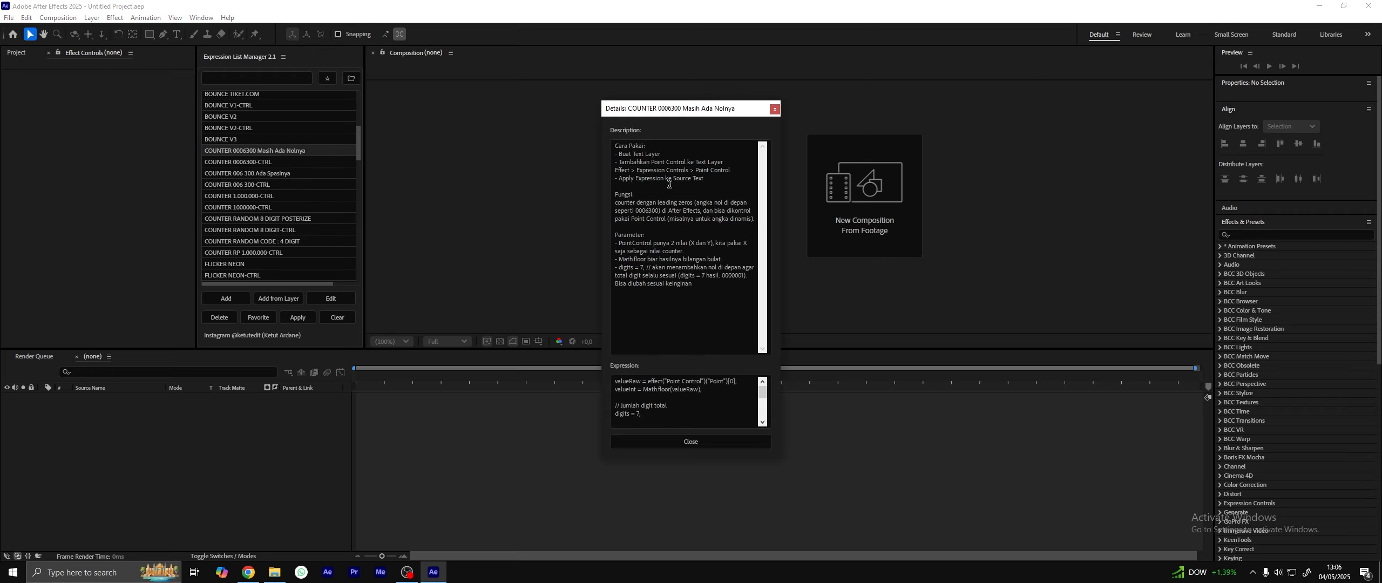
left_click(775, 109)
- View the description and code of the FLICKER NEON and FLICKER NEON-CTRL expressions, closing each details window
scroll(270, 224, "down", 1)
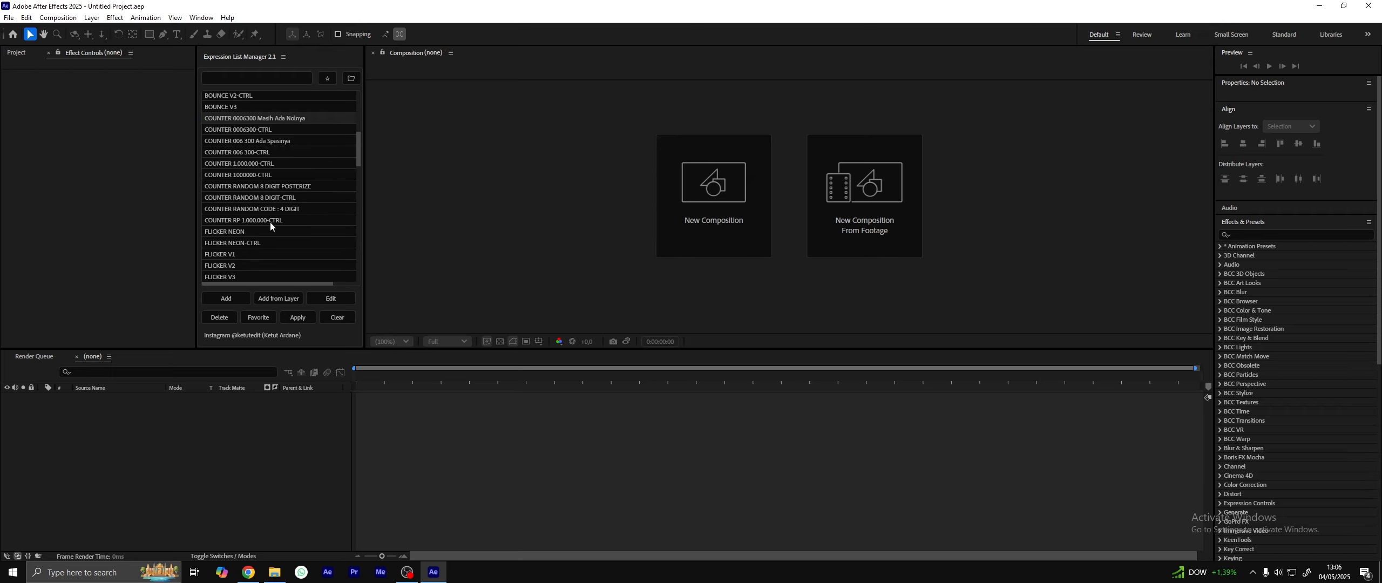
double_click(237, 230)
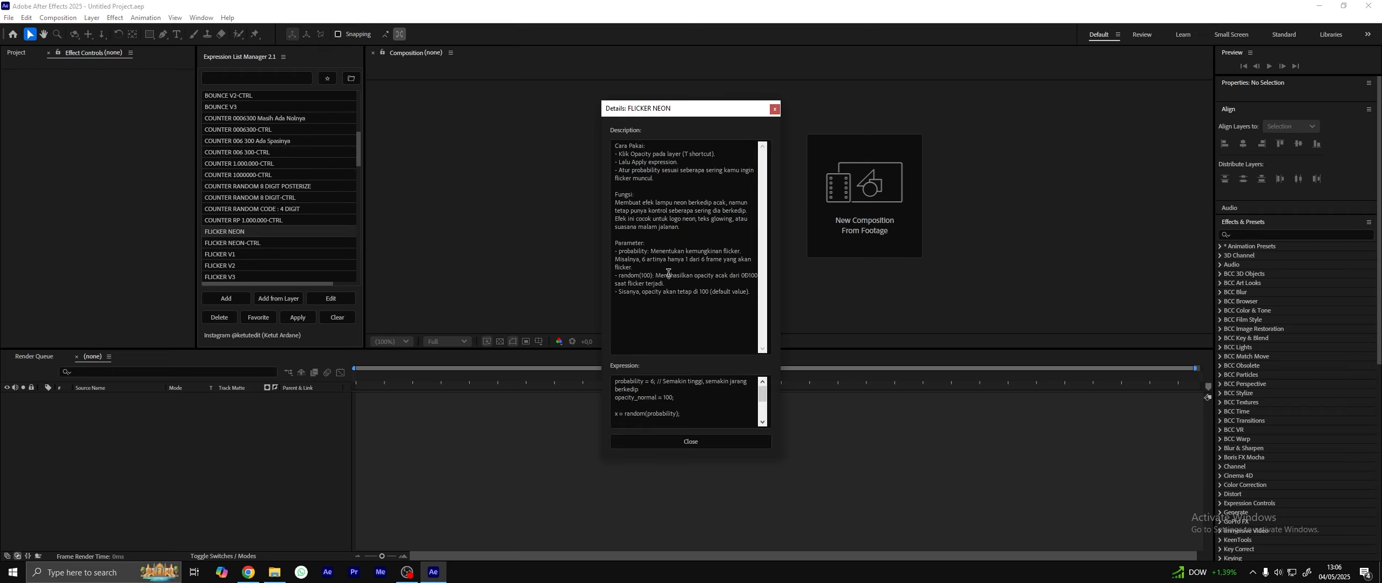
left_click(776, 110)
double_click(248, 241)
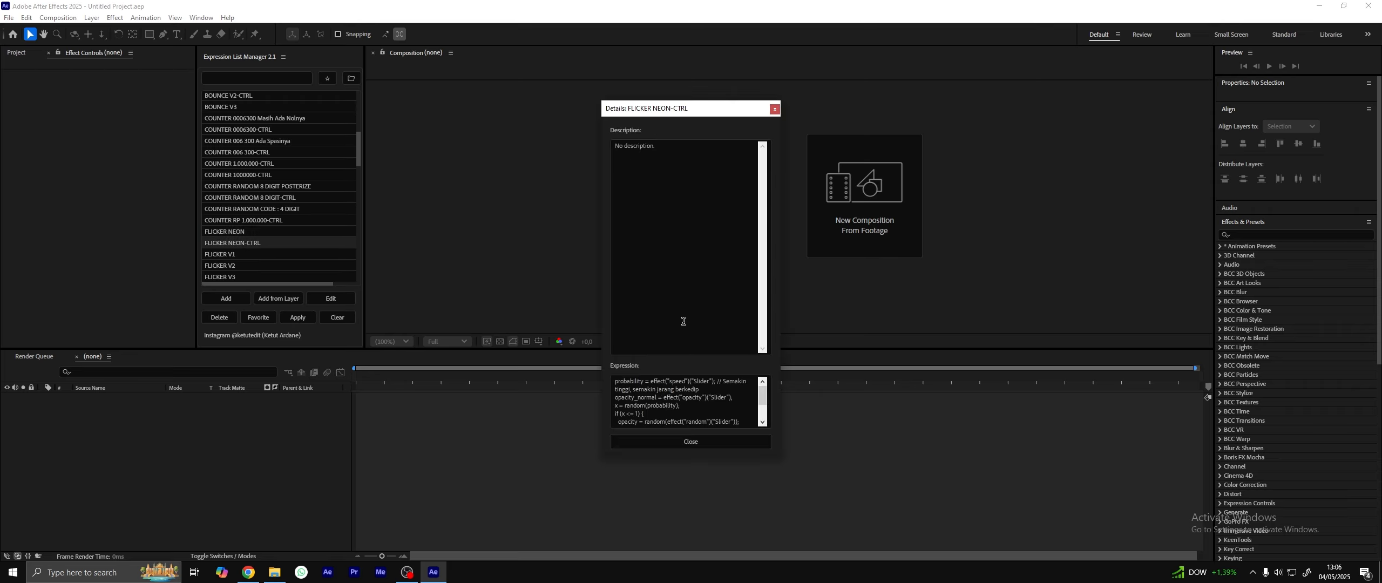
scroll(690, 403, "down", 2)
left_click(775, 110)
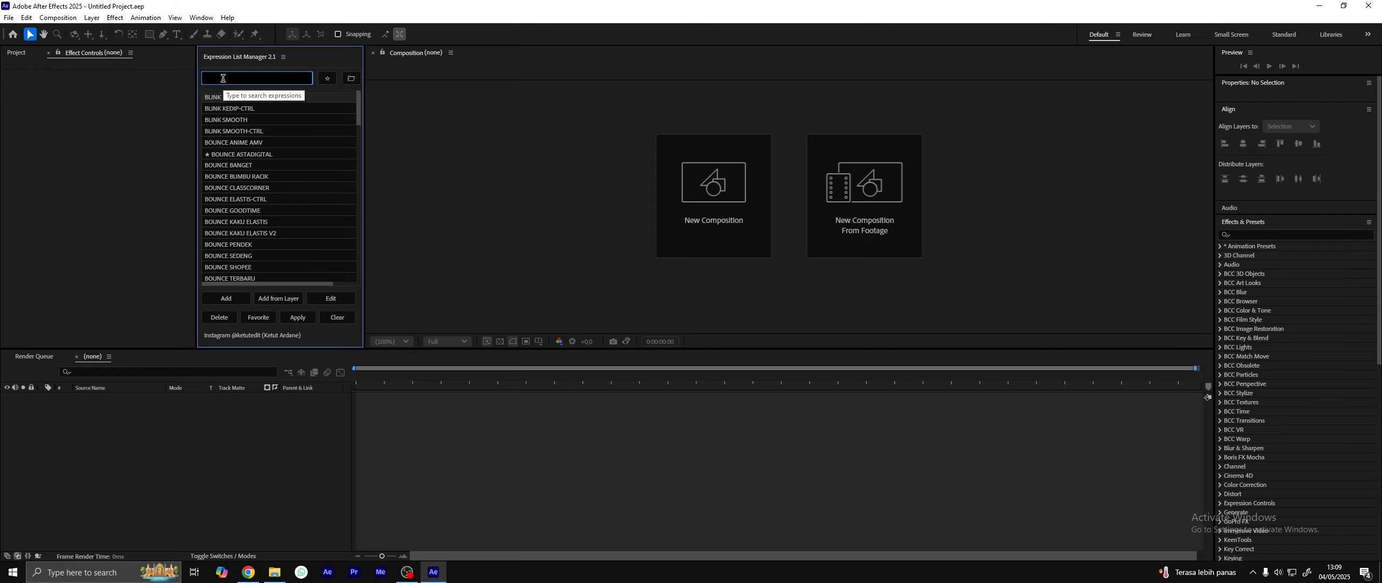
- Search the expression list for "wiggle smo", clear the search and look through the full list
type("wi")
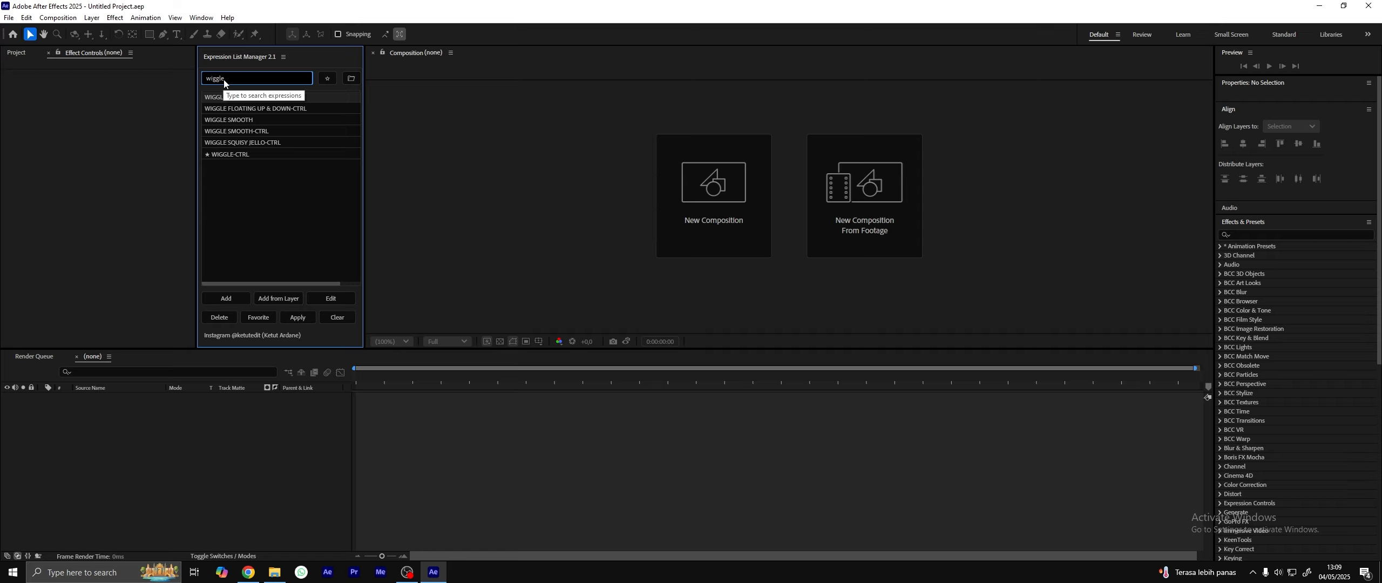
type("ggle smo")
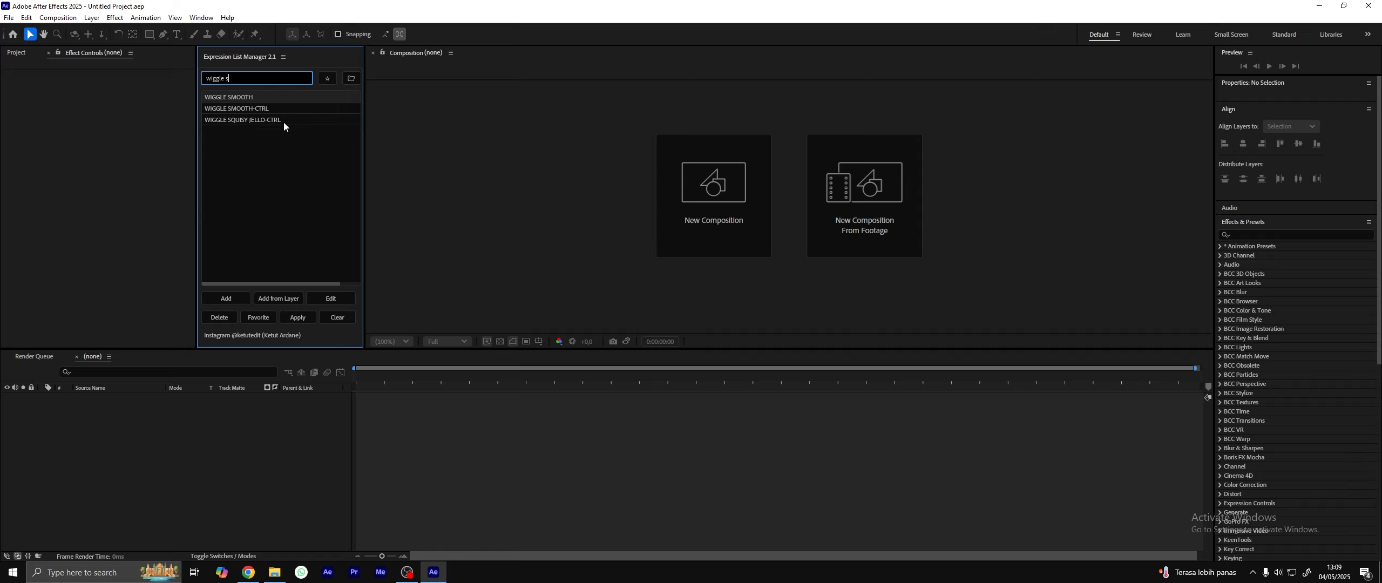
key("BackSpace")
key("BackSpace")
key("BackSpace")
key("BackSpace")
key("BackSpace")
key("BackSpace")
key("BackSpace")
key("BackSpace")
key("BackSpace")
key("BackSpace")
scroll(270, 164, "down", 2)
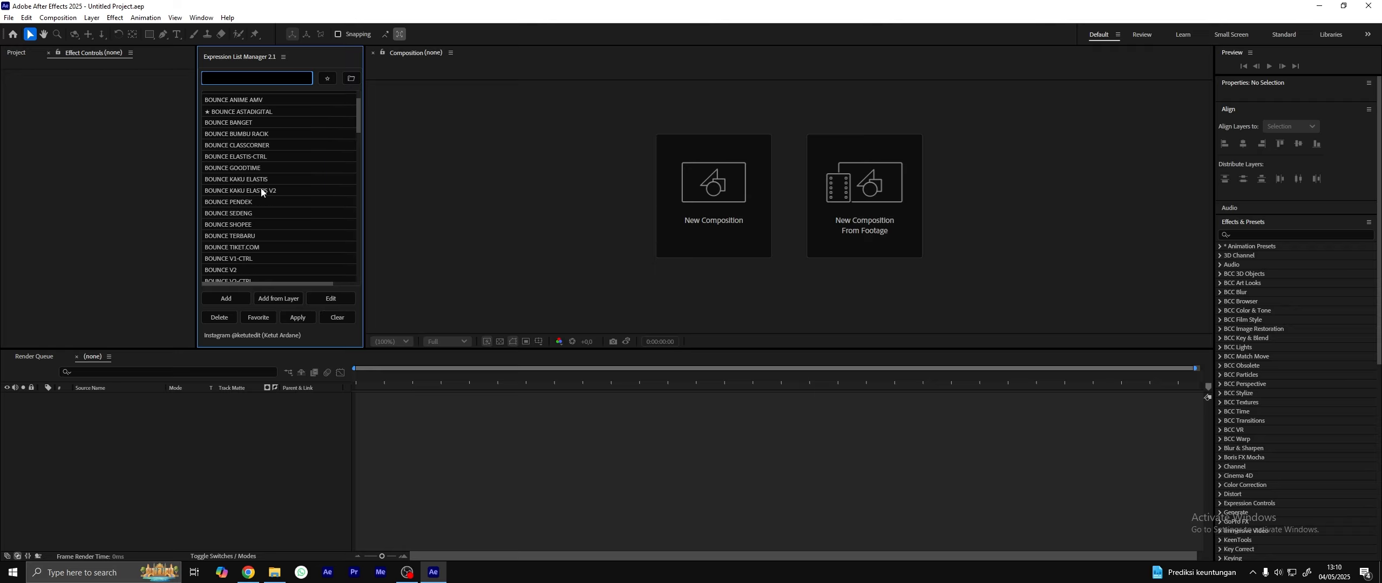
- Filter the list to favourite expressions, look through several entries and return to the full list
left_click(328, 80)
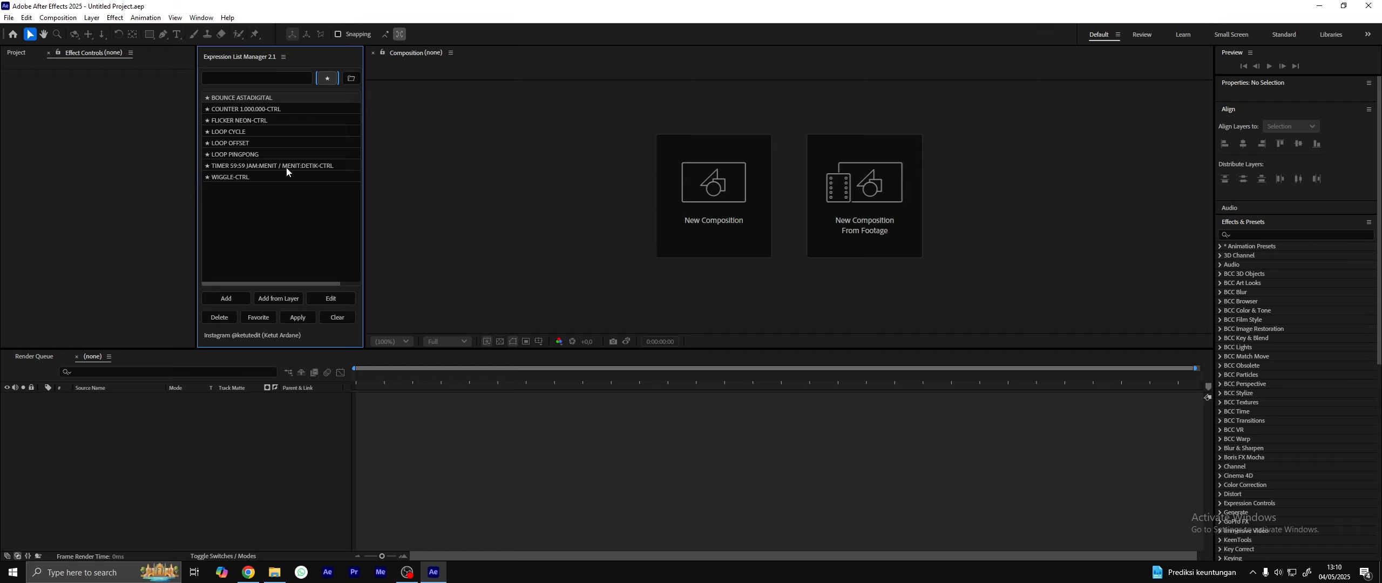
left_click(237, 176)
left_click(236, 142)
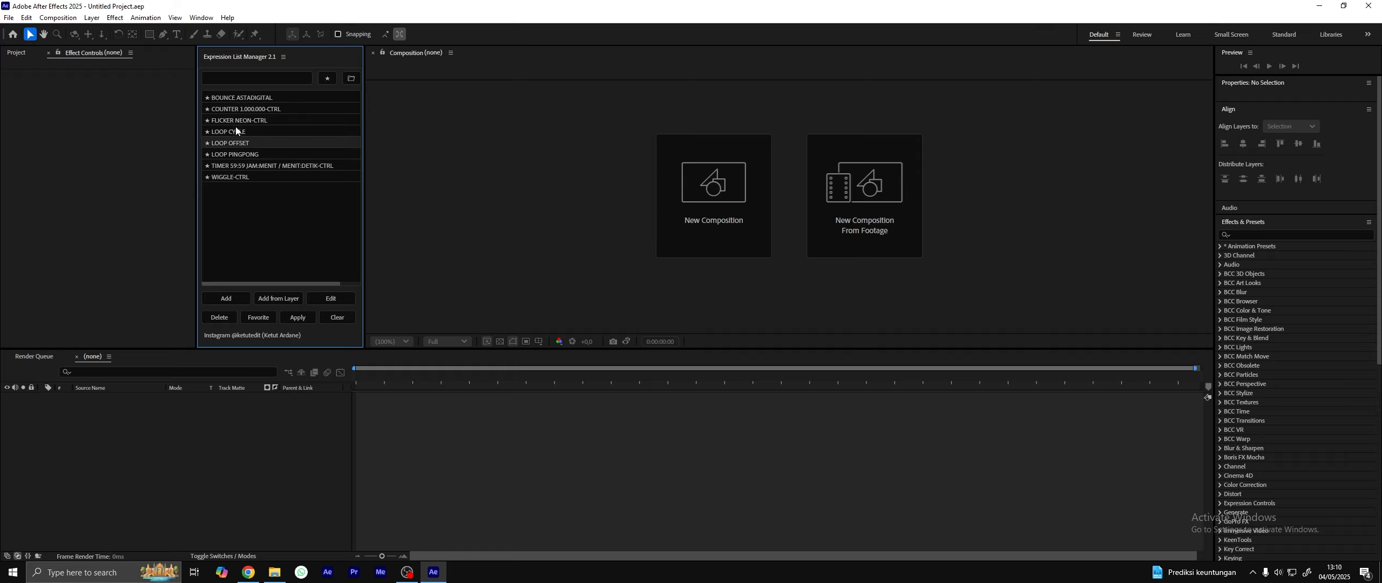
left_click(236, 128)
left_click(242, 111)
left_click(236, 156)
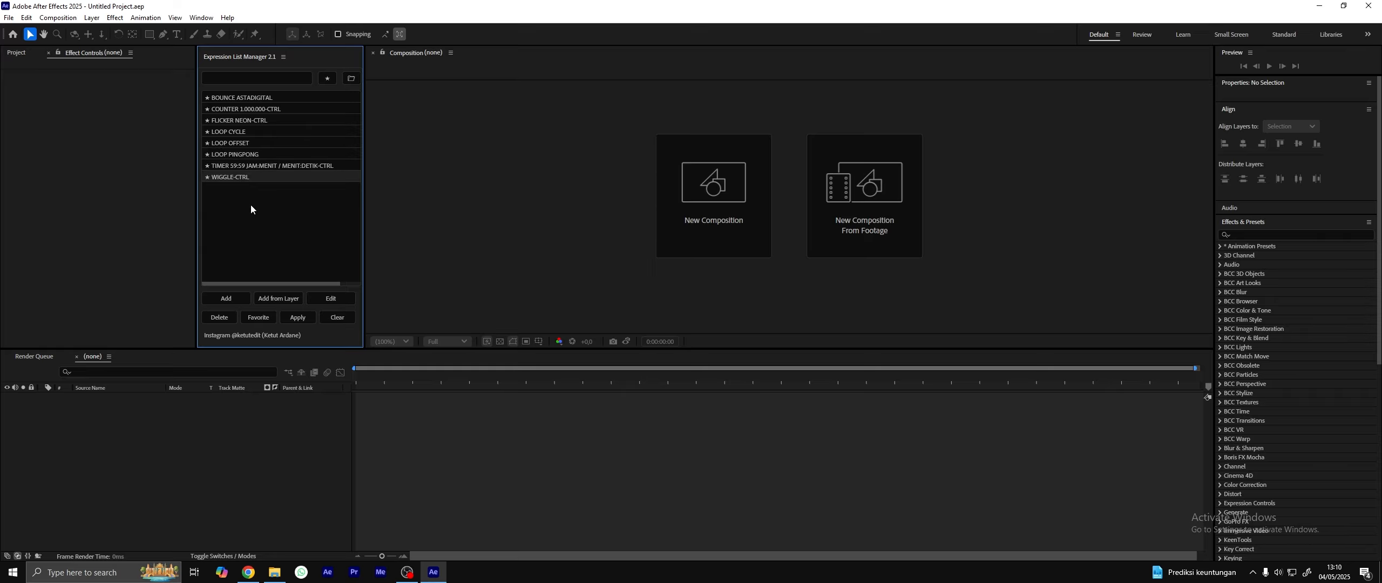
left_click(327, 78)
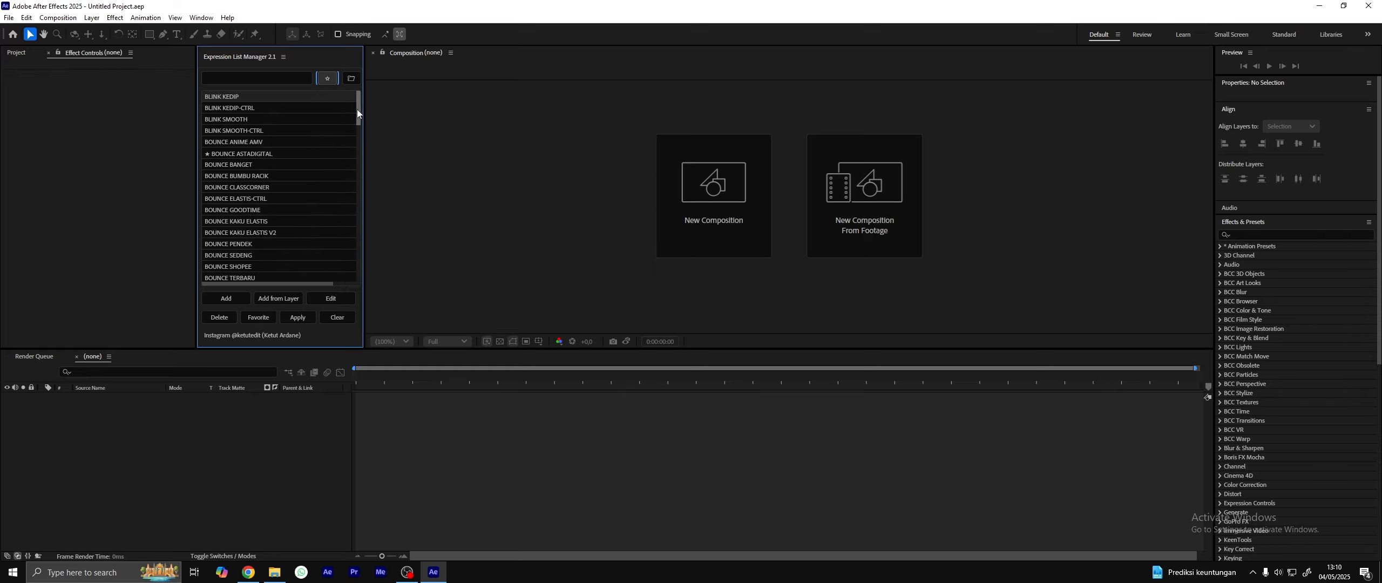
left_click_drag(357, 112, 354, 58)
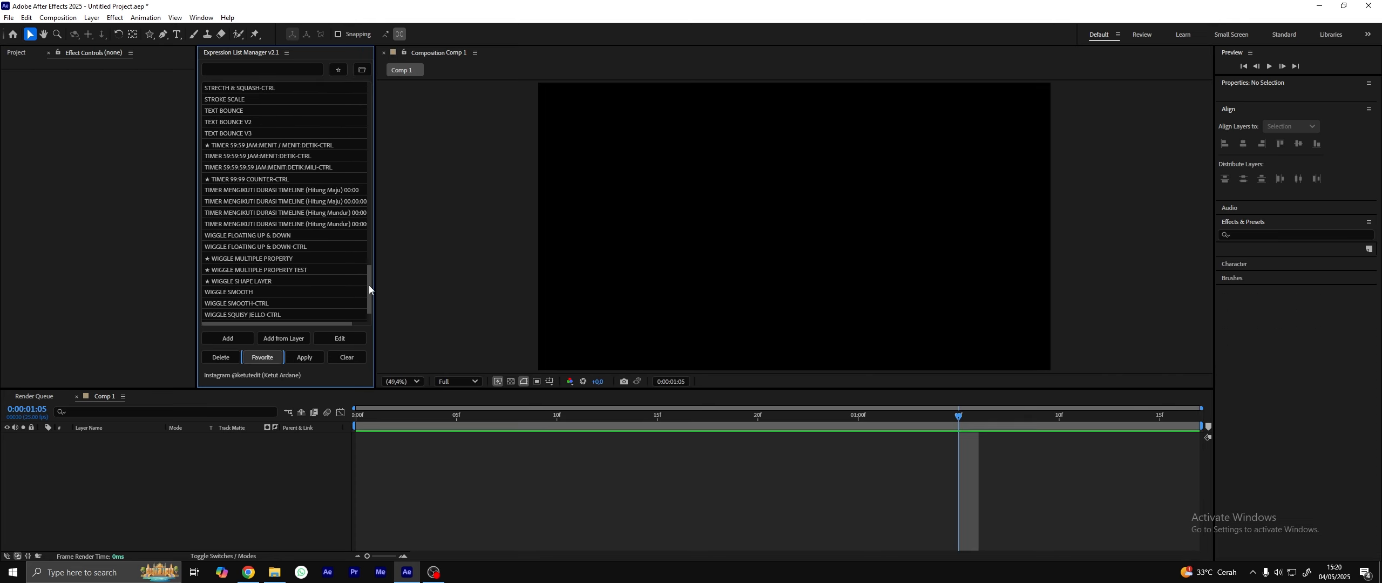
- Mark the WIGGLE SQUISY JELLO-CTRL expression as a favourite and return to its place in the list
left_click_drag(369, 285, 366, 309)
left_click(267, 271)
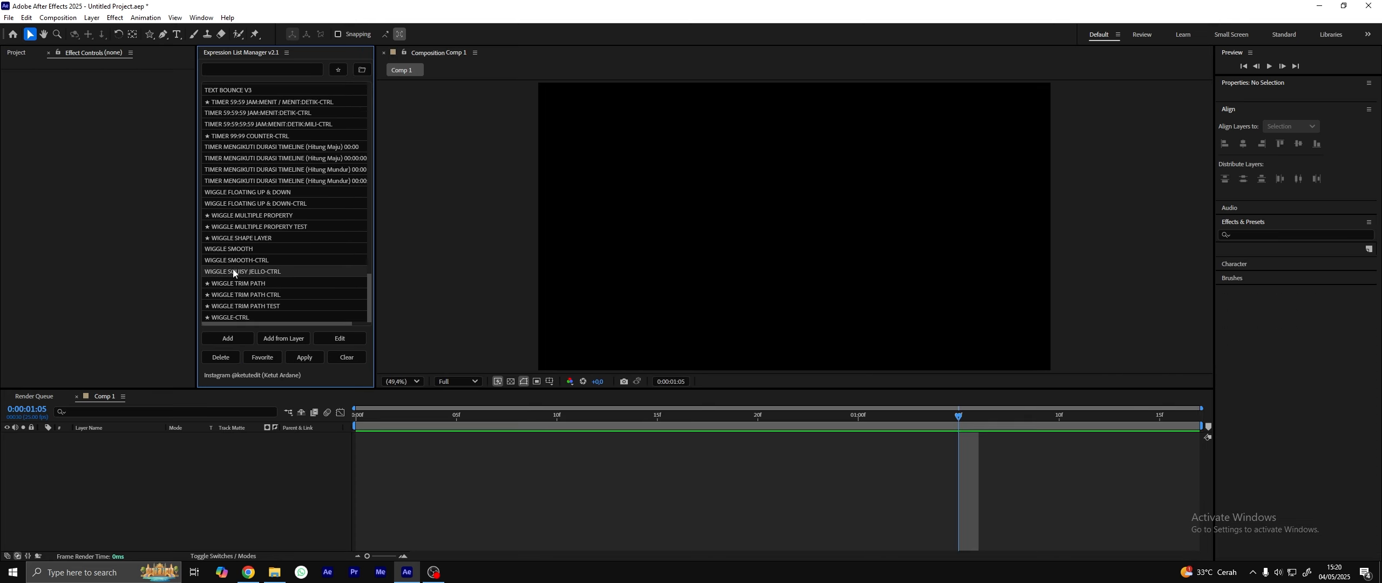
left_click(265, 358)
left_click_drag(370, 104, 352, 323)
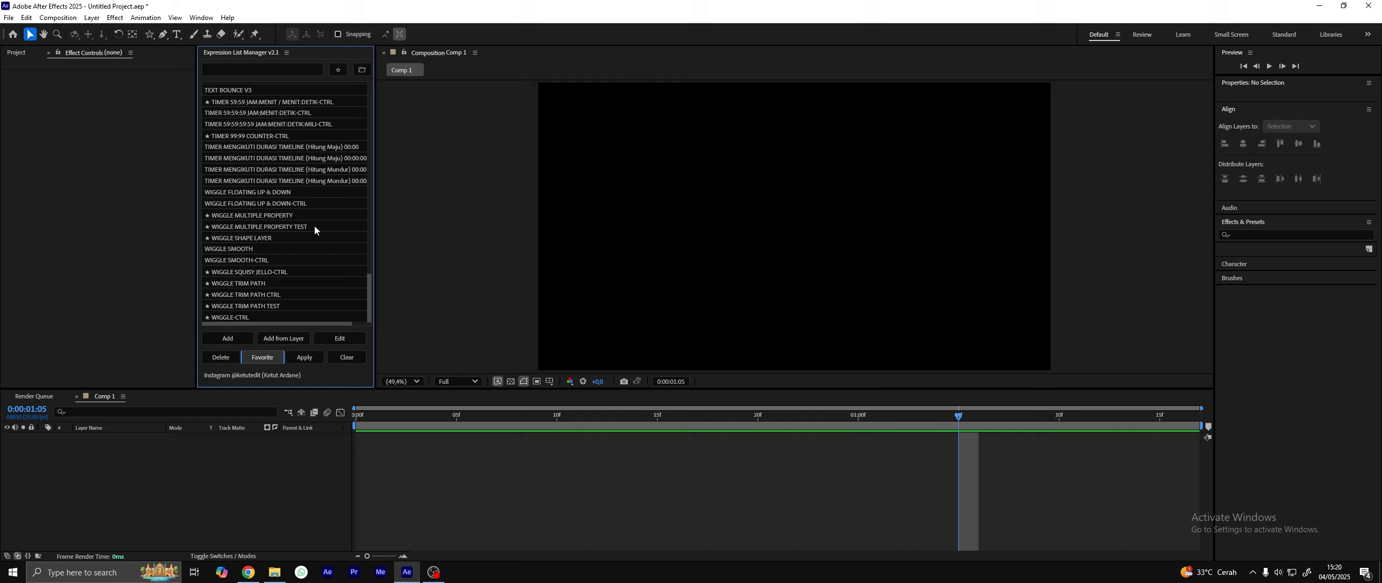
- Filter the list to favourites and remove the favourite mark from WIGGLE-CTRL and the WIGGLE TRIM PATH entries
left_click(345, 70)
left_click(266, 304)
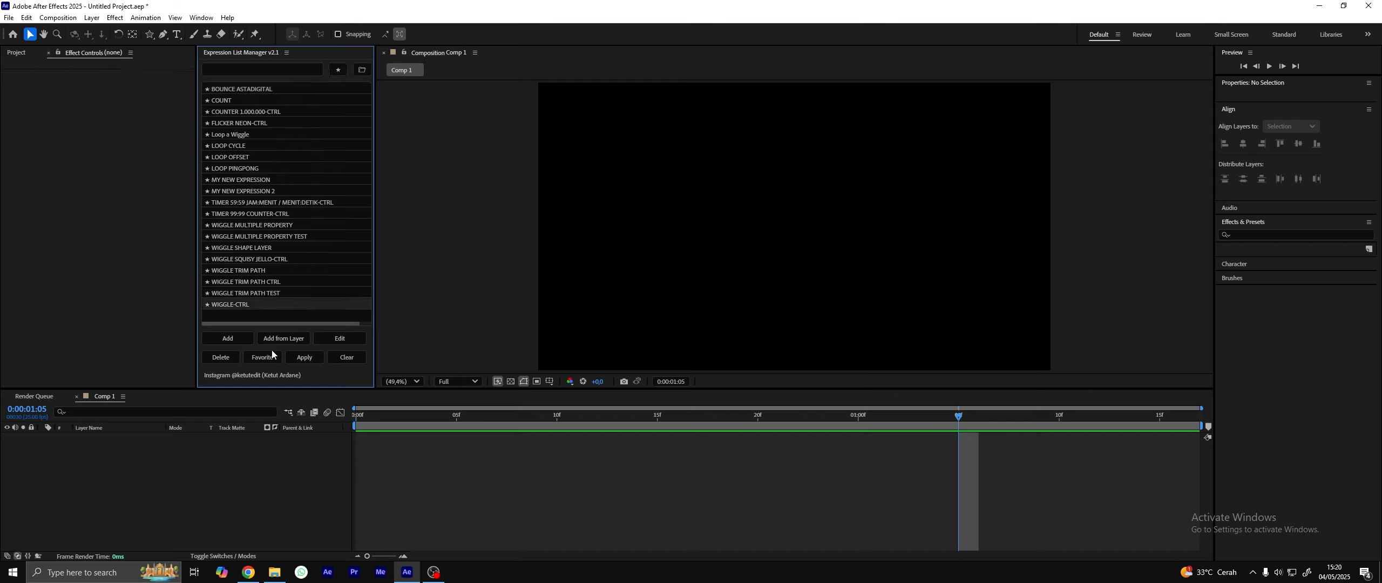
left_click(266, 357)
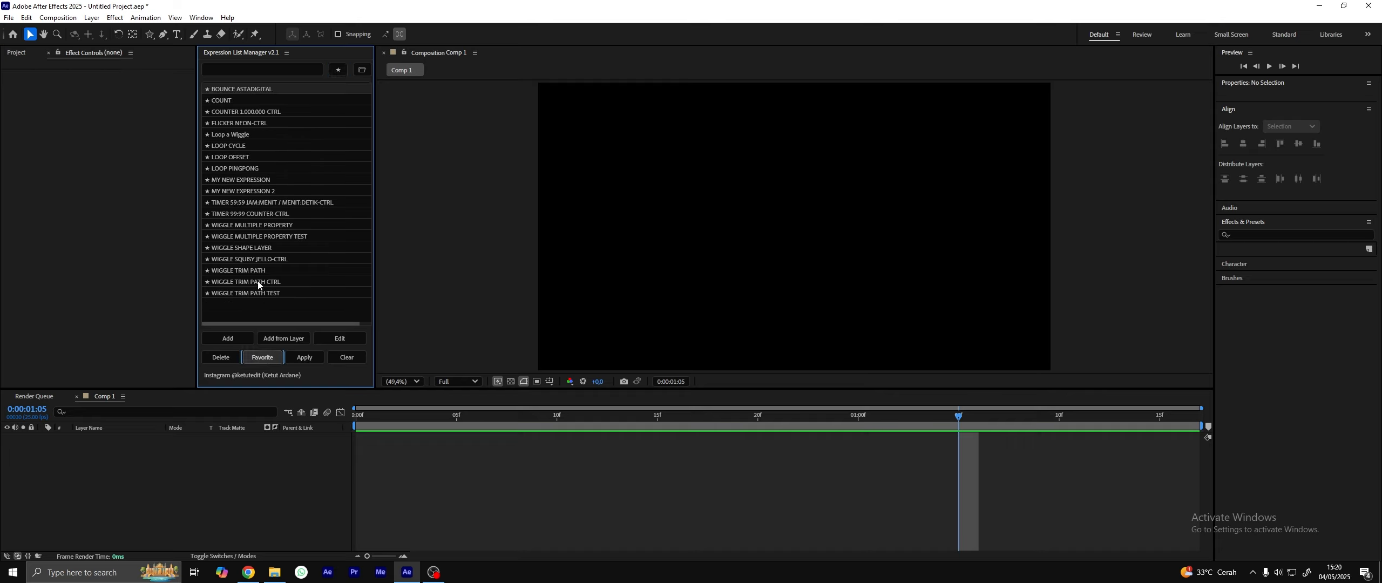
left_click(246, 270)
left_click(264, 357)
left_click(251, 274)
left_click(272, 354)
left_click(244, 248)
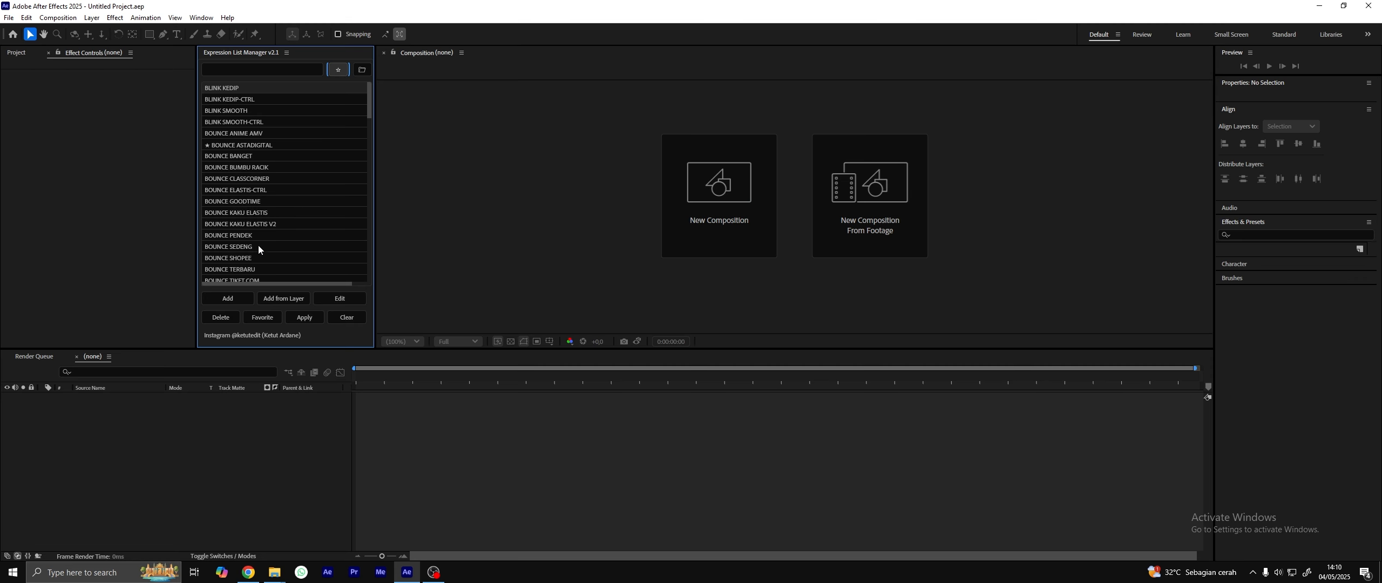
- Start a new expression entry and title it "Loop a Wiggle", copied from the AE Reference page in Chrome
left_click(229, 298)
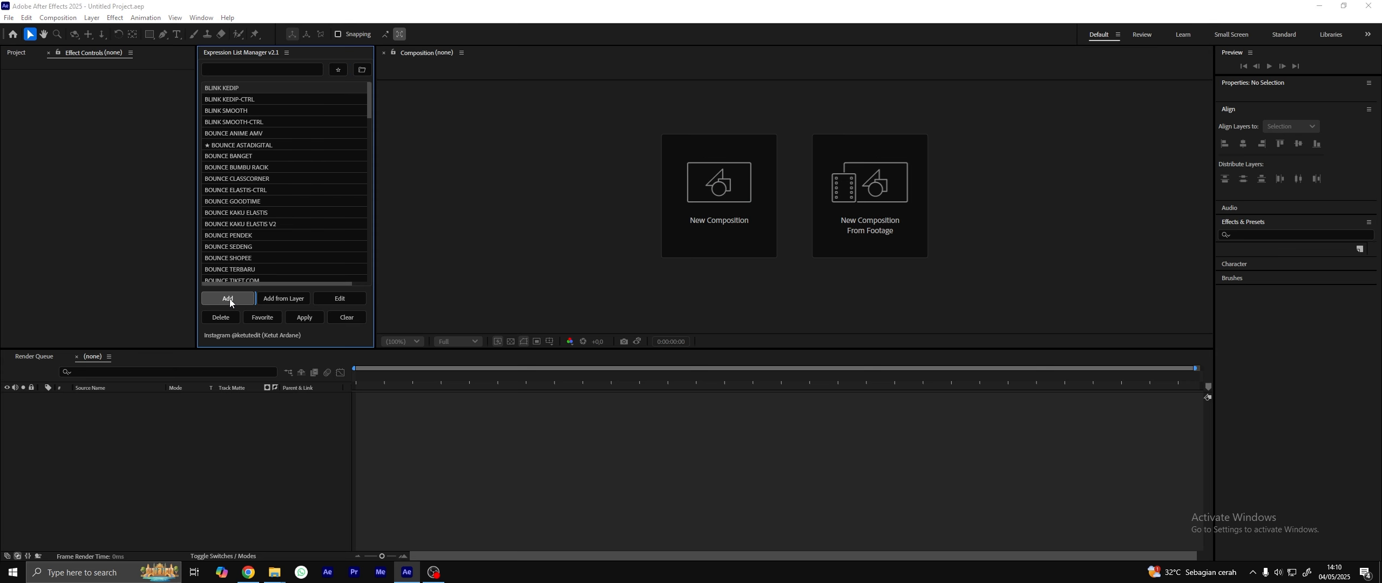
left_click(228, 298)
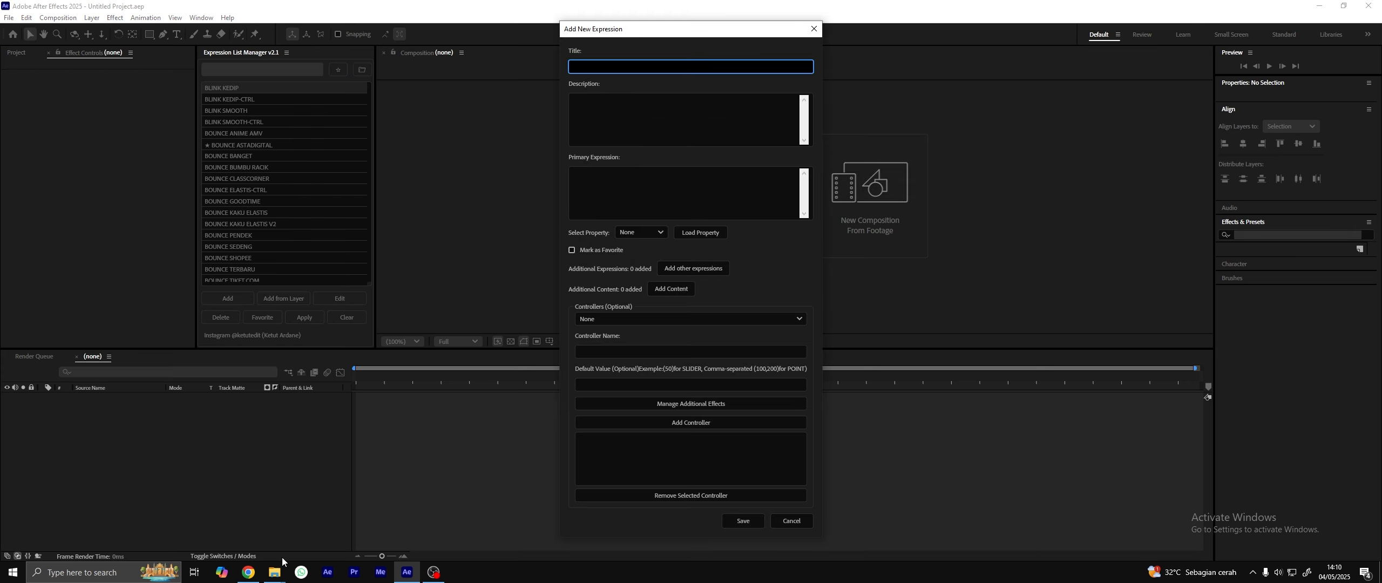
left_click(248, 572)
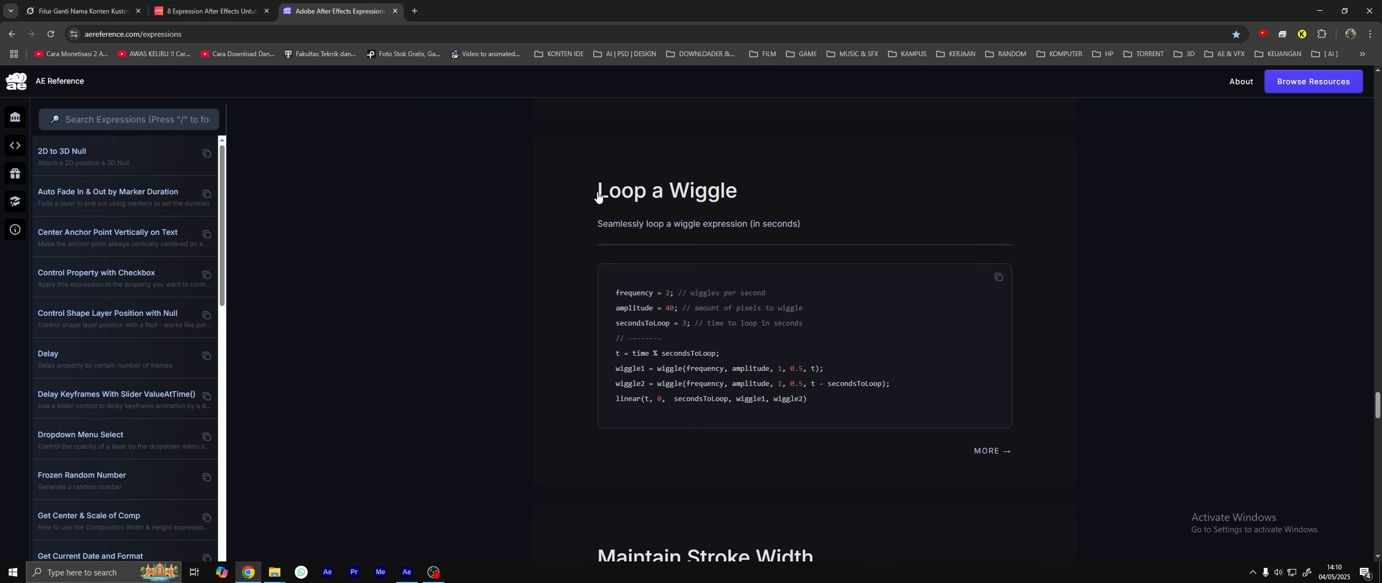
left_click_drag(743, 190, 576, 194)
key("ctrl+c")
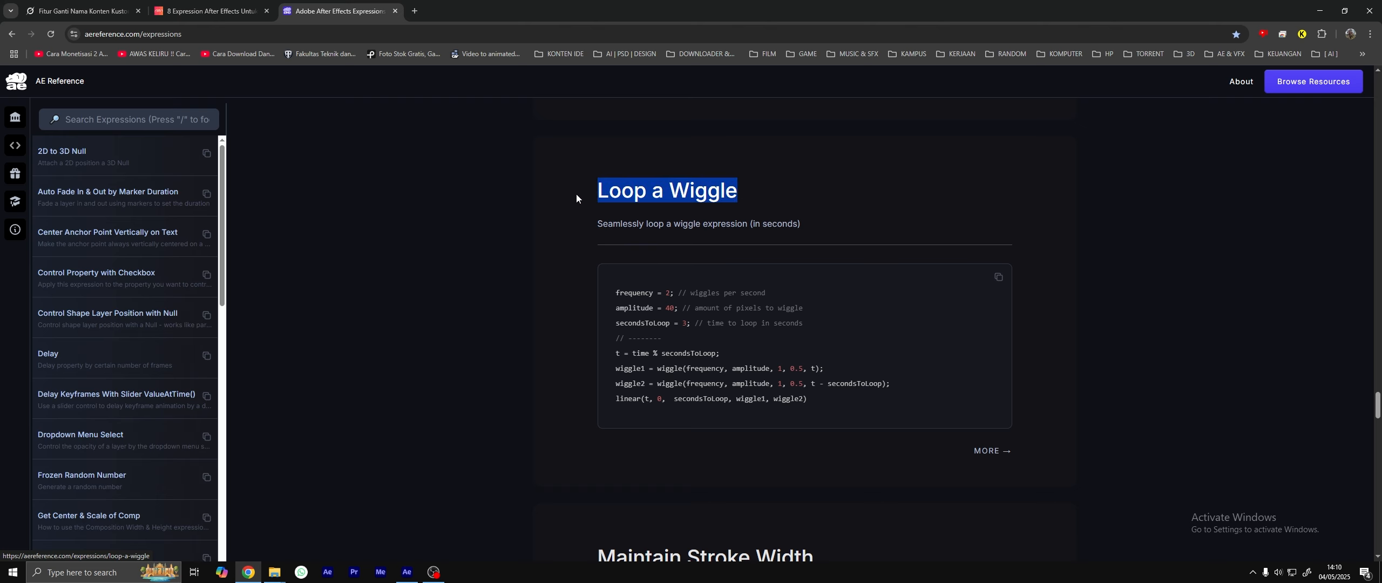
right_click(628, 197)
left_click(643, 303)
left_click(407, 572)
right_click(638, 67)
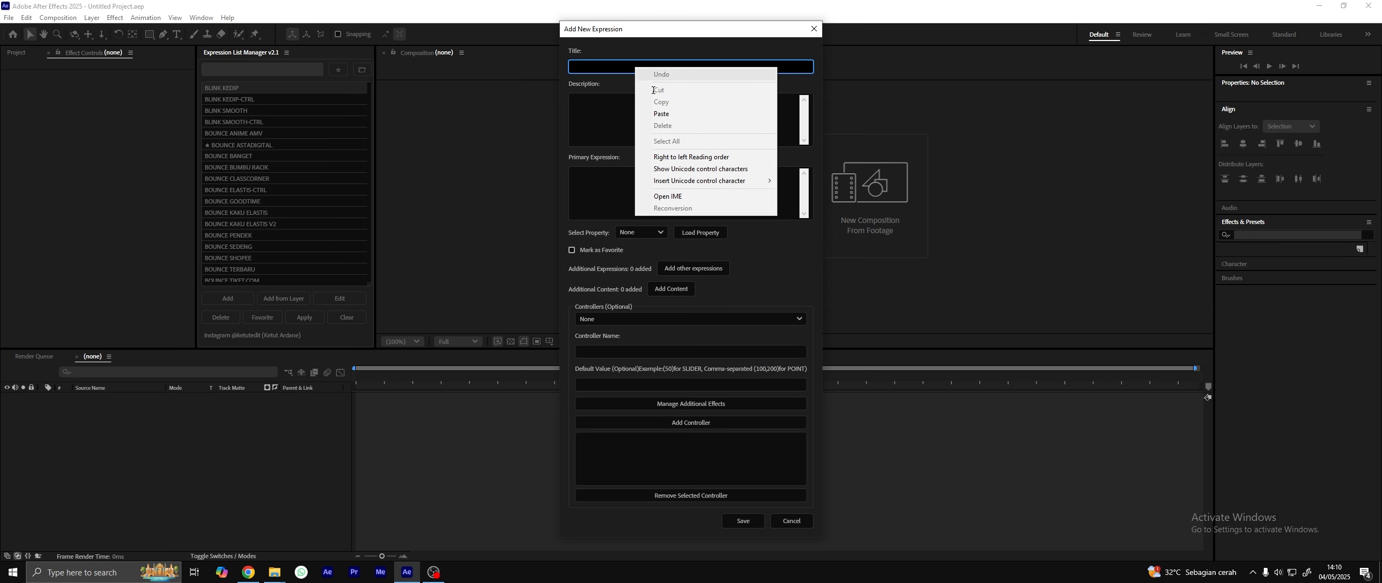
left_click(661, 114)
- Copy "Seamlessly loop a wiggle expression (in seconds)" from the AE Reference page into the new entry's description
key("Tab")
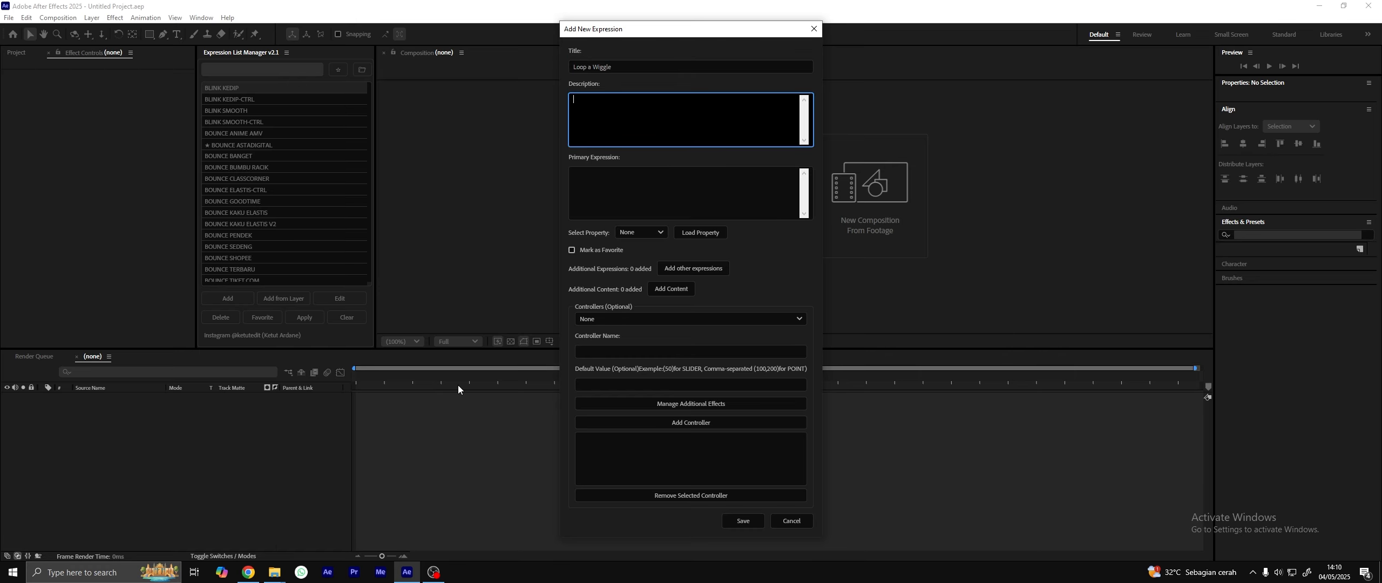
left_click(247, 573)
left_click_drag(809, 223, 597, 229)
right_click(609, 226)
left_click(639, 242)
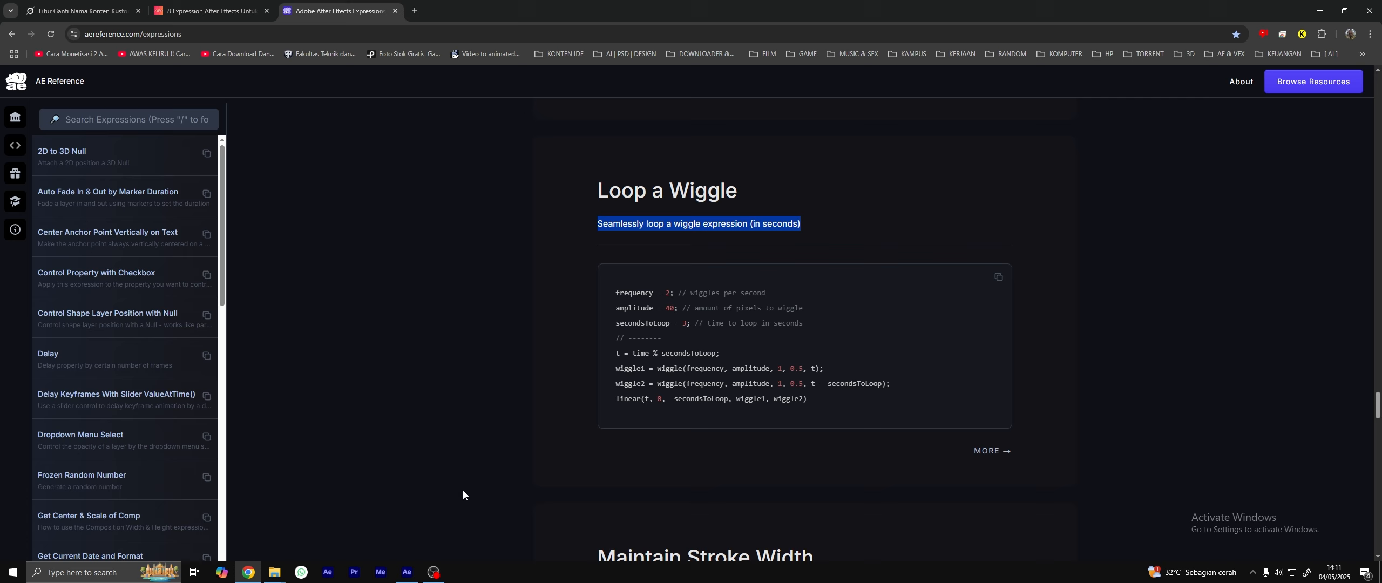
left_click(407, 572)
key("ctrl+v")
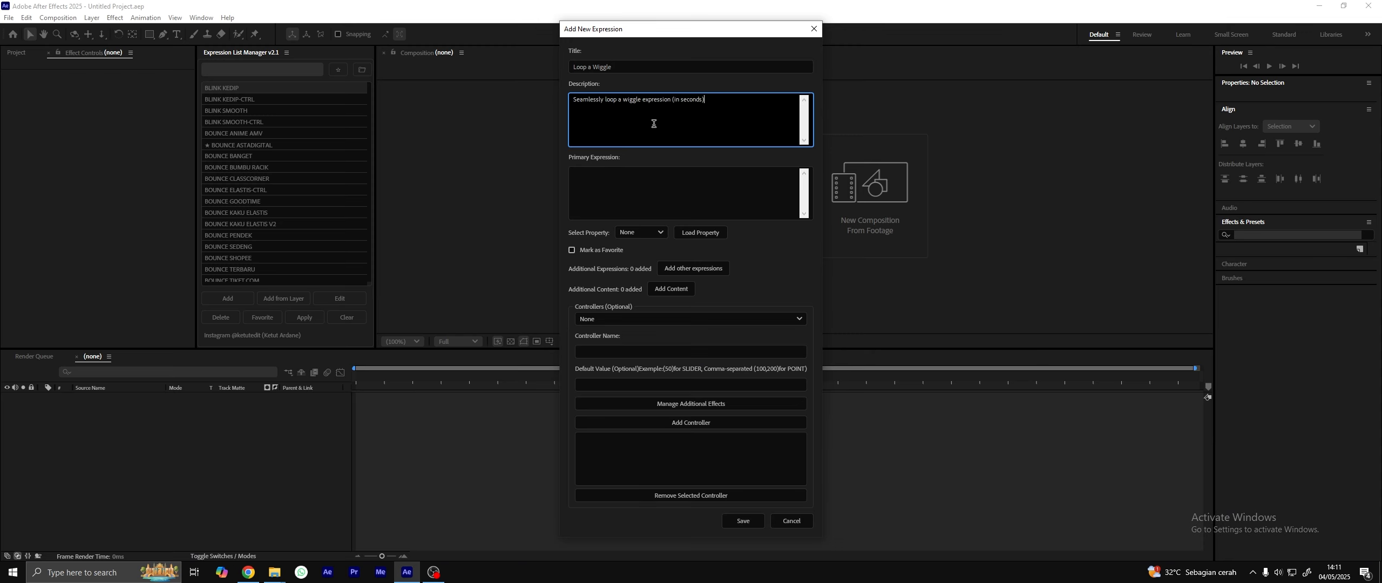
- Copy the Loop a Wiggle code from AE Reference into the primary expression and save the entry as a favourite
left_click(621, 201)
left_click(248, 573)
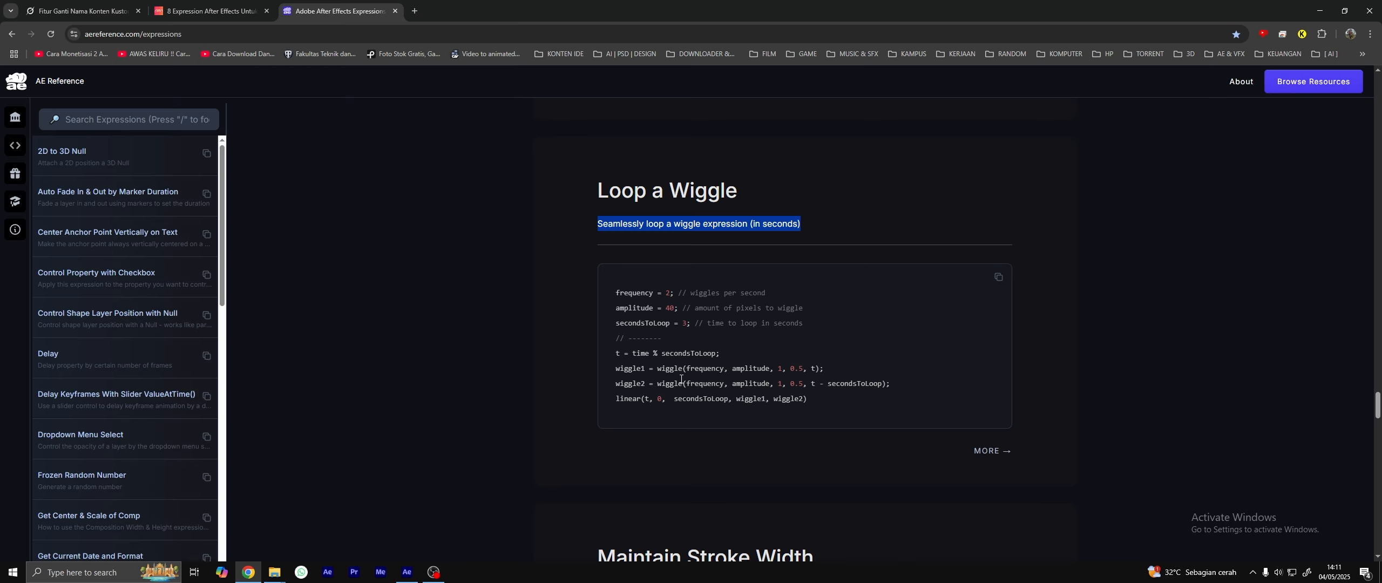
left_click(998, 278)
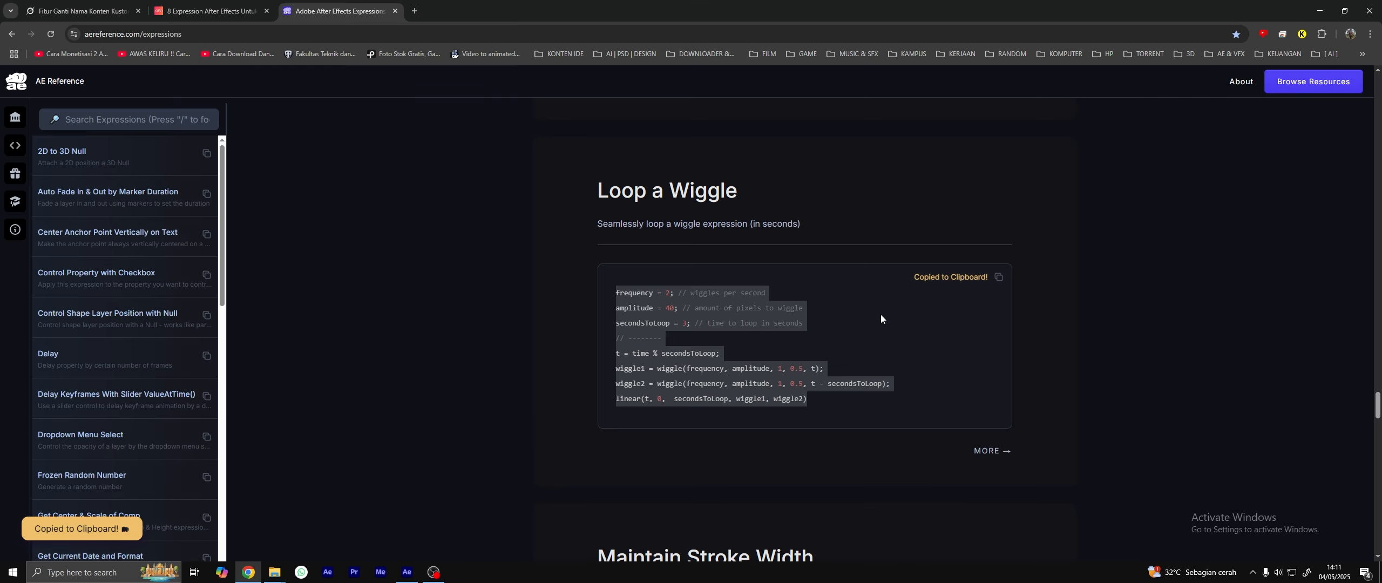
left_click(408, 571)
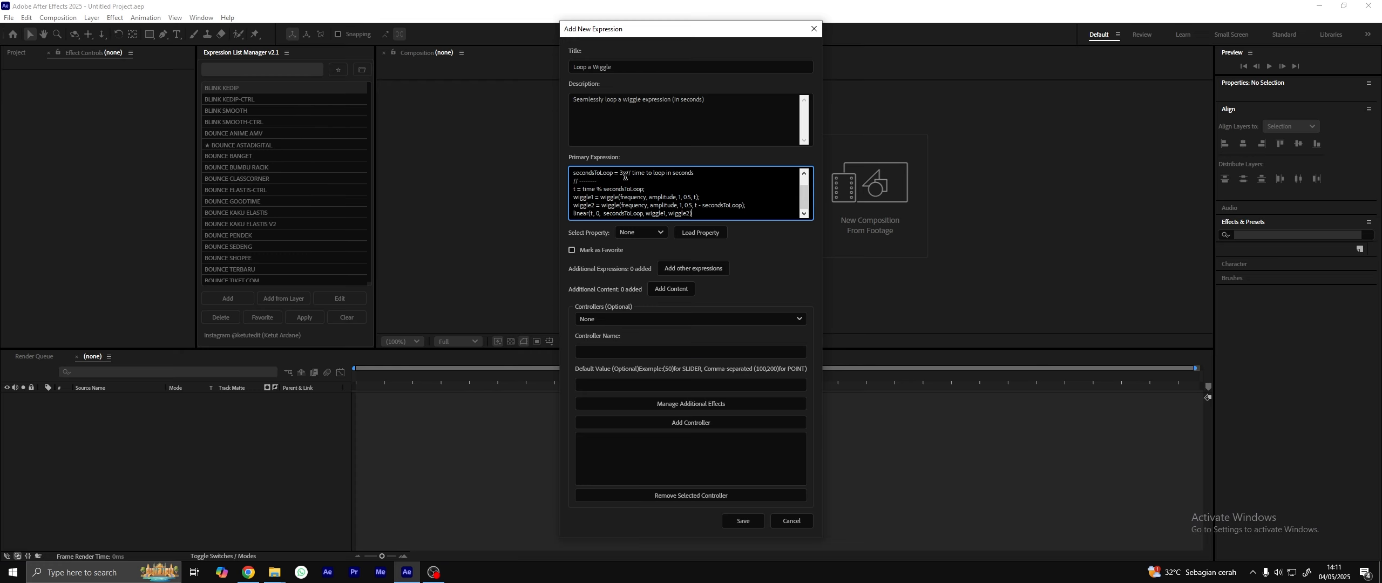
key("ctrl+v")
left_click(582, 251)
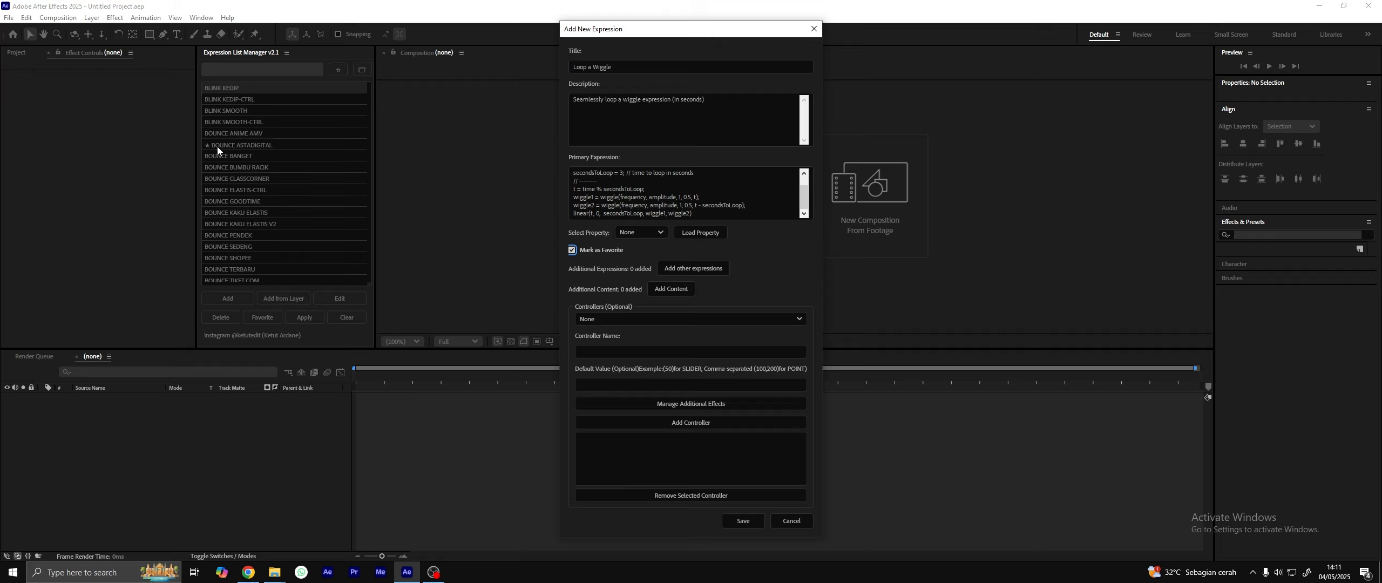
left_click(743, 521)
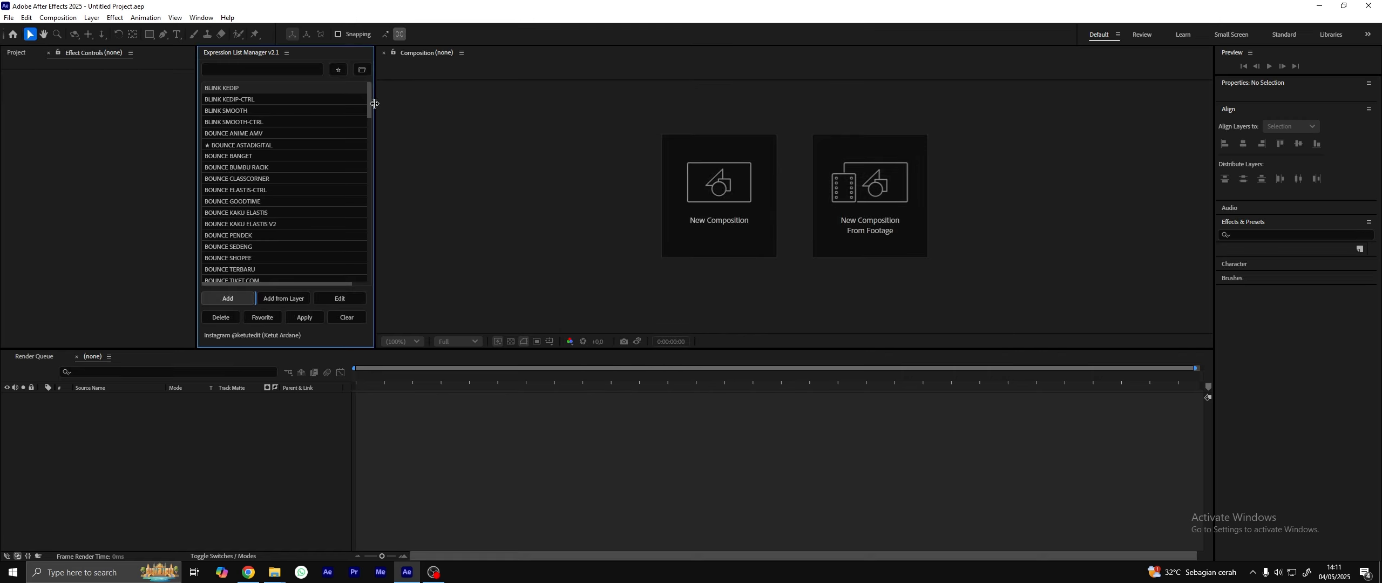
- Find the new Loop a Wiggle entry in the full list, then show only the favourite expressions
left_click_drag(368, 104, 372, 227)
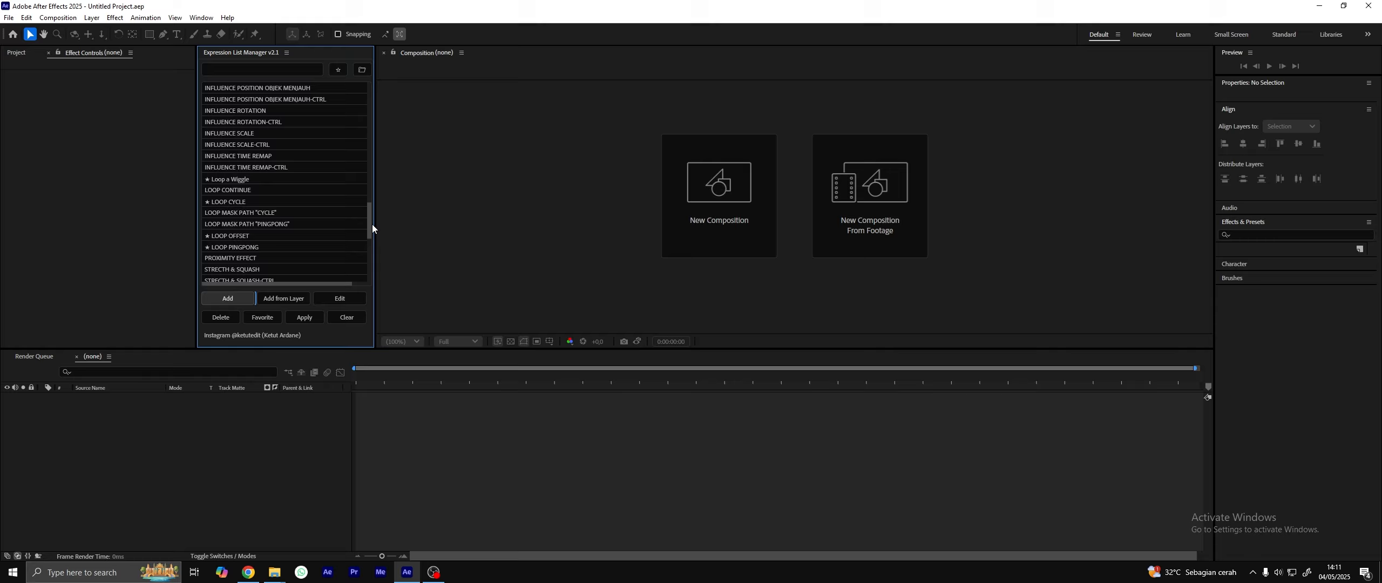
left_click(225, 182)
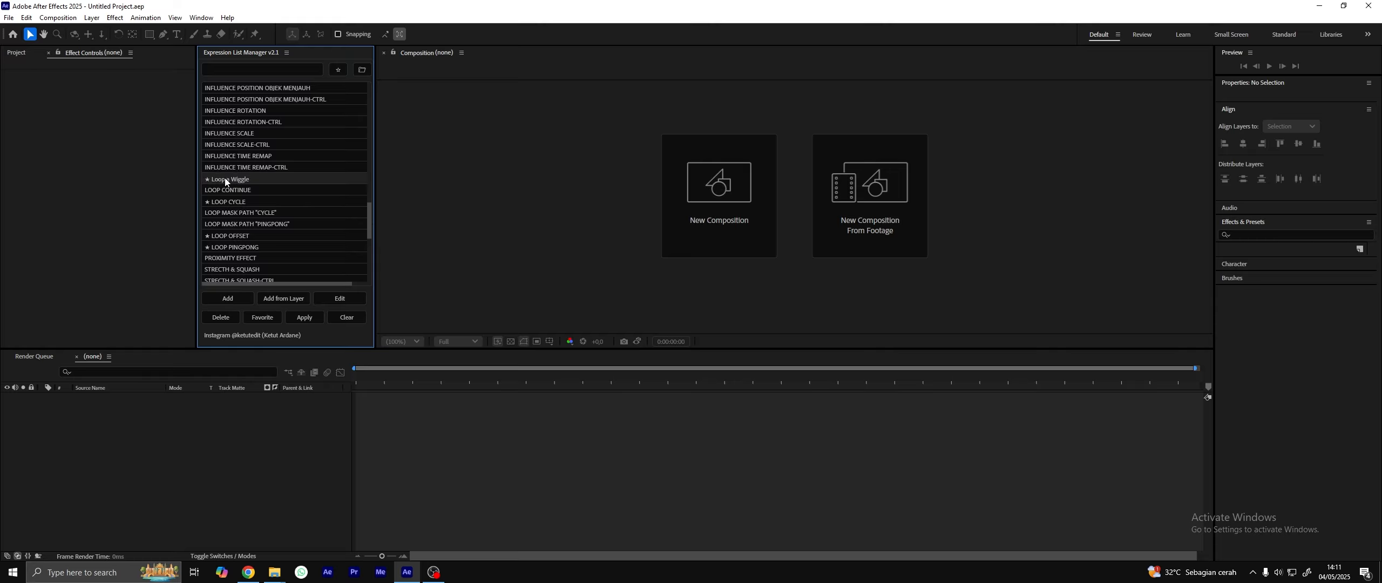
left_click(338, 70)
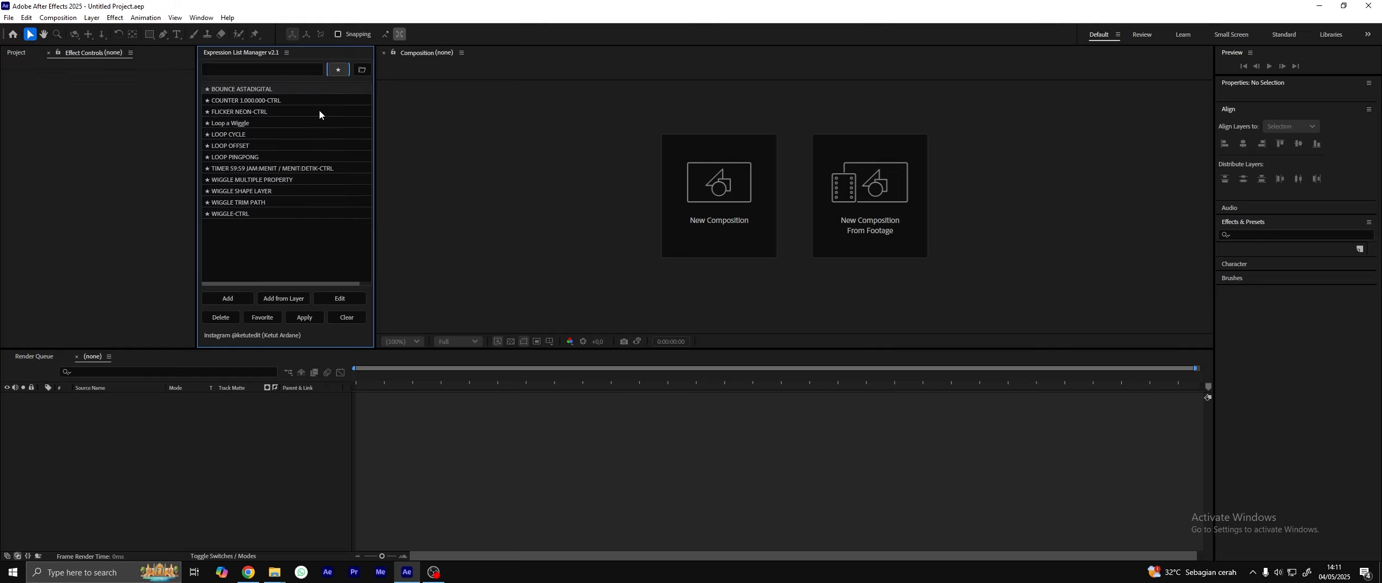
left_click(295, 226)
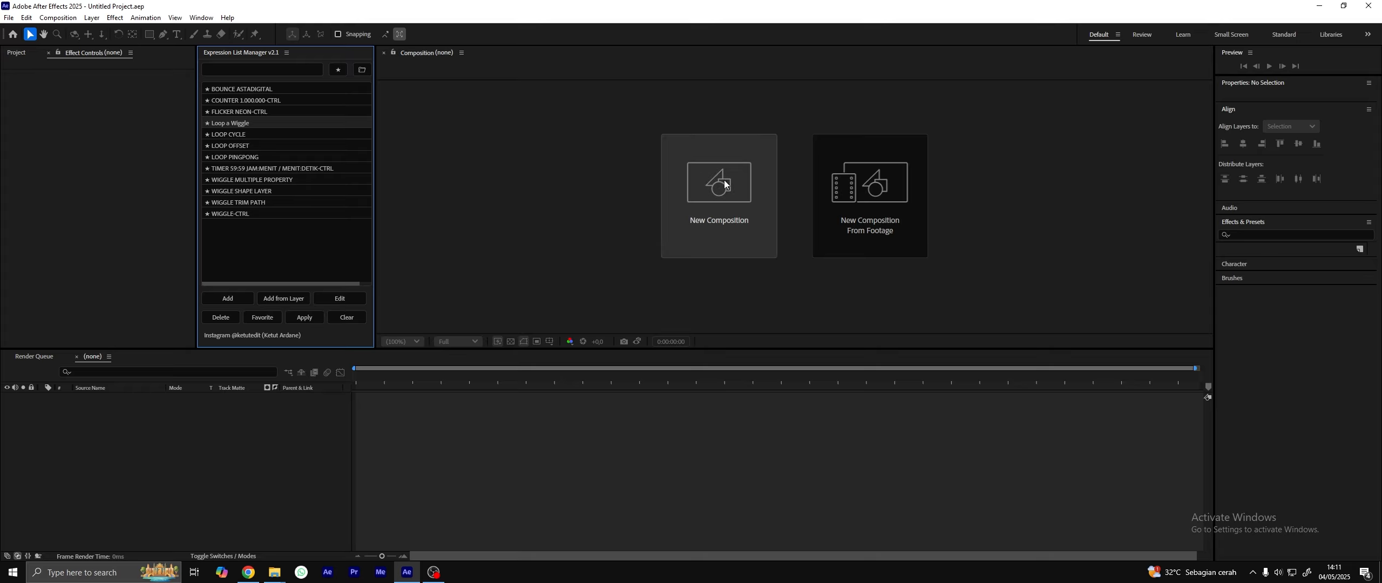
- Create an HD 1920x1080, 25 fps composition named Comp 1 and add a star shape layer to it
left_click(727, 180)
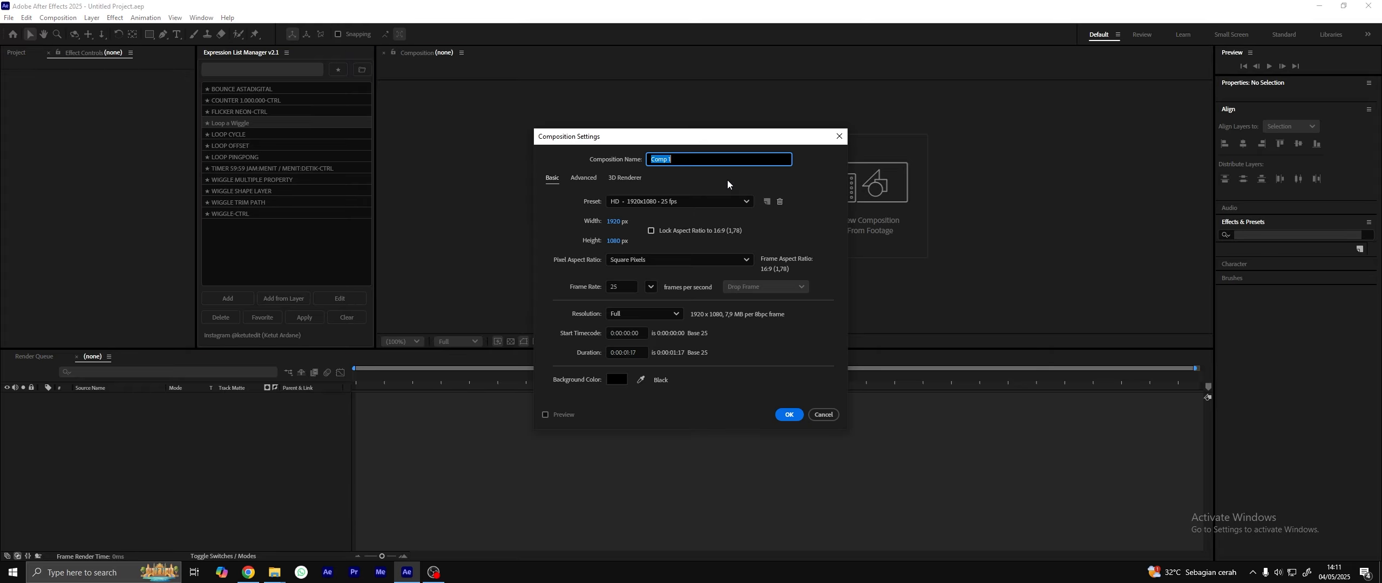
left_click(778, 414)
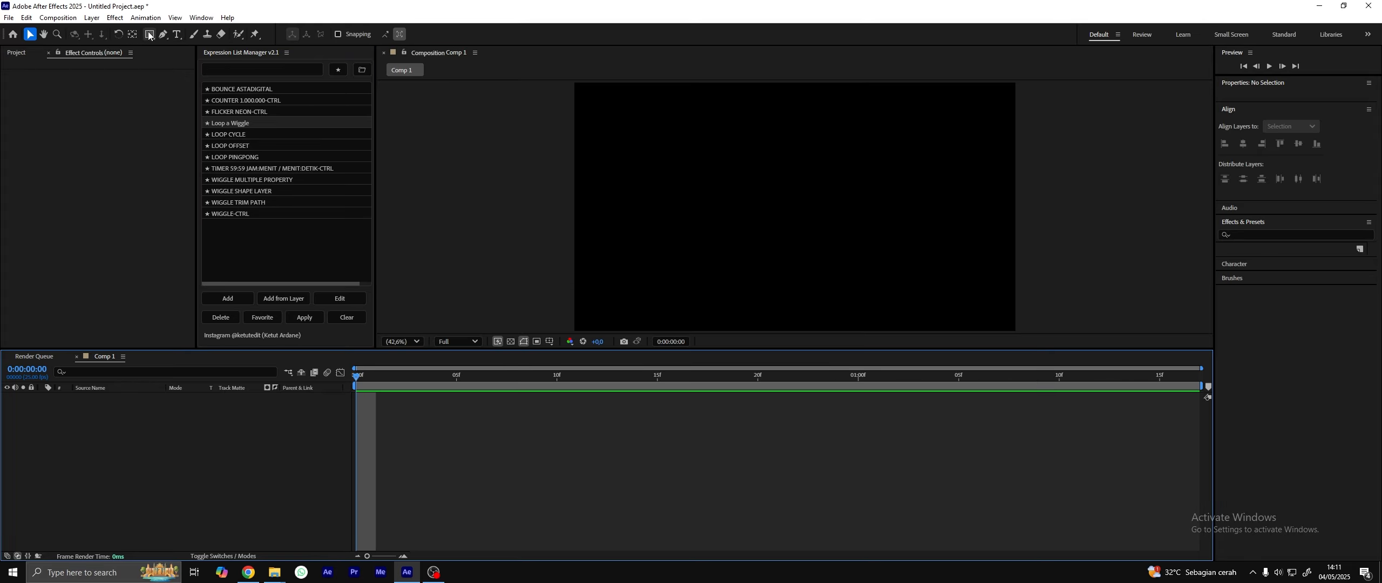
left_click(150, 36)
left_click(179, 83)
double_click(152, 37)
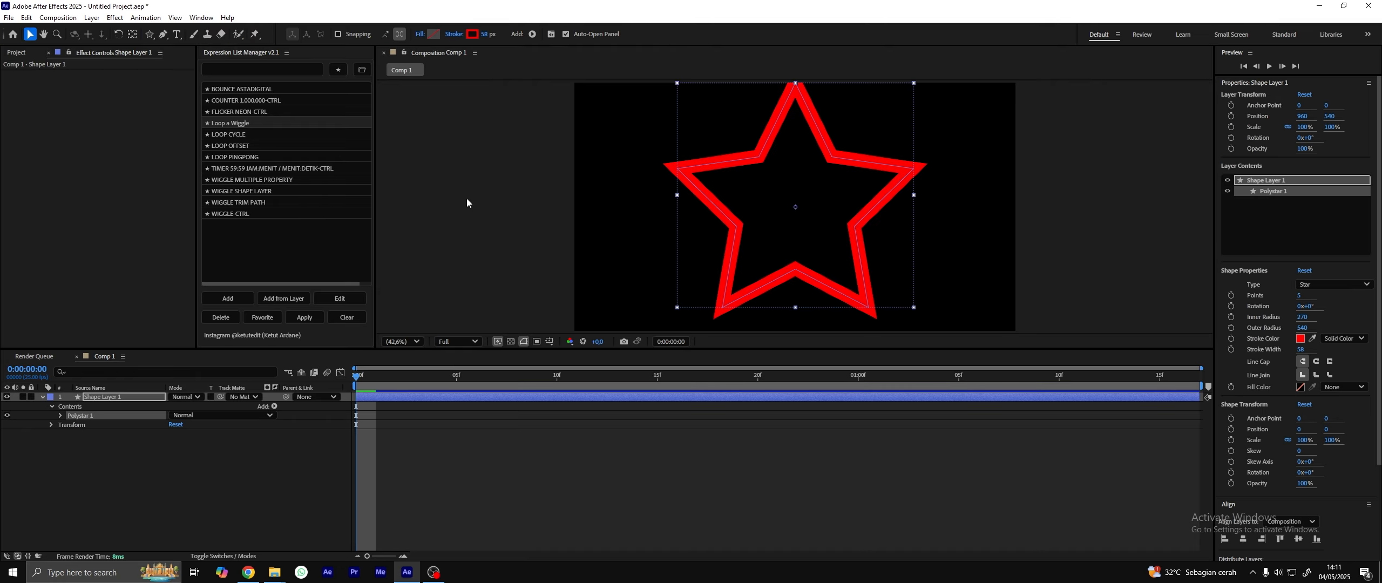
- Set the star's stroke to None and fill it with solid red FF0000
left_click(452, 35)
left_click(634, 258)
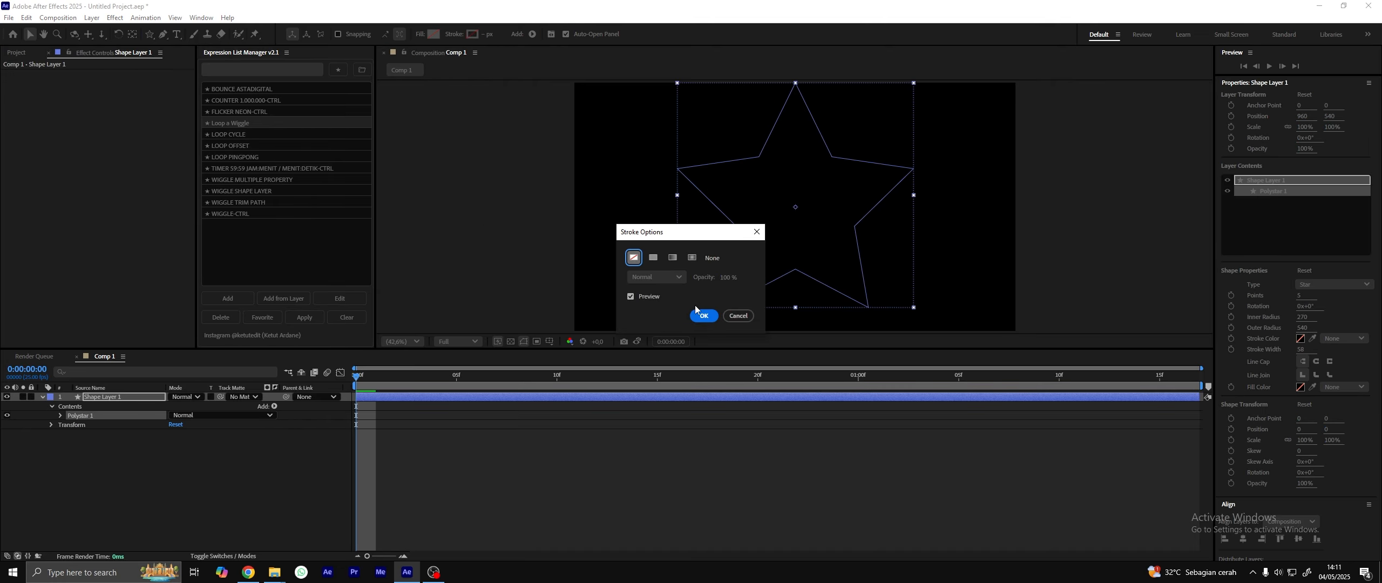
left_click(704, 316)
left_click(433, 34)
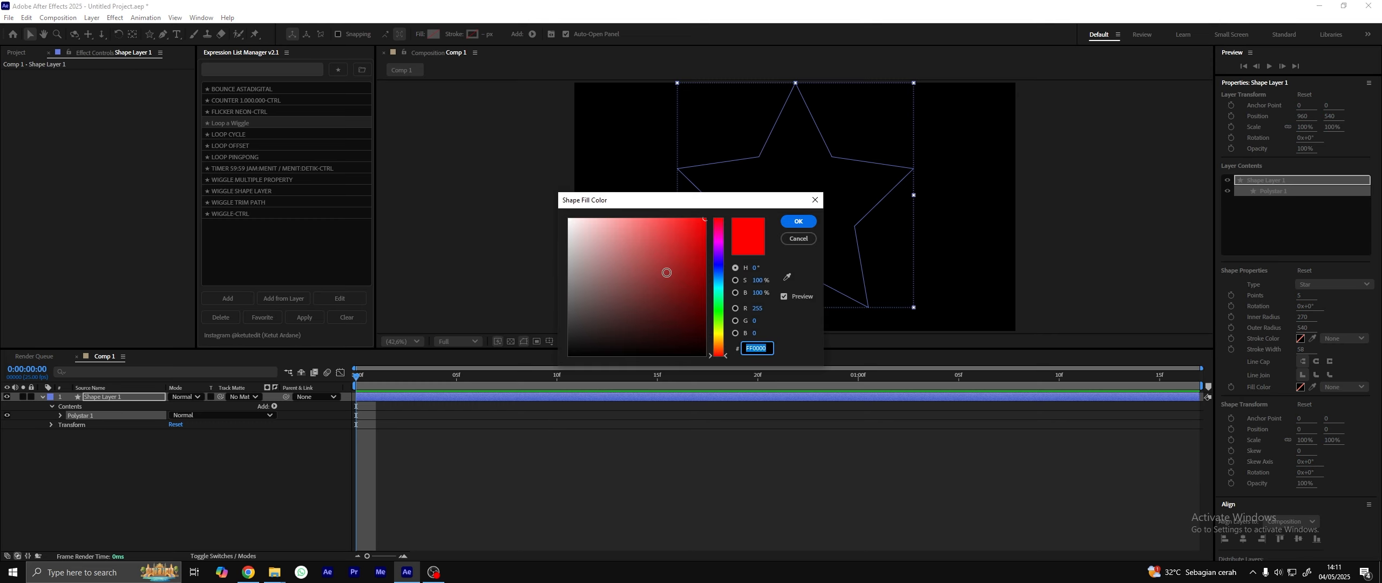
left_click(796, 222)
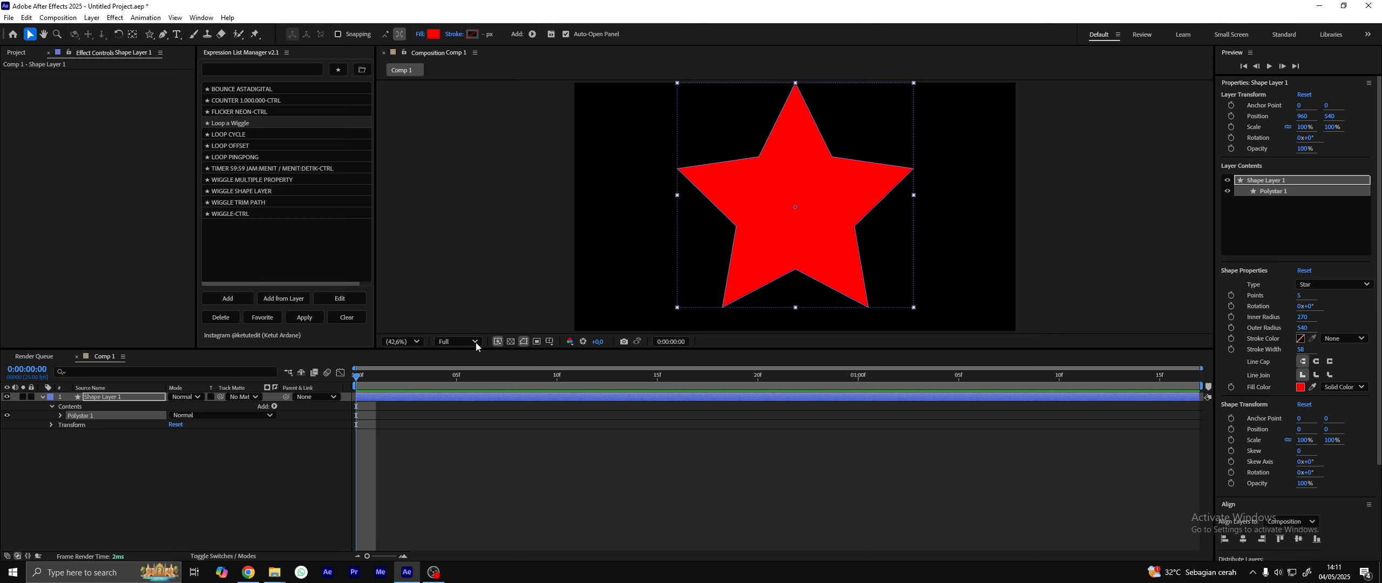
- Scale the star shape layer down uniformly to about 65% around its centre
left_click(153, 398)
left_click_drag(677, 83, 719, 142)
left_click(120, 410)
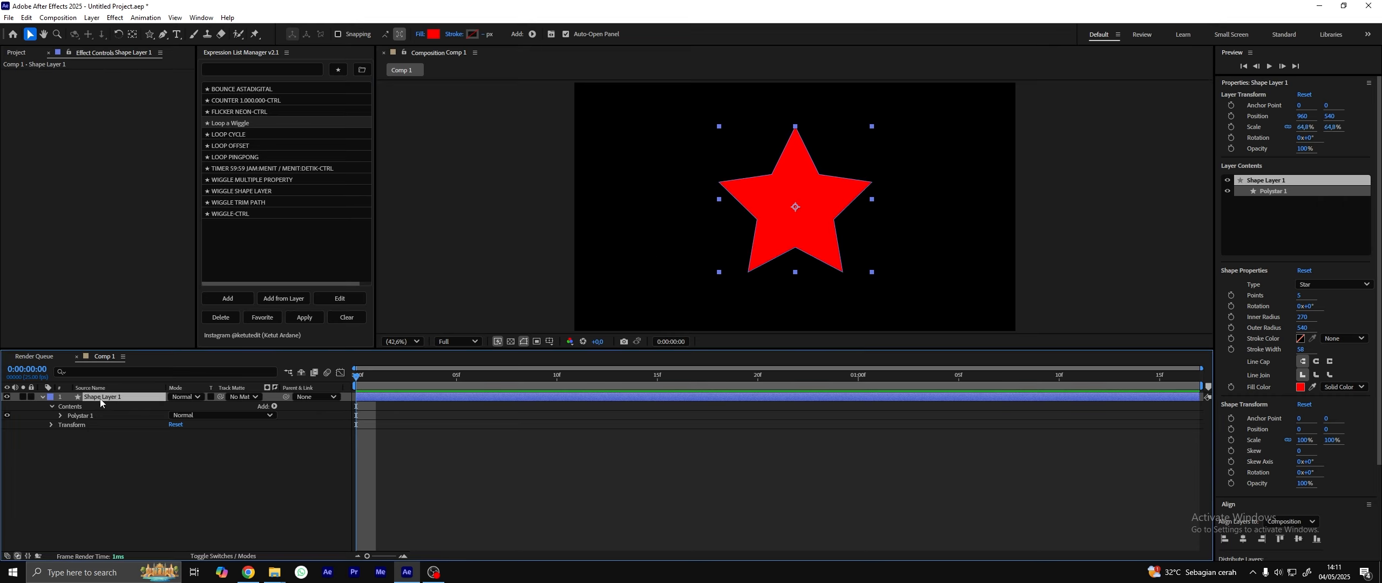
- Apply the Loop a Wiggle expression to the Position property of the star shape layer
key("p")
left_click(93, 416)
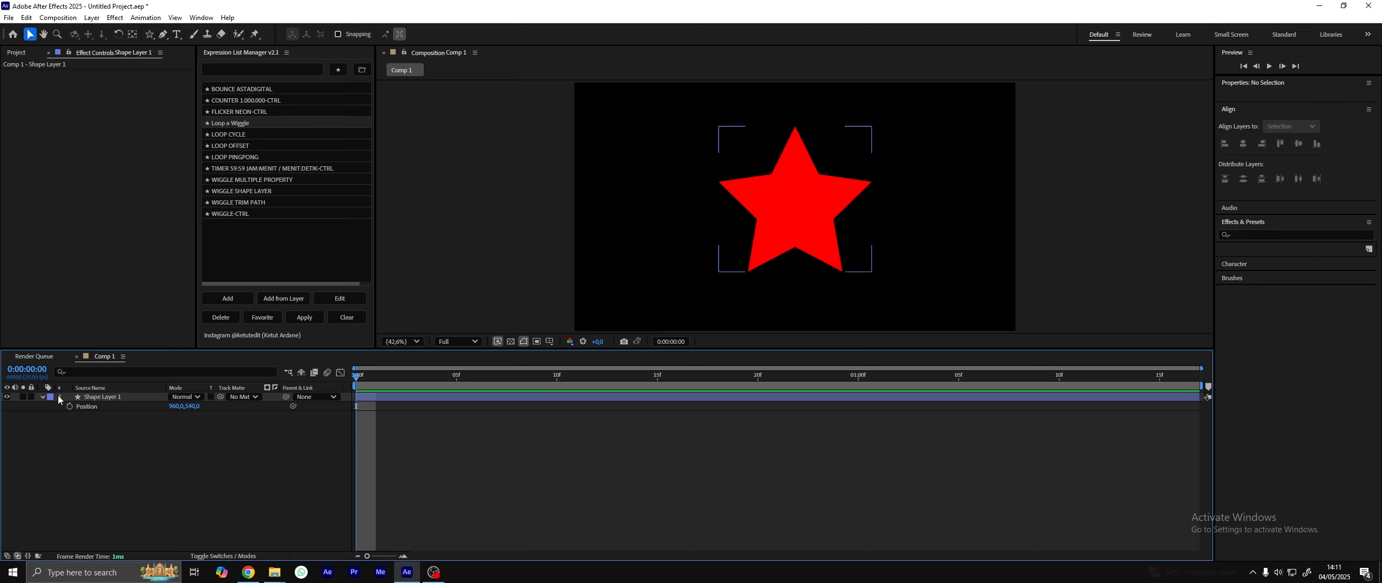
left_click(43, 397)
left_click(43, 397)
left_click(89, 434)
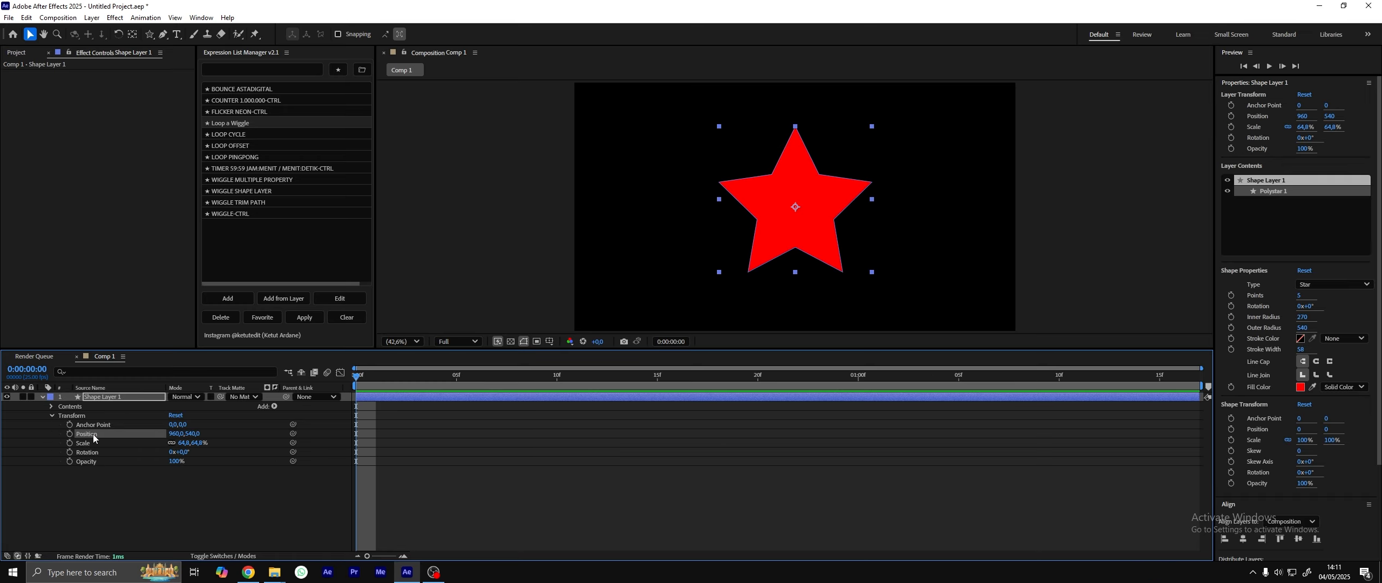
left_click(231, 124)
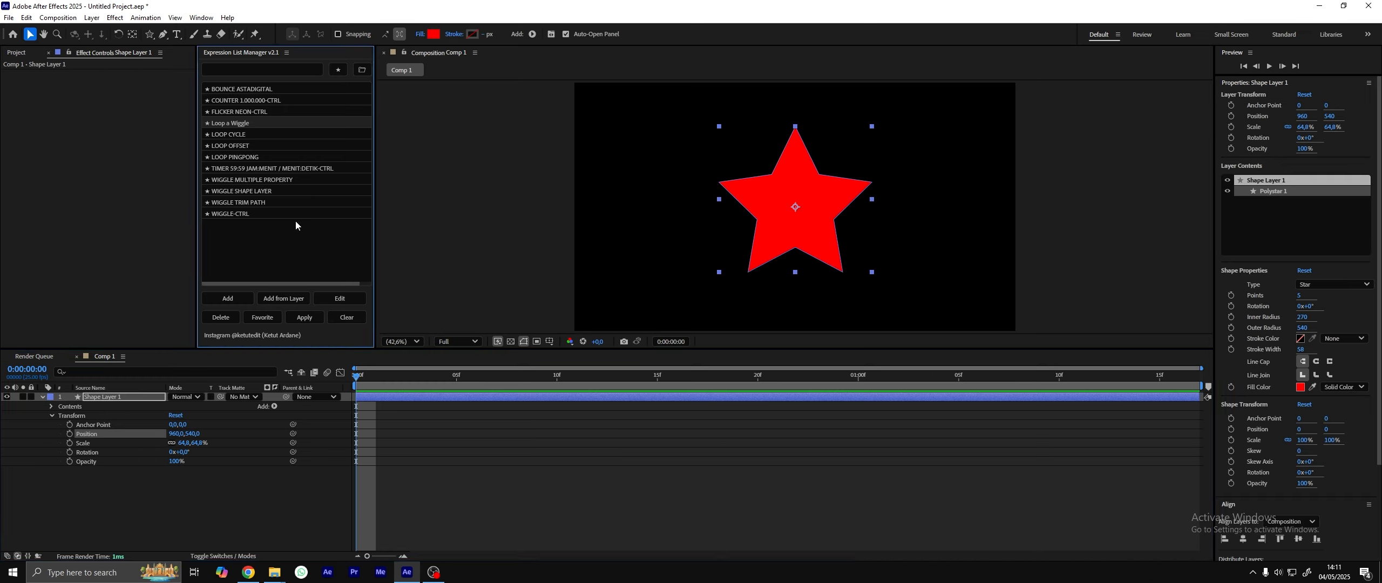
left_click(306, 318)
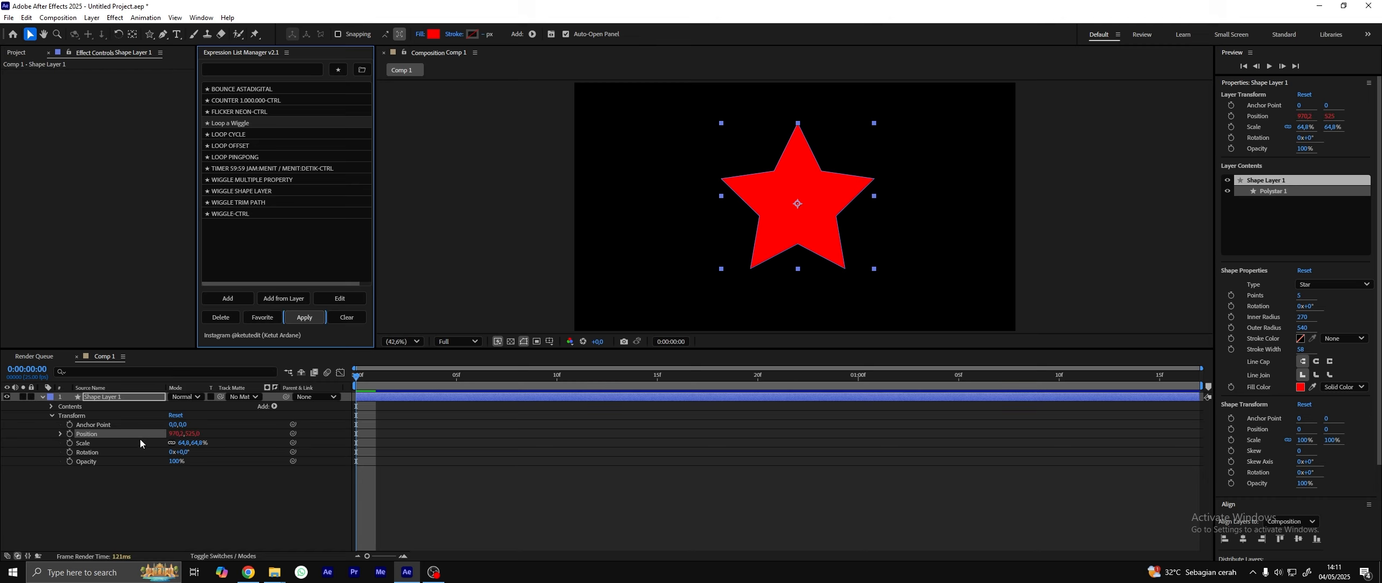
- Scrub and play through the composition to check the star's wiggle motion, ending at the start of the timeline
left_click_drag(364, 382, 1207, 438)
key("space")
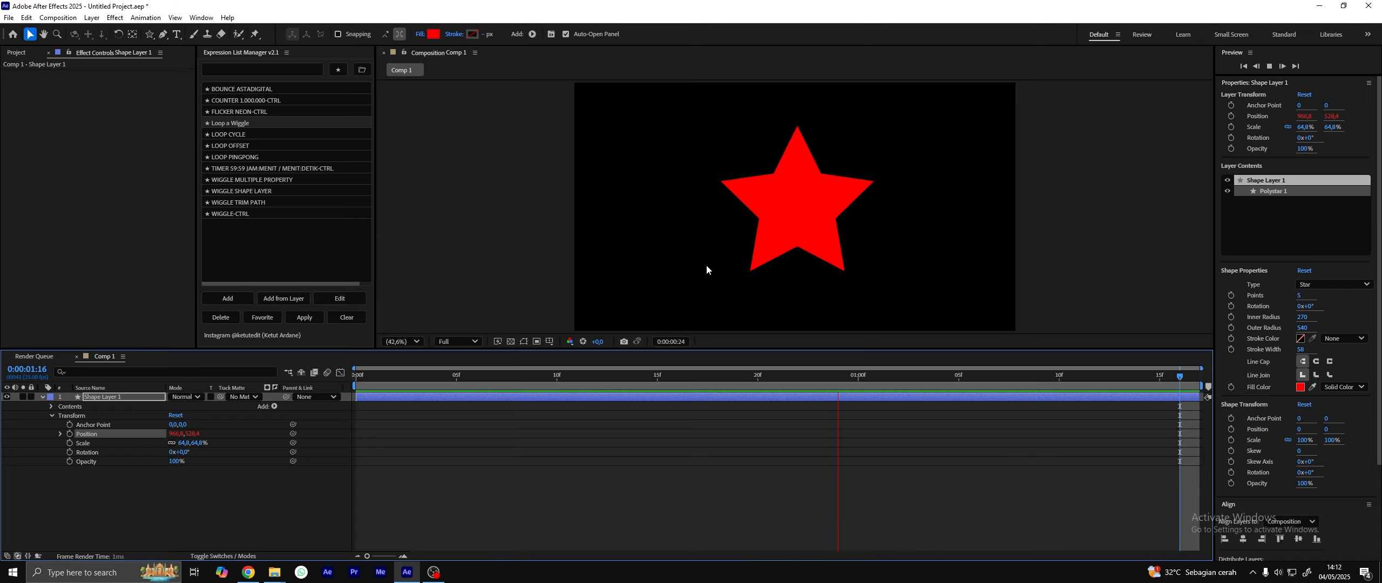
key("space")
left_click_drag(773, 380, 255, 416)
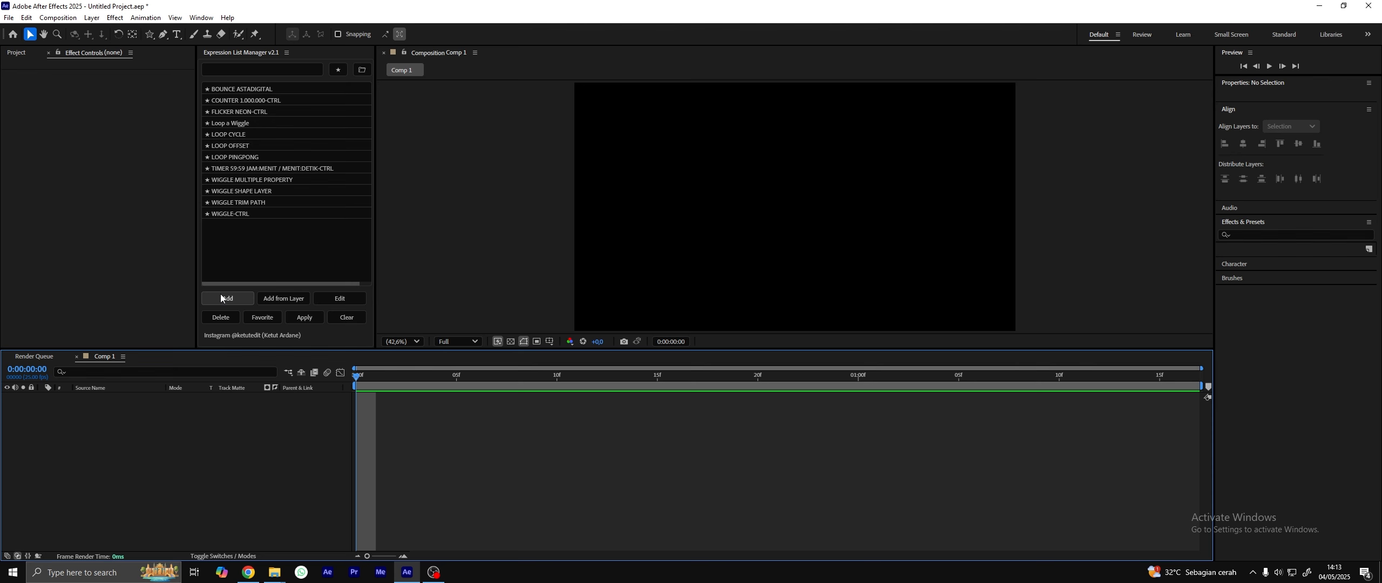
- Start a new entry in Expression List Manager and title it WIGGLE MULTIPLE PROPERTY
left_click(227, 298)
left_click(599, 67)
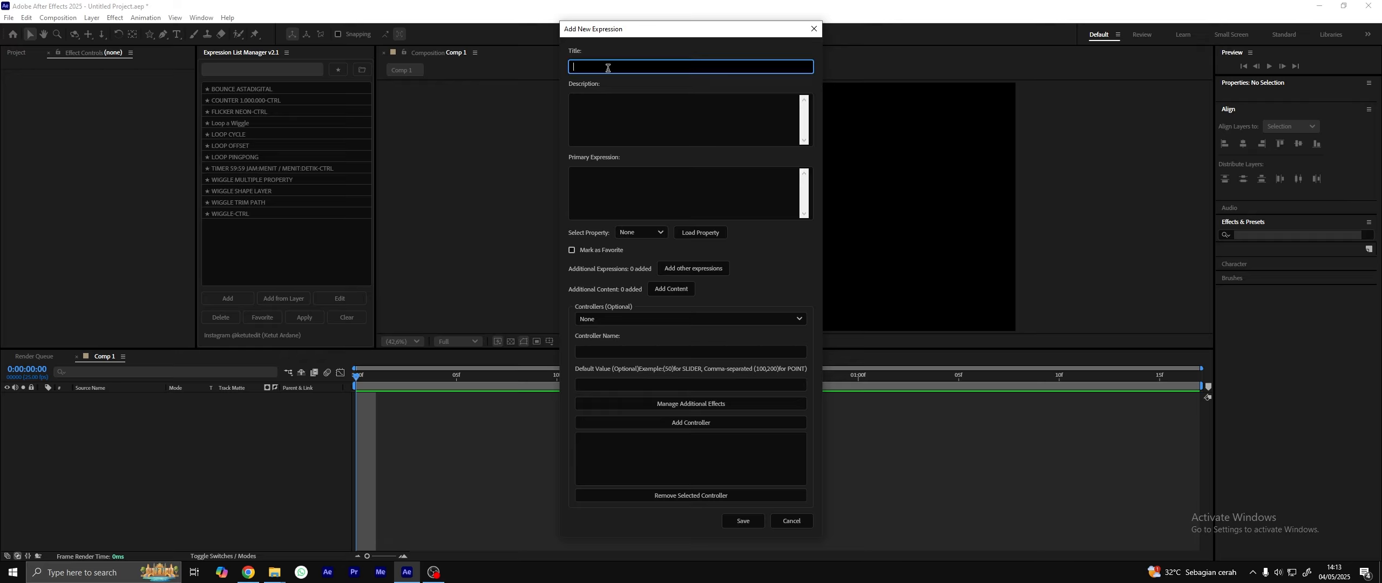
type("WIGGLE MULTIPLE PROPER")
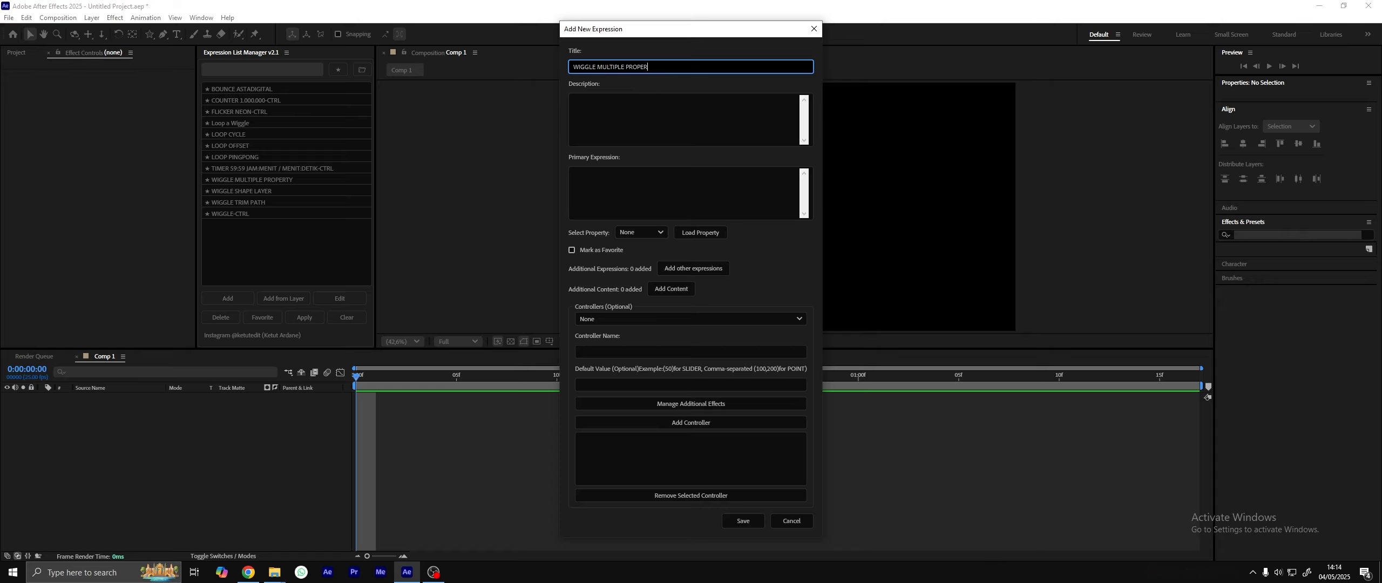
type("TY")
- Copy the Loop a Wiggle subtitle from the AE Reference page in Chrome and paste it as the new entry's description in After Effects
left_click(610, 116)
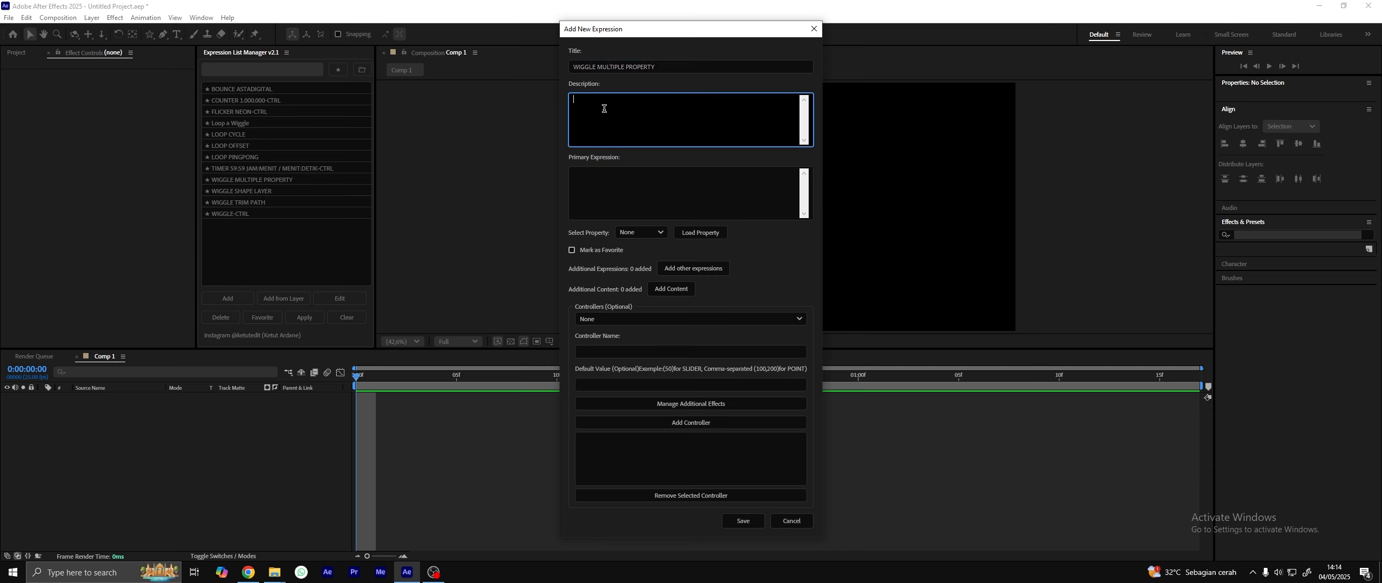
left_click(248, 573)
left_click_drag(808, 222, 595, 227)
right_click(617, 223)
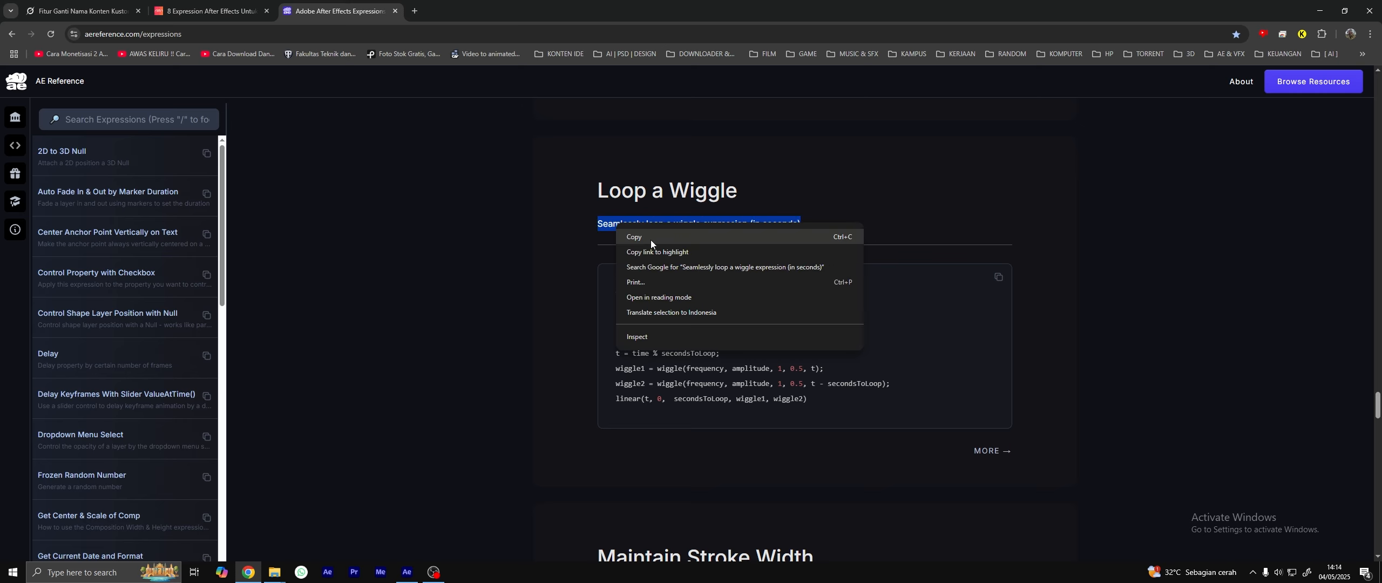
left_click(650, 240)
left_click(408, 572)
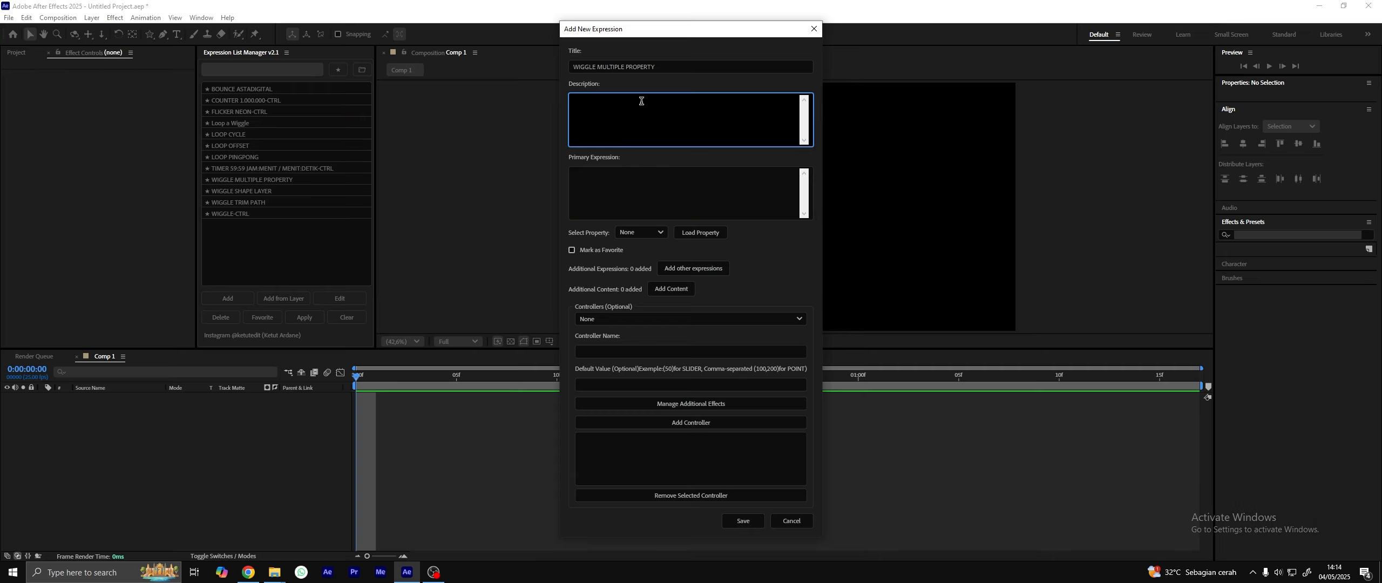
key("ctrl+v")
- Copy the Loop a Wiggle code from AE Reference in Chrome into the entry's primary expression in After Effects and assign it to Position
left_click(631, 190)
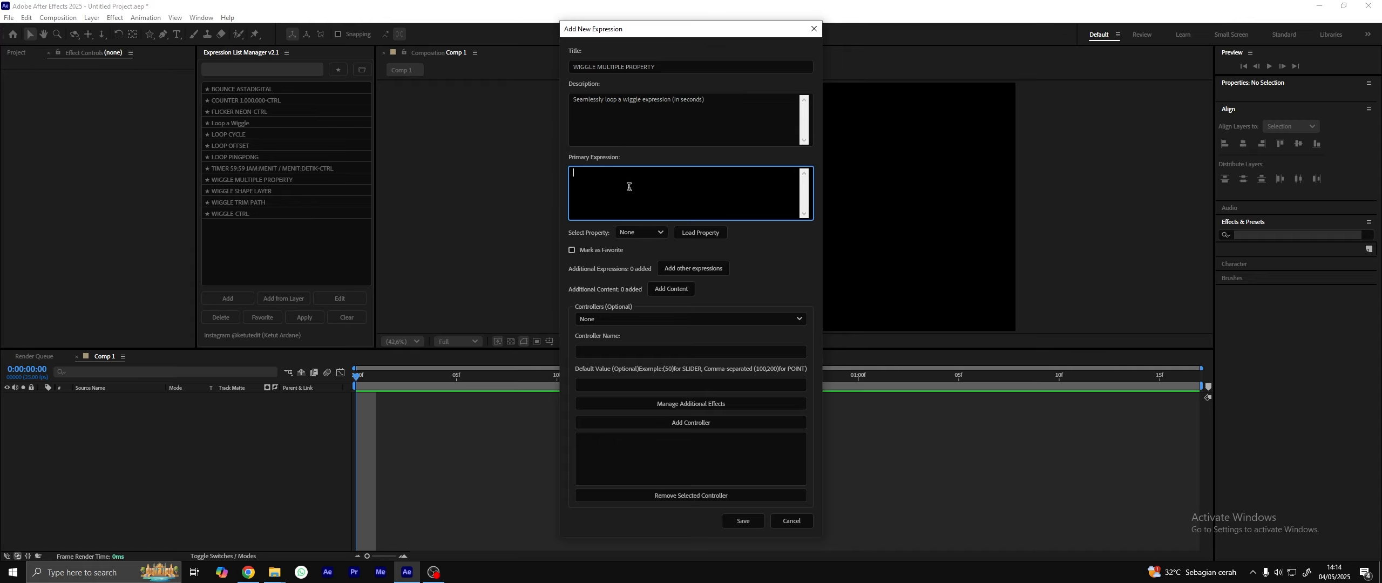
left_click(248, 572)
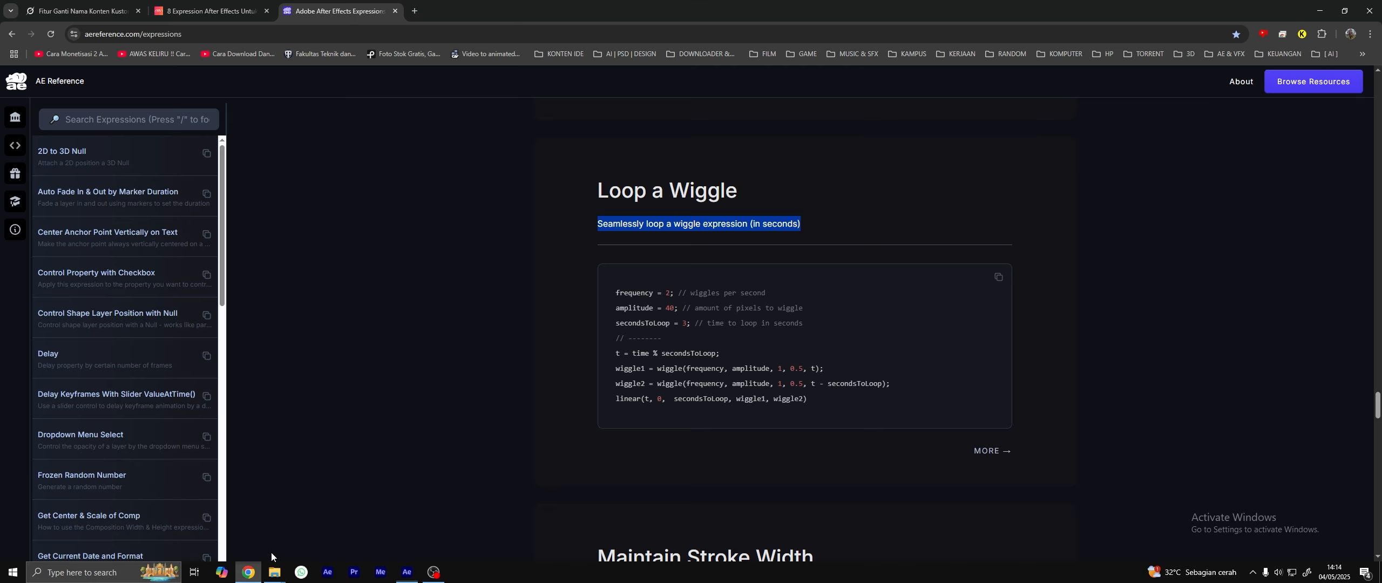
left_click(1000, 278)
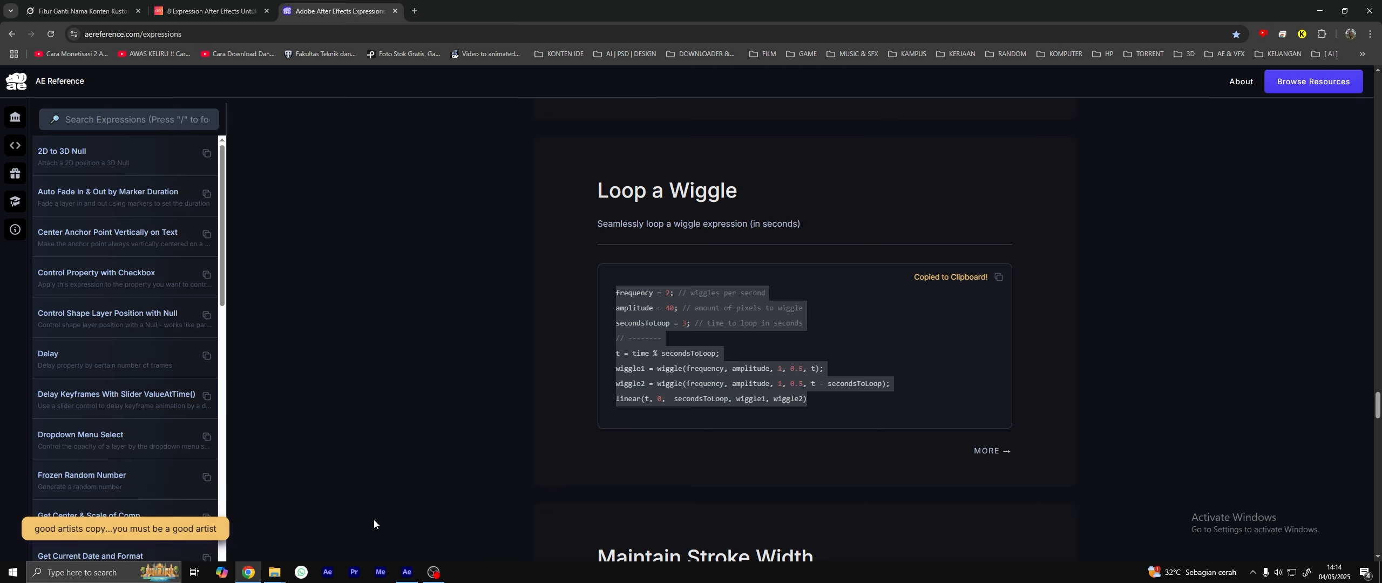
left_click(407, 572)
key("ctrl+v")
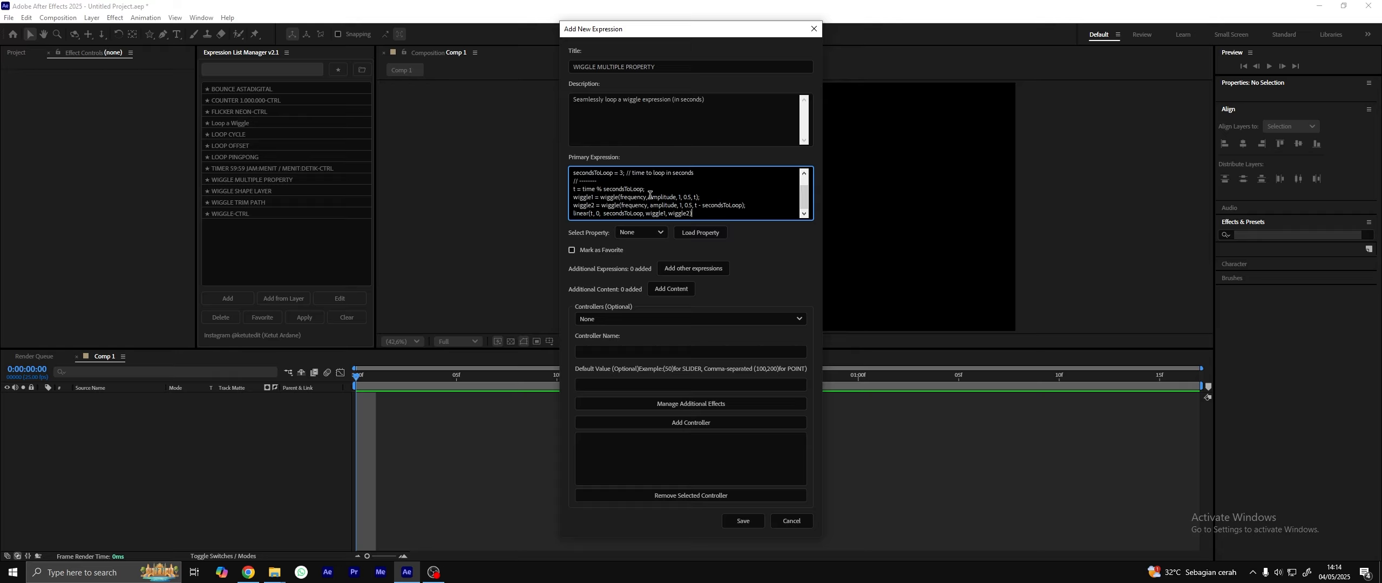
left_click(635, 233)
left_click(630, 256)
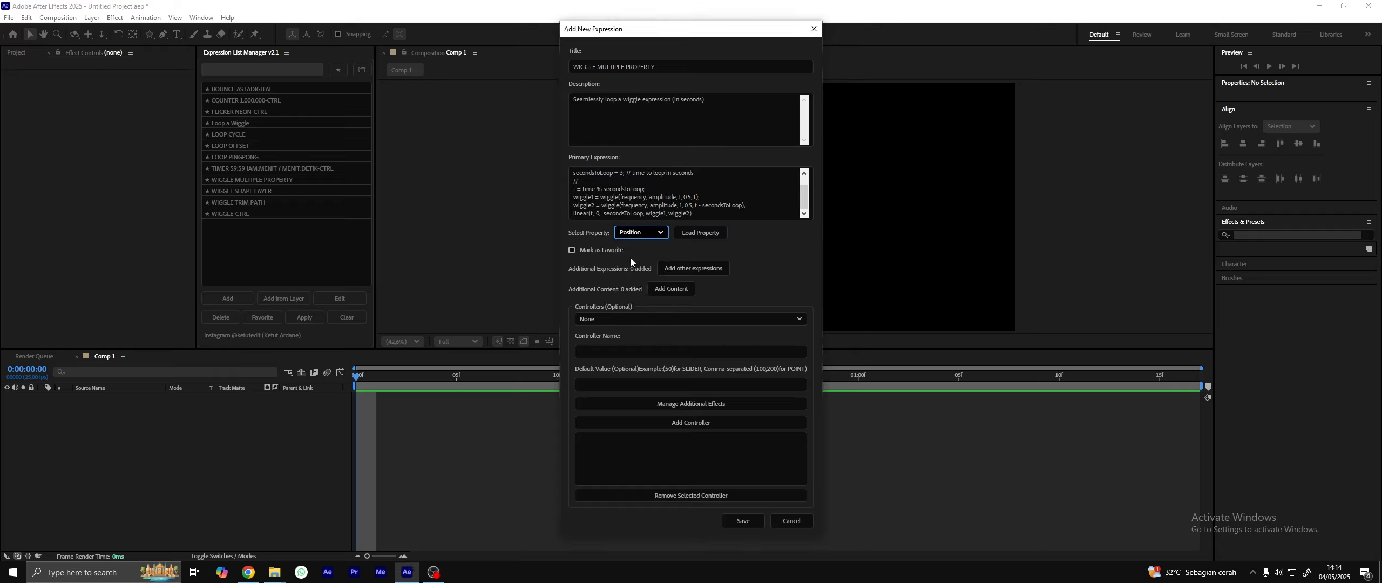
- Mark the new entry as a favorite and extend its title to WIGGLE MULTIPLE PROPERTY TEST
left_click(573, 250)
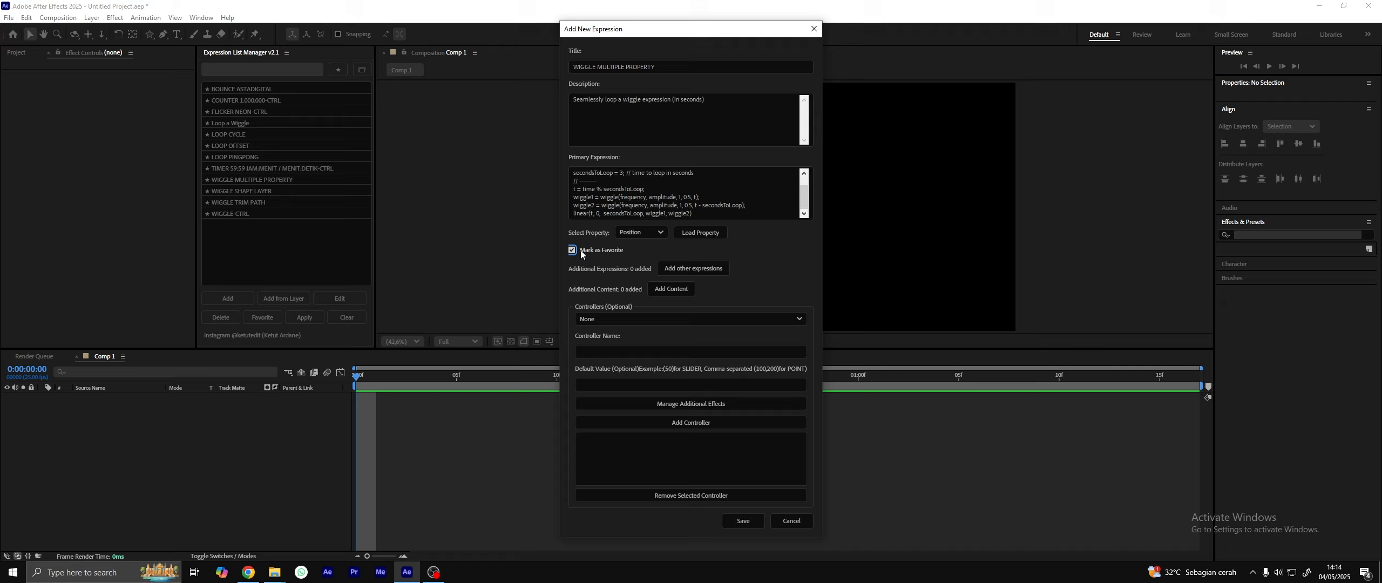
left_click(663, 67)
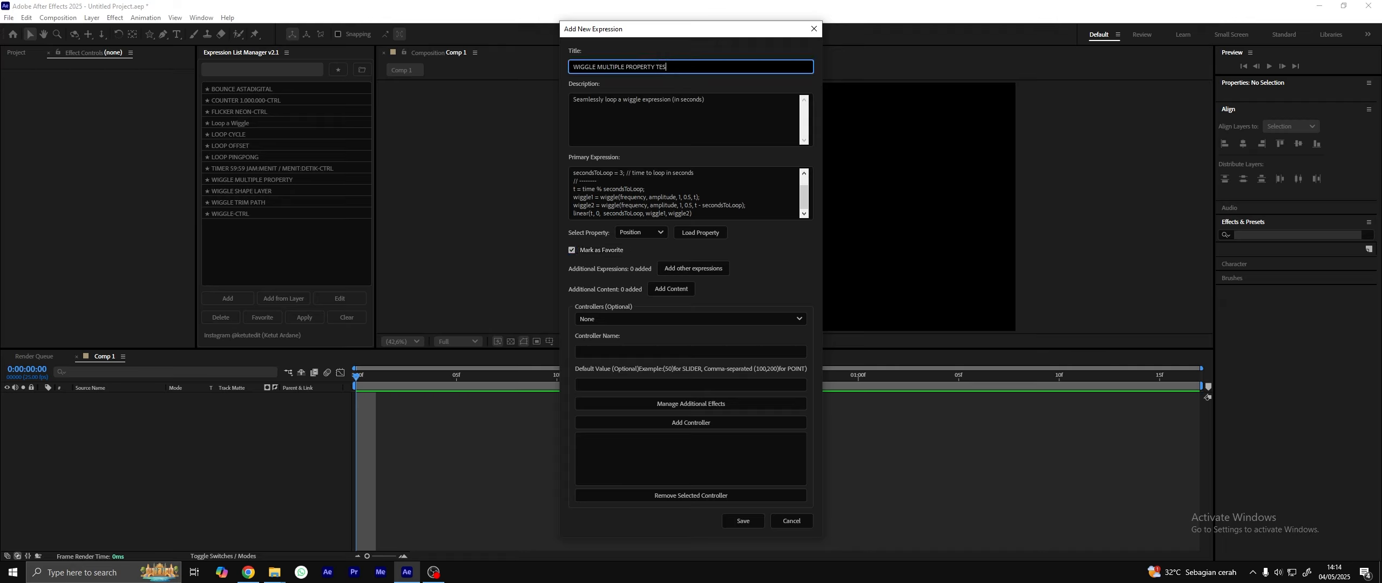
left_click(611, 250)
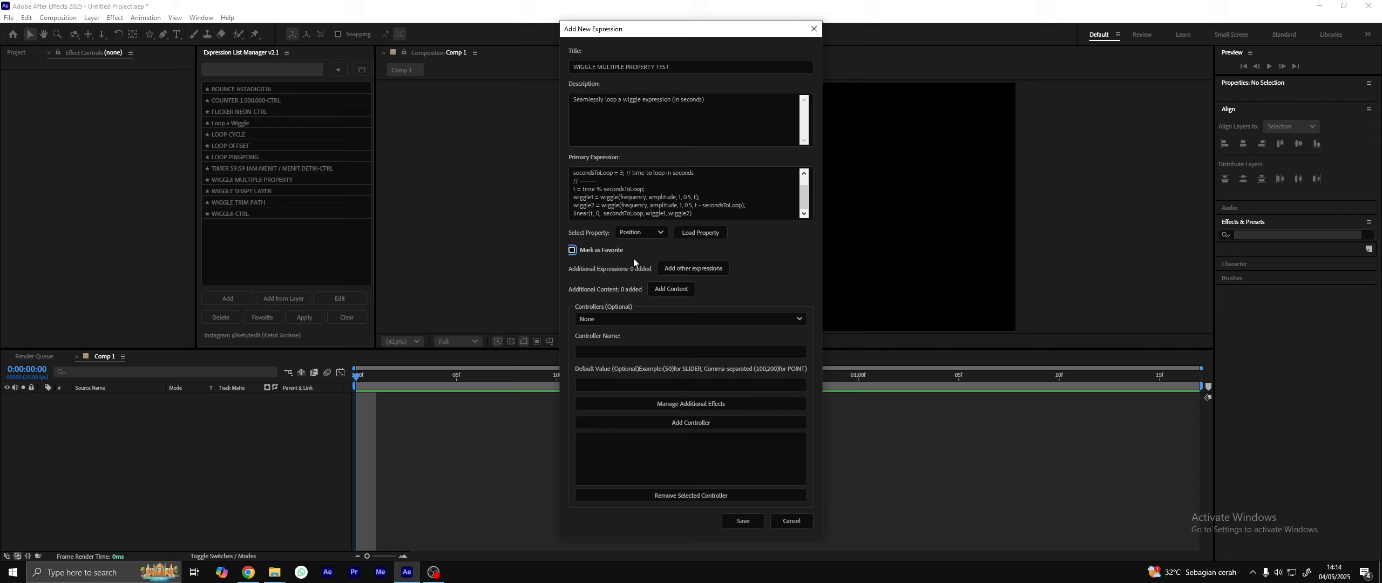
left_click(583, 251)
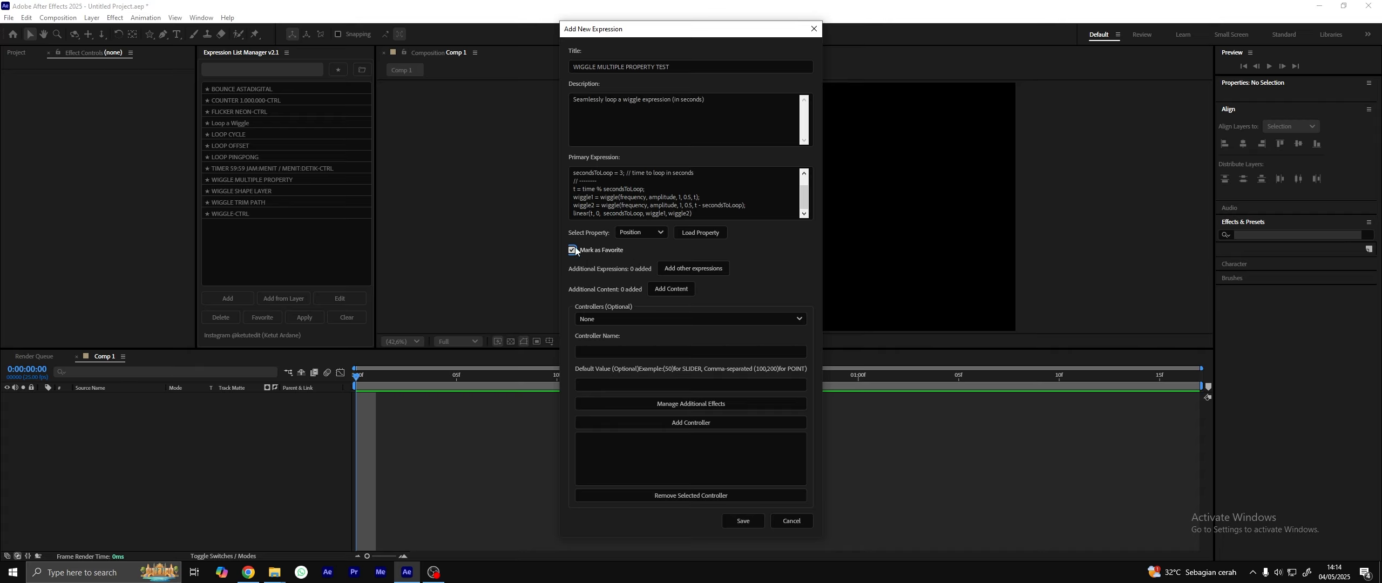
- Add an additional expression for the Scale property using the copied Loop a Wiggle code
left_click(716, 270)
left_click(654, 320)
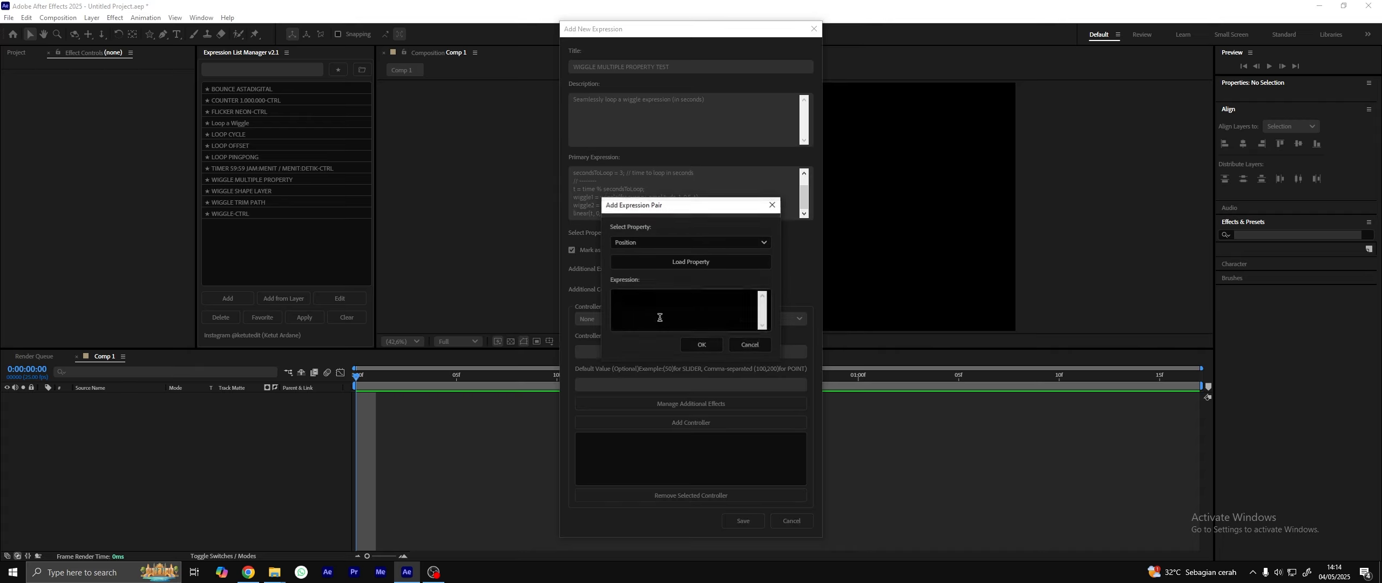
left_click(654, 243)
left_click(629, 265)
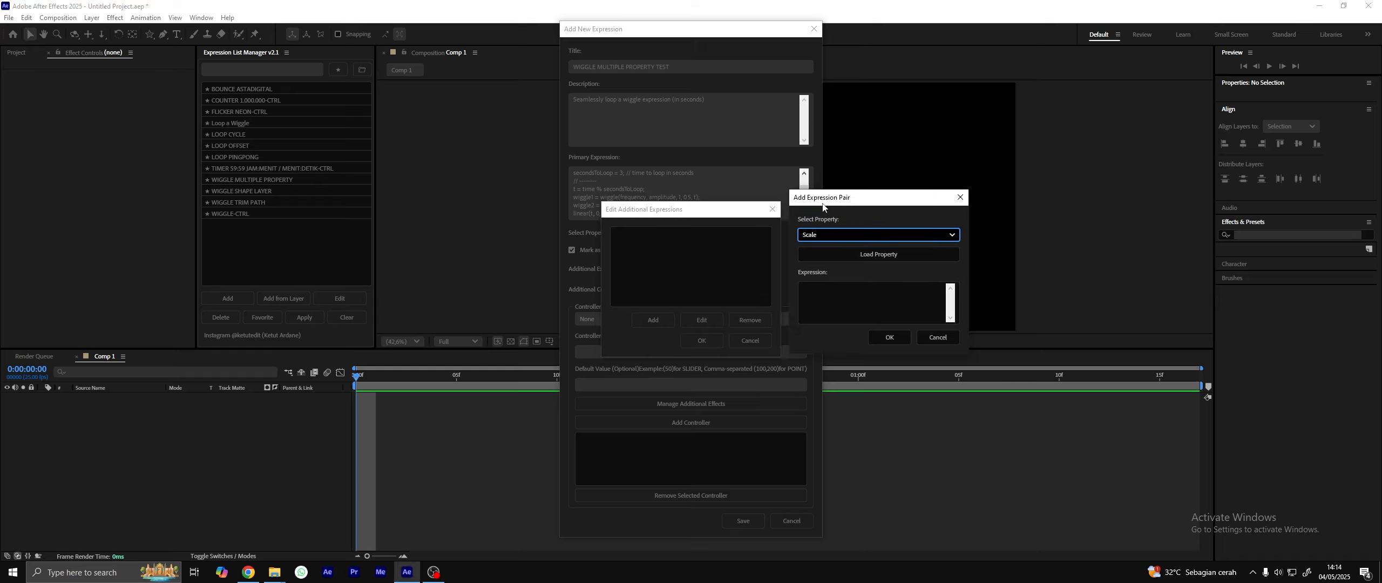
left_click(841, 294)
left_click(841, 294)
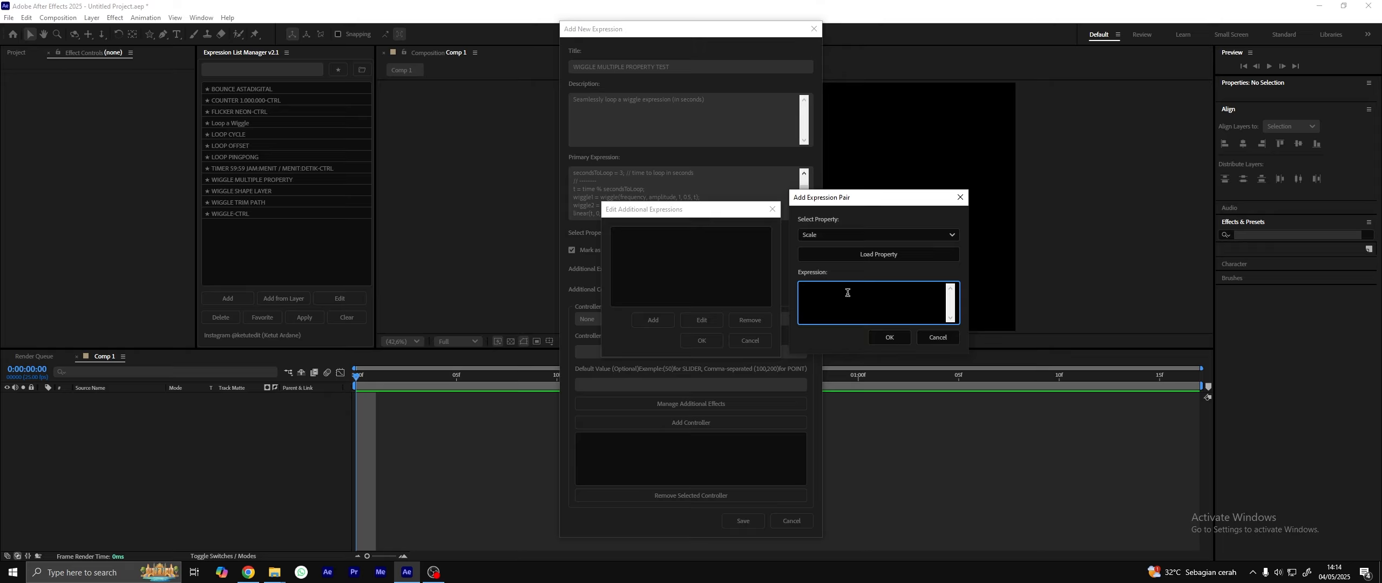
key("ctrl+v")
scroll(858, 295, "up", 2)
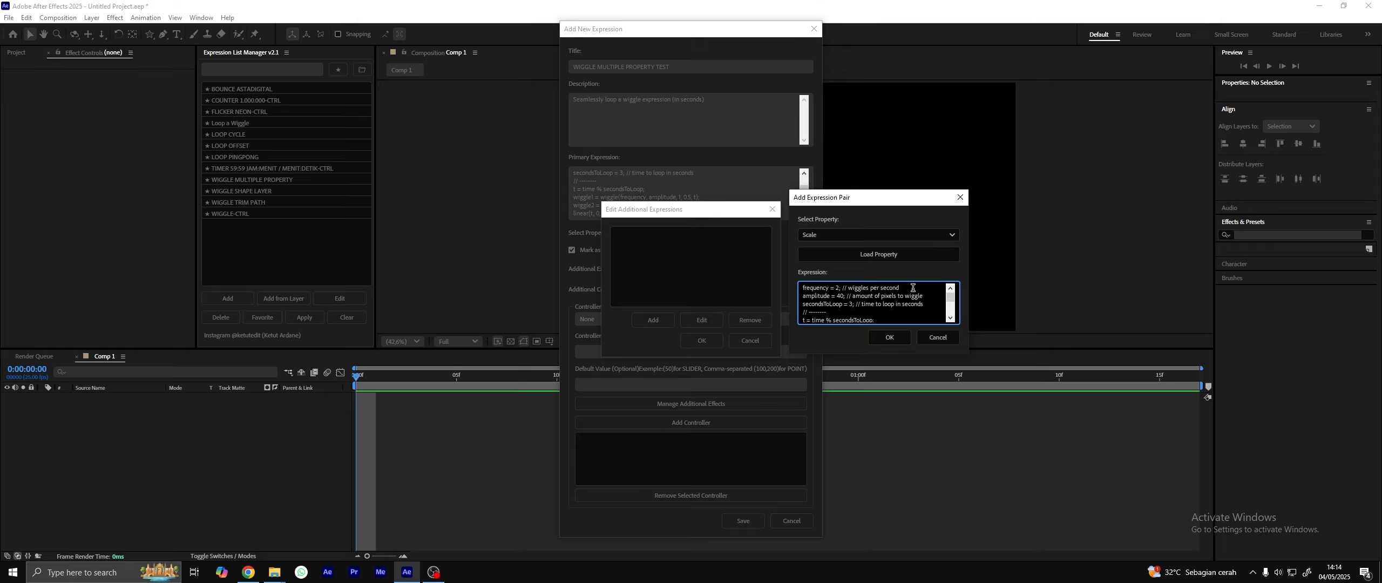
left_click(893, 339)
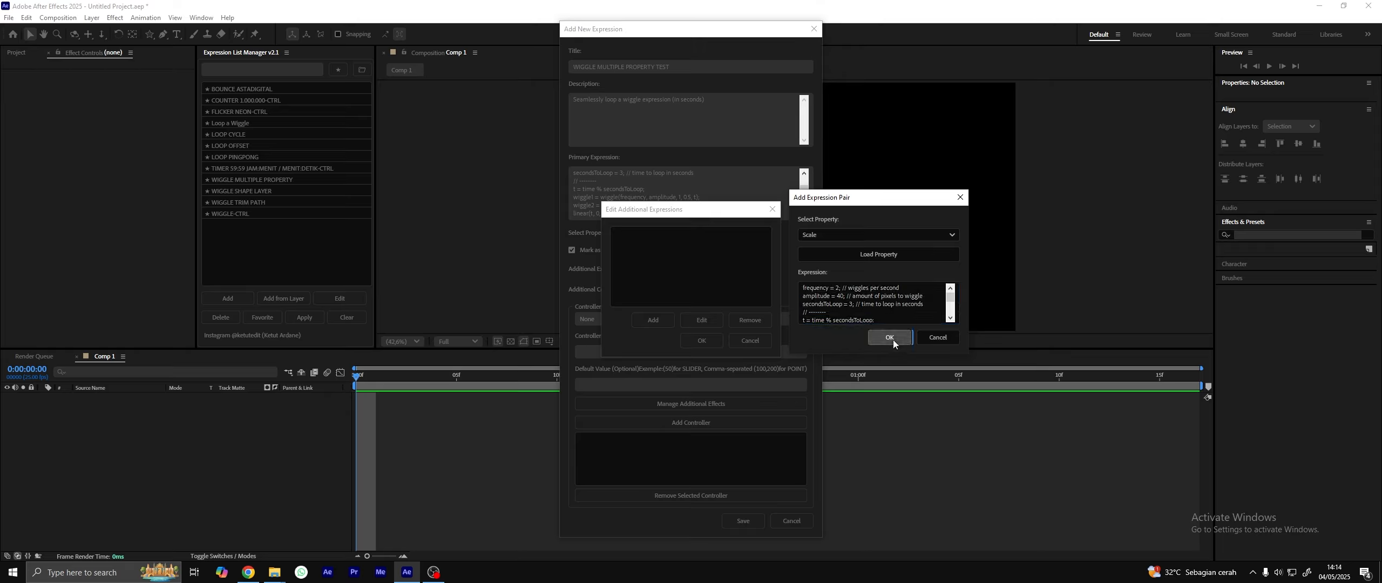
- Add an additional expression time*150 for the Rotation property
left_click_drag(659, 213, 875, 207)
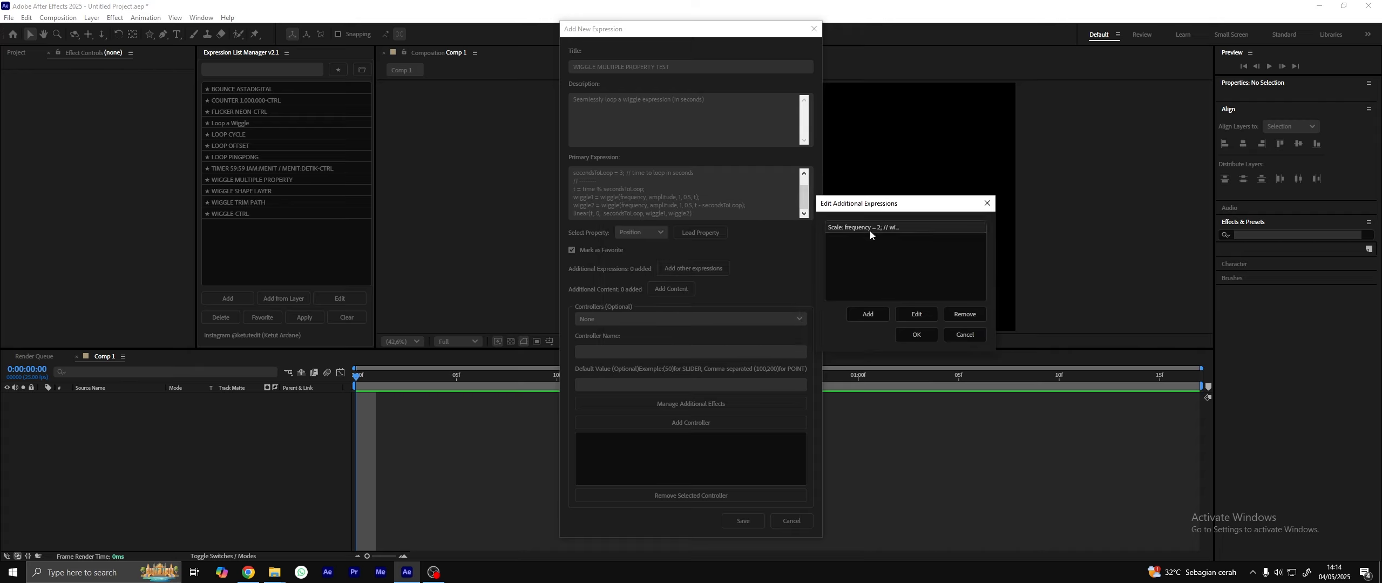
left_click(873, 314)
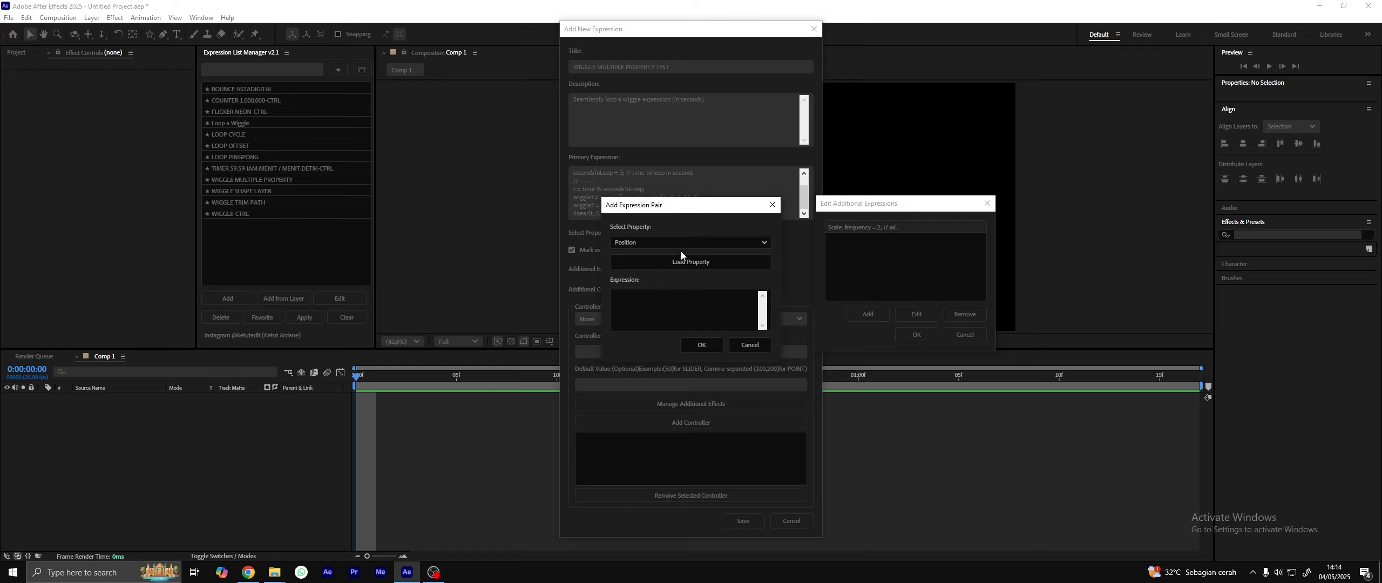
left_click(647, 242)
left_click(627, 276)
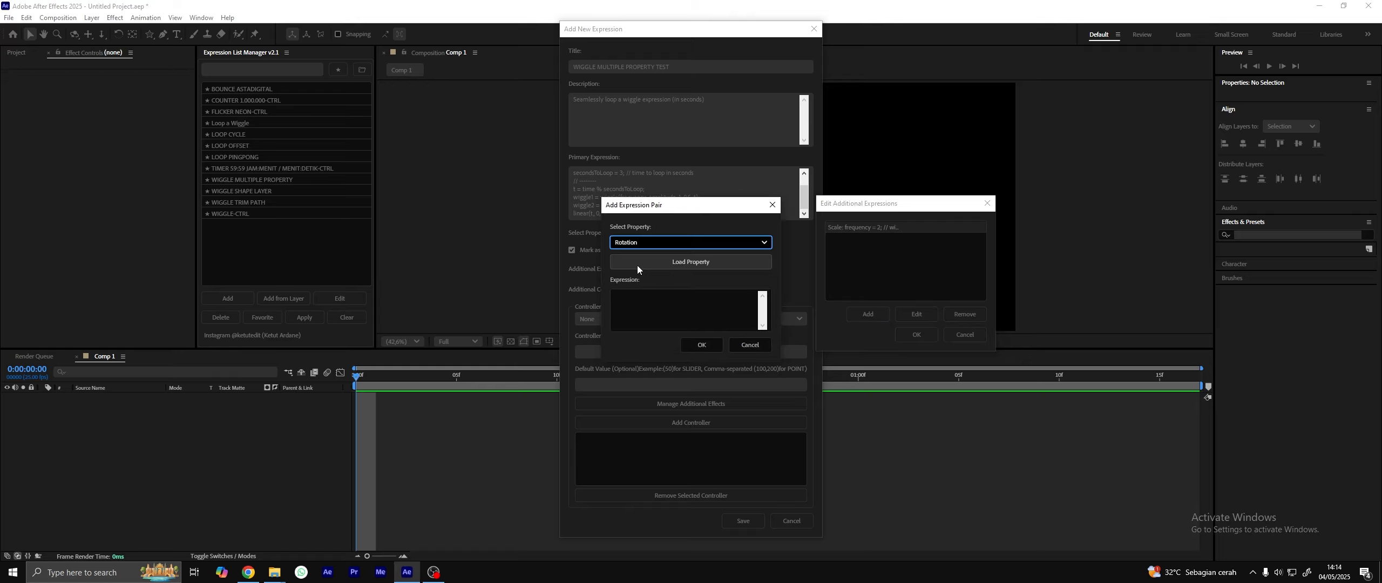
left_click(683, 291)
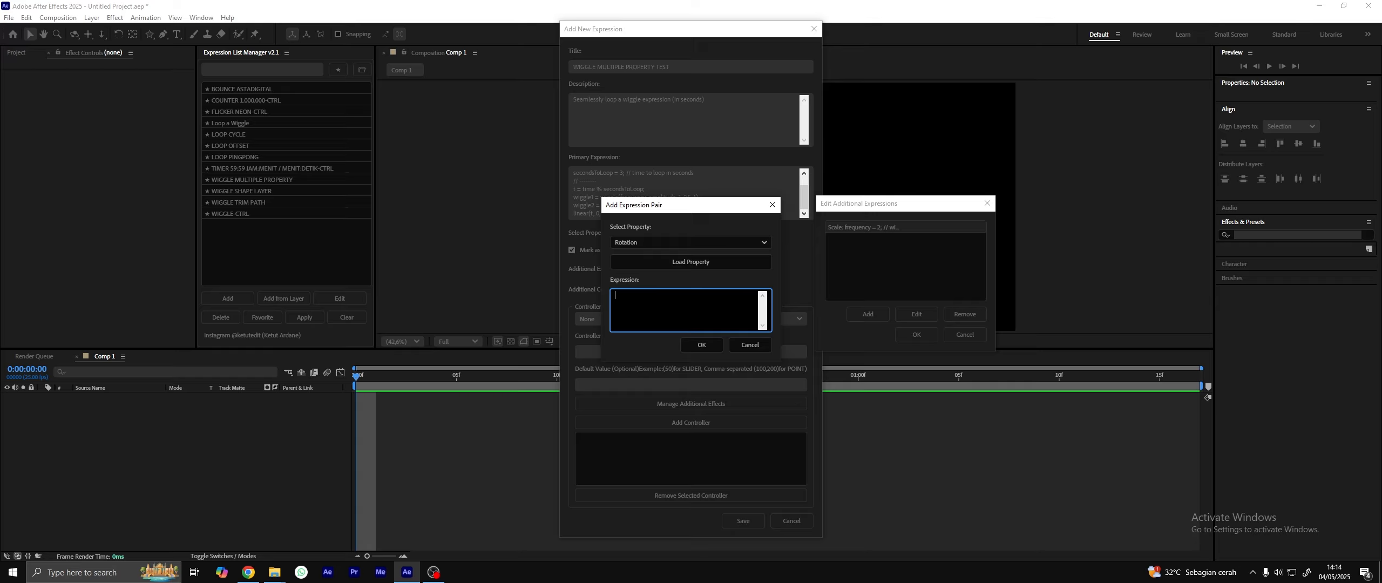
type("time*150")
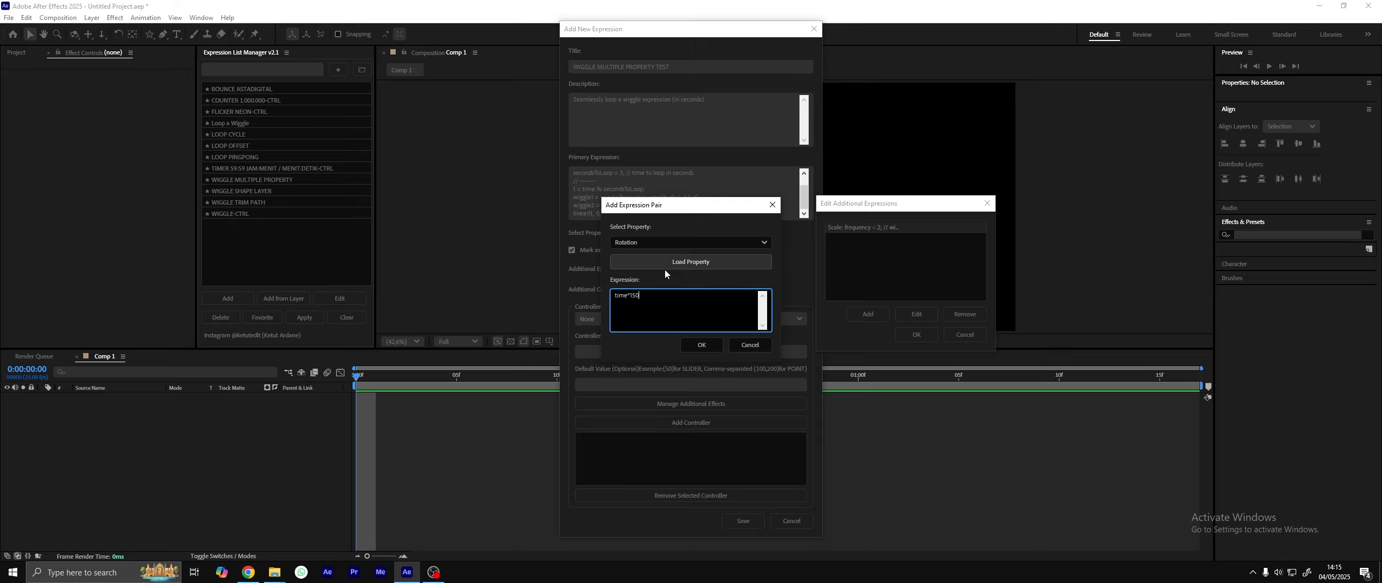
left_click(702, 344)
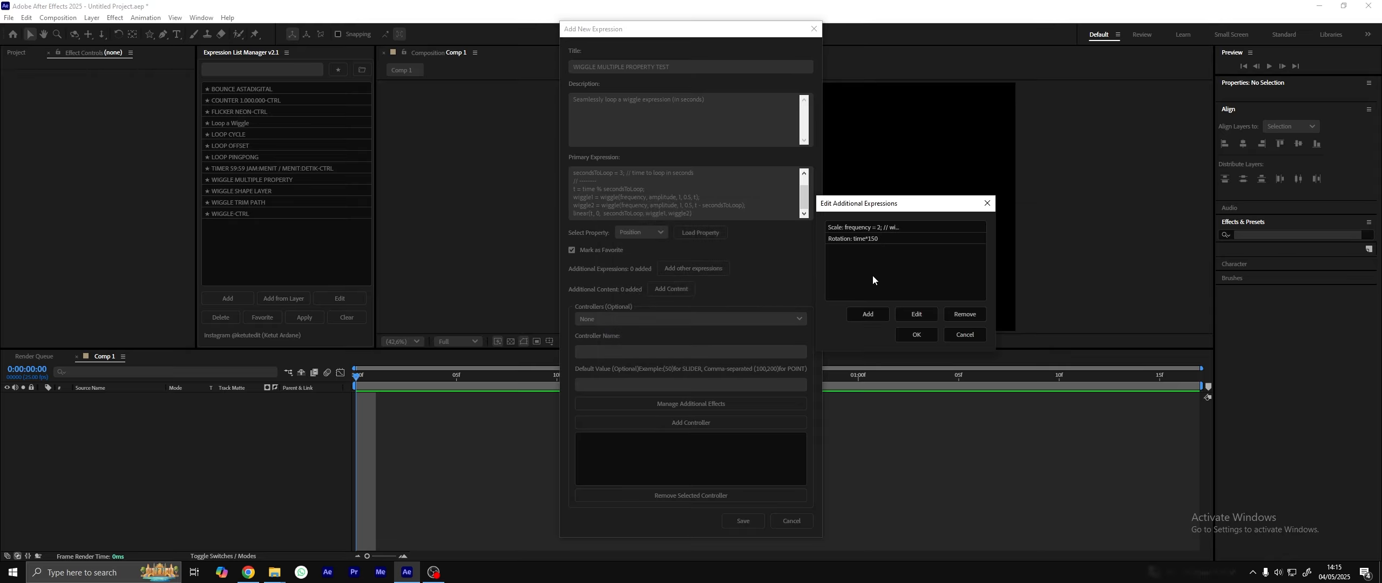
- Add an additional expression wiggle(10,100) for the Opacity property
left_click(878, 313)
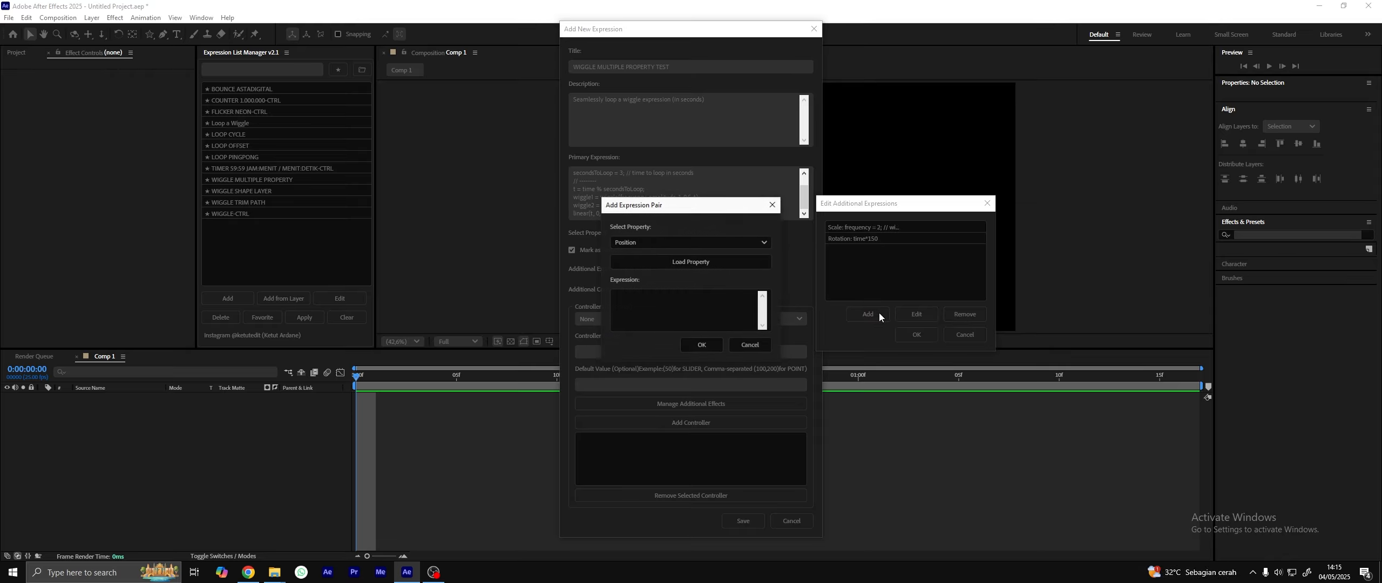
left_click(689, 242)
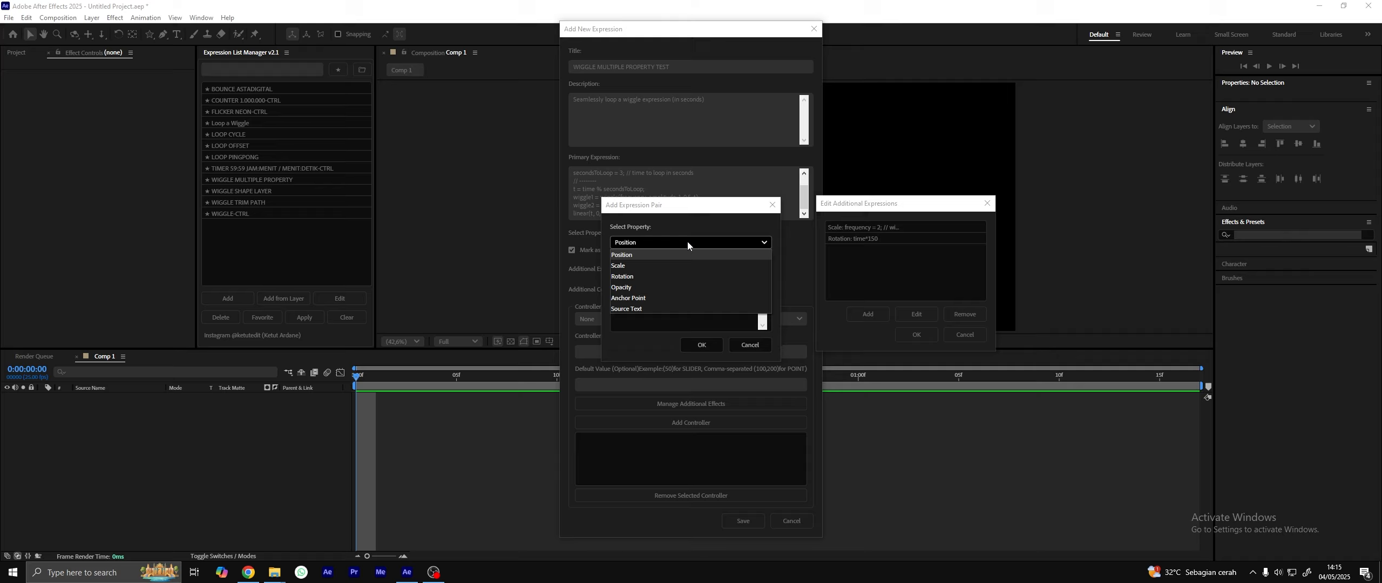
left_click(639, 288)
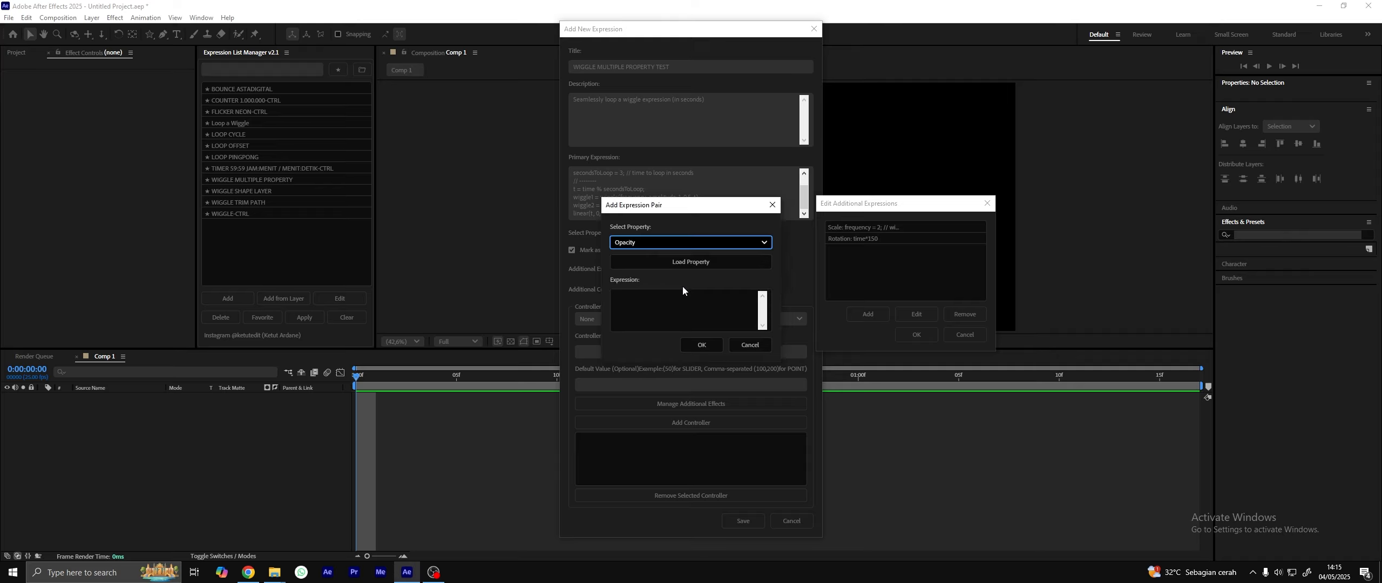
left_click(659, 303)
type("wiggl")
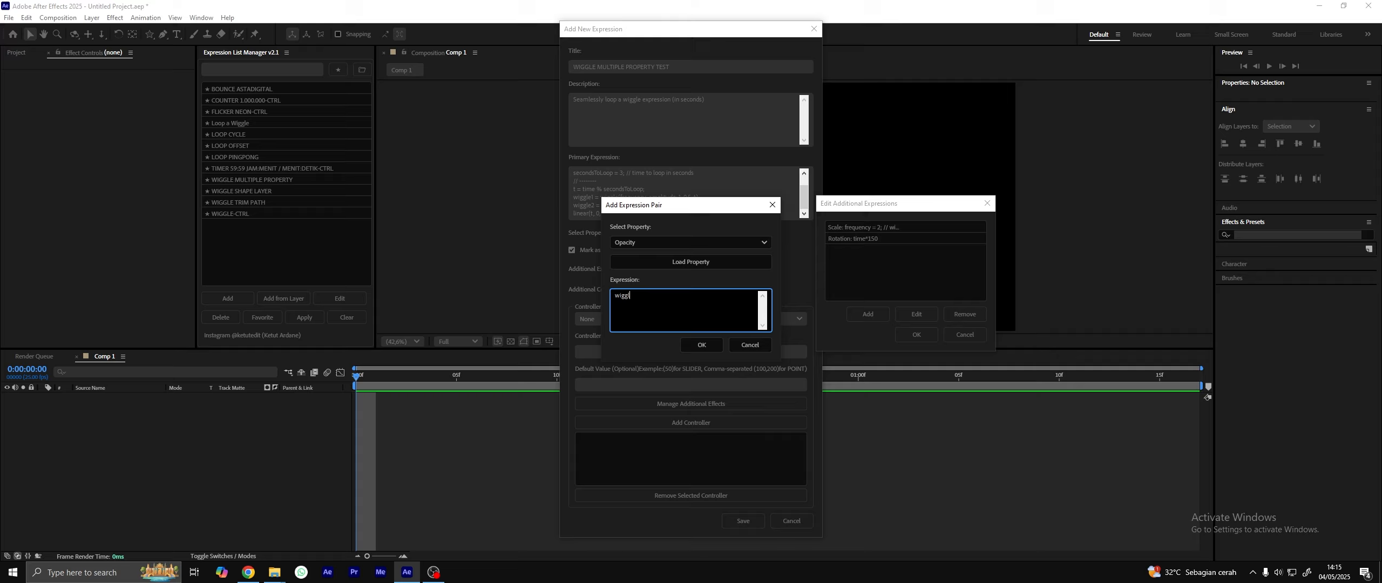
type("e(10,100)")
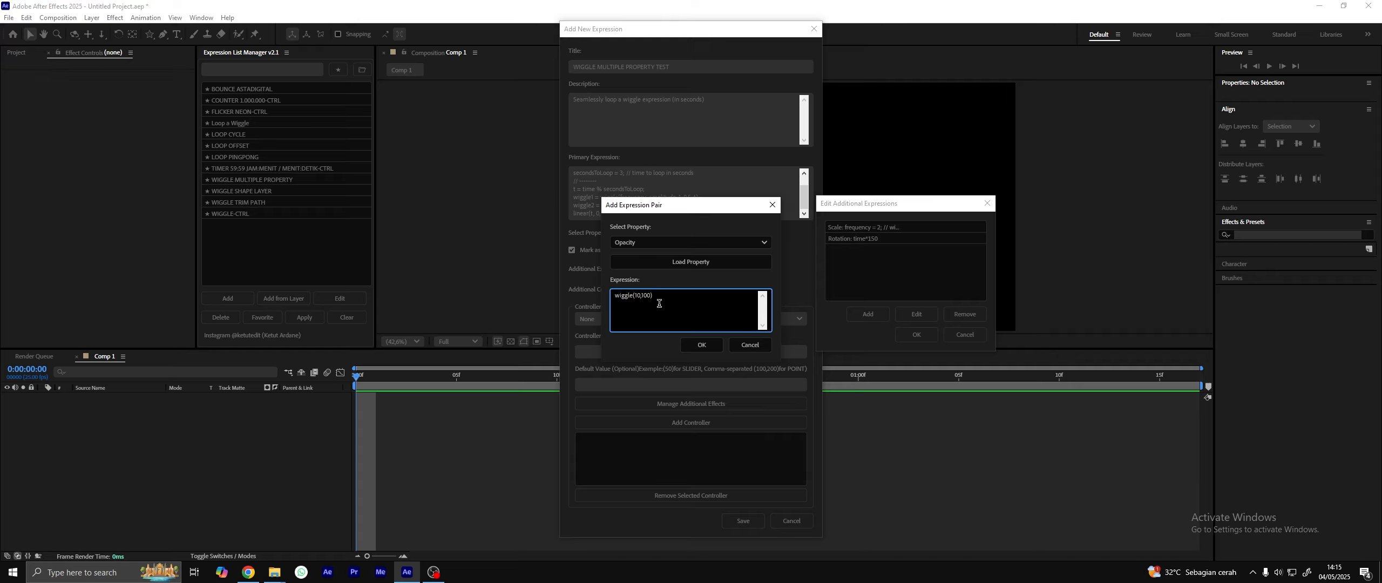
left_click(701, 345)
- Edit the additional Opacity expression so that it reads wiggle(50,100)
left_click_drag(909, 210, 823, 188)
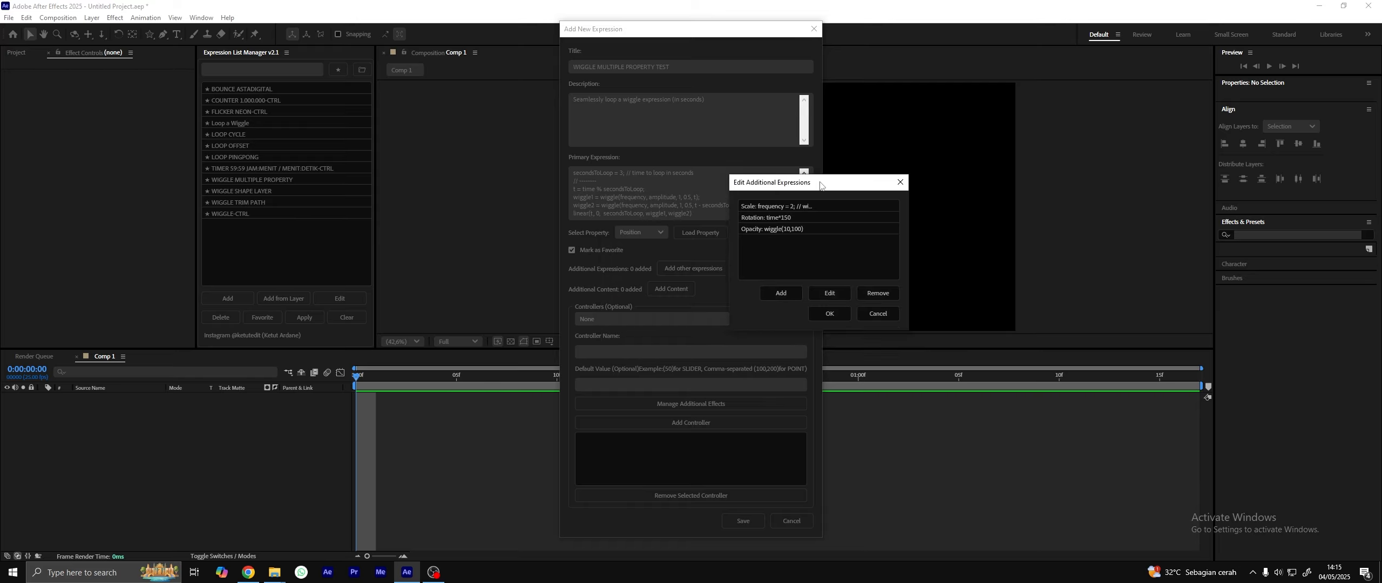
left_click(830, 293)
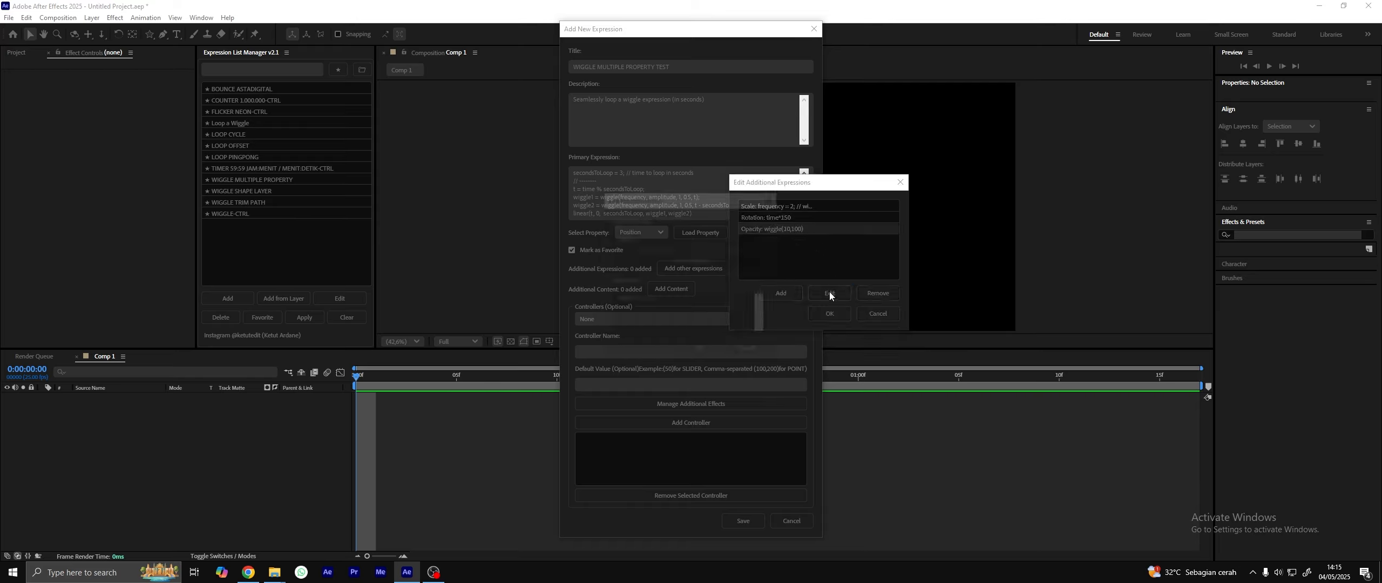
left_click(641, 300)
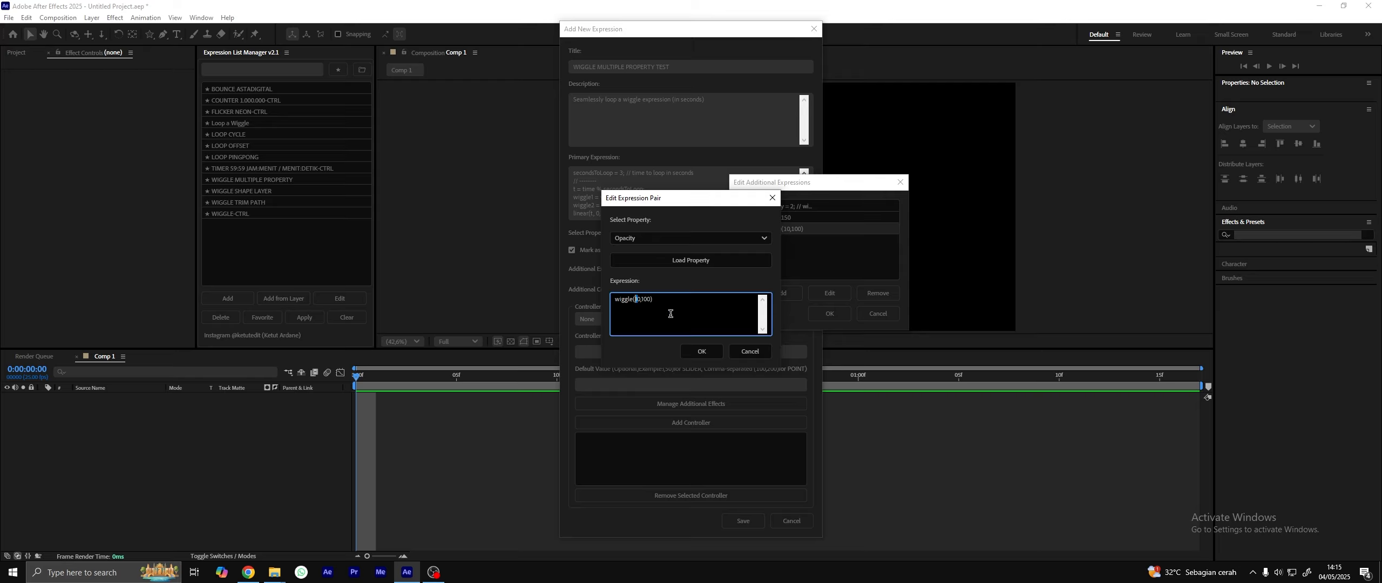
type("5")
left_click(651, 238)
left_click(691, 318)
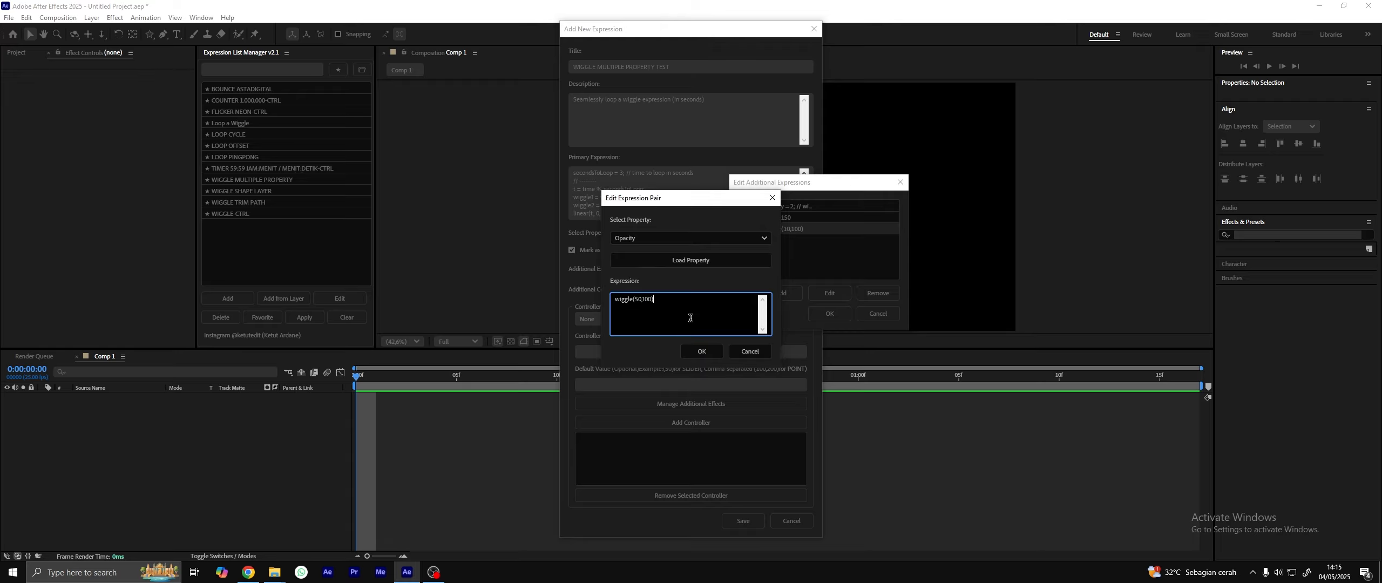
left_click(700, 356)
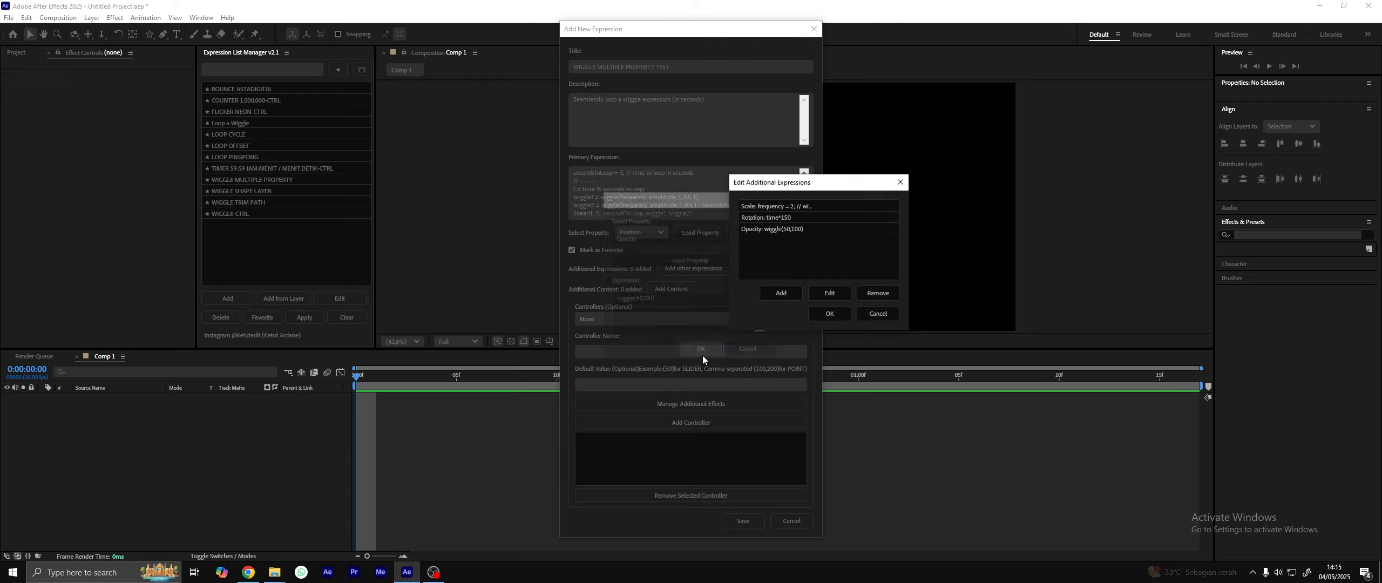
- Confirm the additional expressions, then save the WIGGLE MULTIPLE PROPERTY TEST entry and select it in the expression list
left_click(829, 313)
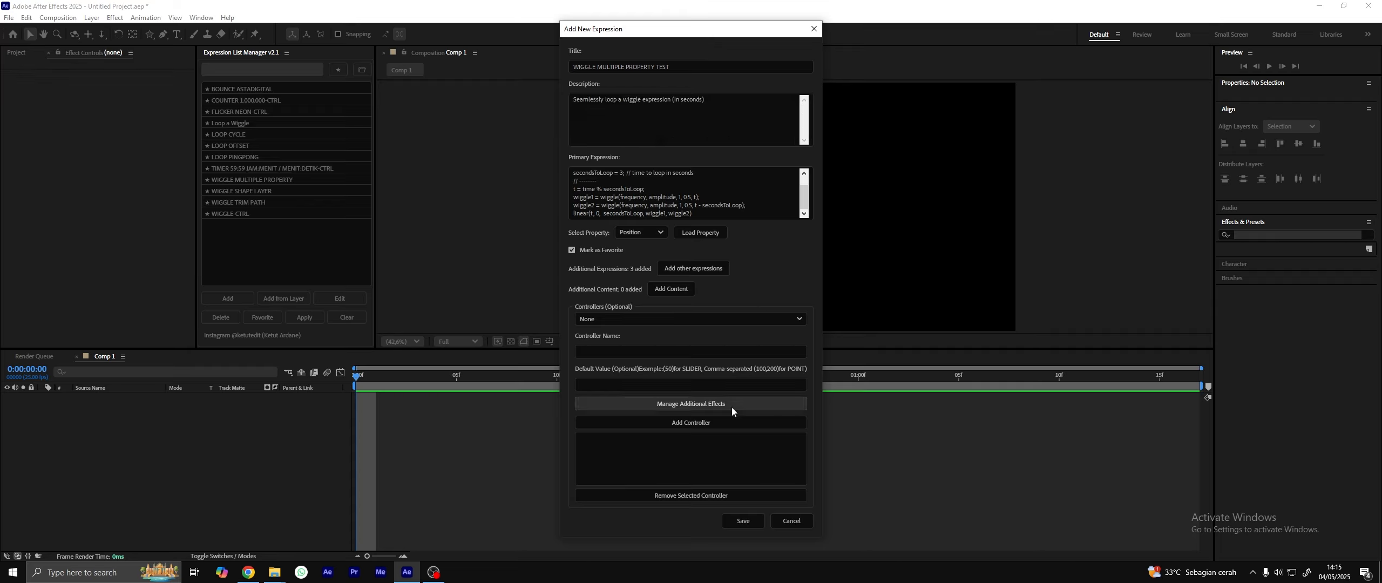
left_click(746, 521)
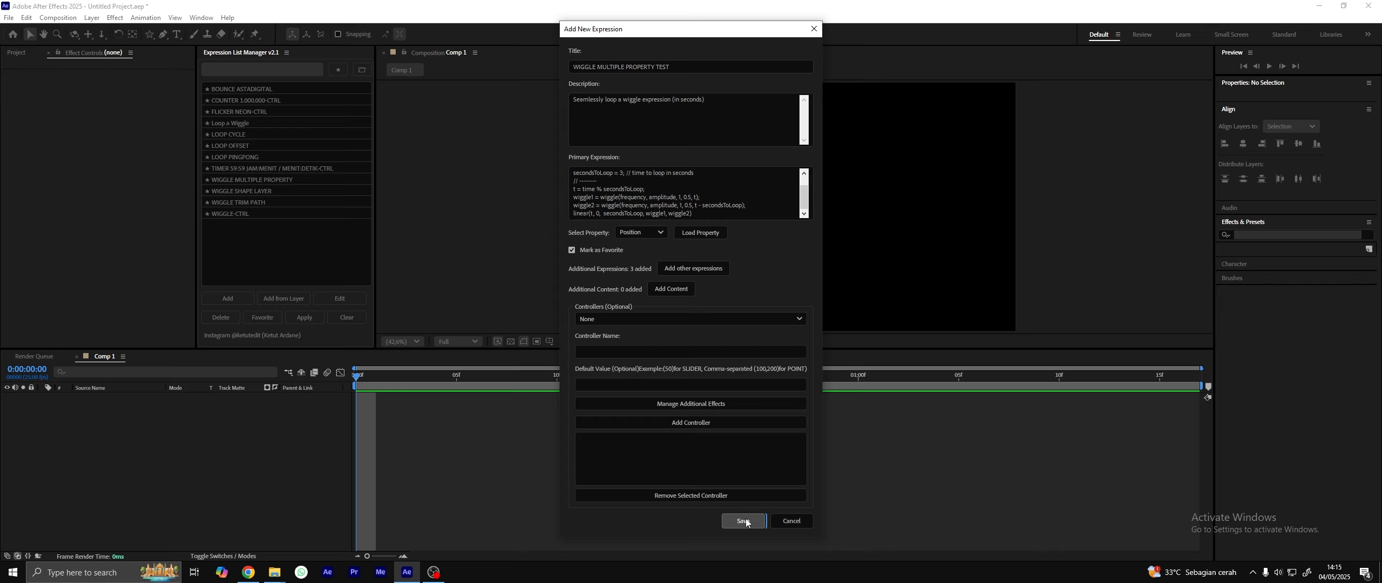
left_click(744, 521)
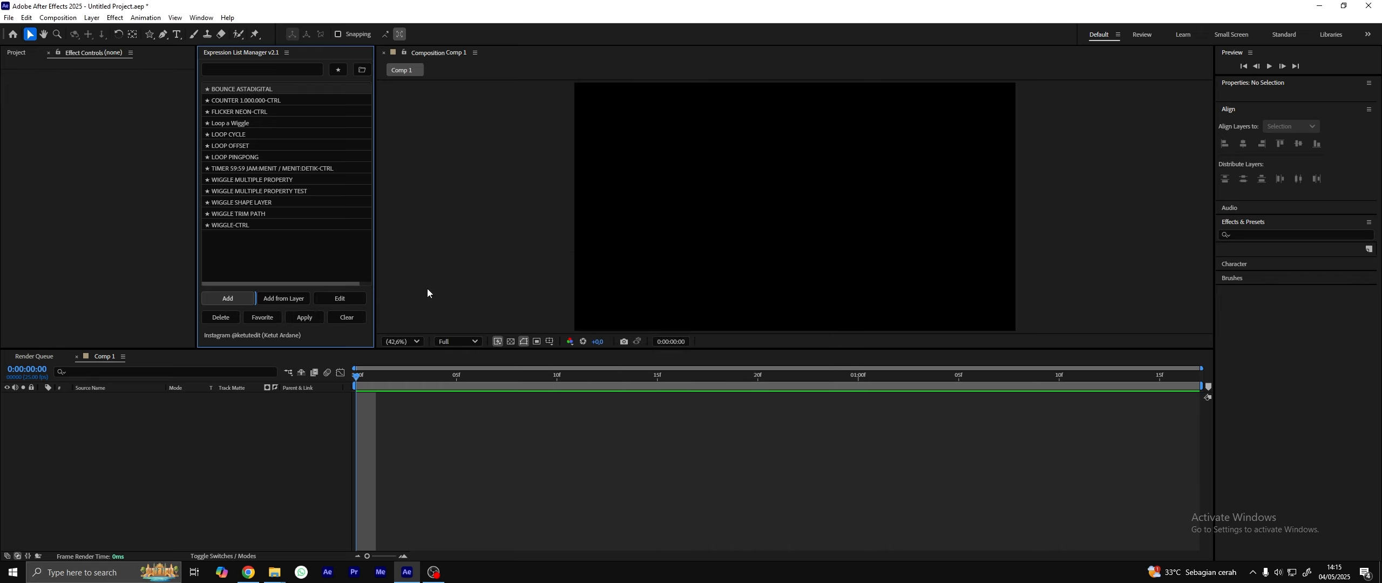
left_click(300, 255)
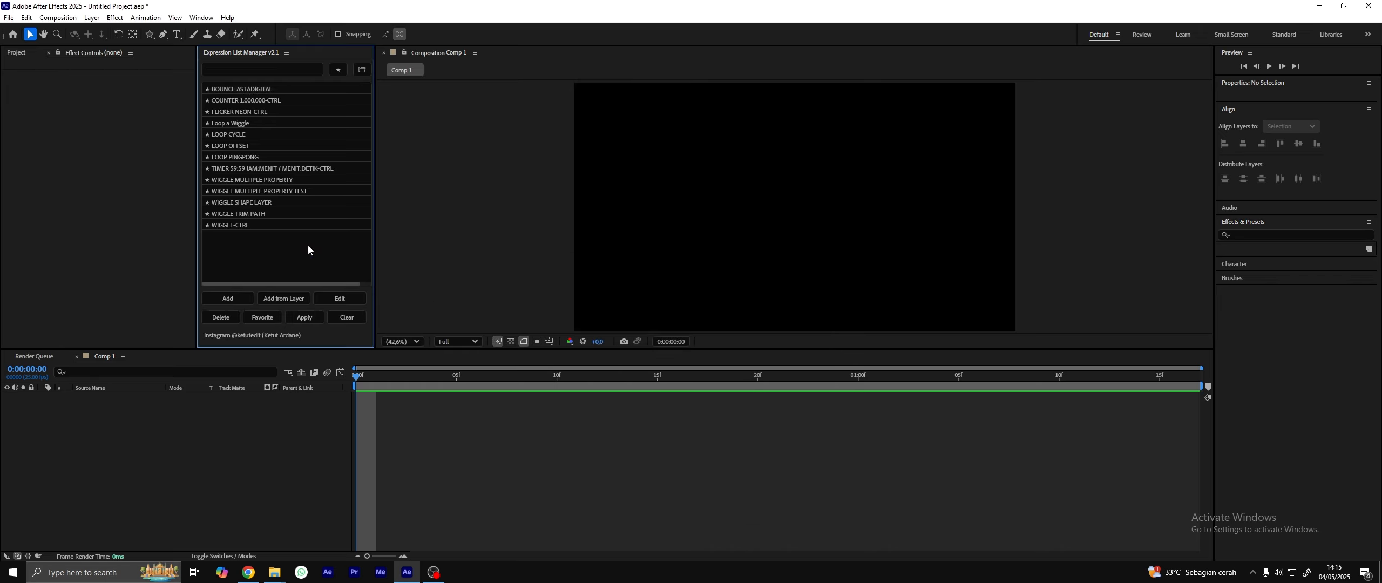
left_click(296, 192)
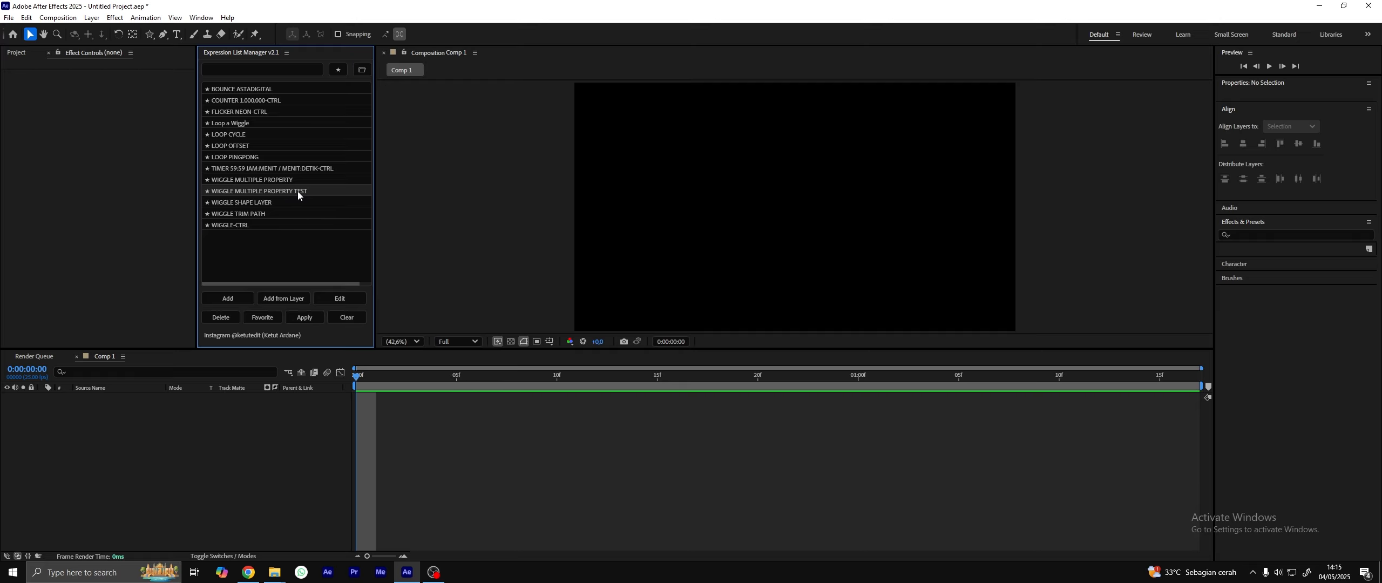
- Create a full-size red star shape layer in Comp 1 and scale it down to about 69%
left_click(150, 35)
double_click(150, 37)
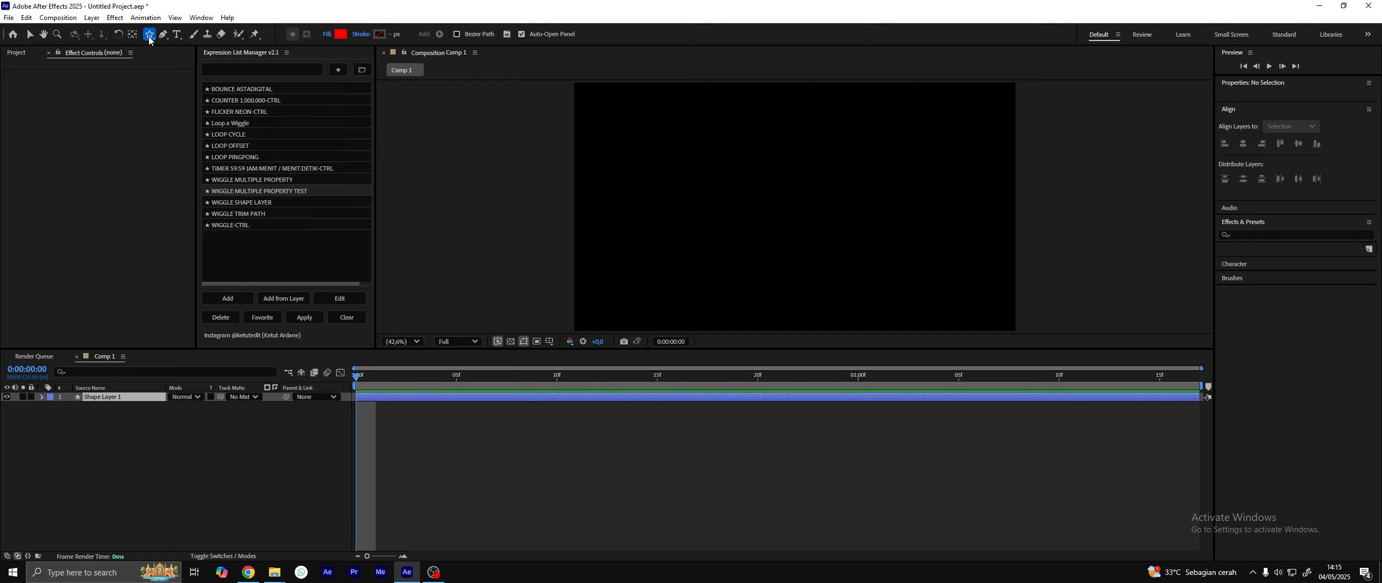
left_click(141, 398)
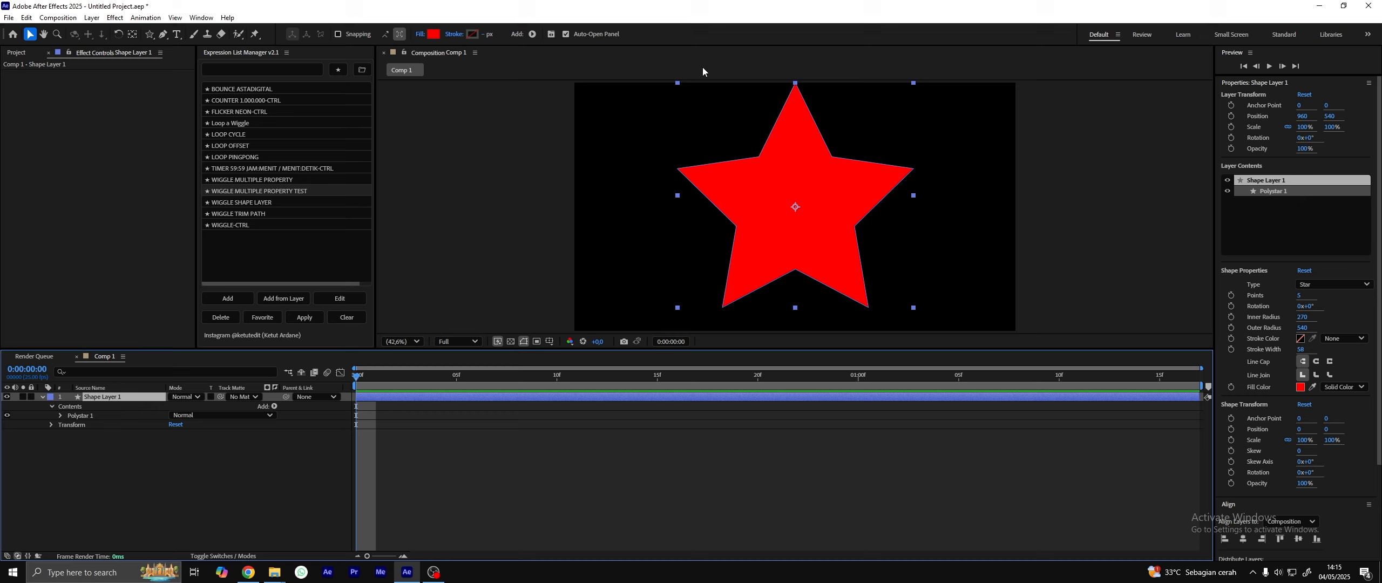
left_click_drag(678, 83, 714, 121)
- Apply WIGGLE MULTIPLE PROPERTY TEST to the star layer and reveal the layer's expressions in the timeline
left_click(137, 399)
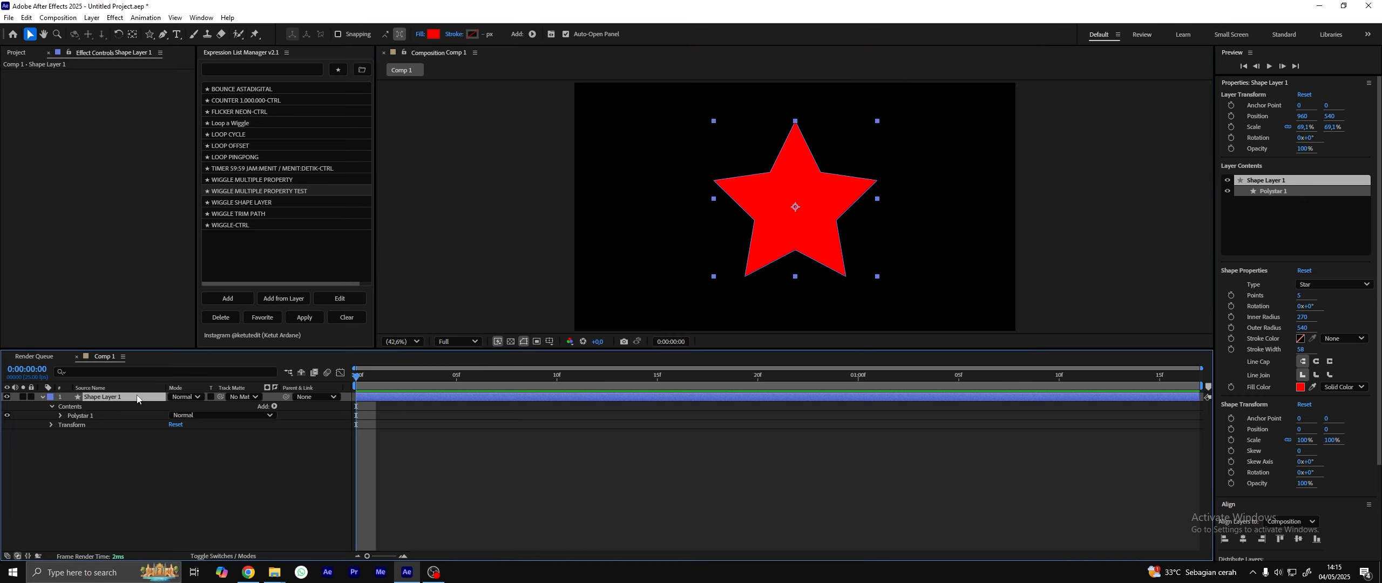
left_click(287, 192)
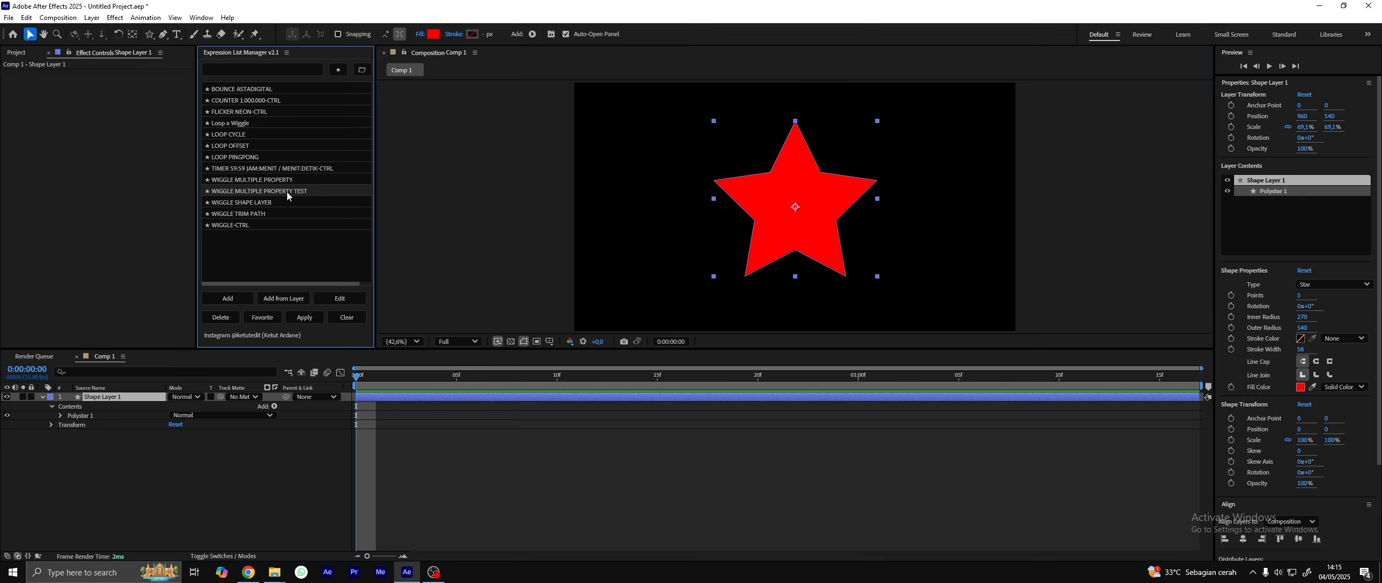
left_click(304, 317)
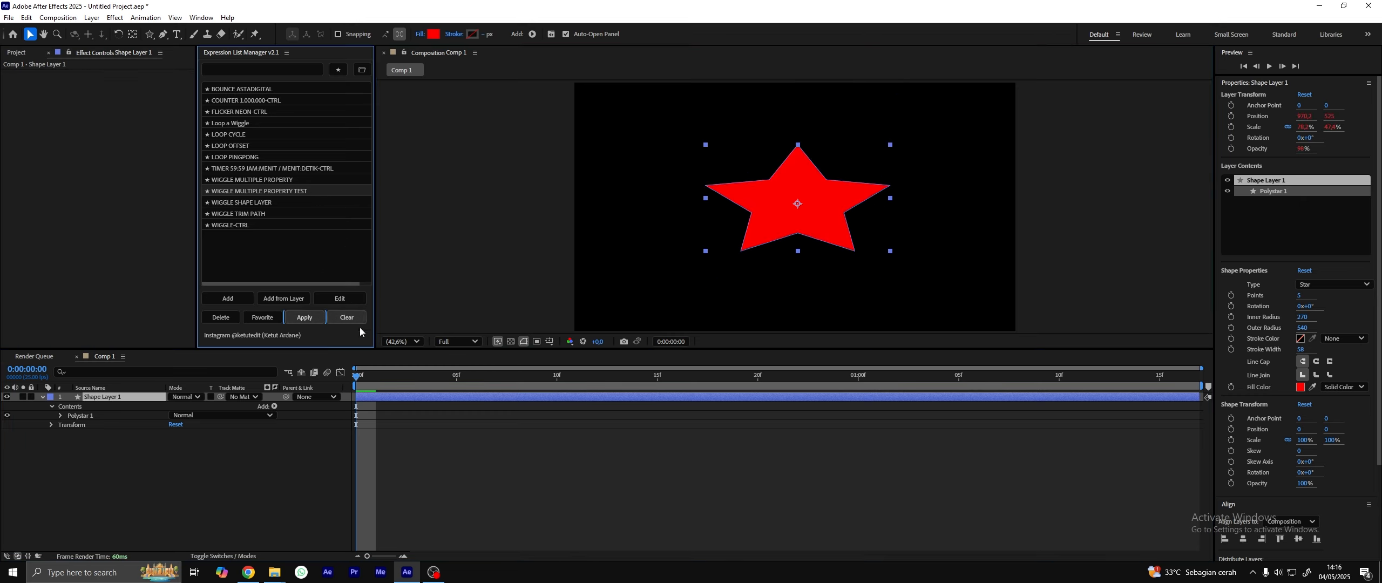
left_click(106, 399)
key("e")
key("e")
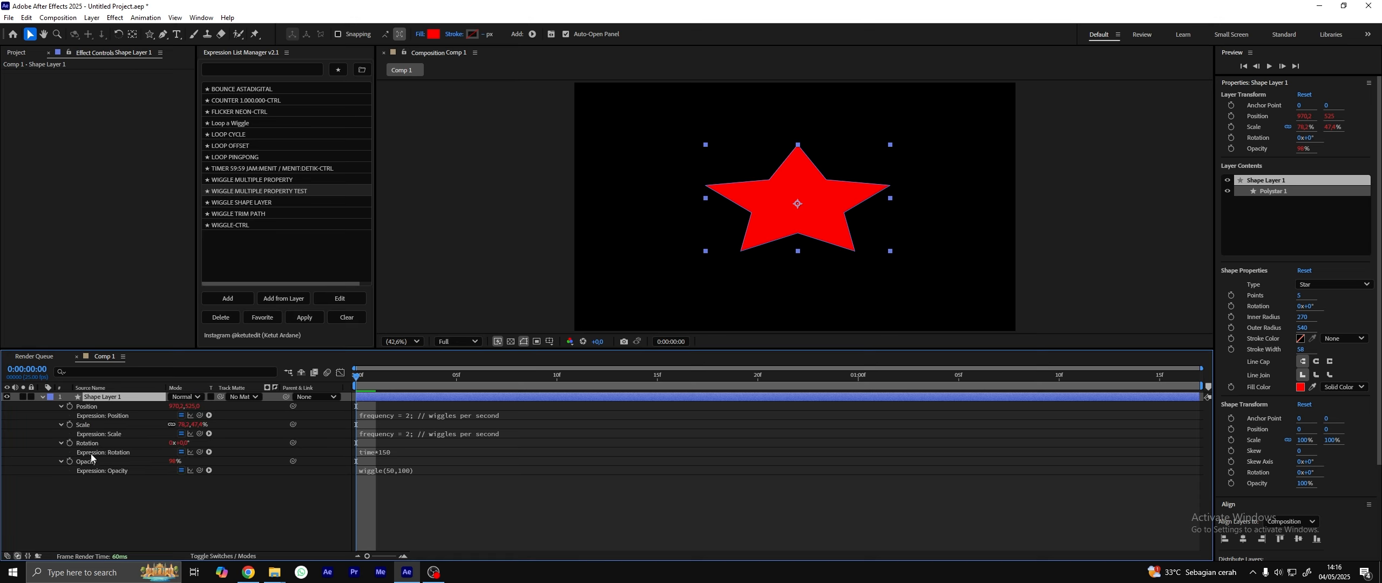
- Play the composition from the start to preview the star's animation, and scrub the time indicator to frame 6
left_click(487, 492)
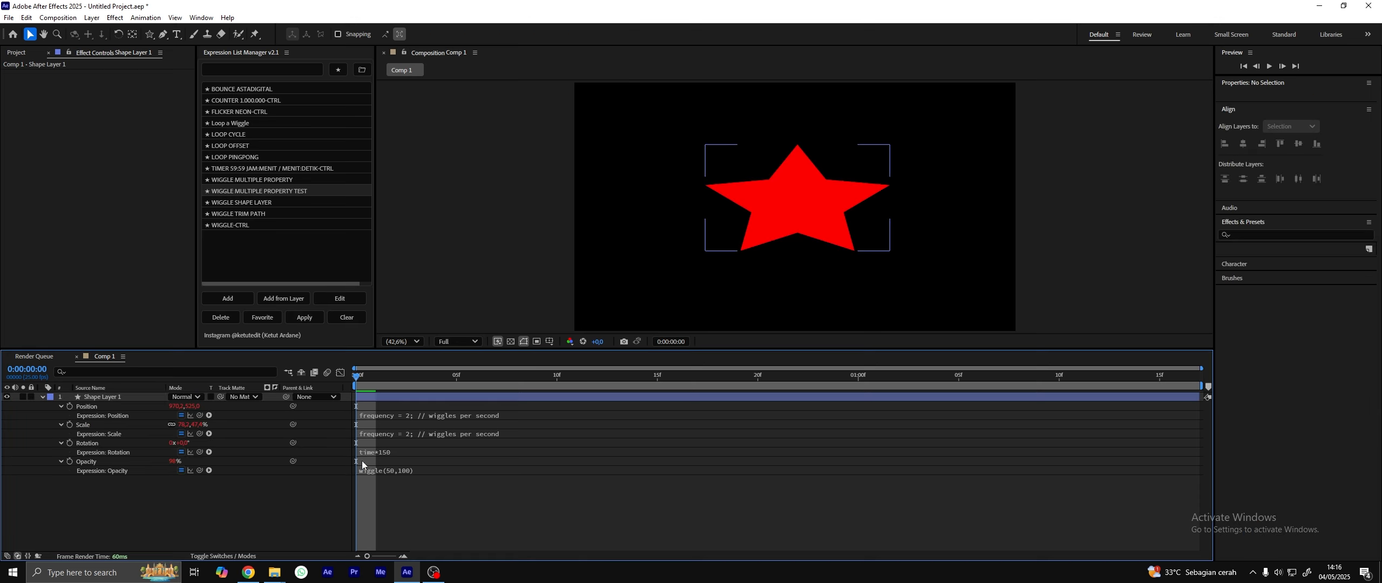
left_click_drag(384, 380, 338, 415)
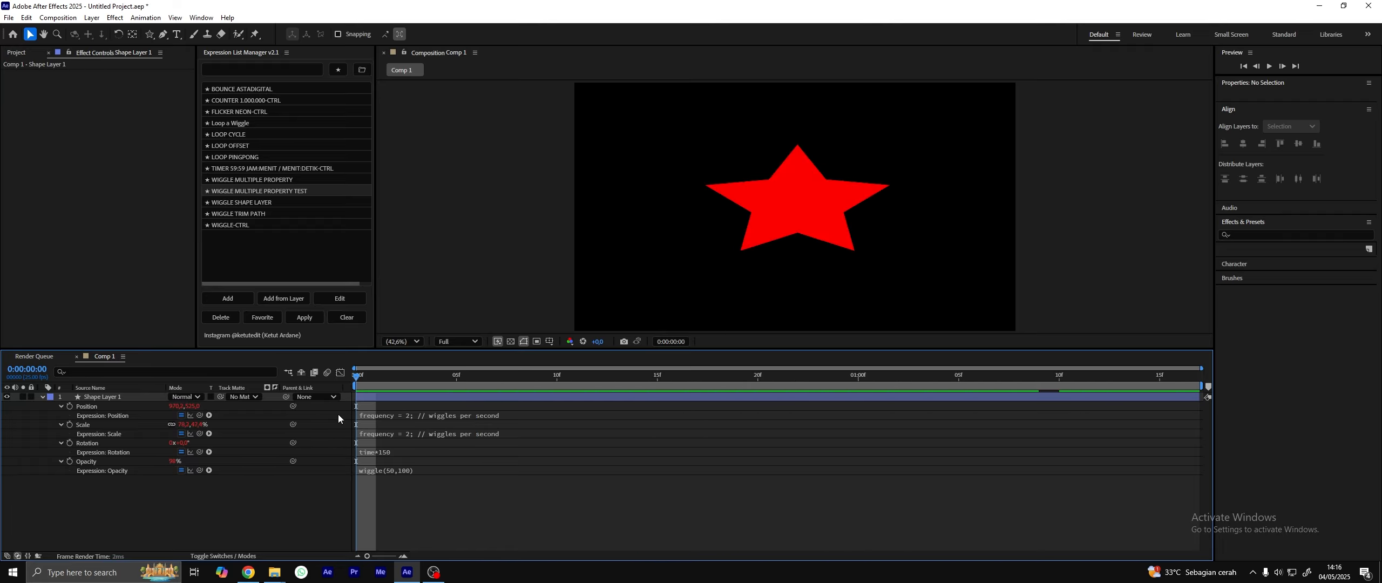
key("space")
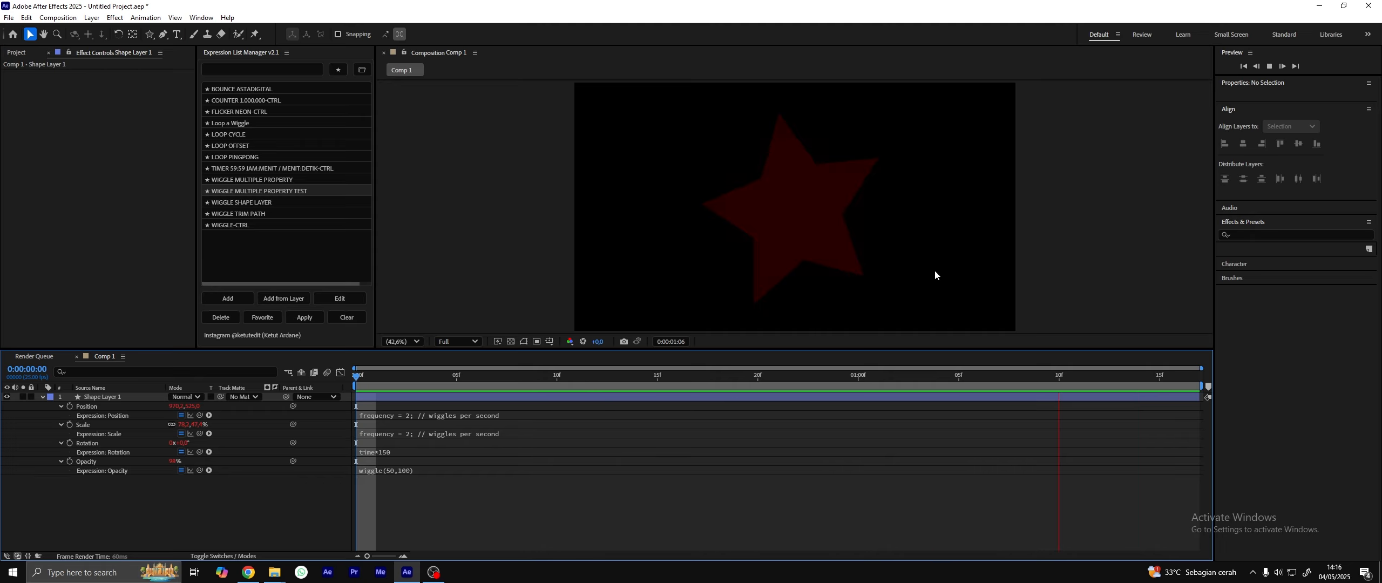
key("space")
left_click_drag(648, 380, 478, 389)
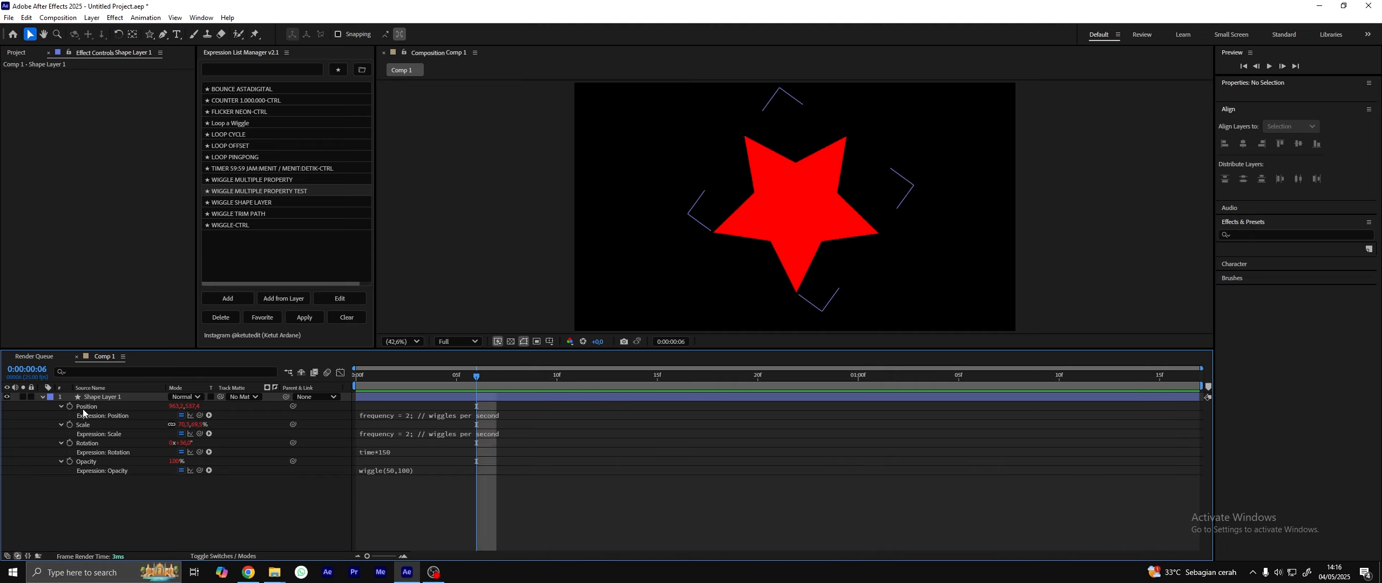
- Add Trim Paths to the star layer's contents and expand its Start, End and Offset properties
left_click(110, 398)
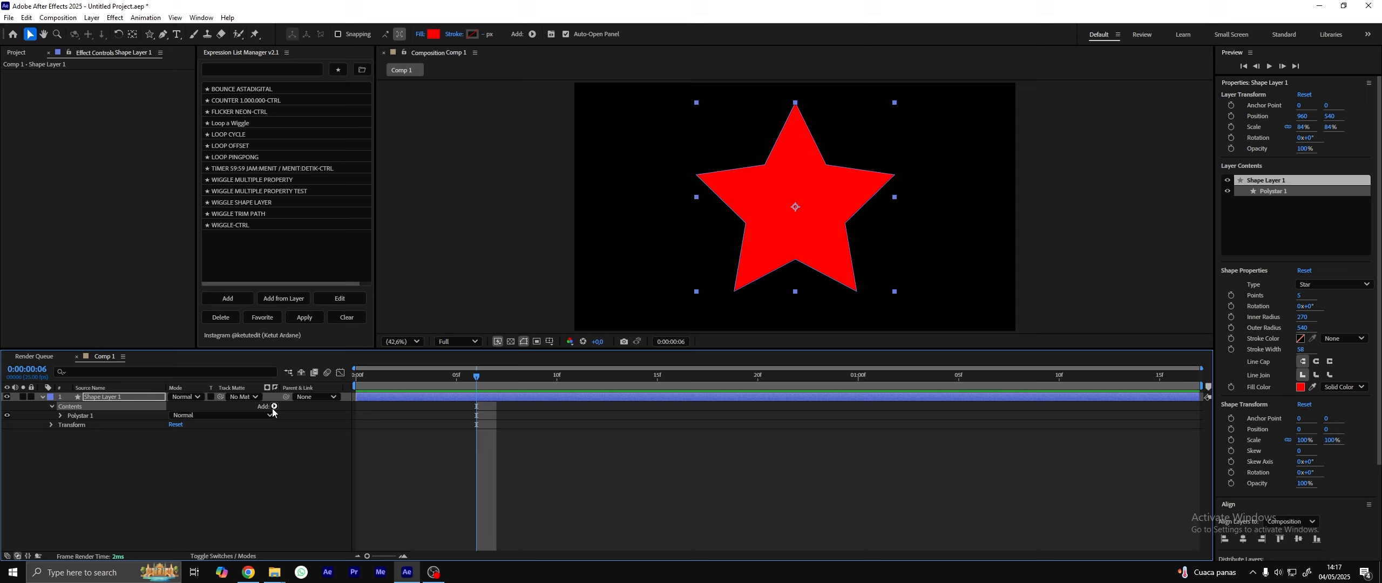
left_click(274, 406)
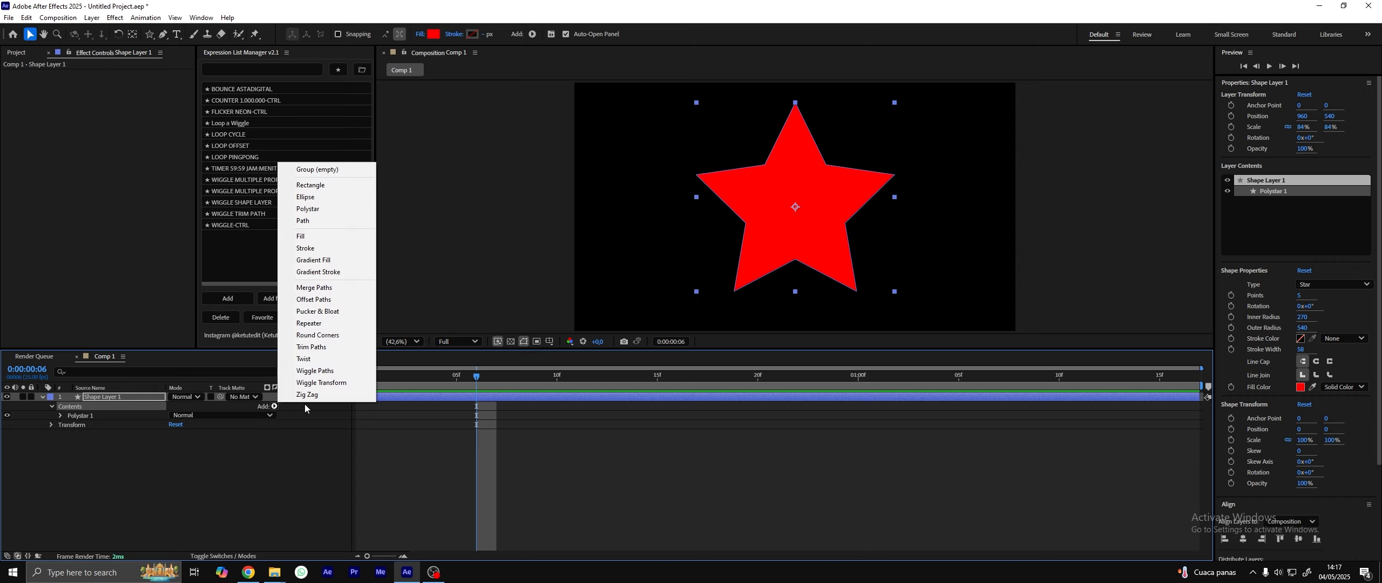
left_click(319, 348)
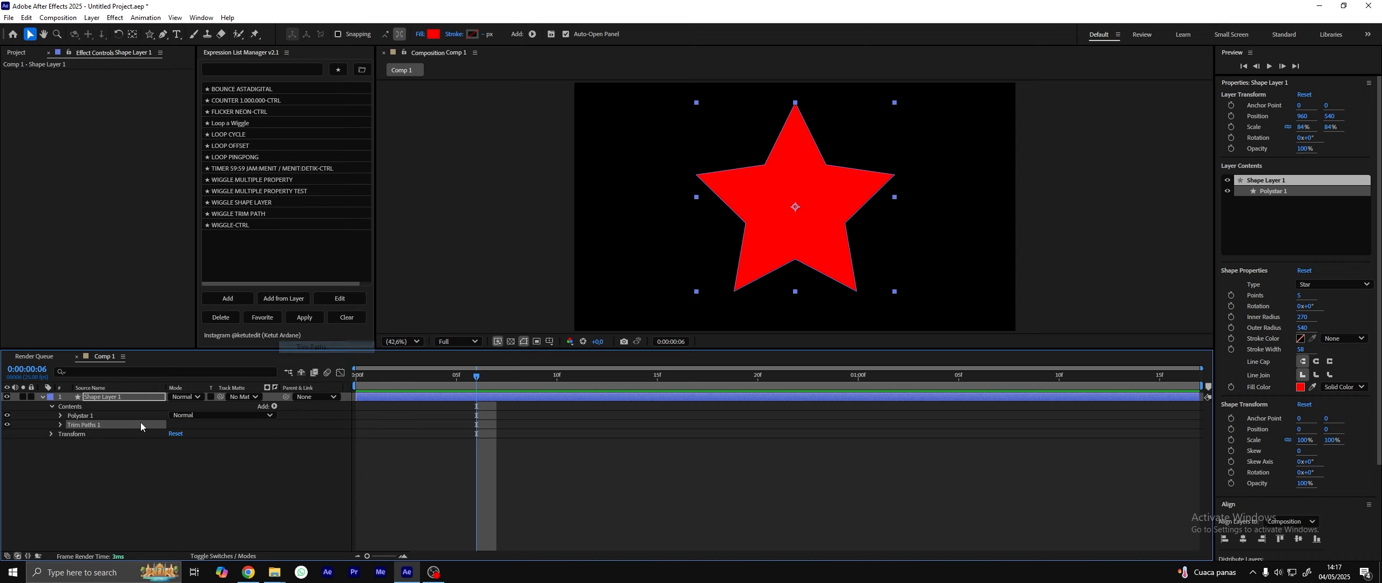
left_click(60, 425)
left_click(110, 443)
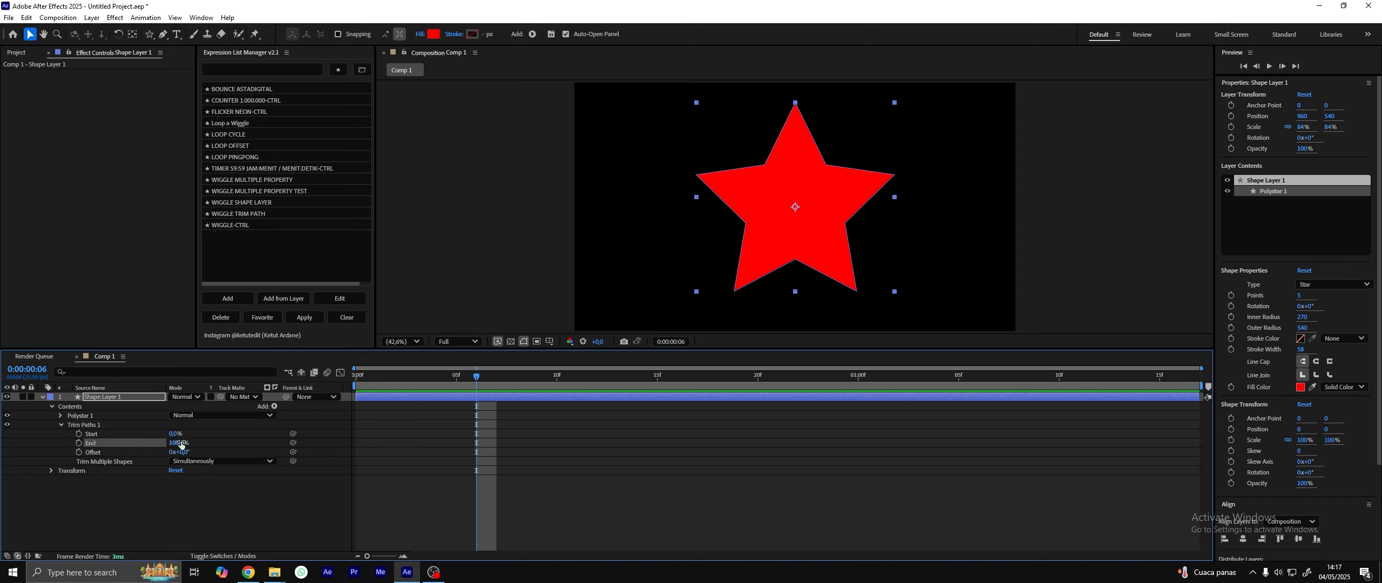
left_click(471, 429)
left_click(465, 398)
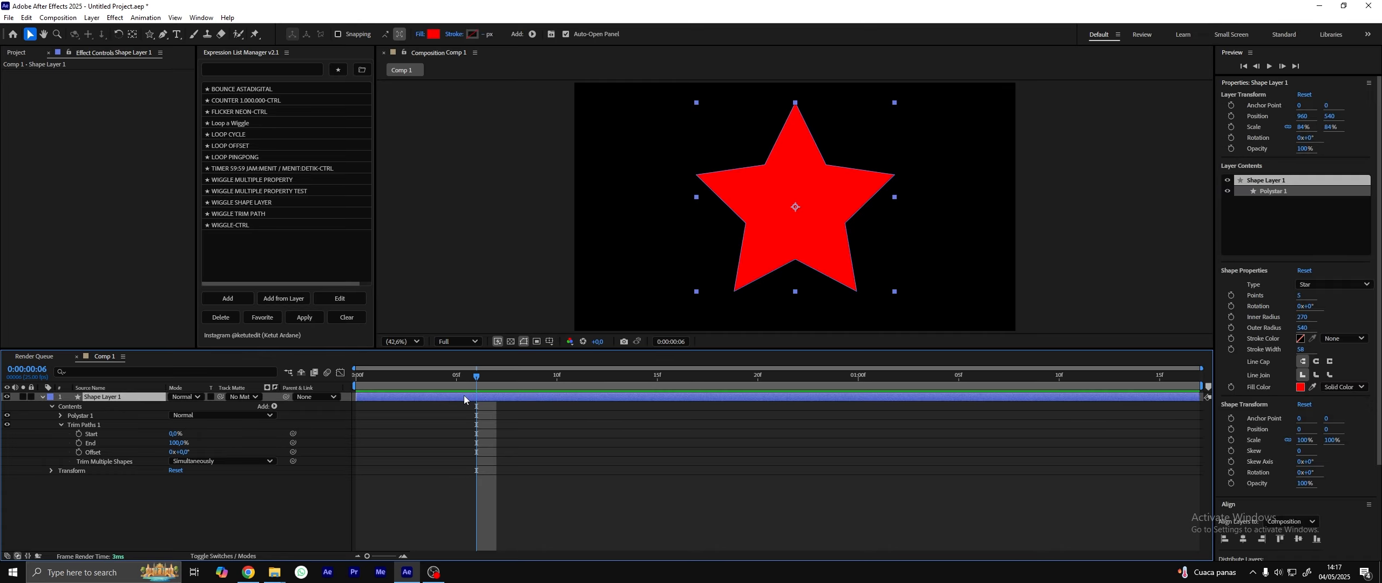
left_click(425, 430)
- With the star layer selected, start a new favourite entry titled WIGGLE TRIM PATH TEST with the primary expression wiggle(10,100)
left_click(119, 400)
left_click(227, 300)
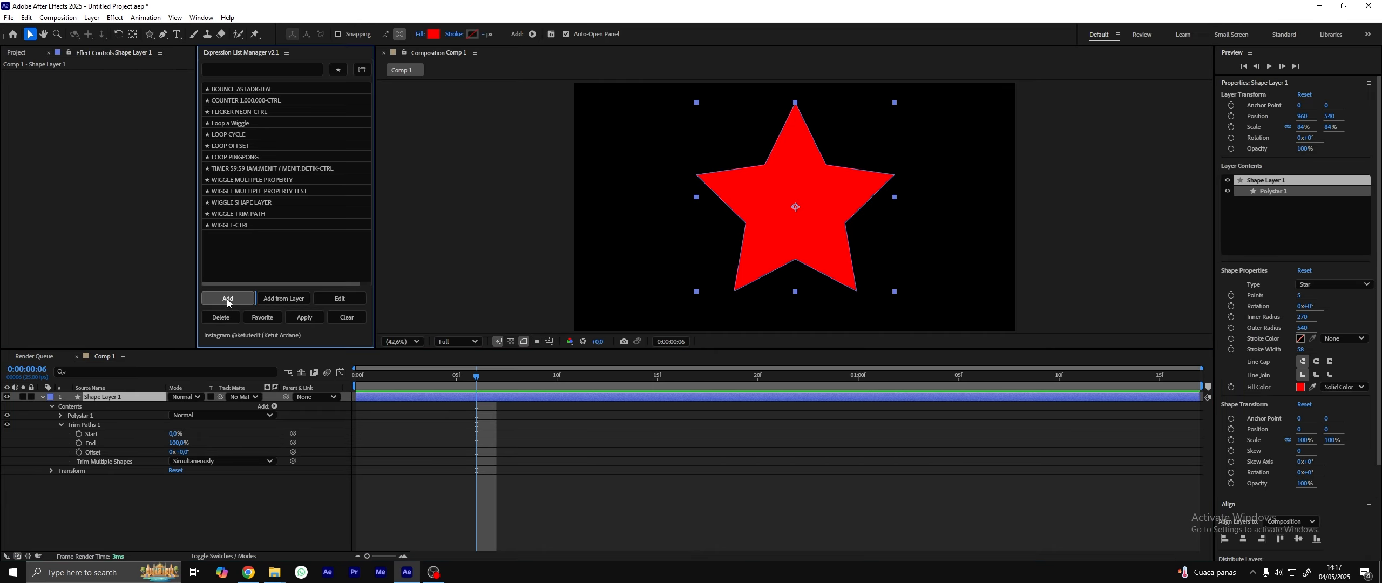
left_click(601, 65)
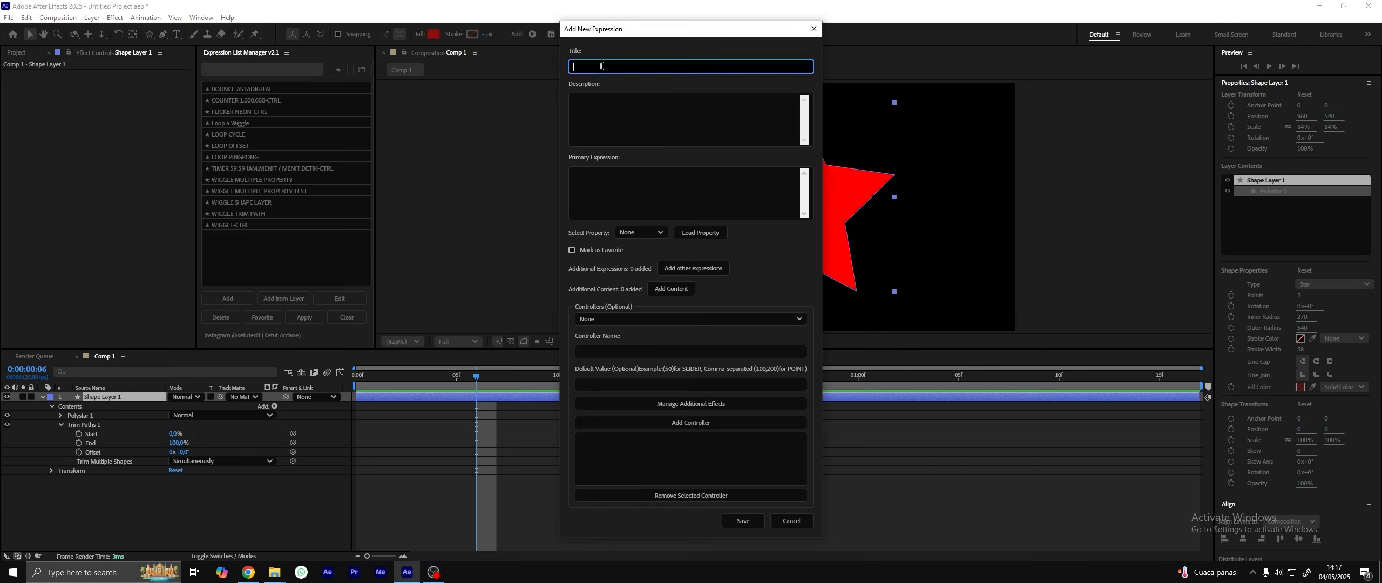
type("WIGGLE TRIM PATH TEST")
left_click(615, 184)
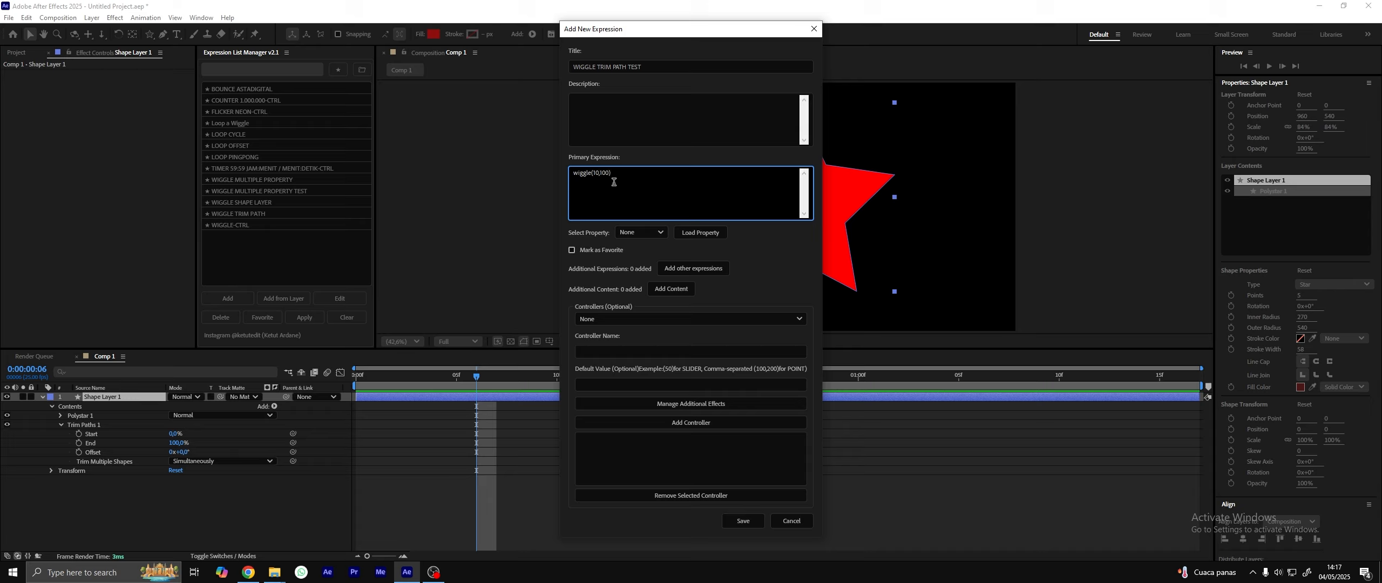
left_click(591, 251)
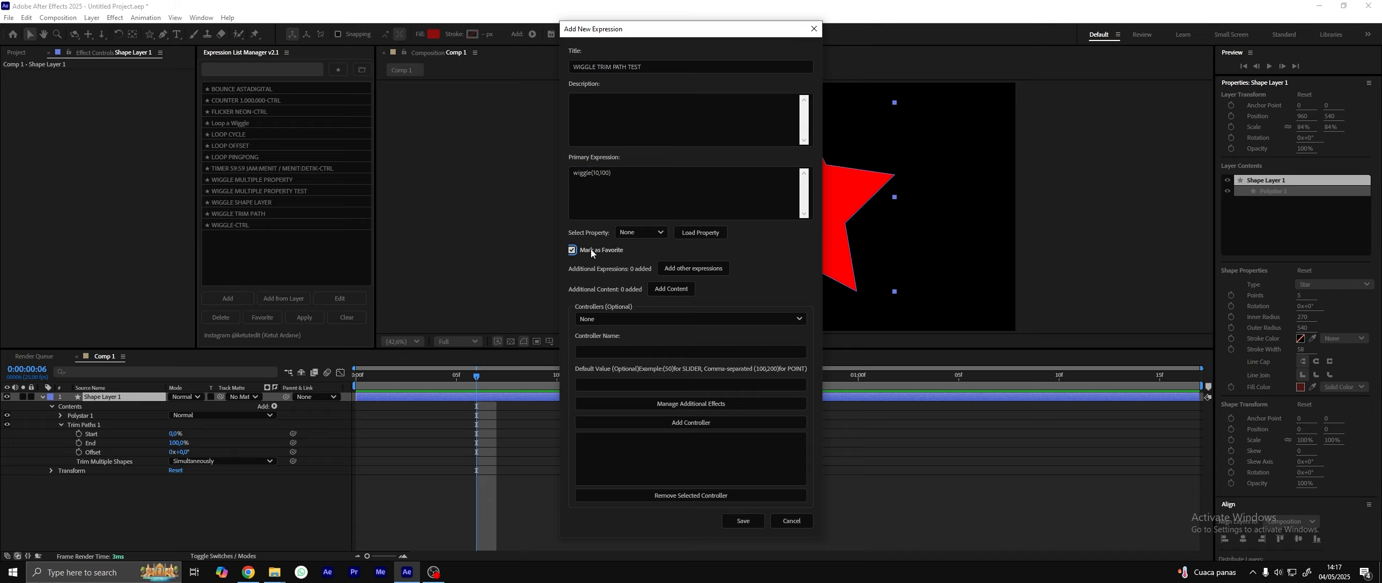
- Load Contents > Trim Paths 1 > End from the star layer as the new entry's target property
left_click(700, 235)
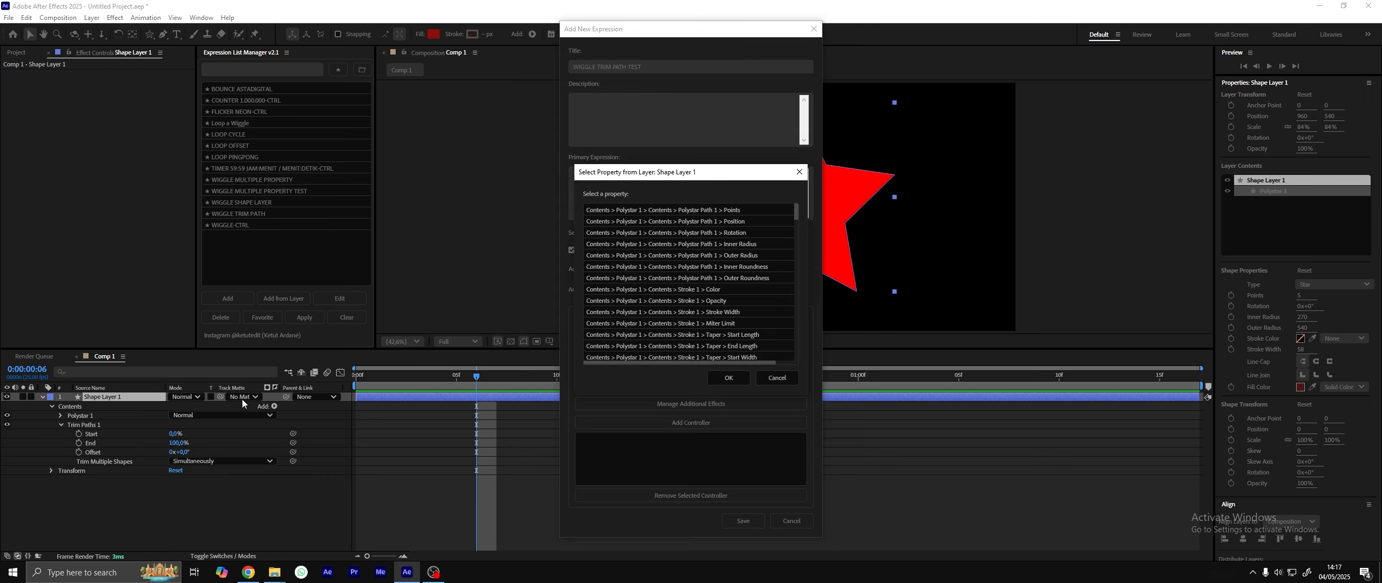
left_click_drag(797, 214, 797, 229)
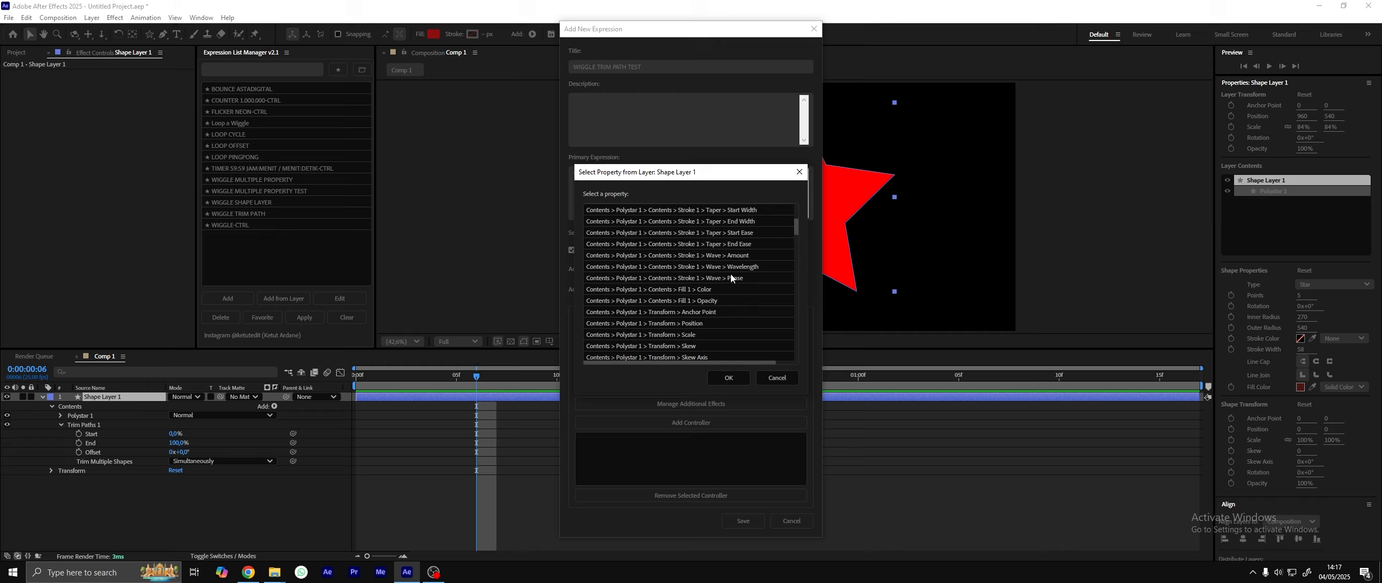
scroll(730, 275, "down", 2)
scroll(647, 320, "down", 1)
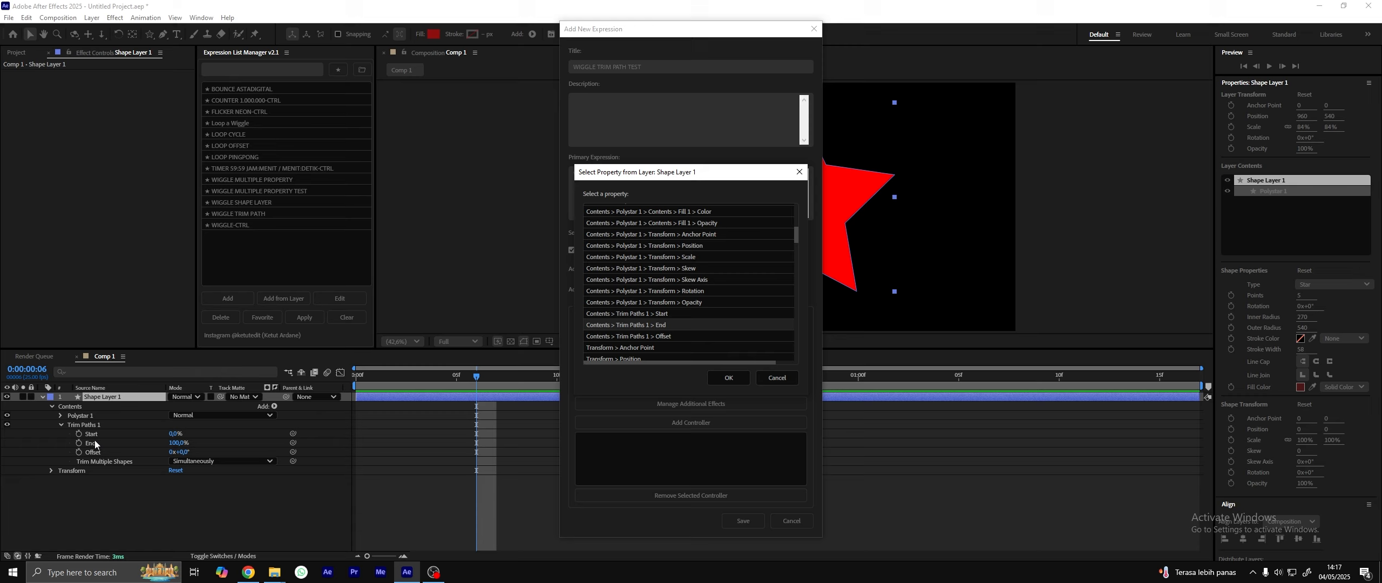
left_click(728, 377)
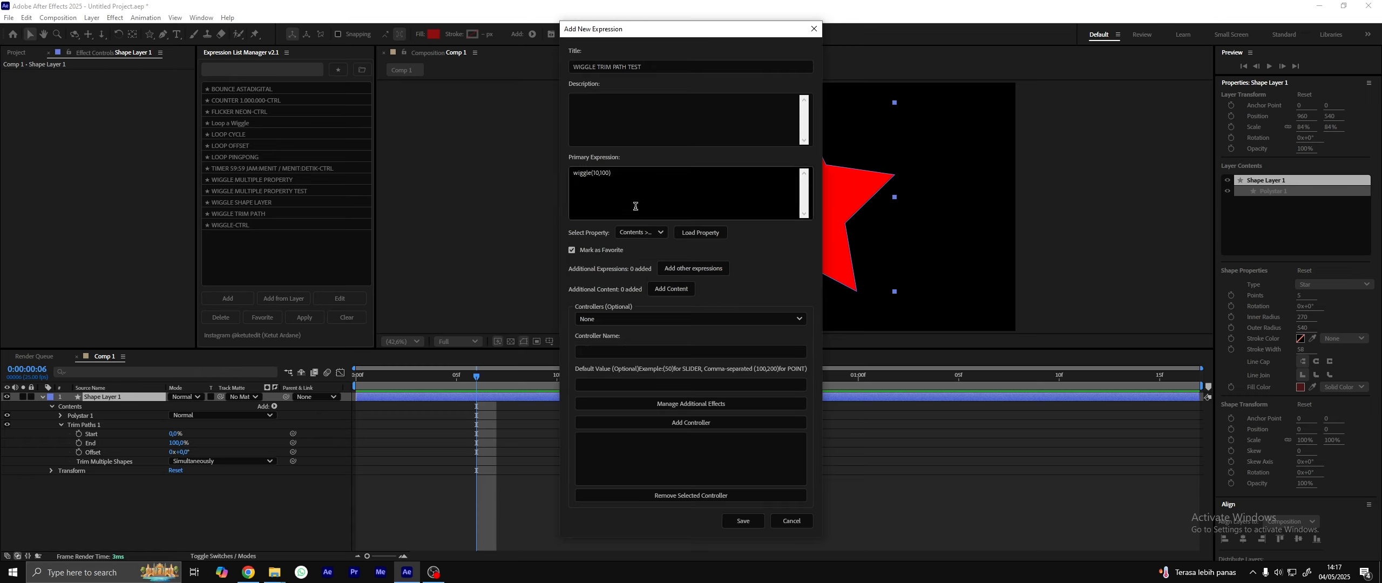
- Edit the new entry's primary expression so that it reads wiggle(50,100)
left_click(596, 173)
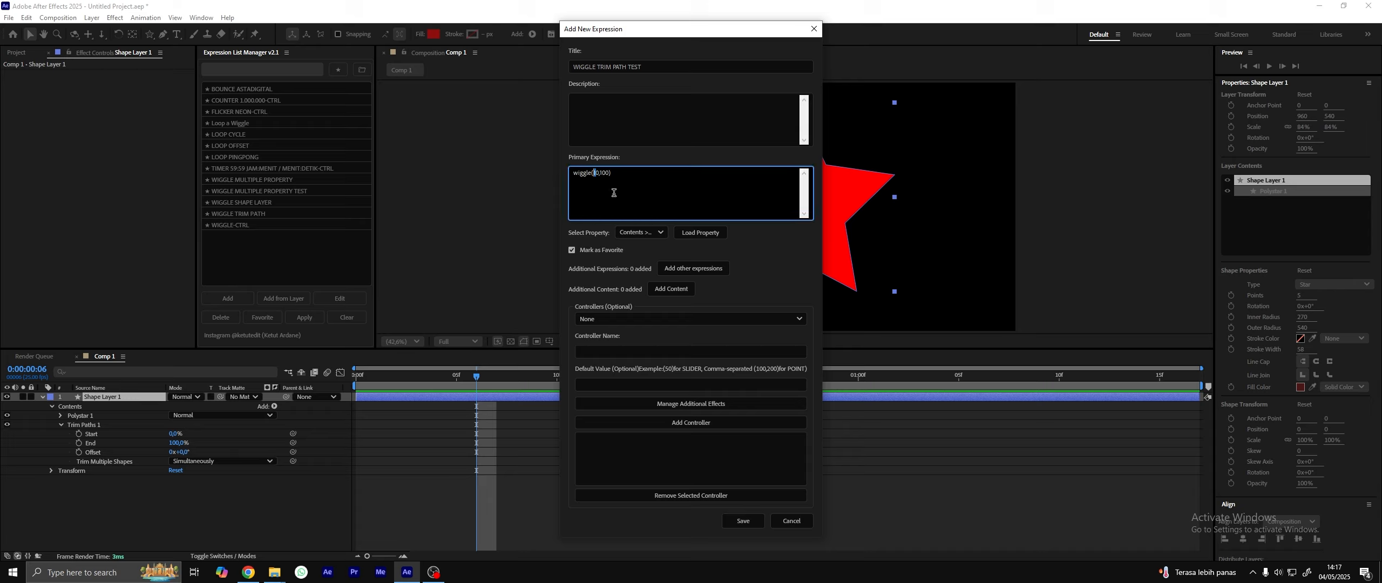
type("5")
left_click(801, 273)
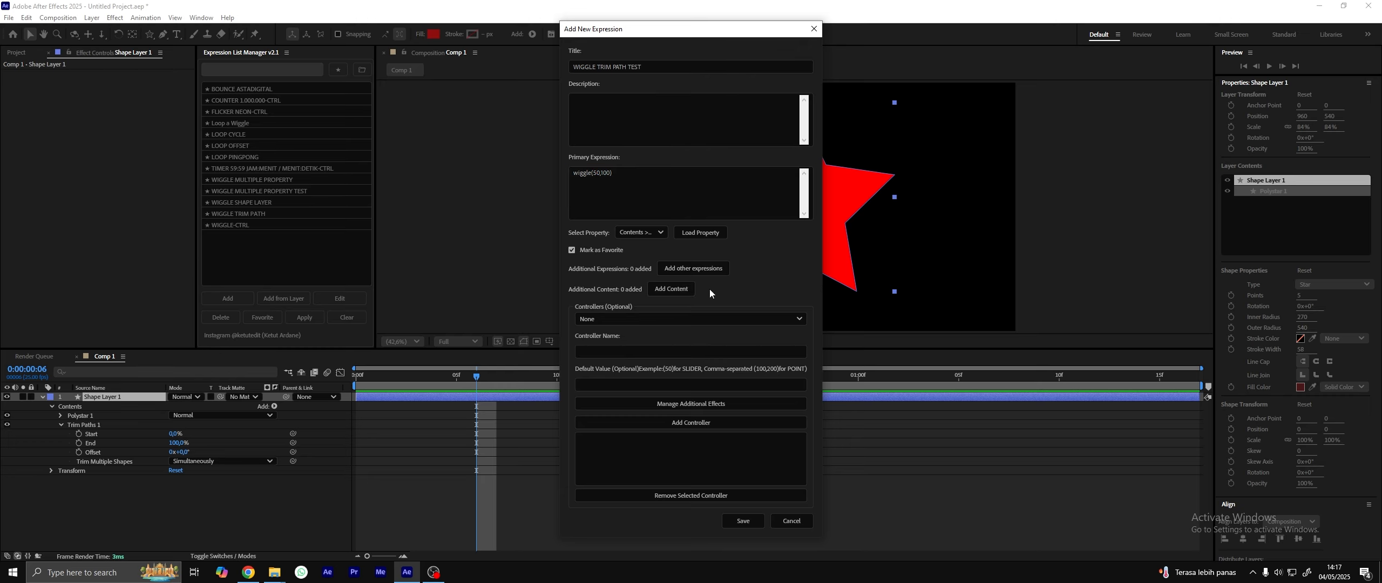
- Add Trim Paths as additional shape-layer content for the WIGGLE TRIM PATH TEST entry, without a custom name
left_click(665, 289)
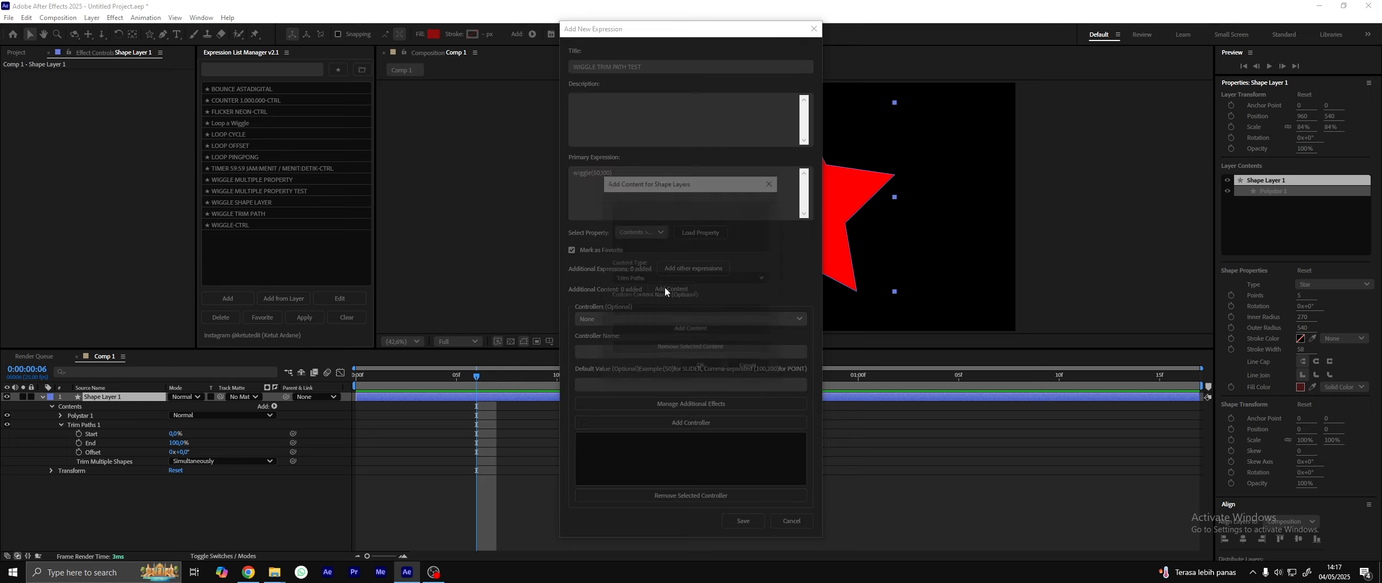
left_click(639, 279)
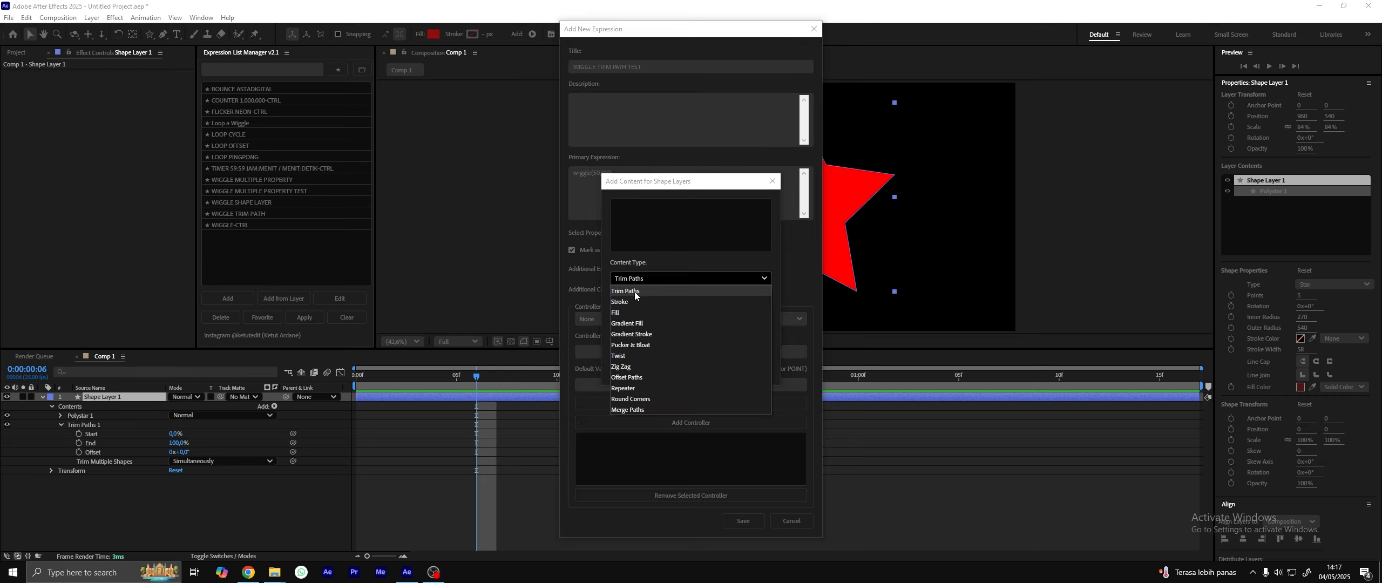
left_click(634, 291)
left_click(639, 309)
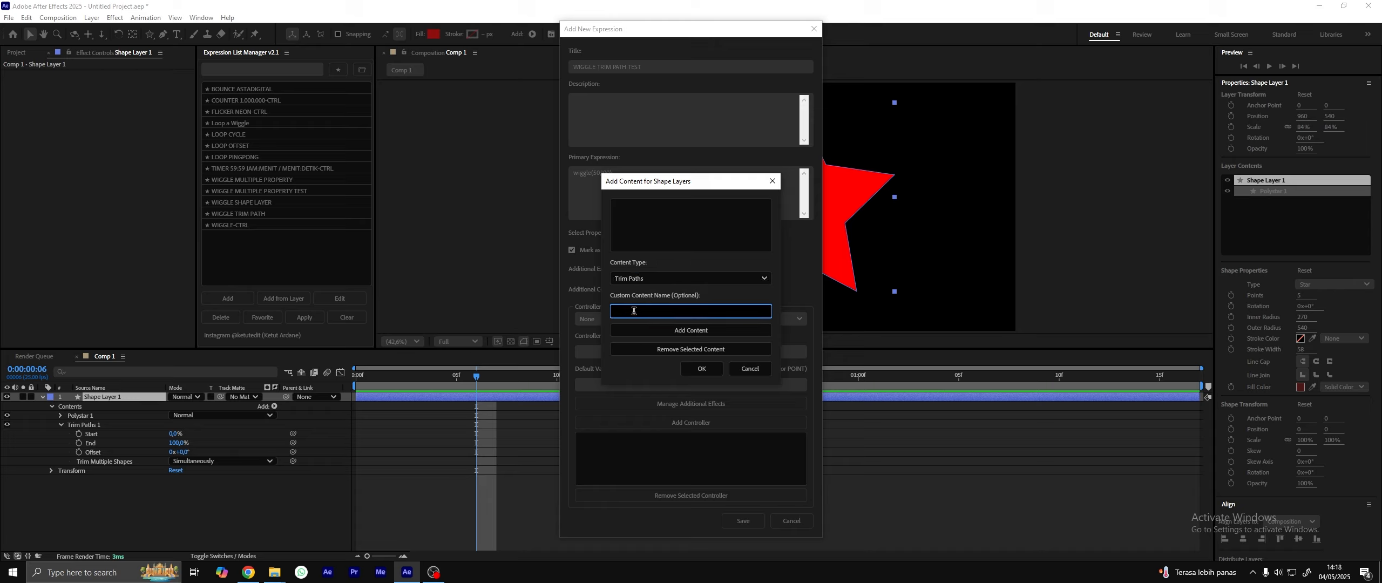
left_click(666, 329)
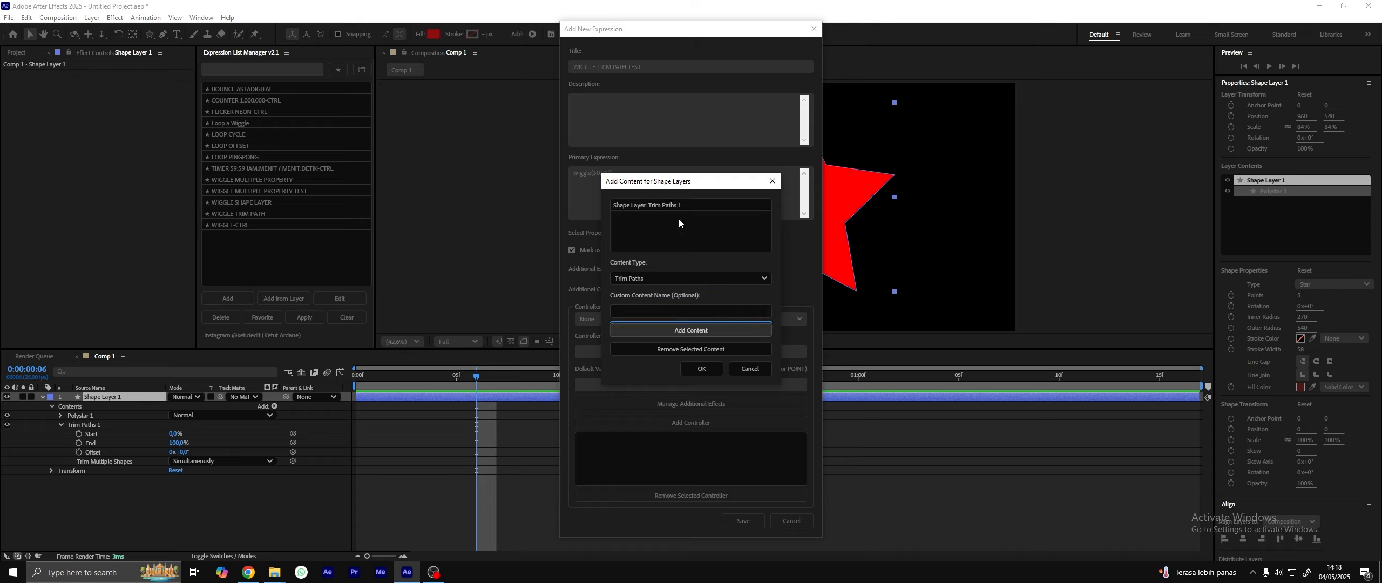
left_click(704, 369)
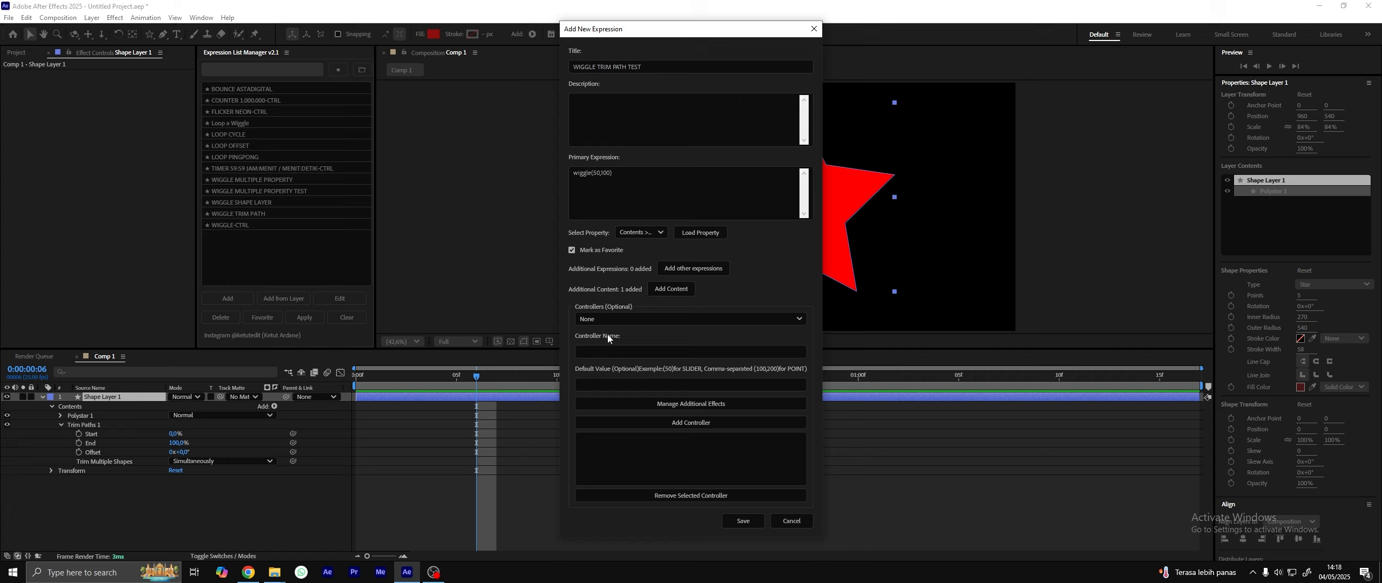
- Save the WIGGLE TRIM PATH TEST entry and replace the existing star layer with a new full-height red star shape
left_click(745, 522)
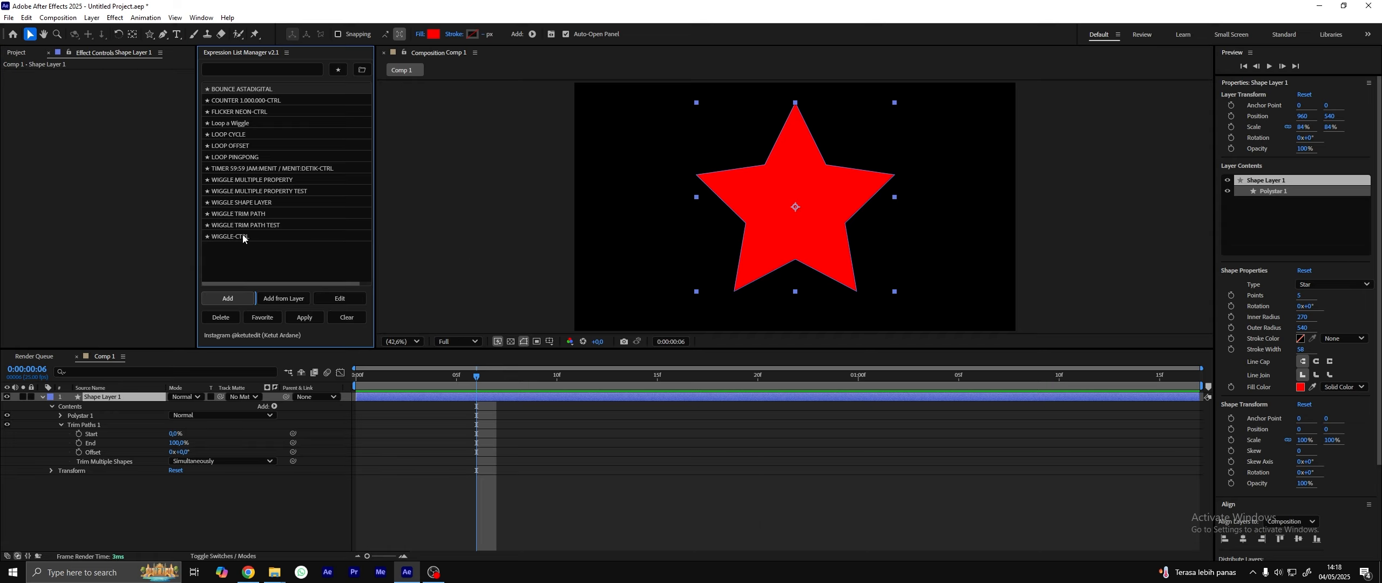
left_click(260, 225)
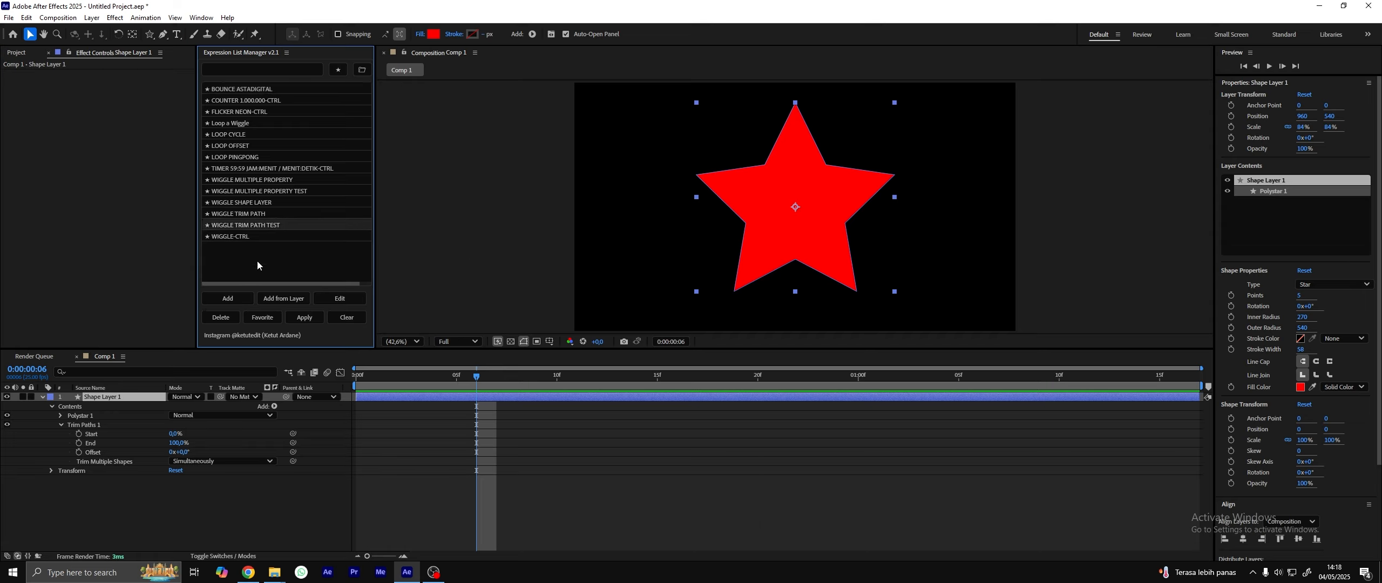
left_click(179, 360)
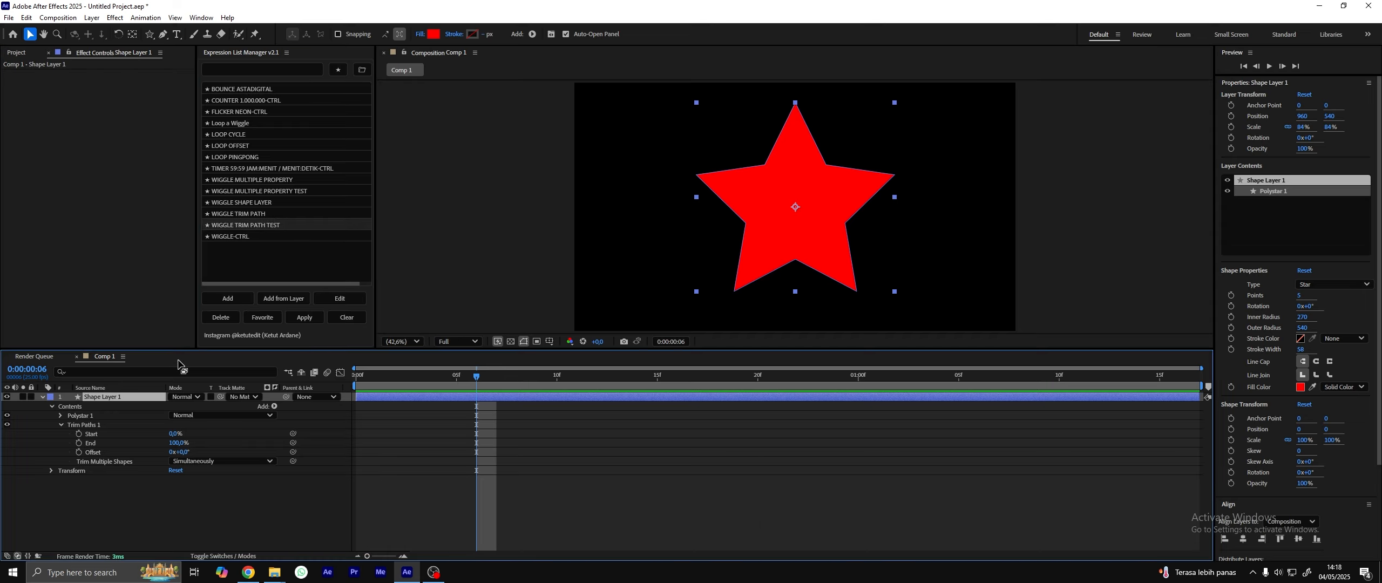
key("Delete")
double_click(149, 34)
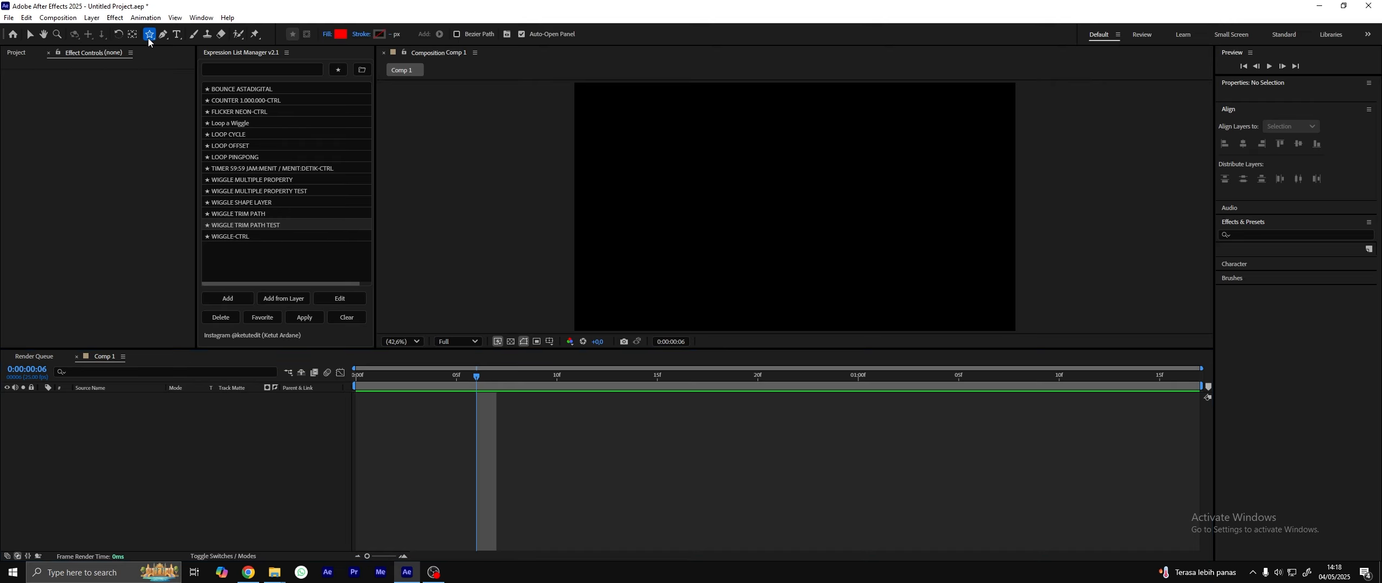
left_click(93, 399)
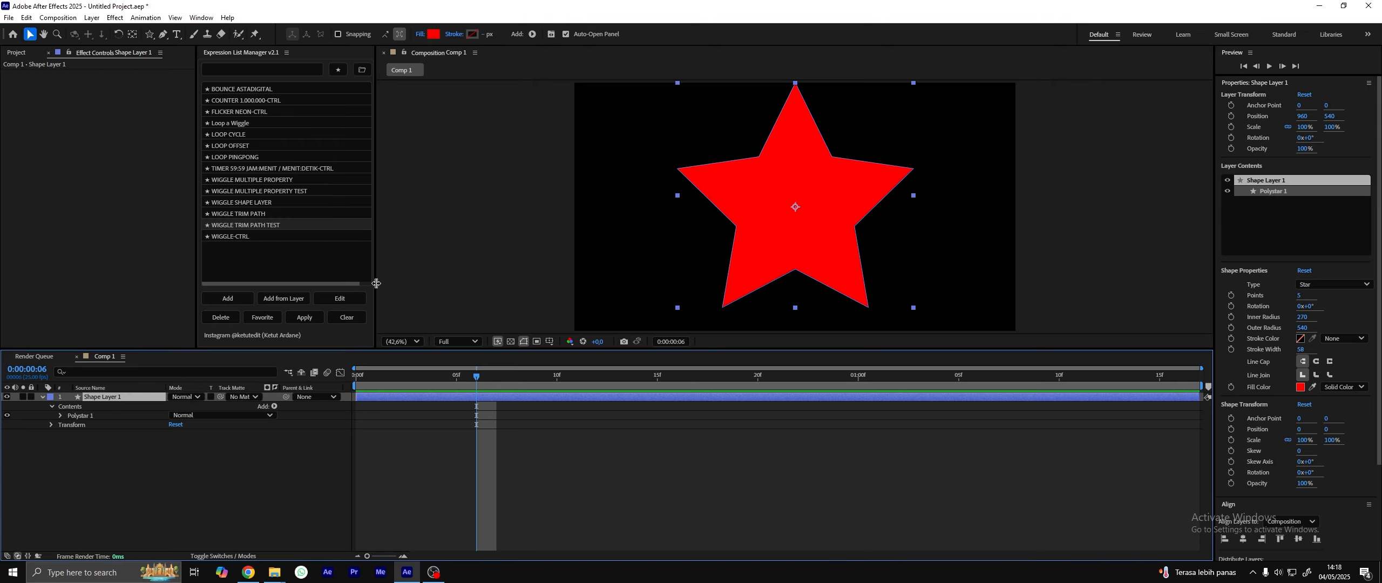
- Apply the WIGGLE TRIM PATH TEST entry to the new star, expand Trim Paths 1, and scrub to 0:00:01:03 to check the End animation
left_click(267, 230)
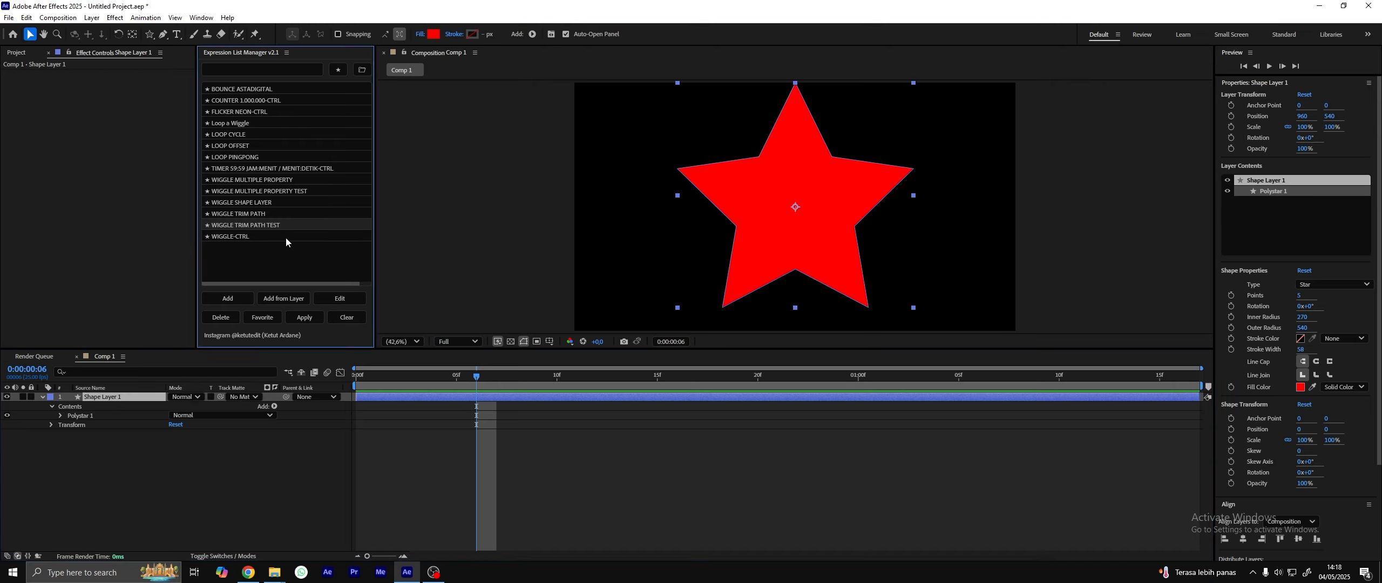
left_click(305, 317)
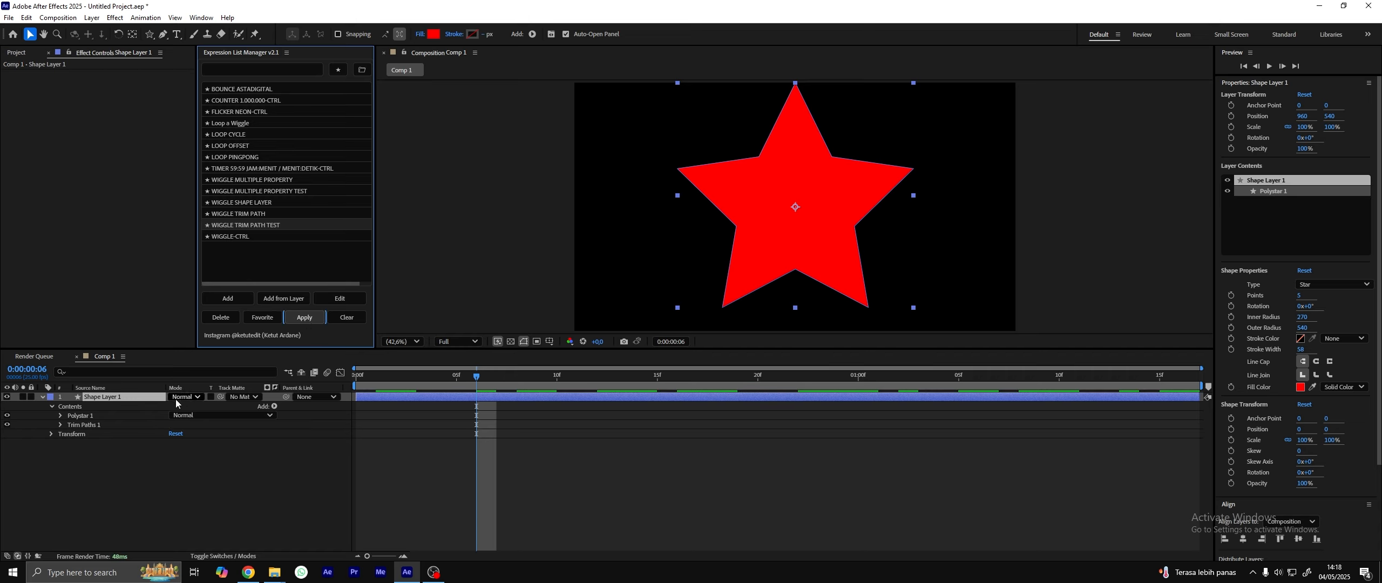
left_click(60, 425)
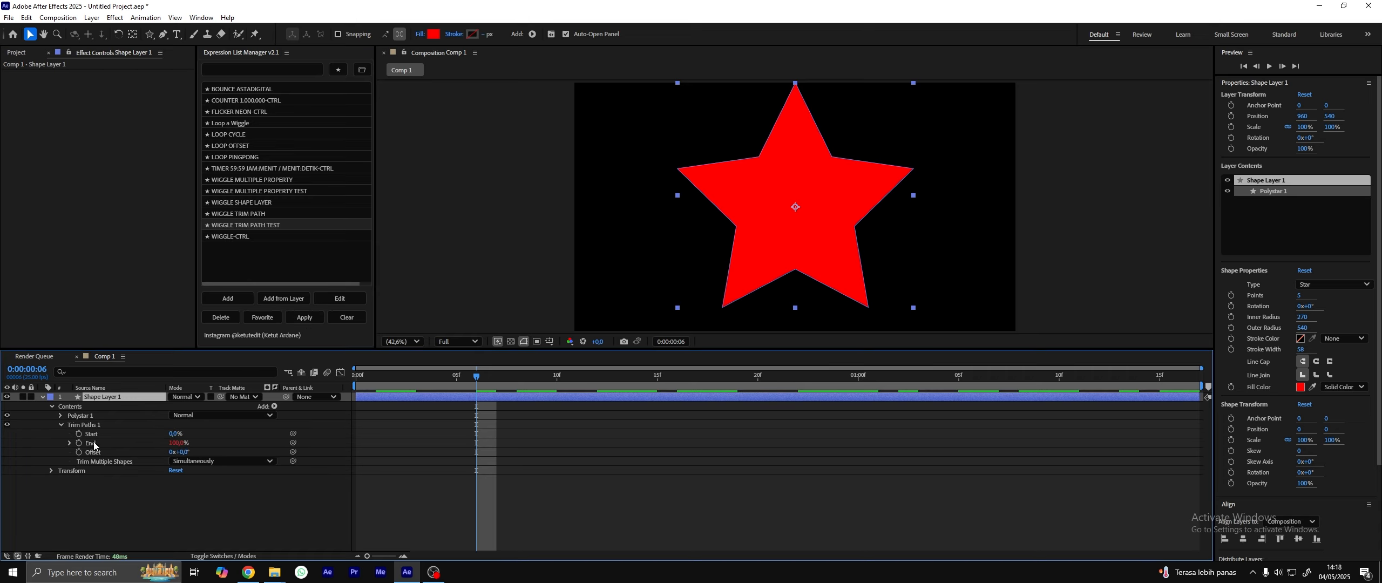
left_click_drag(477, 382, 918, 381)
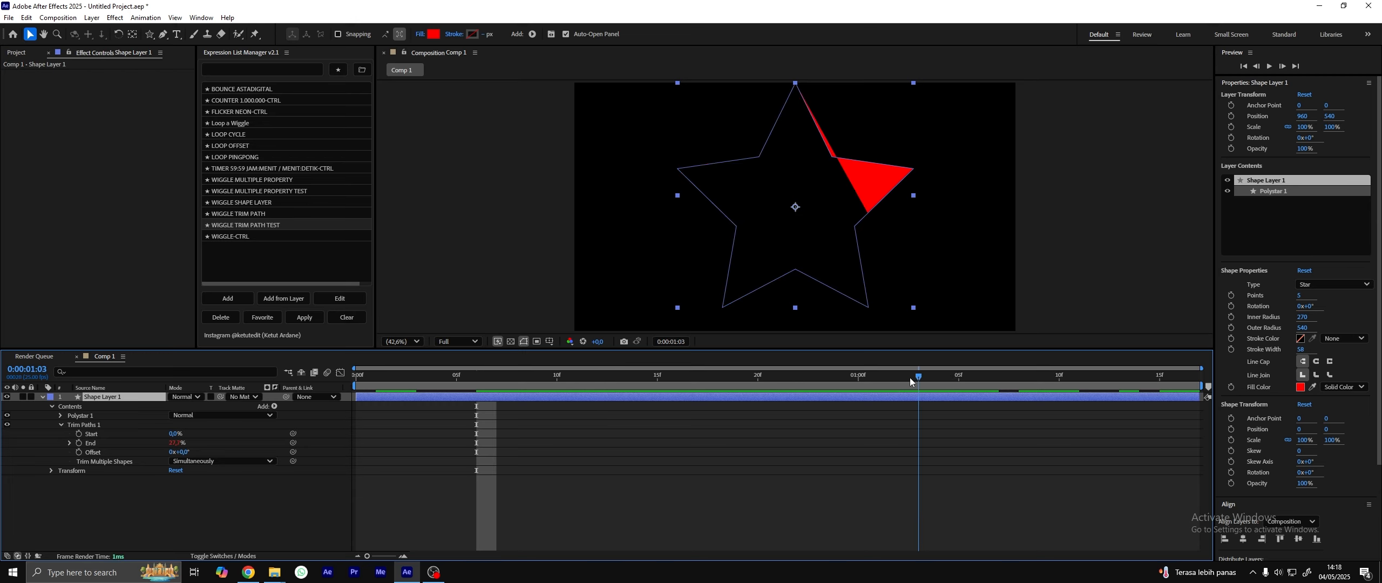
- Replace the star's fill with a red stroke and scrub back to 0:00:00:02 to preview the trimmed outline
left_click(422, 38)
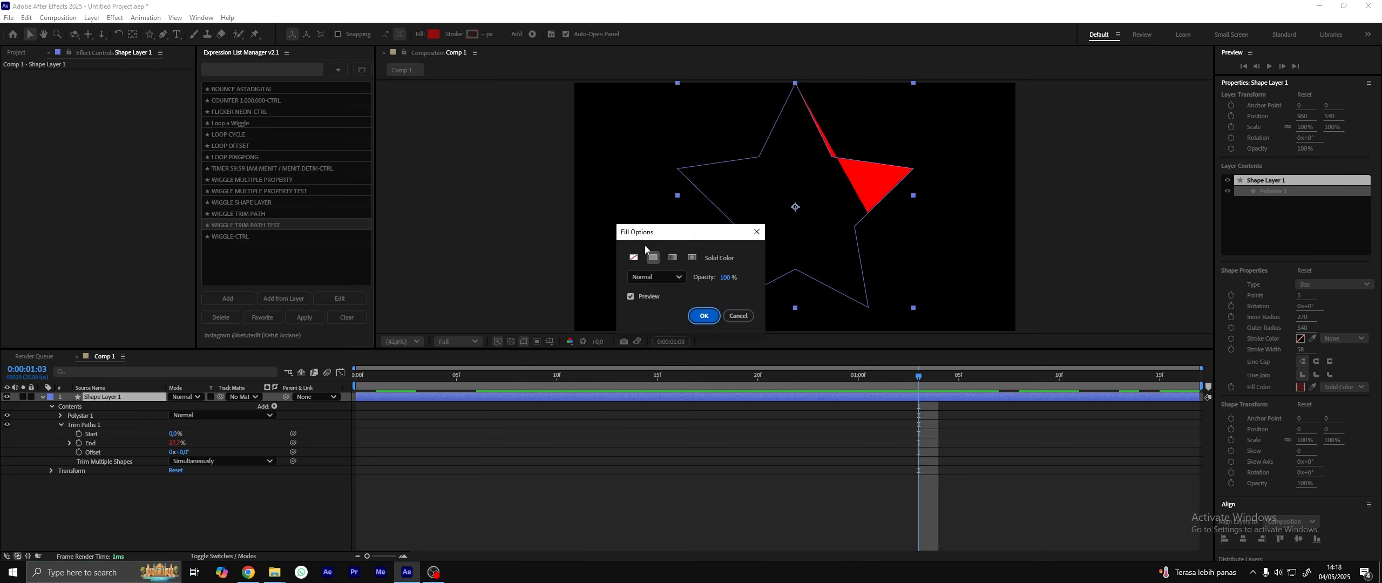
left_click(633, 258)
left_click(704, 316)
left_click(472, 34)
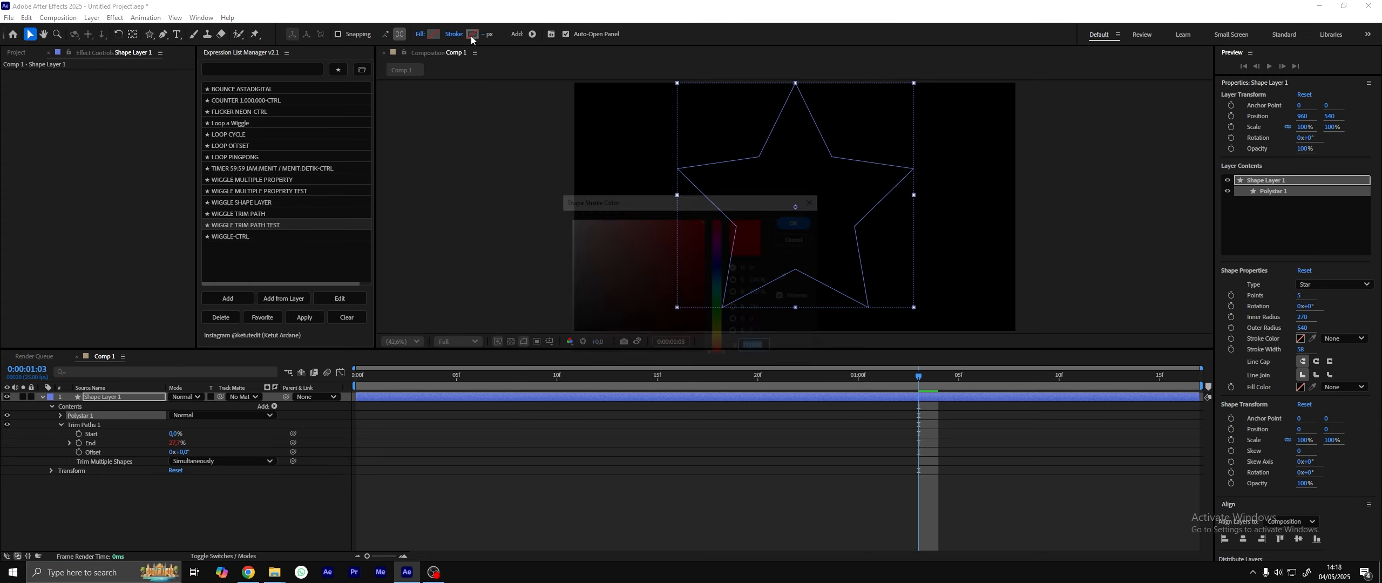
left_click(798, 221)
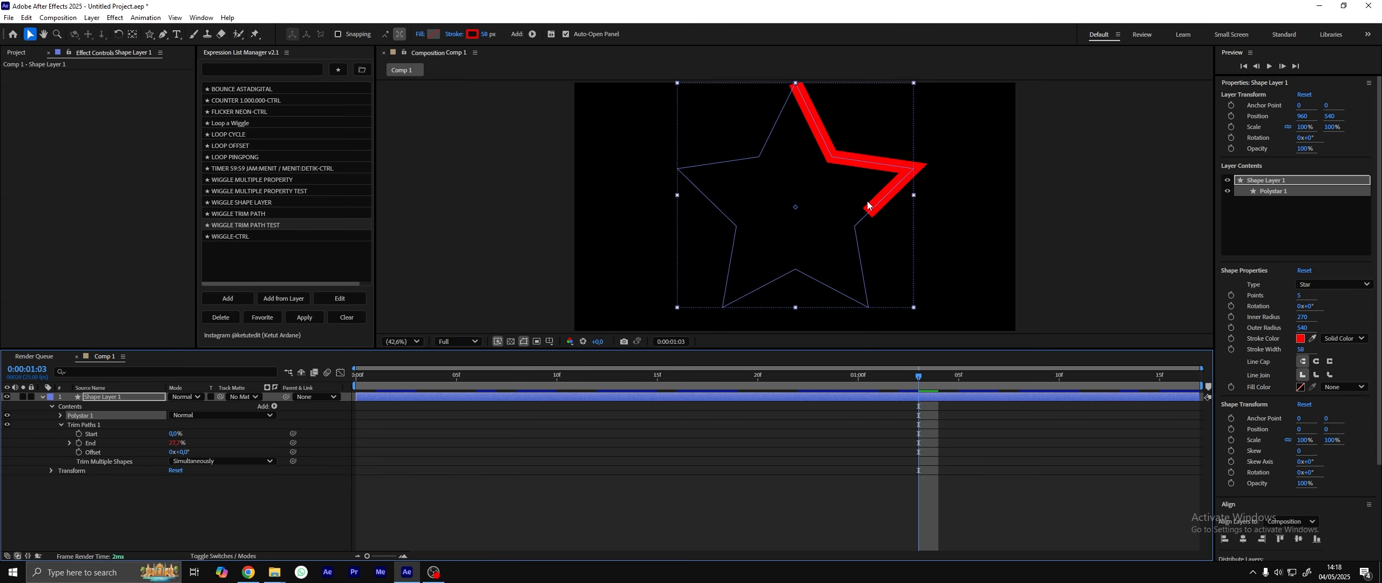
mouse_move(910, 382)
left_mouse_down()
mouse_move(374, 422)
mouse_move(880, 431)
mouse_move(1066, 417)
mouse_move(679, 445)
mouse_move(396, 426)
left_mouse_up()
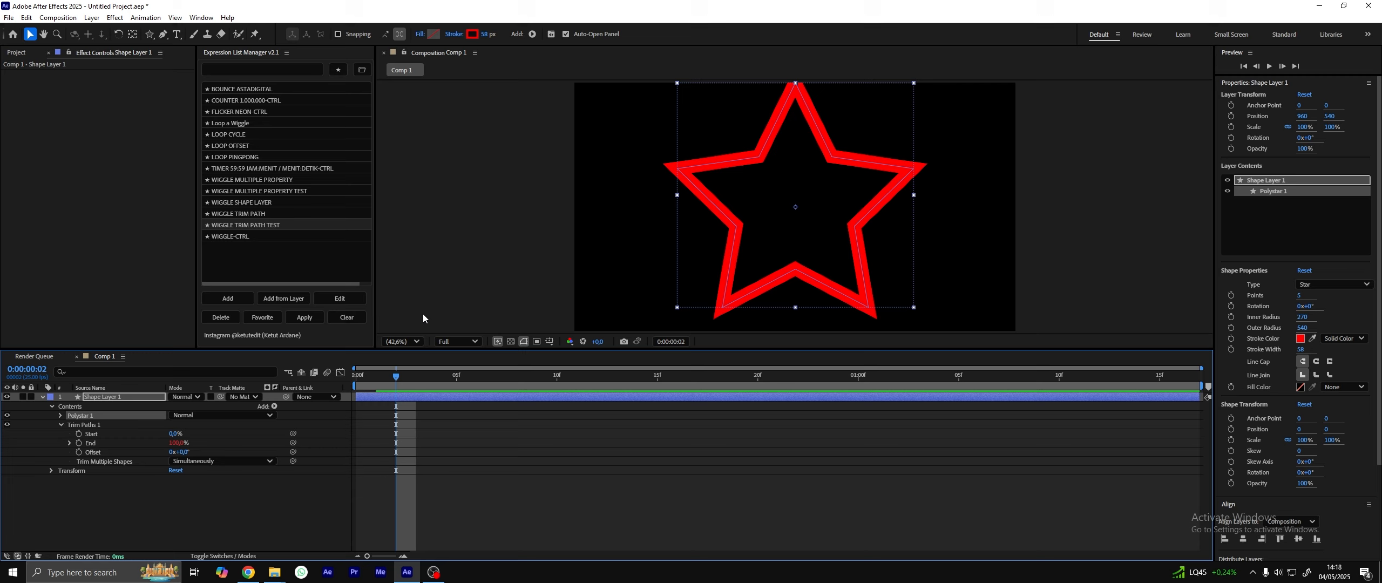
left_click(134, 492)
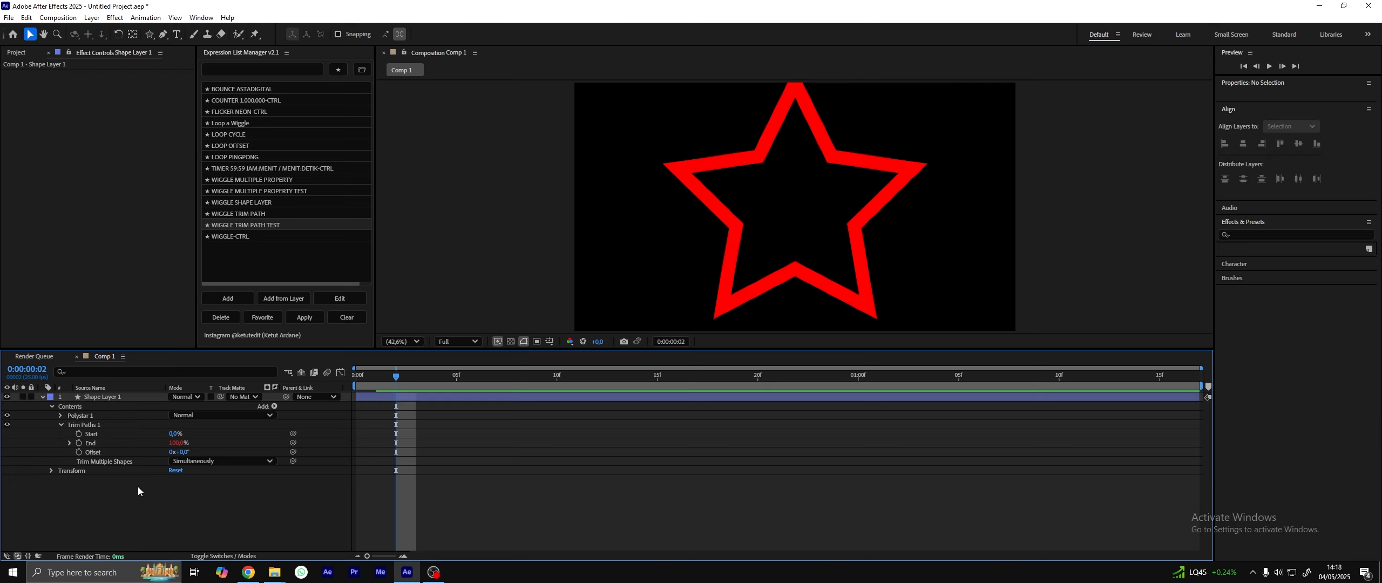
left_click(89, 397)
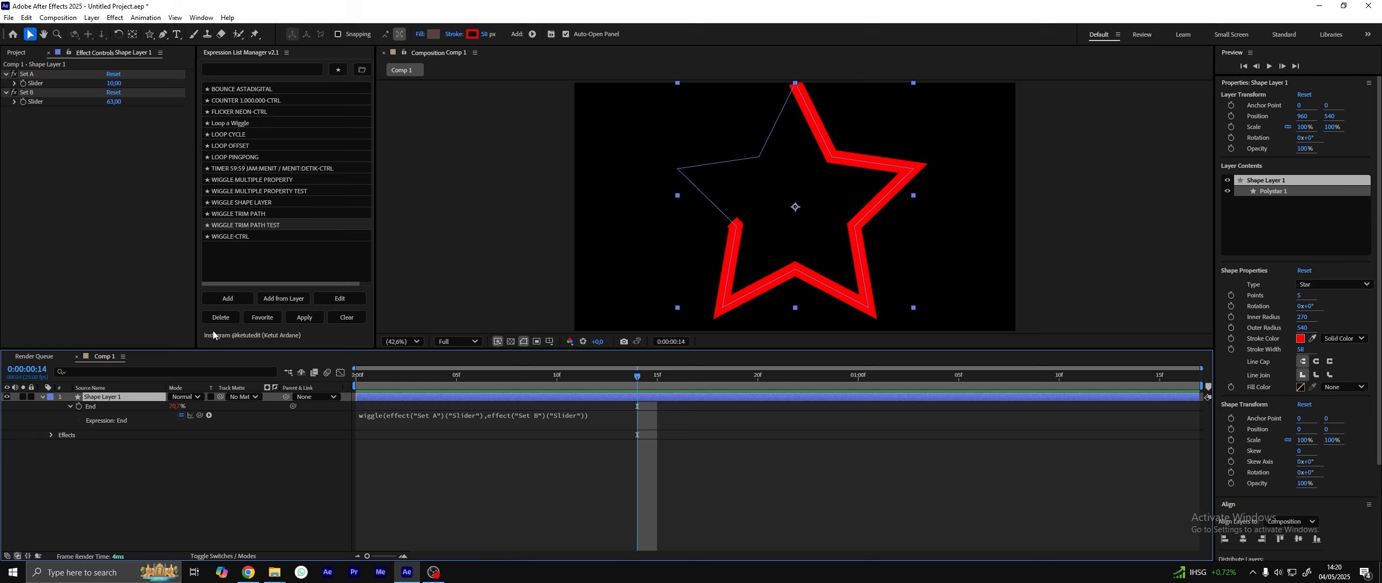
left_click(255, 225)
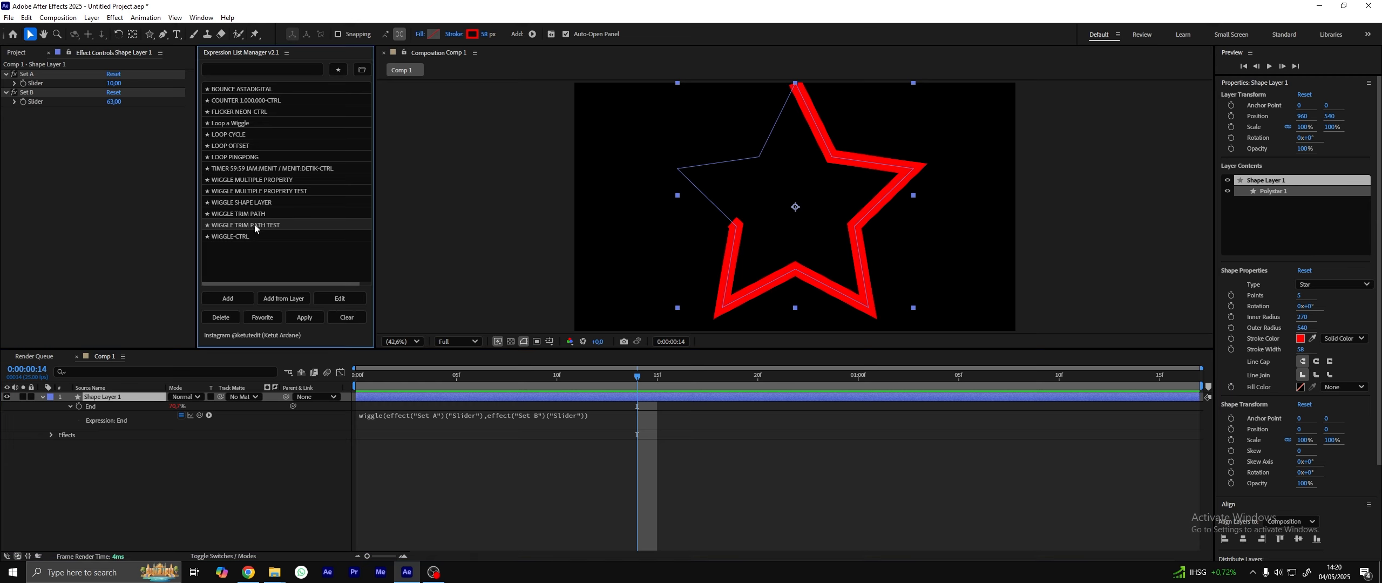
left_click(227, 298)
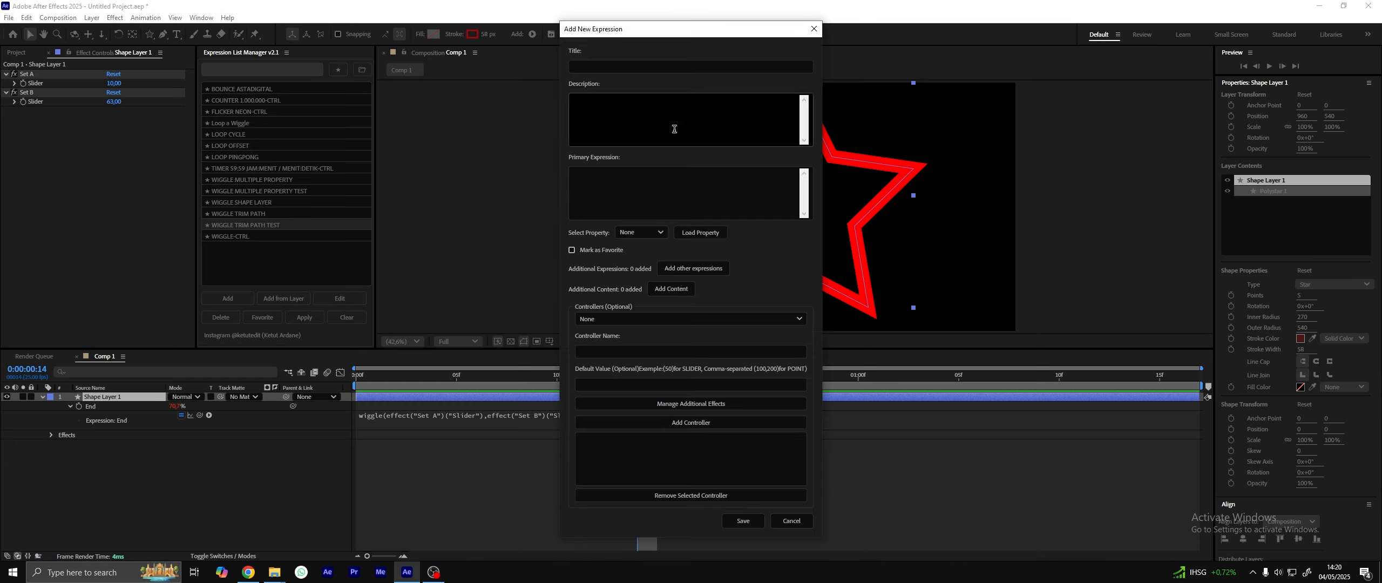
left_click(627, 63)
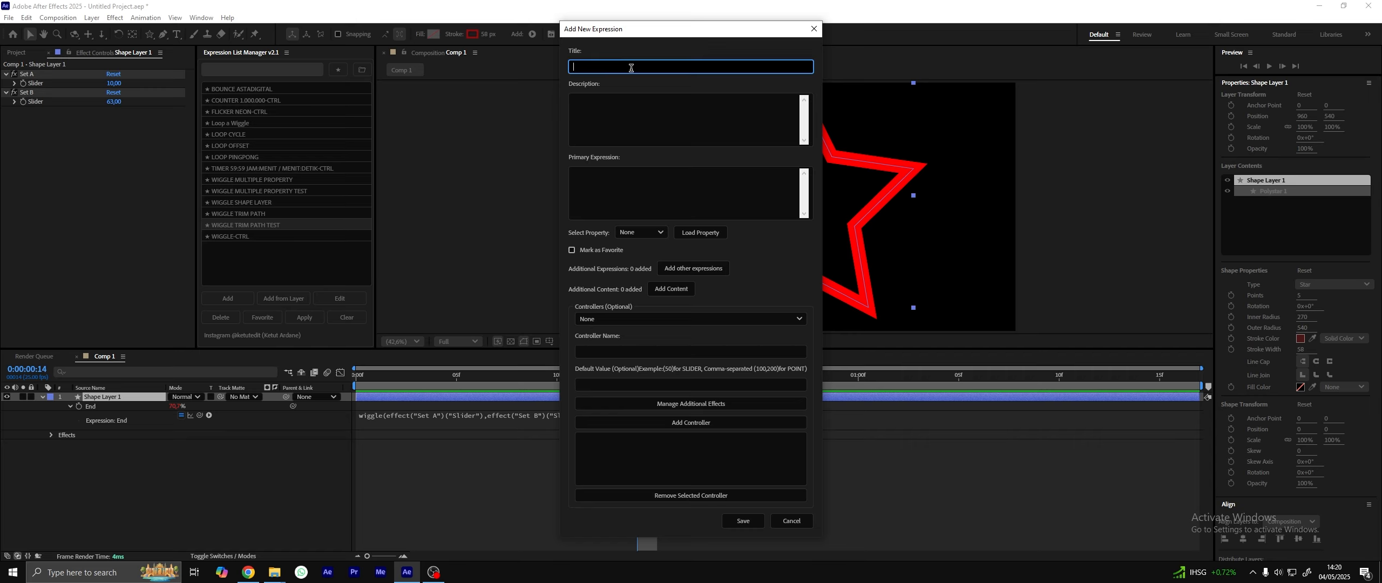
left_click(790, 521)
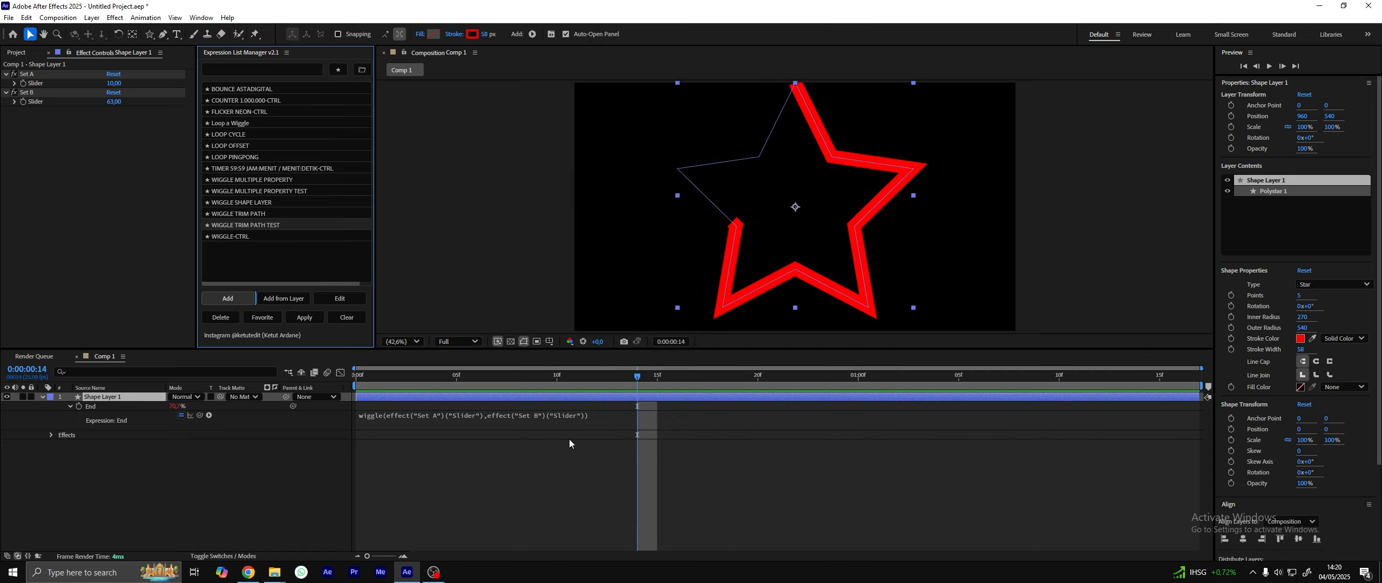
- Copy the whole slider-driven wiggle expression from the star's Trim Paths End property
left_click(538, 416)
right_click(544, 414)
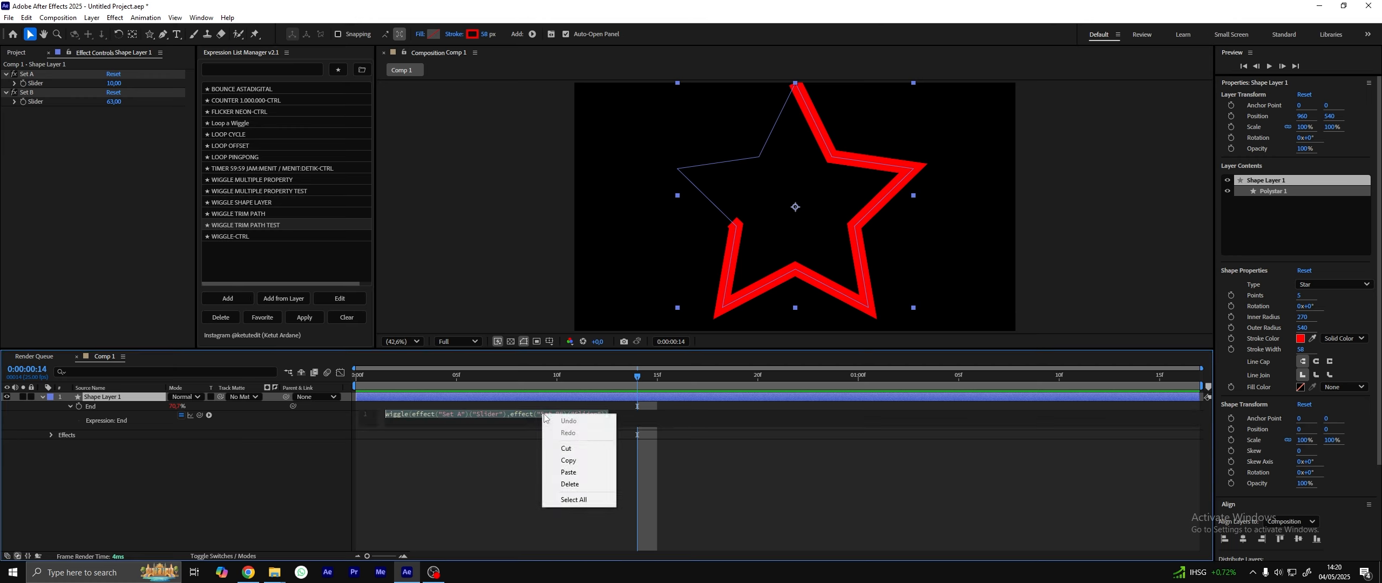
left_click(570, 462)
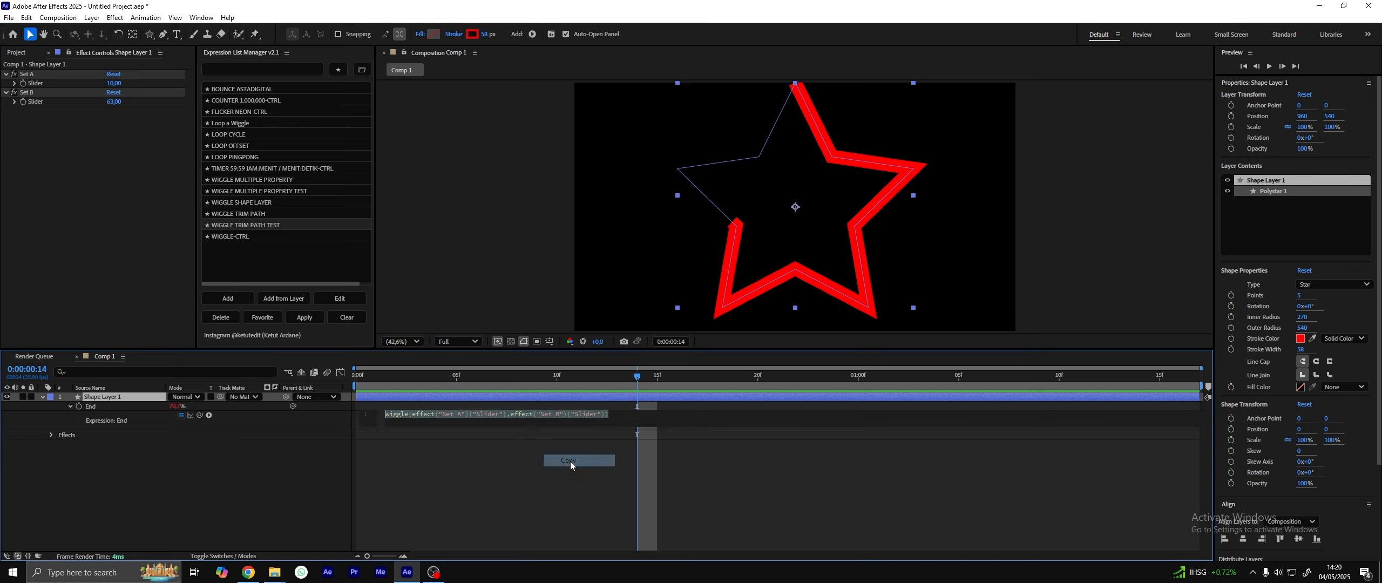
left_click(424, 461)
- Start a new favourite entry titled WIGGLE TRIM PATH CTRL with wiggle(effect("Set A")("Slider"),effect("Set B")("Slider")) pasted as its primary expression
left_click(231, 298)
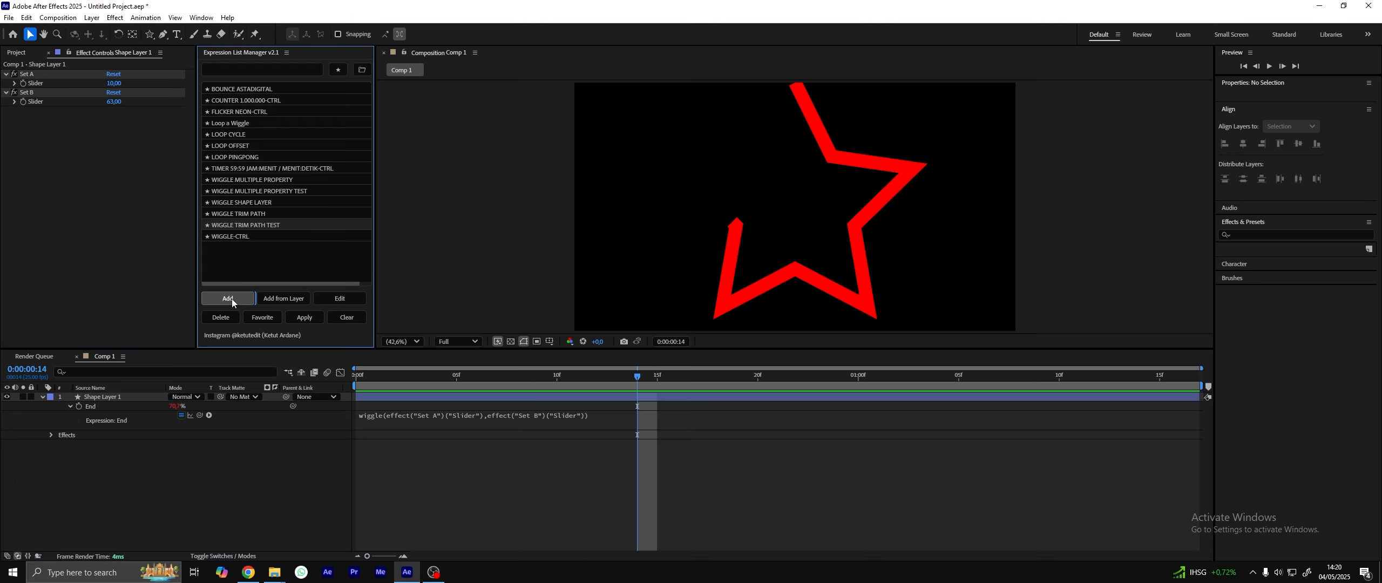
left_click(610, 64)
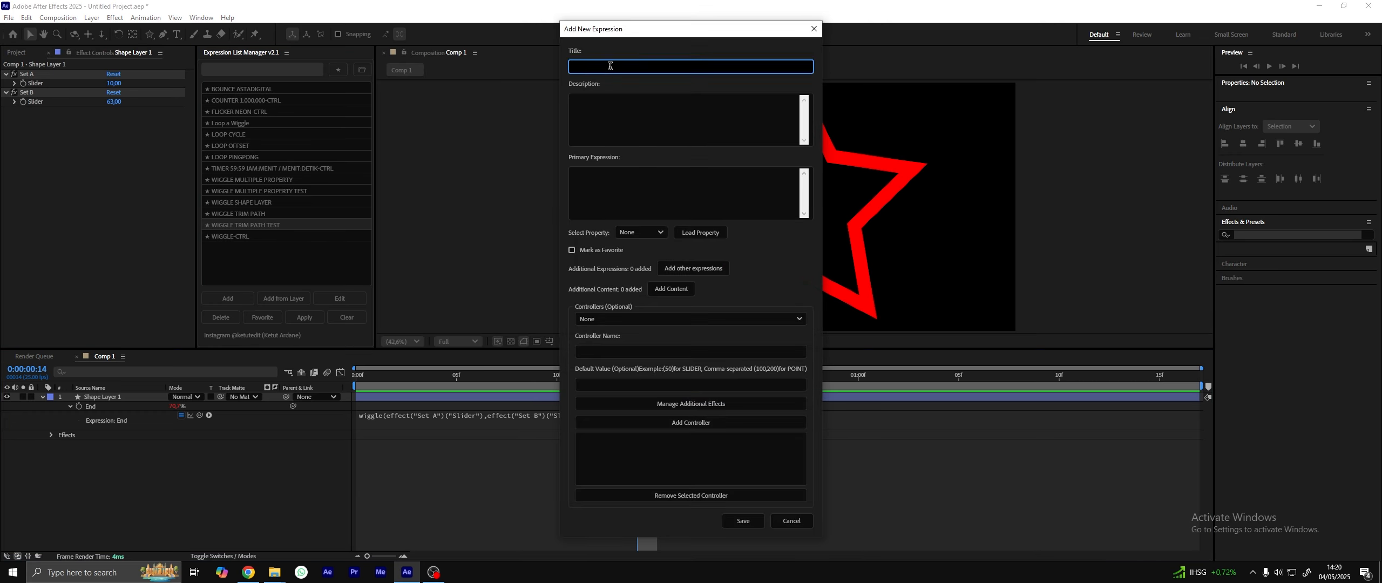
type("WIGGLE TRIM PATH CTRL")
left_click(643, 193)
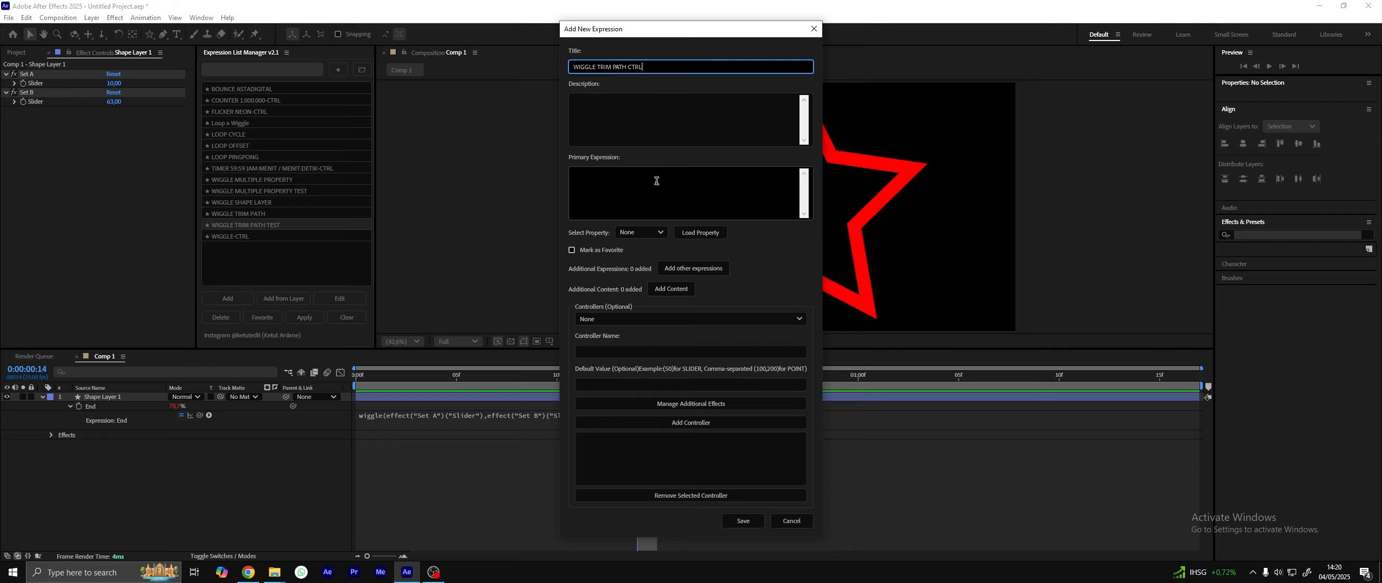
key("ctrl+v")
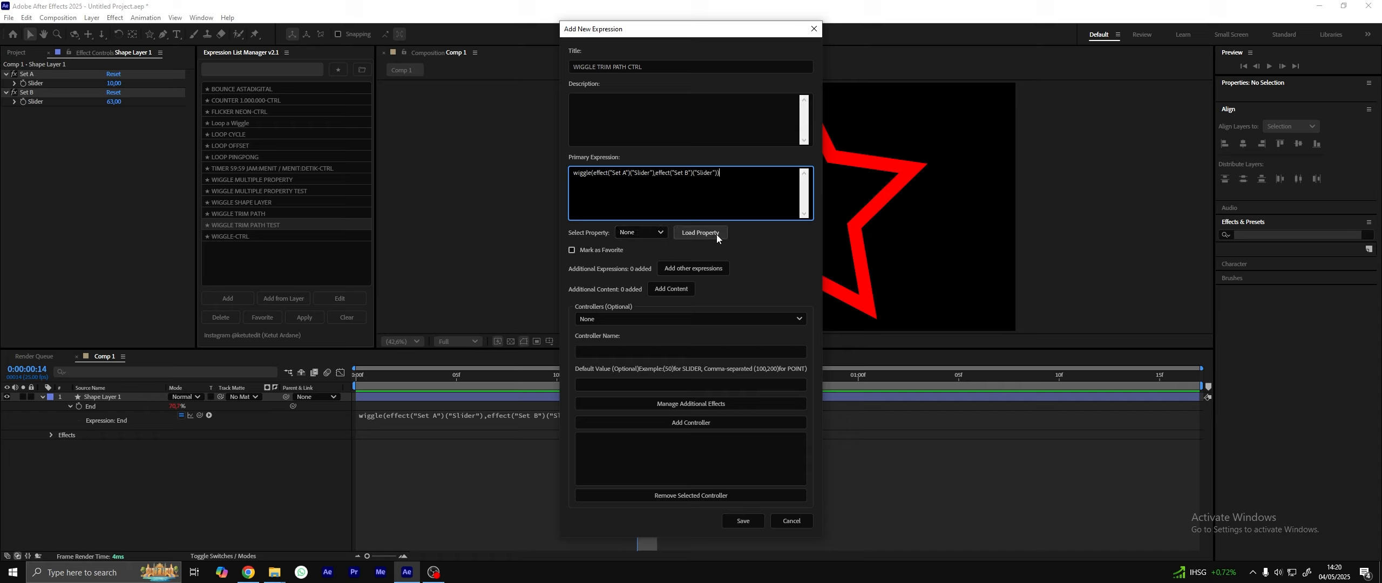
left_click(573, 251)
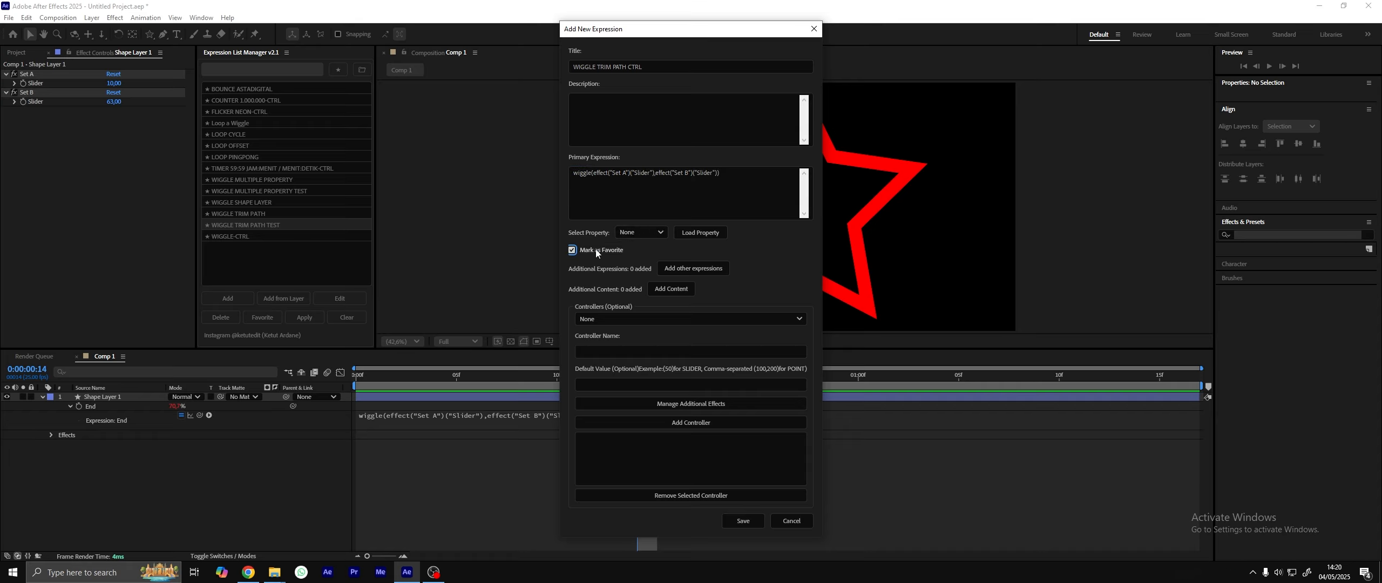
- Add a Slider Control named Set A with a default value of 50 to the new entry
left_click(600, 319)
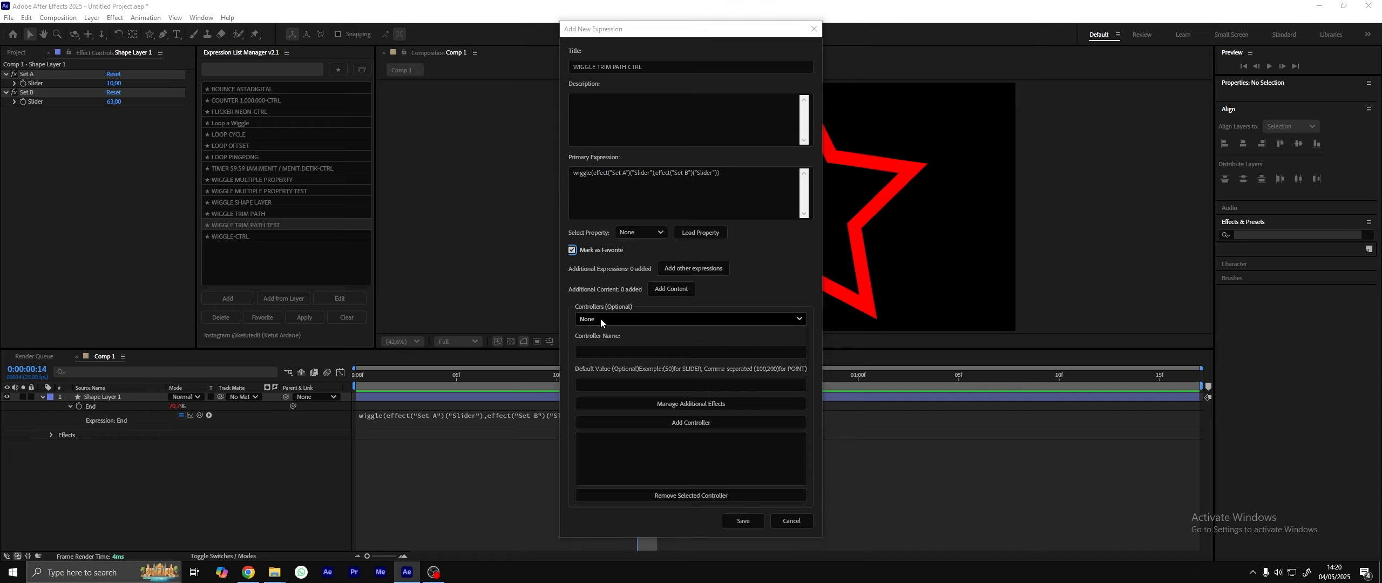
left_click(596, 352)
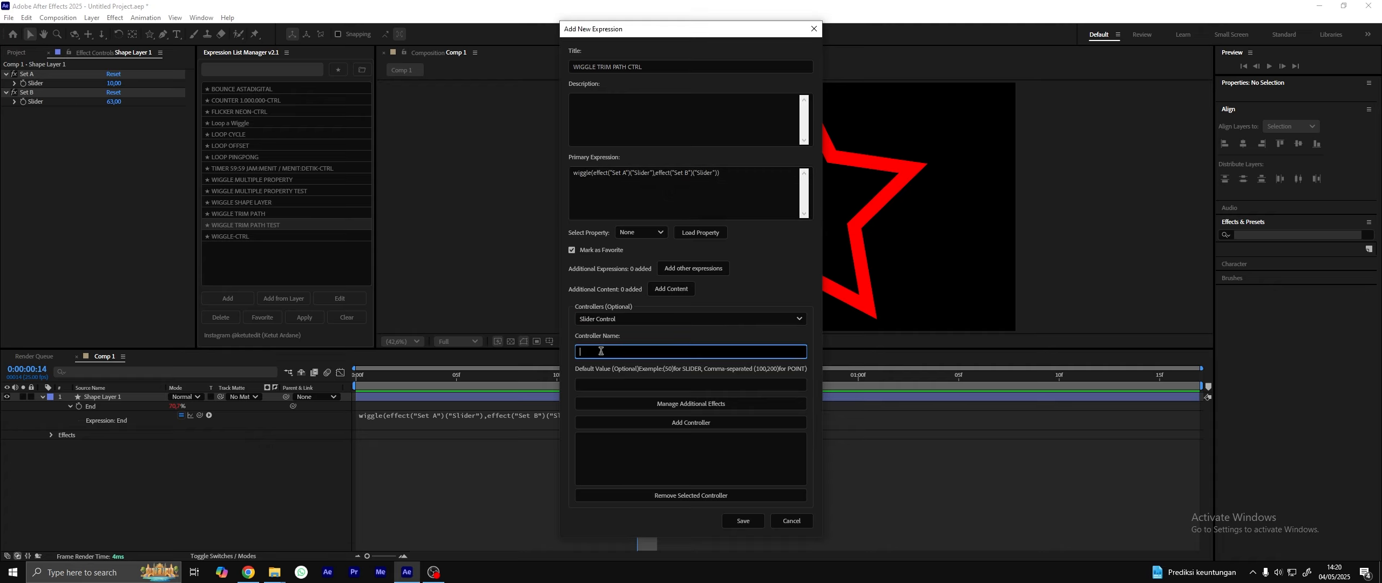
type("et A")
key("Tab")
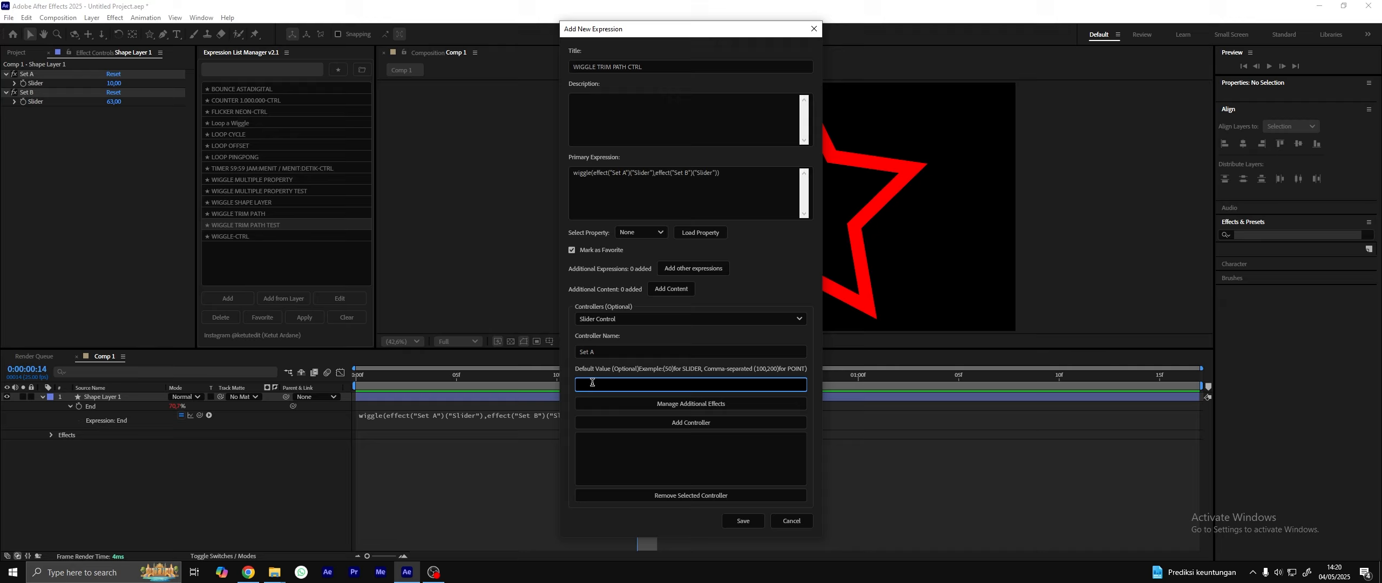
type("50")
left_click(708, 424)
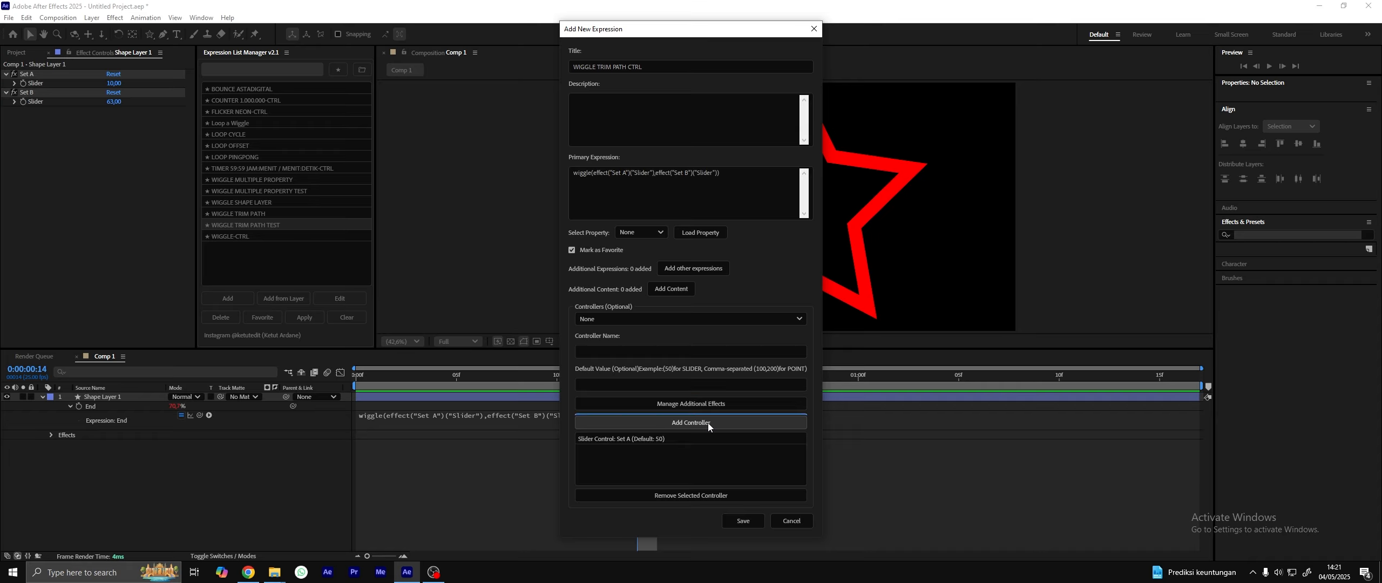
- Add a second Slider Control to the entry, named Set B with a default value of 100
left_click(610, 319)
left_click(609, 348)
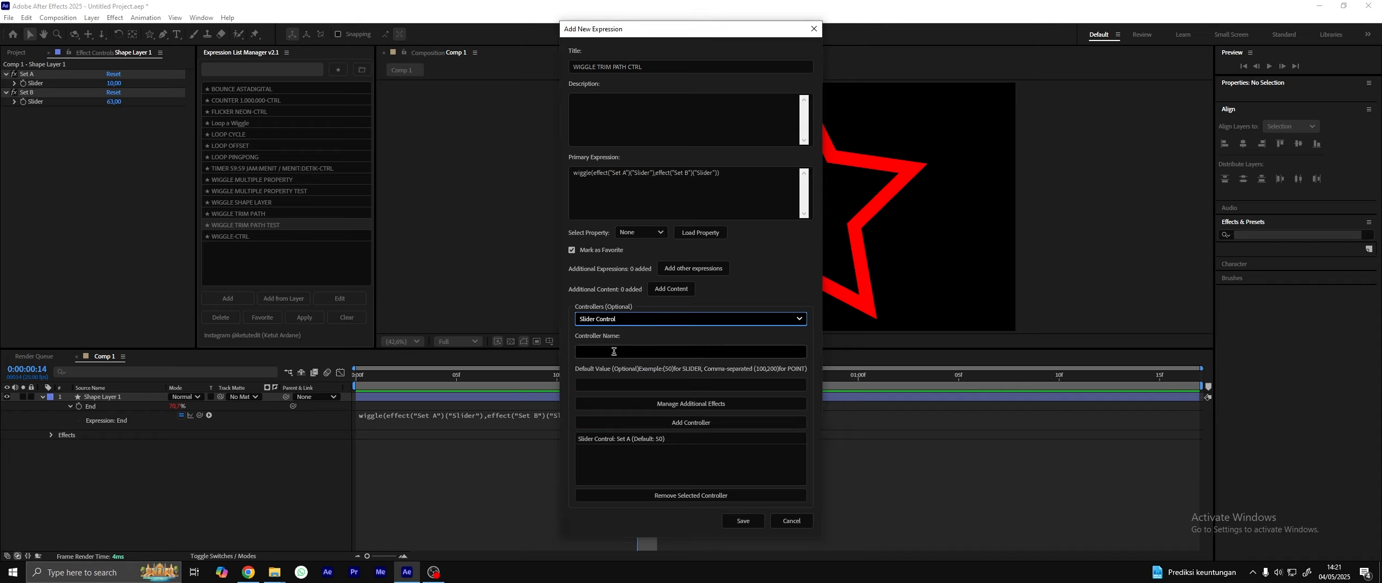
left_click(616, 352)
type("Set B")
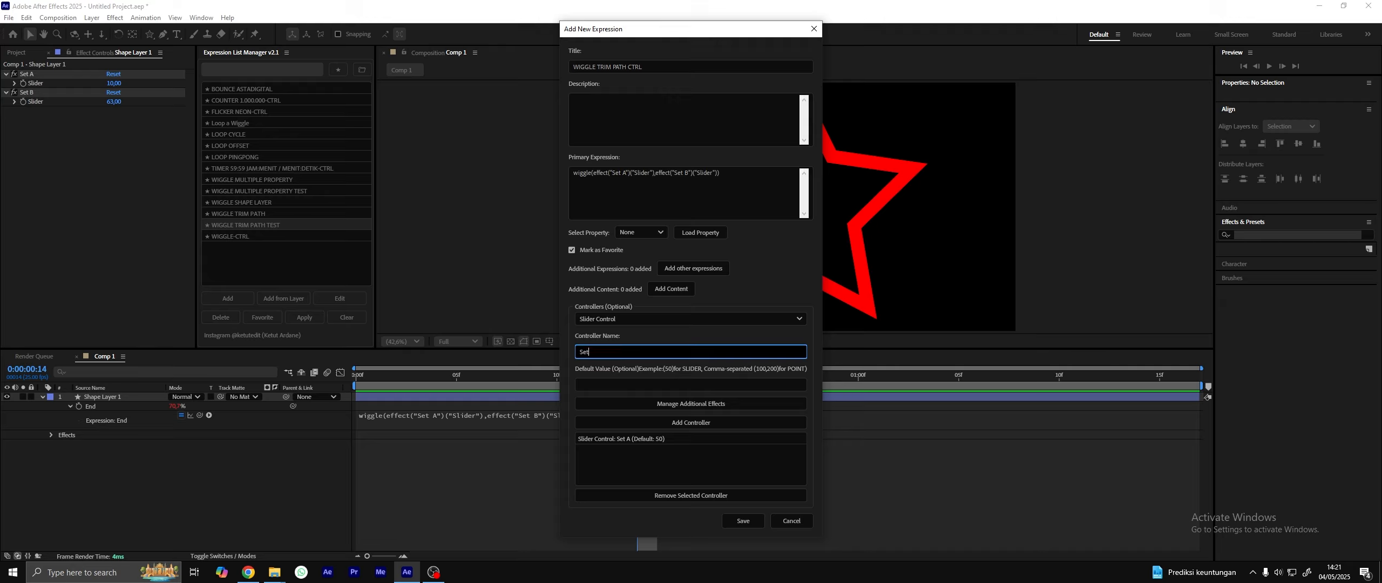
left_click(600, 383)
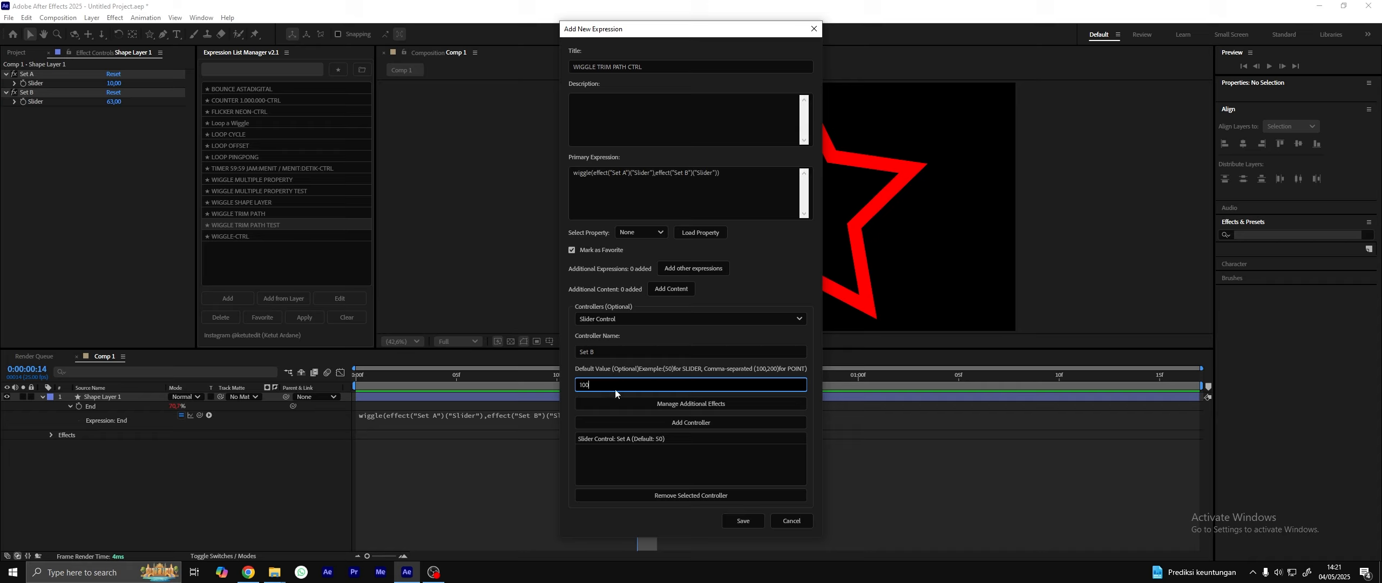
left_click(654, 424)
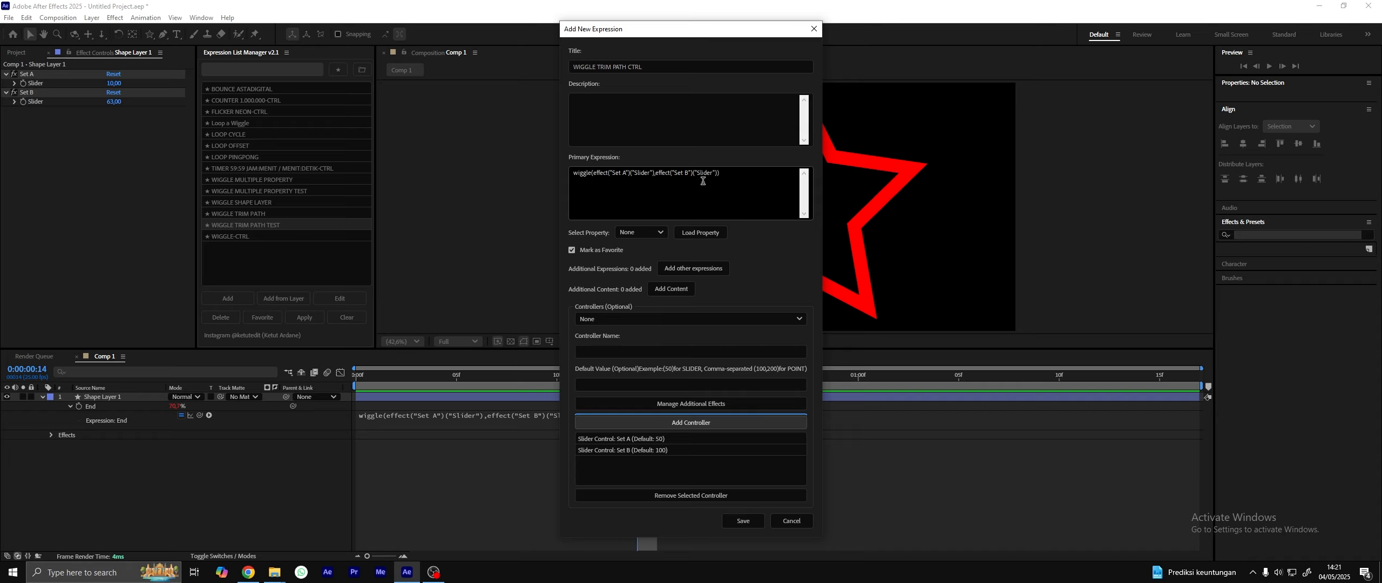
- Save the new WIGGLE TRIM PATH CTRL entry with its target property left at None
left_click(645, 231)
left_click(642, 233)
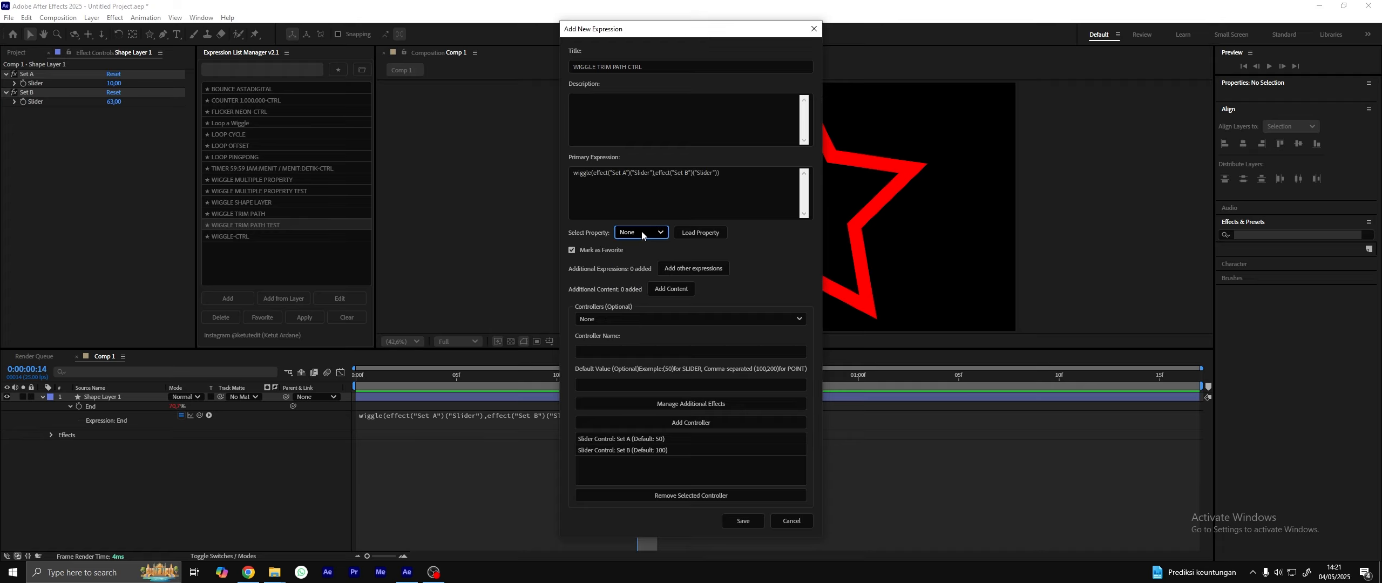
left_click(678, 233)
left_click(737, 325)
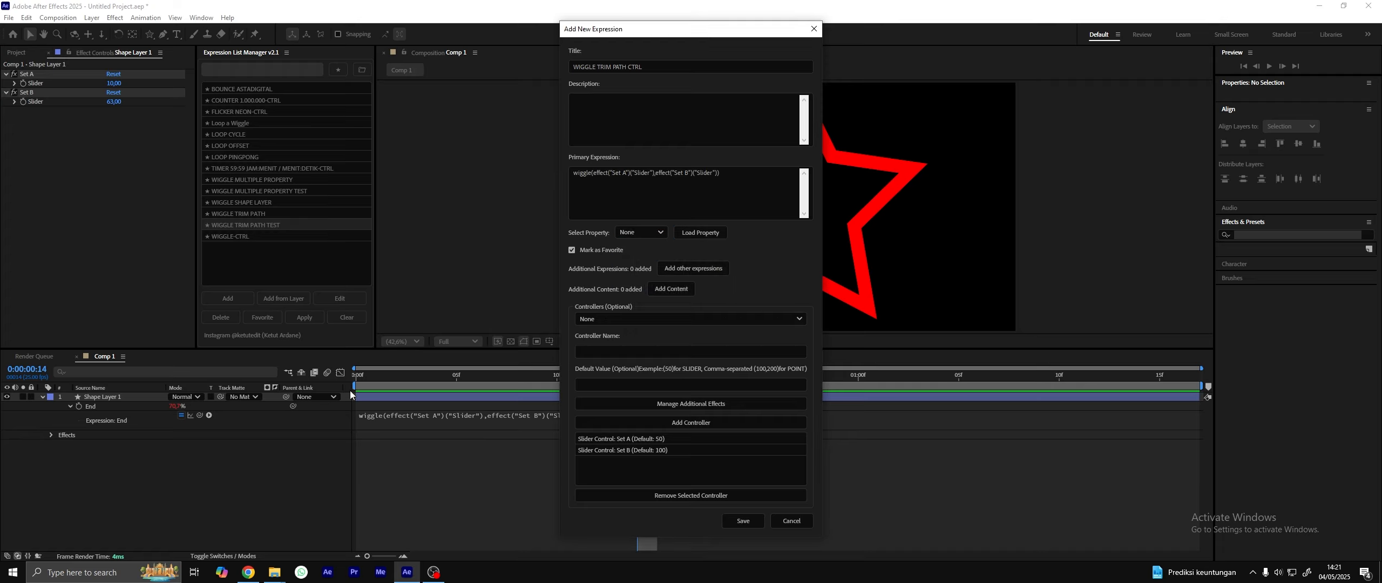
left_click(113, 397)
left_click(750, 525)
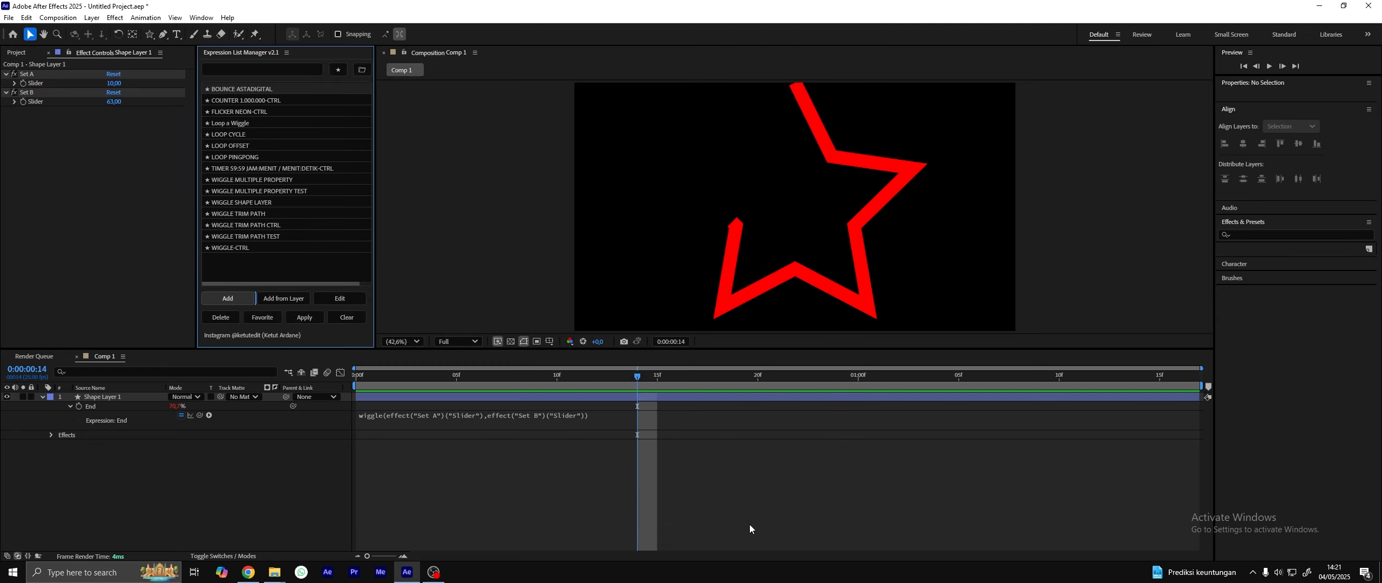
- Edit the WIGGLE TRIM PATH CTRL entry to target Contents > Trim Paths 1 > End, loaded from Shape Layer 1, and save it
left_click(278, 225)
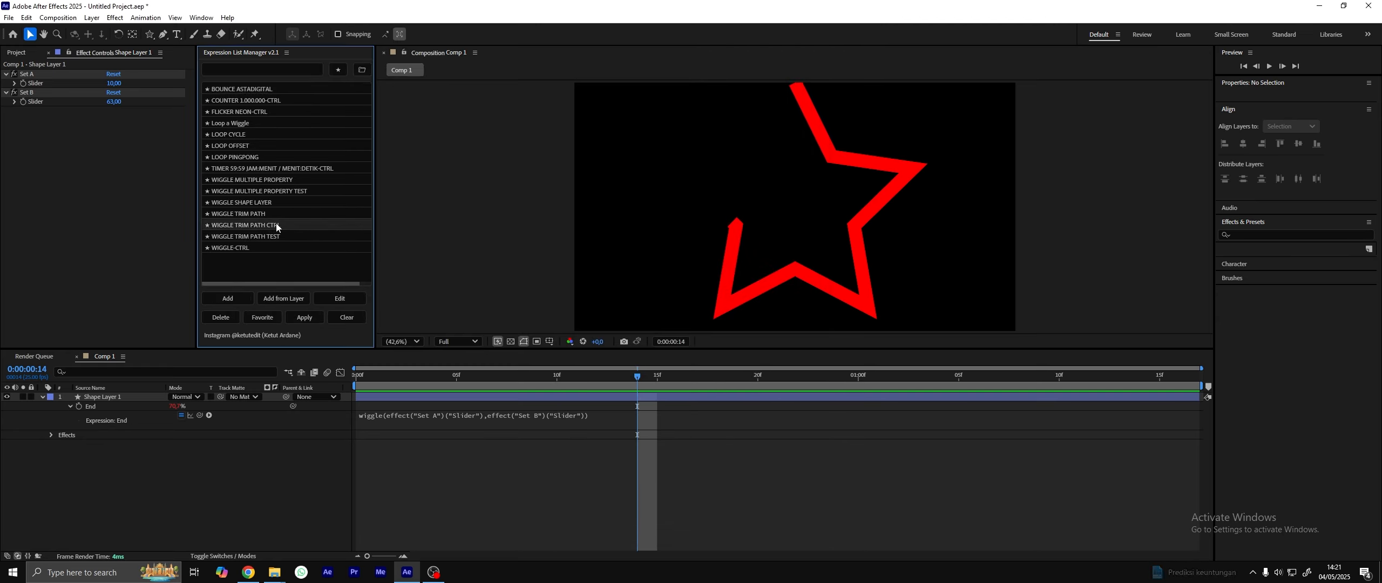
left_click(117, 397)
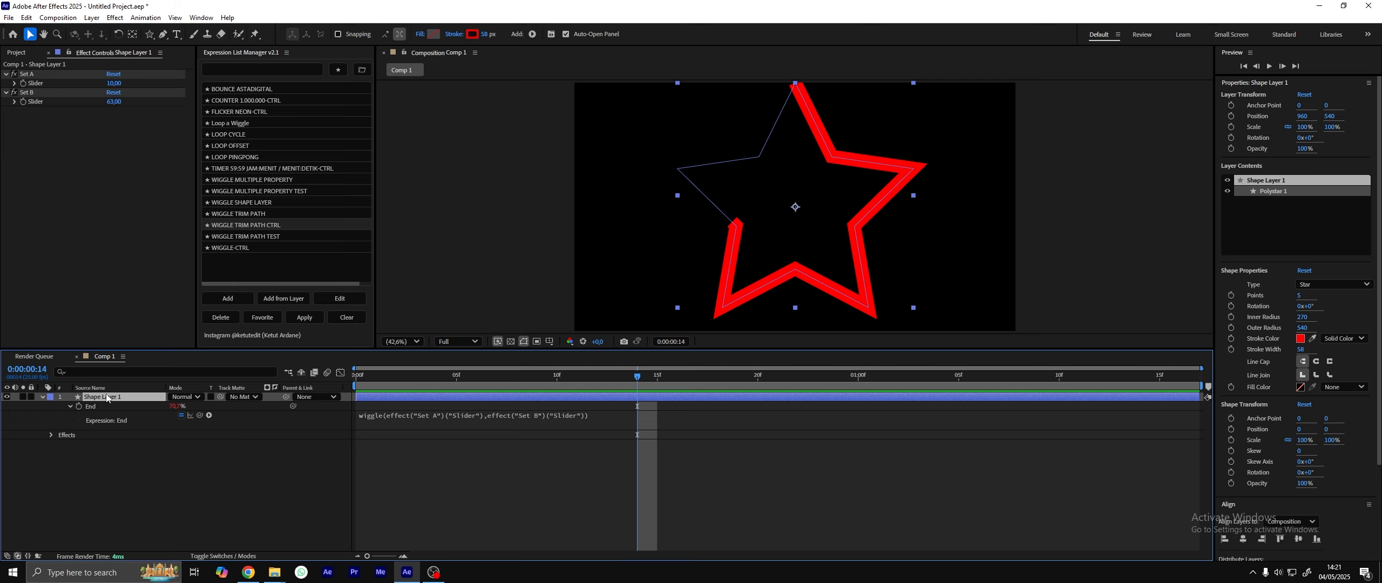
left_click(270, 225)
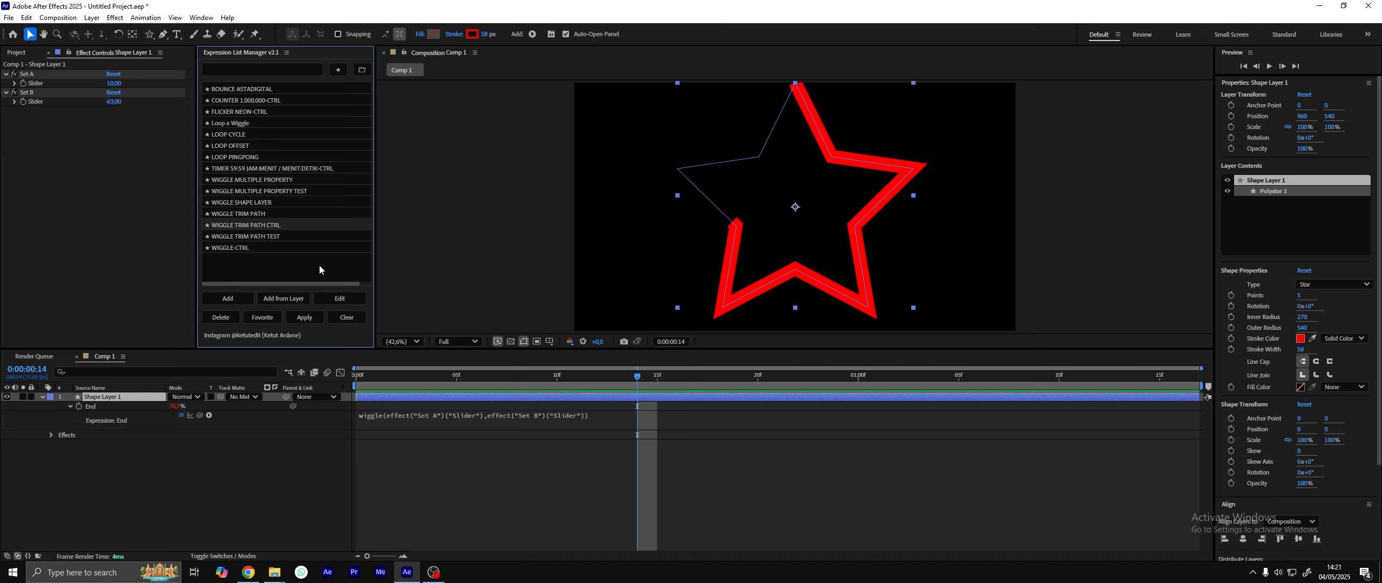
left_click(340, 300)
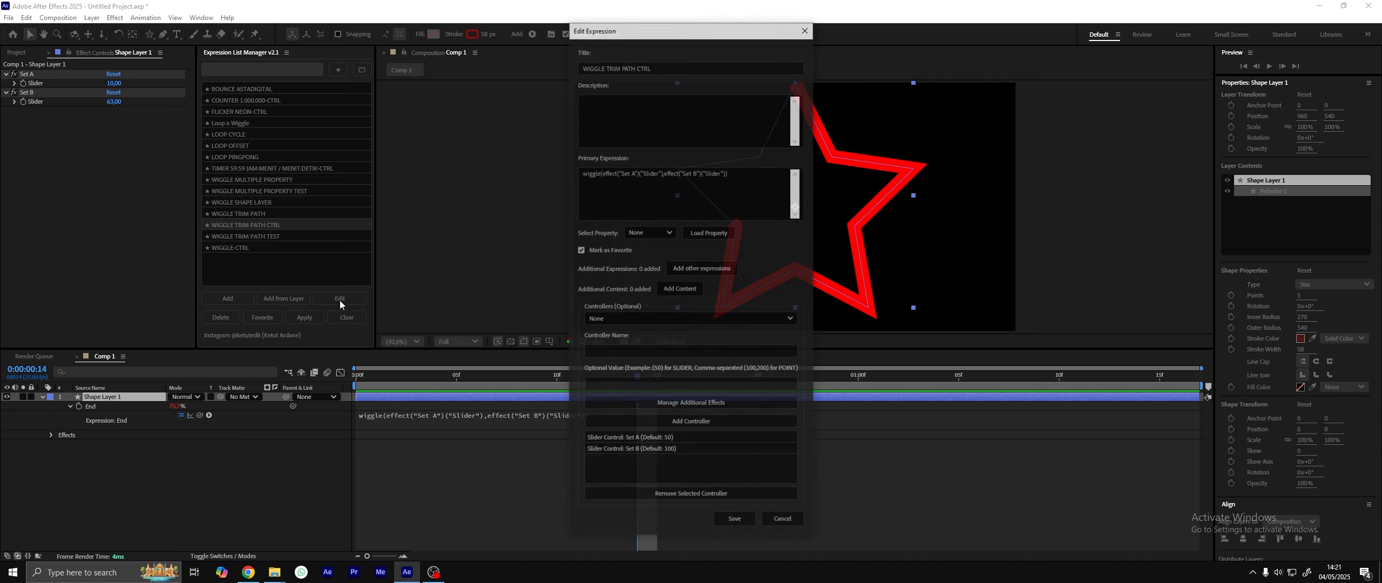
left_click(715, 233)
left_click_drag(799, 214, 796, 241)
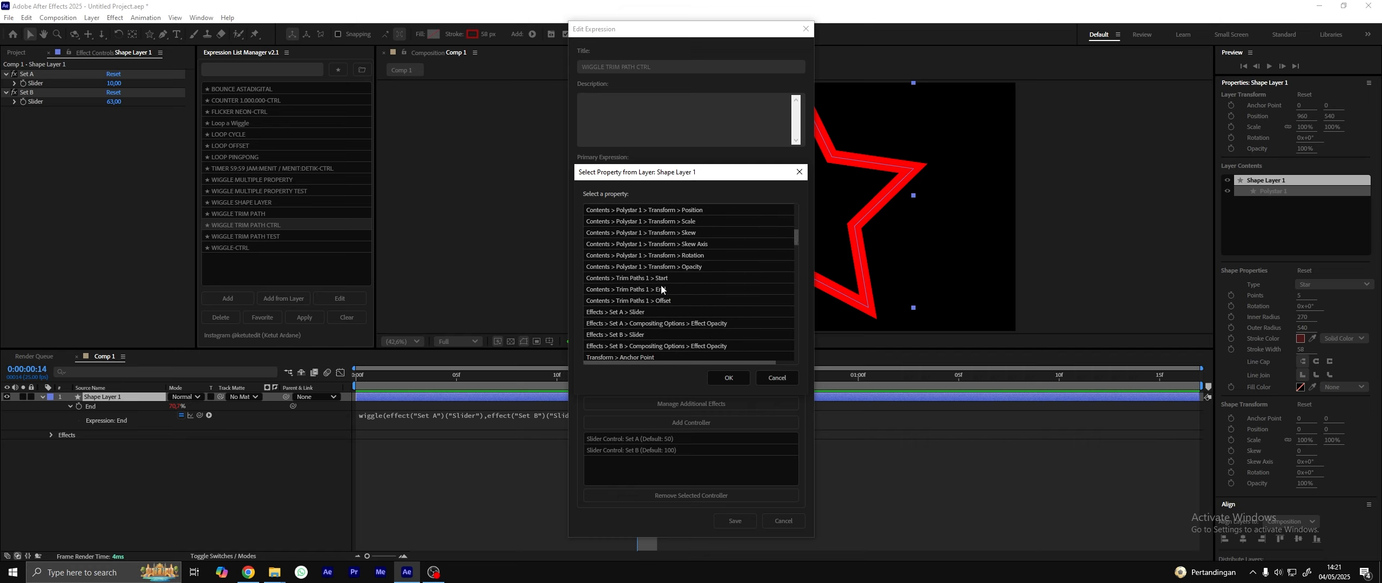
left_click(648, 290)
left_click(741, 376)
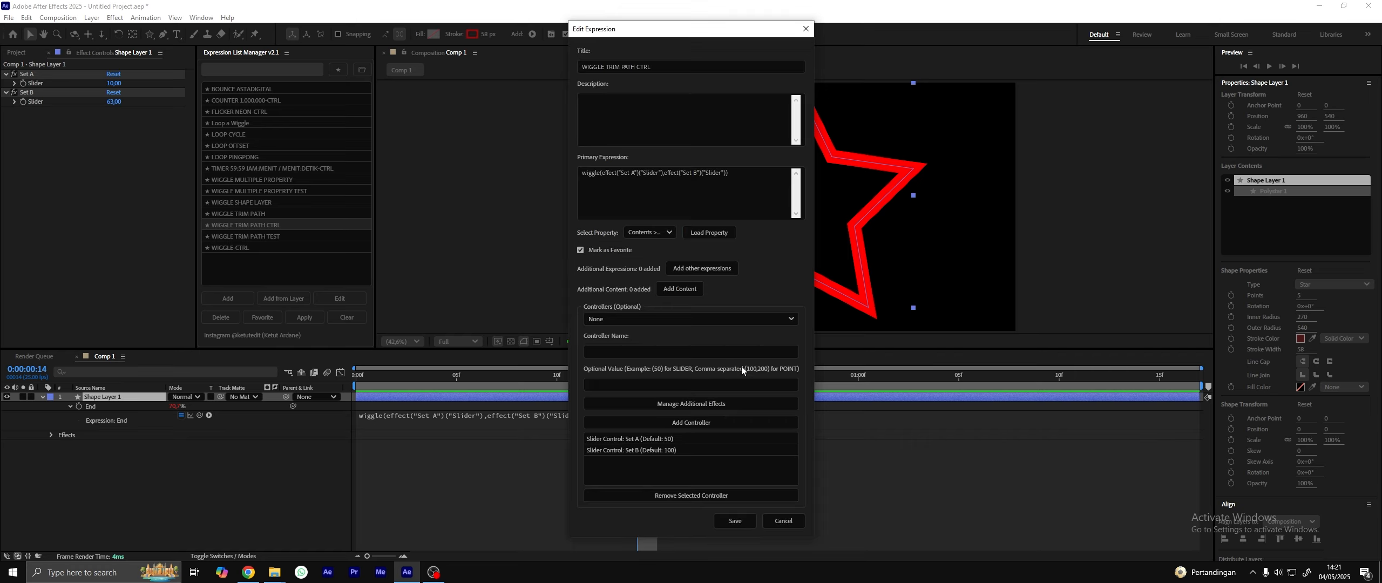
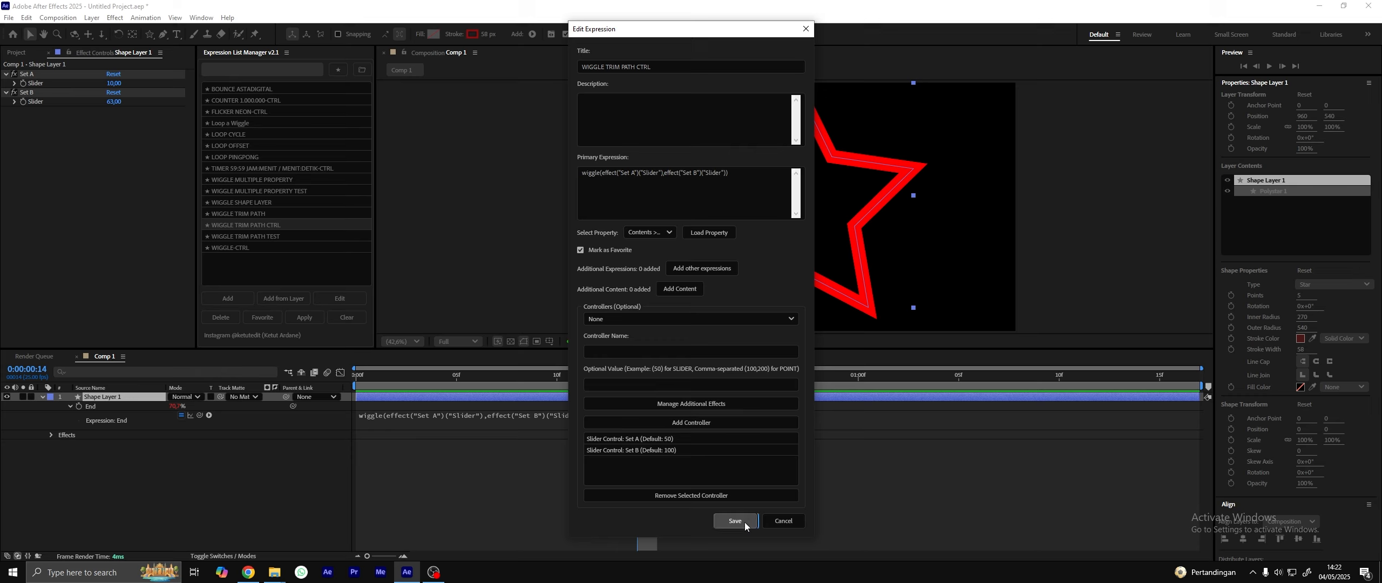
left_click(735, 521)
- Restore the plain star layer without Trim Paths or slider effects and scale it down to about 79.9%
left_click(283, 227)
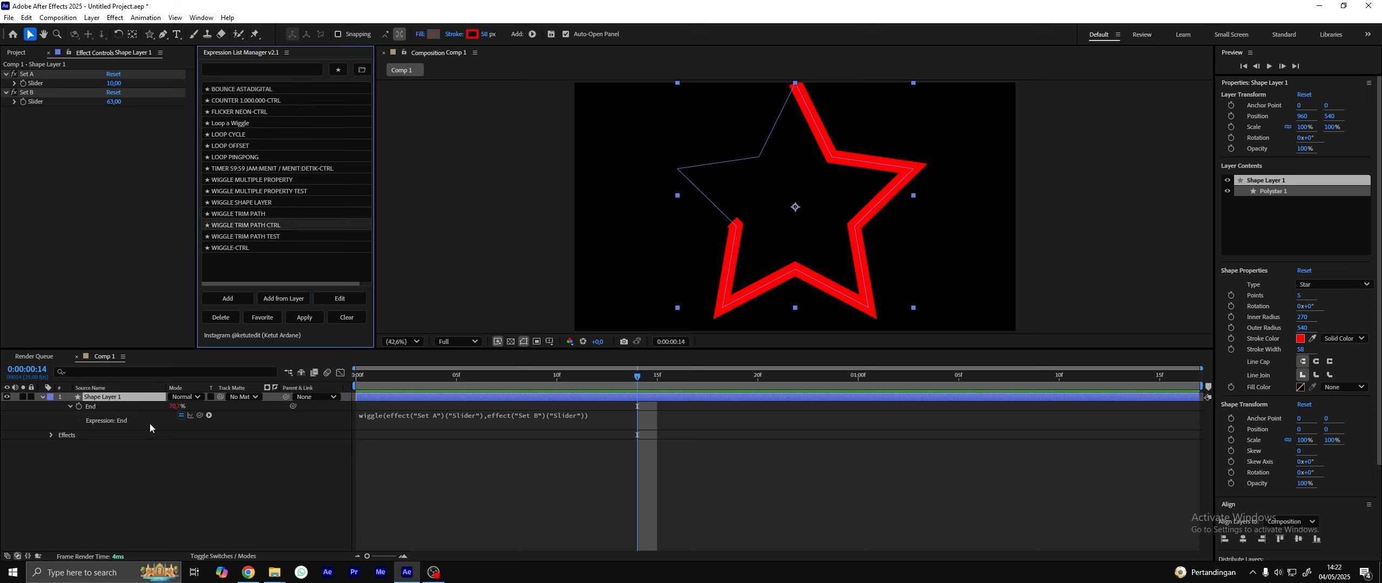
left_click(114, 402)
key("Delete")
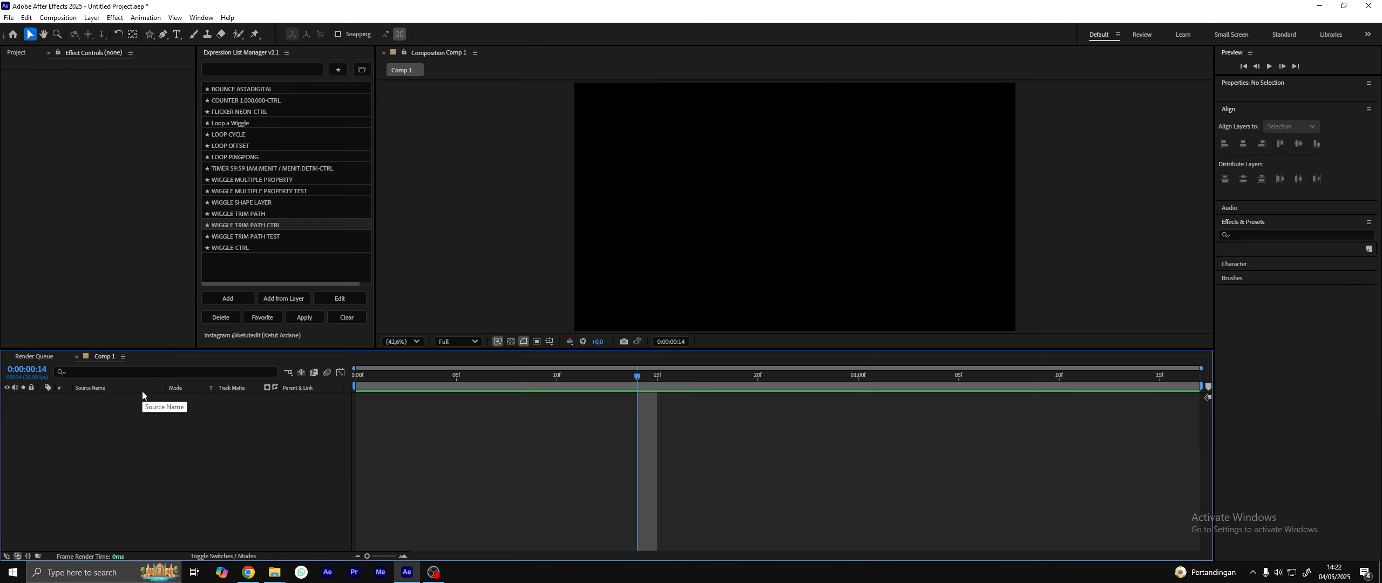
key("ctrl+z")
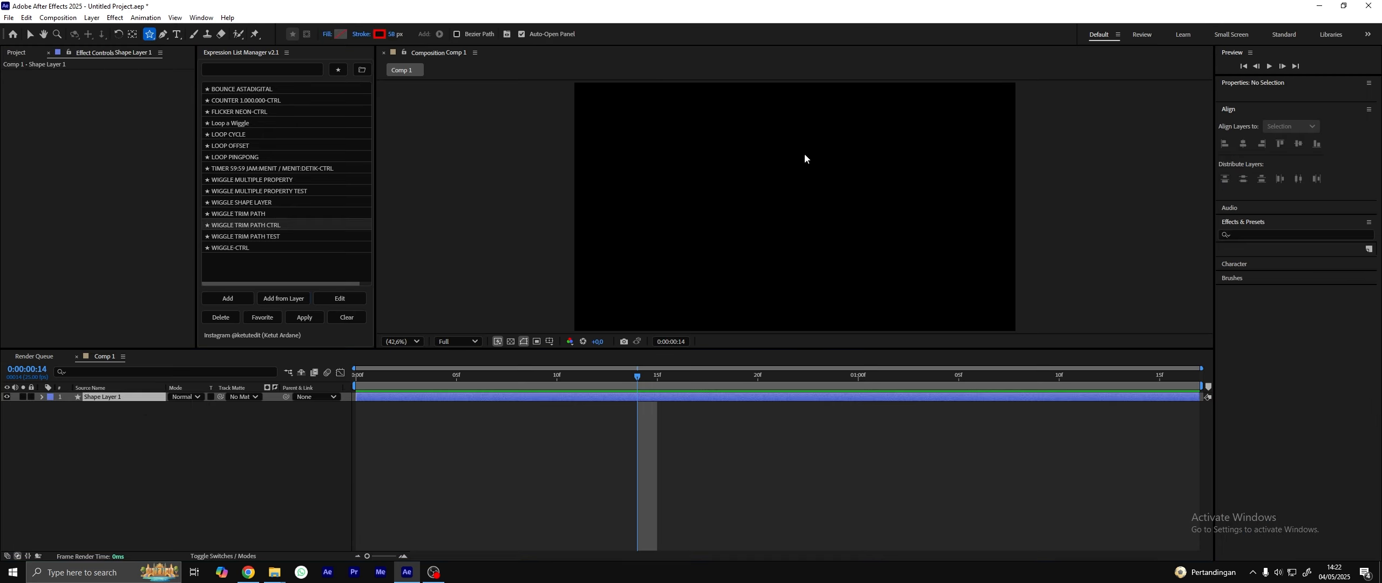
left_click(106, 404)
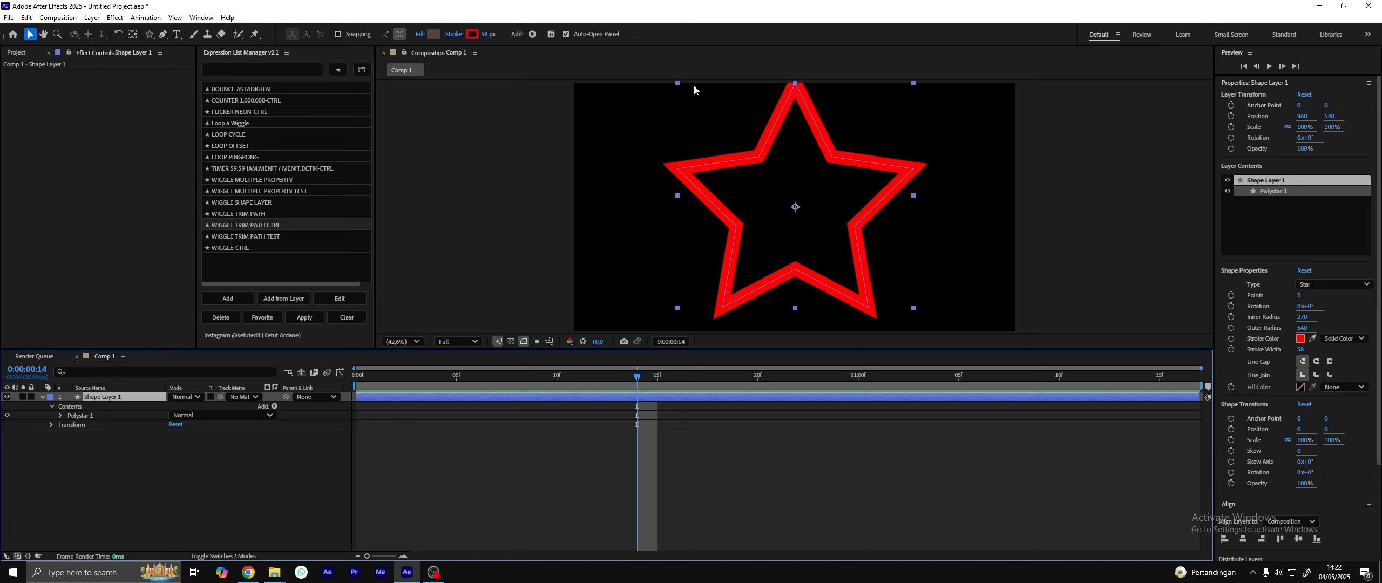
left_click_drag(678, 83, 701, 108)
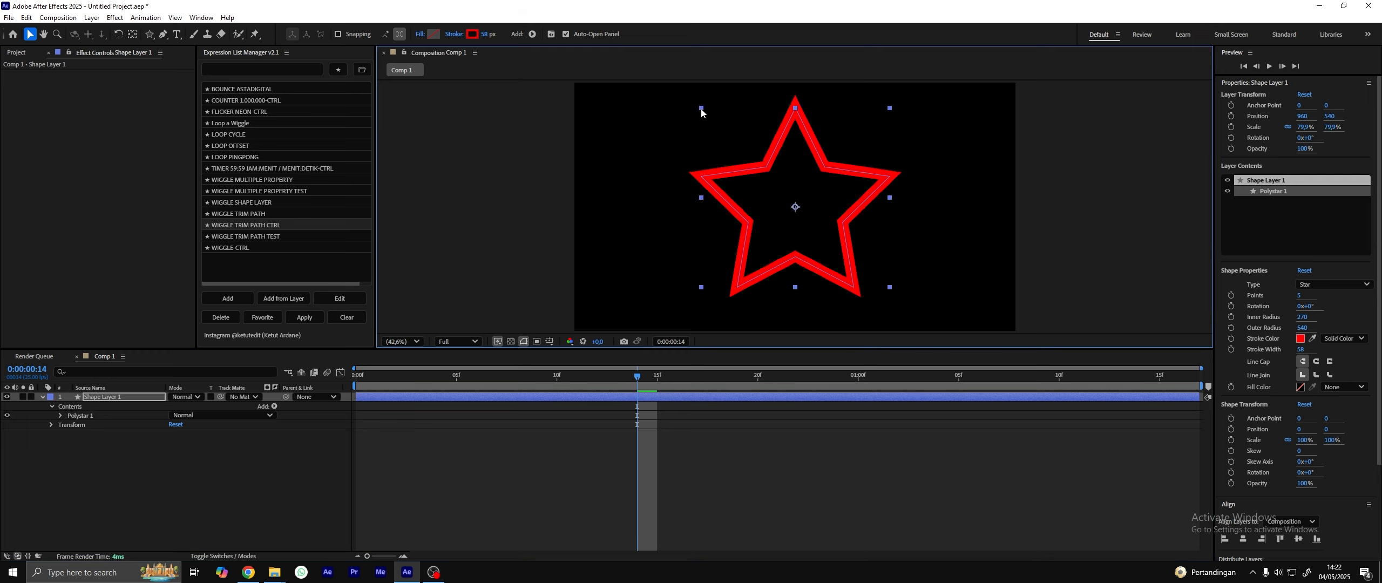
- Try to apply WIGGLE TRIM PATH CTRL with controllers and null object to the plain star layer, and undo the attempt
left_click(114, 398)
left_click(271, 229)
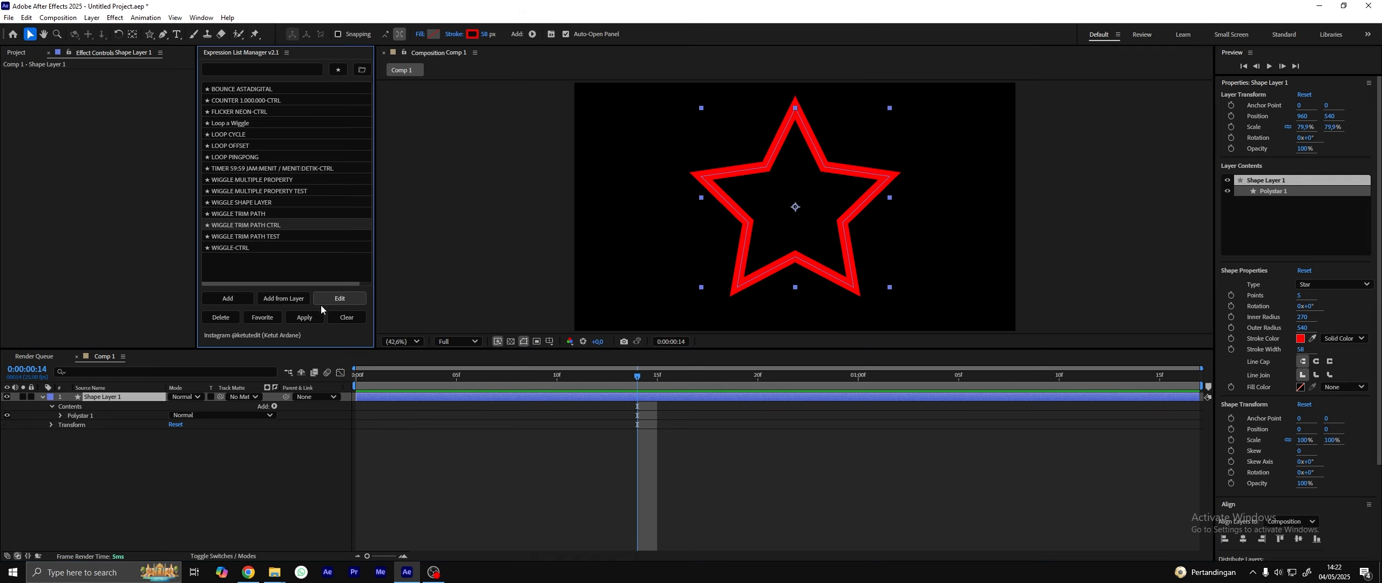
left_click(304, 318)
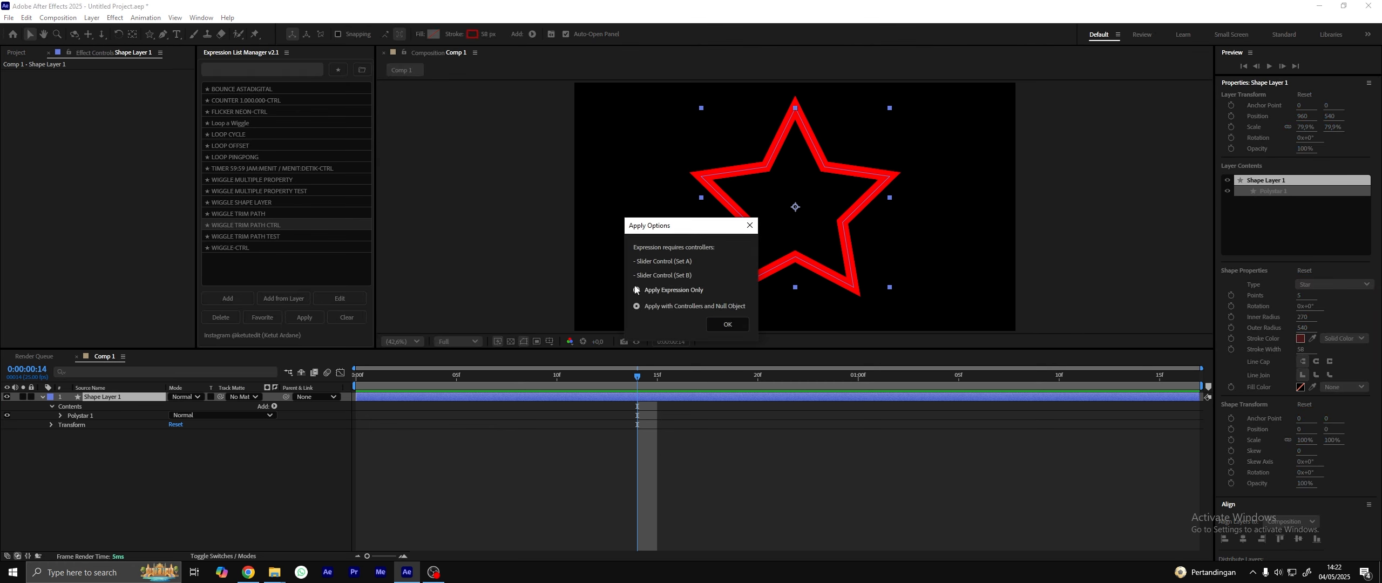
left_click(636, 306)
left_click(728, 324)
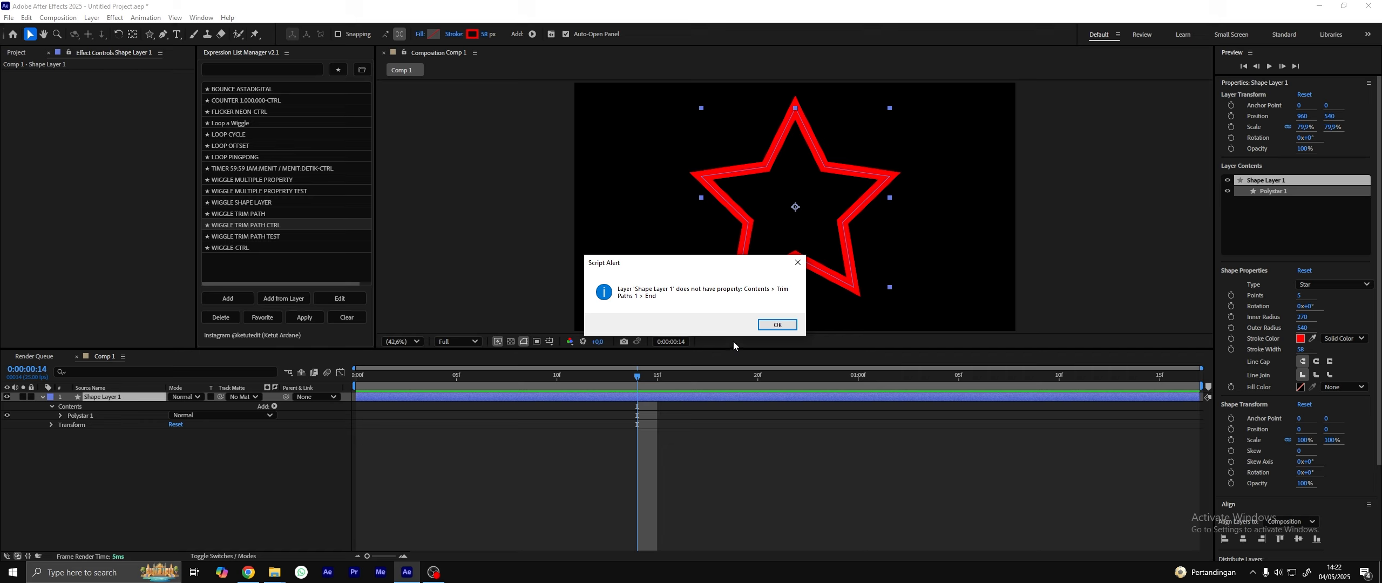
left_click(756, 324)
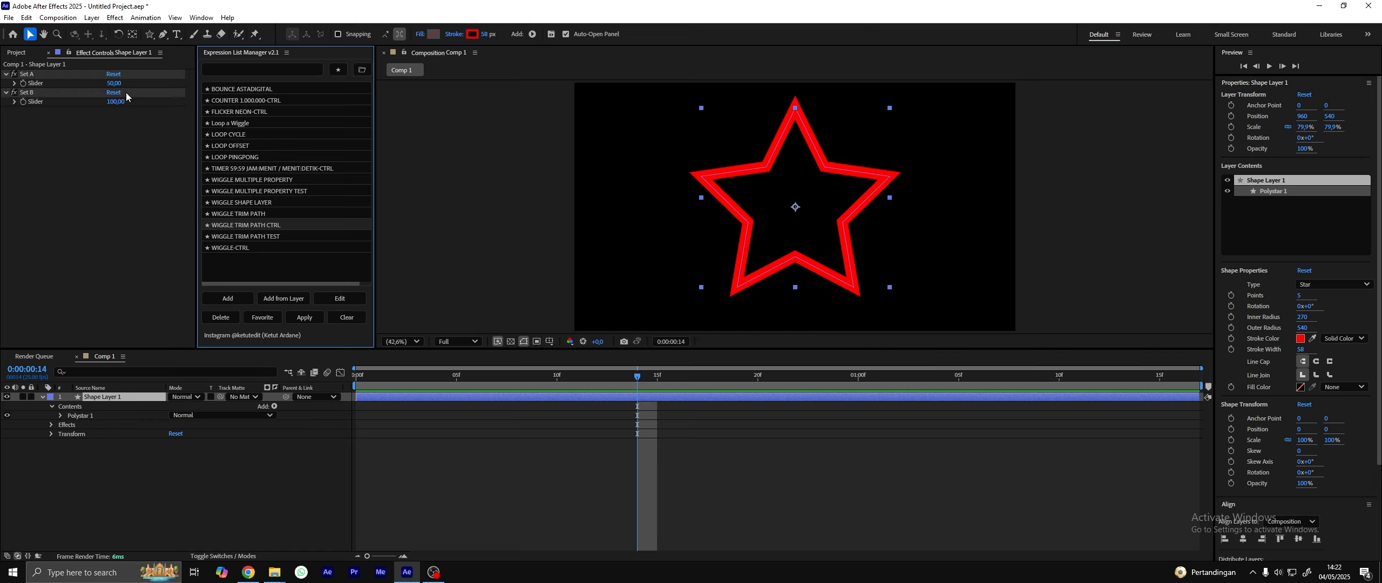
left_click(66, 160)
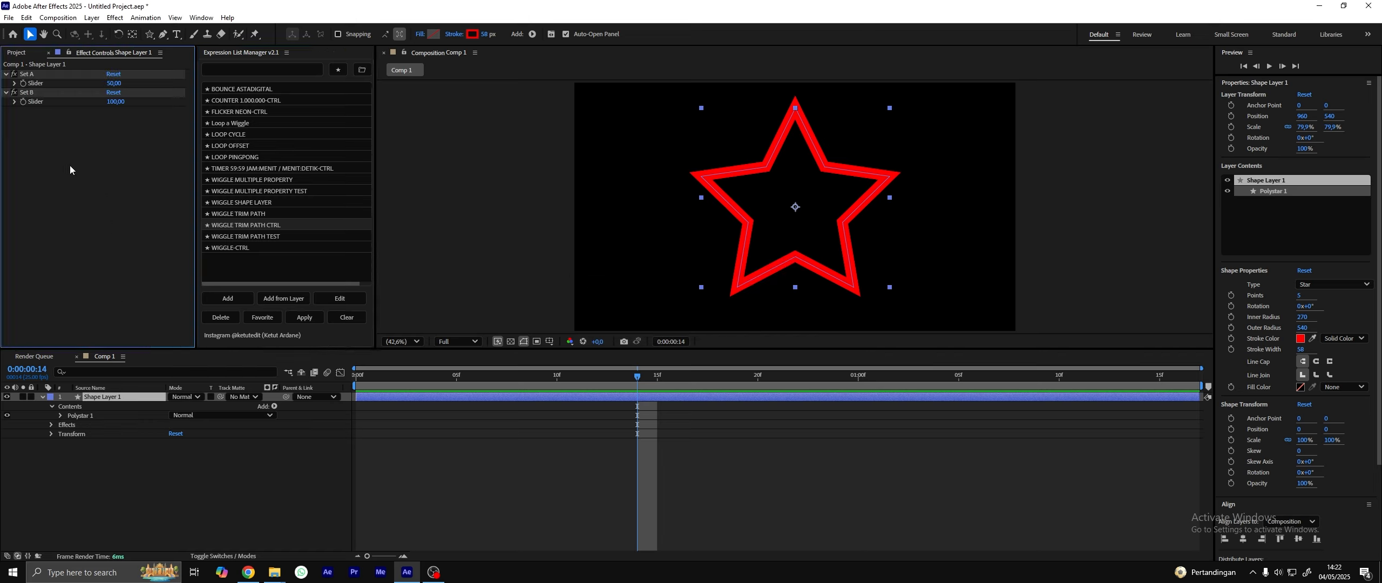
key("ctrl+z")
- Add Trim Paths as additional shape layer content to the WIGGLE TRIM PATH CTRL entry and save it
left_click(126, 435)
left_click(110, 396)
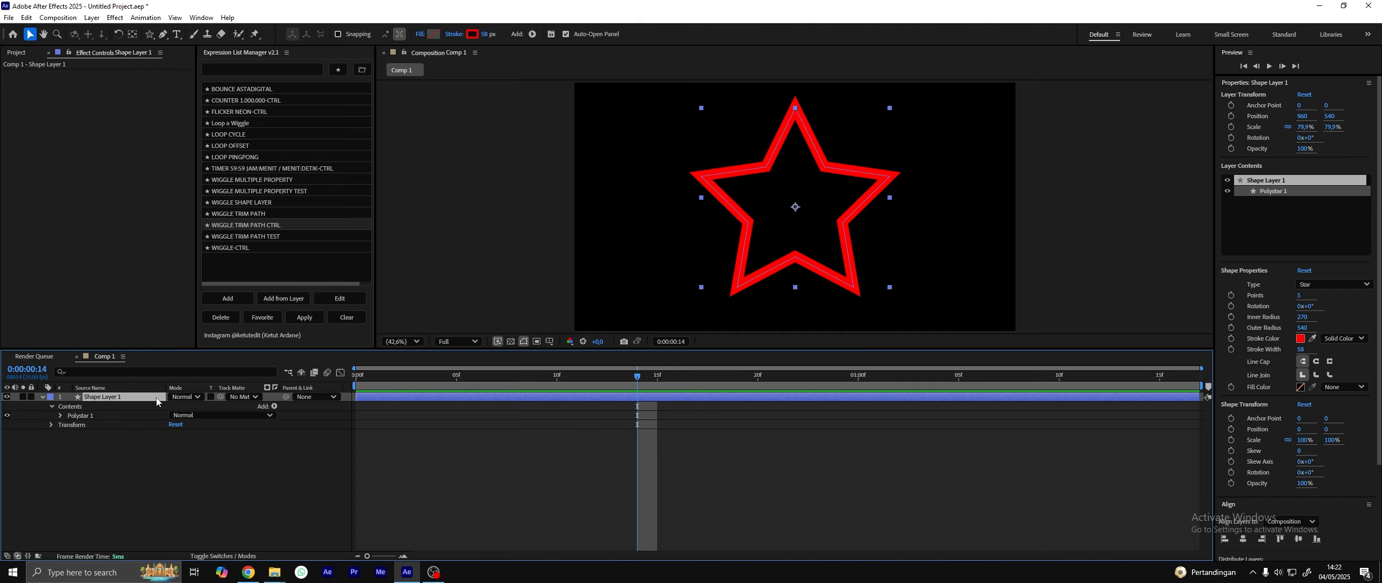
left_click(336, 298)
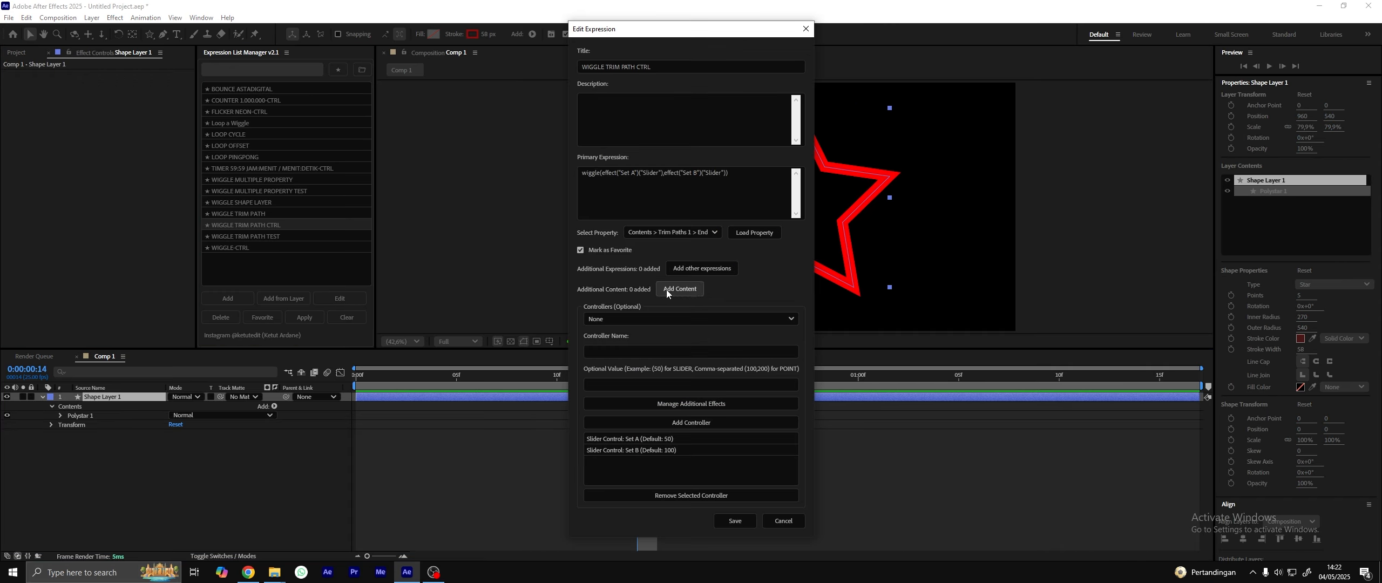
left_click(667, 289)
left_click(681, 279)
left_click(629, 296)
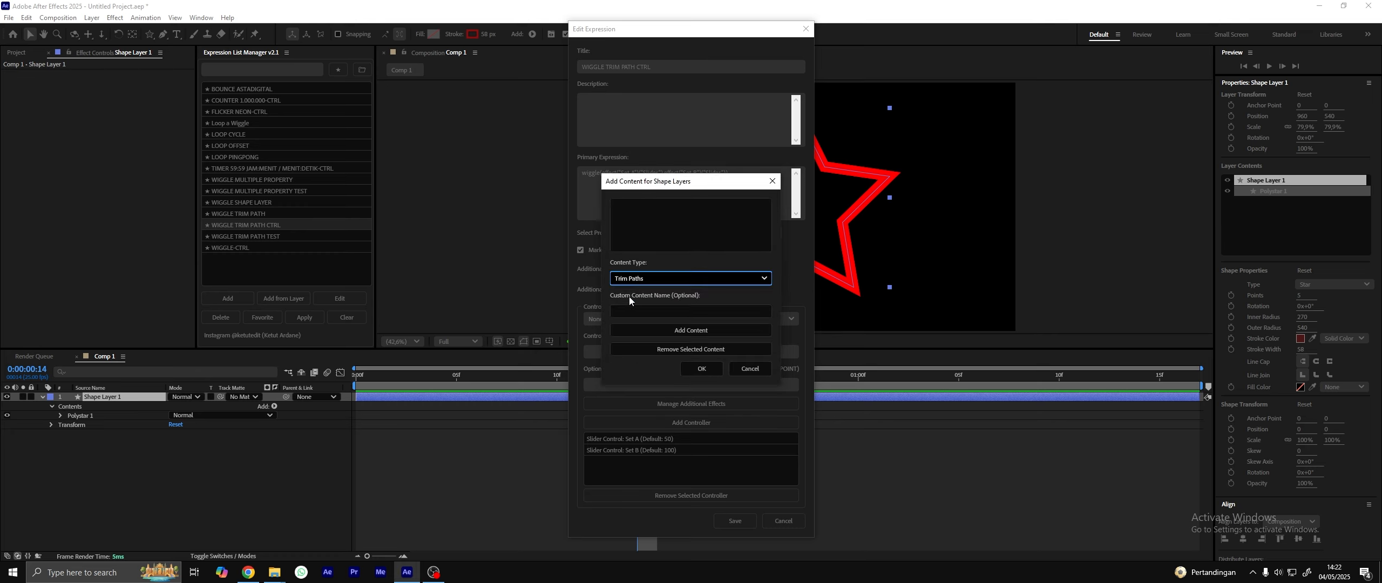
left_click(656, 328)
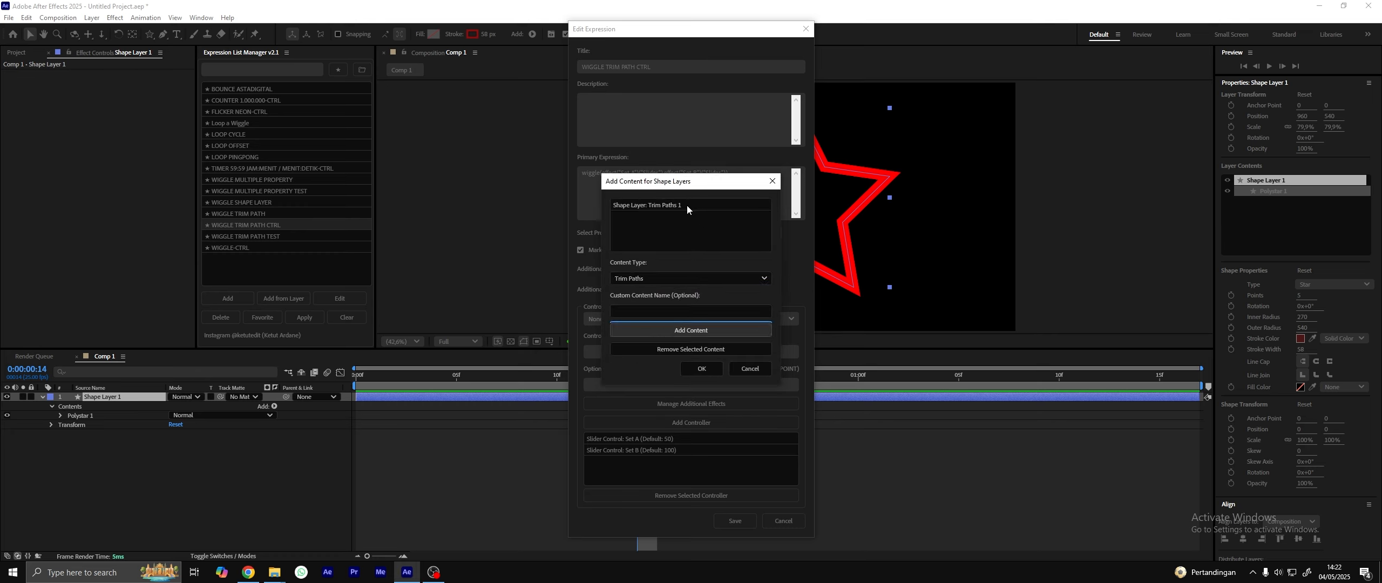
left_click(702, 369)
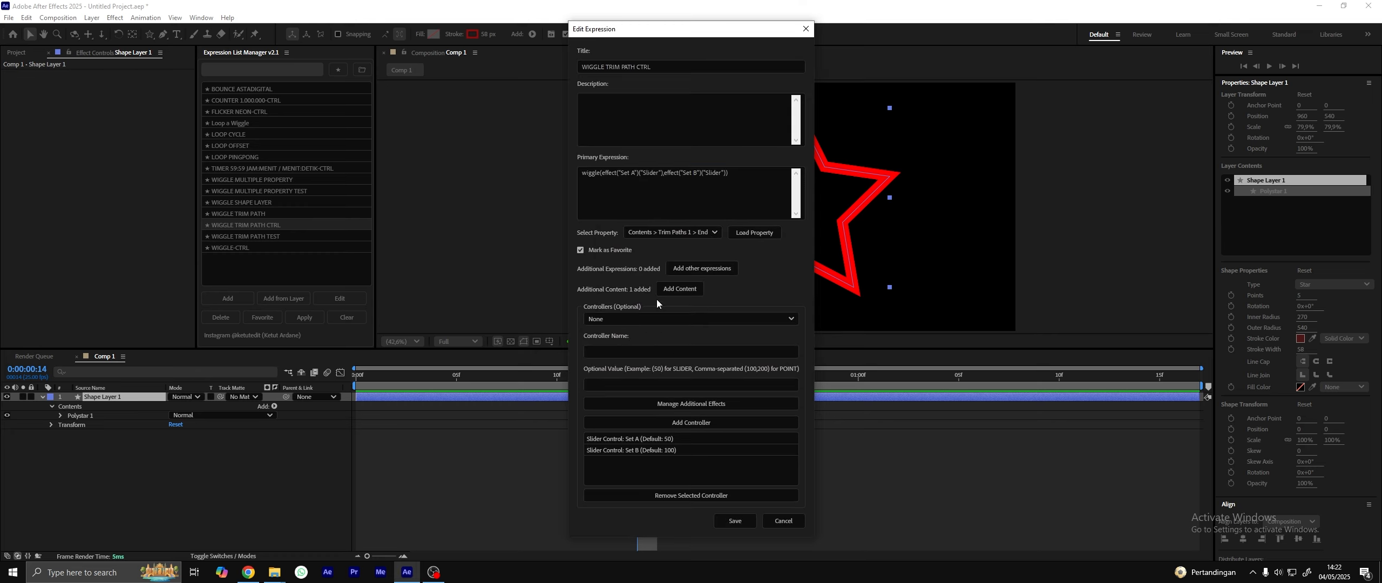
left_click(735, 521)
- Apply WIGGLE TRIM PATH CTRL to the star layer using the option with controllers and null object
left_click(135, 399)
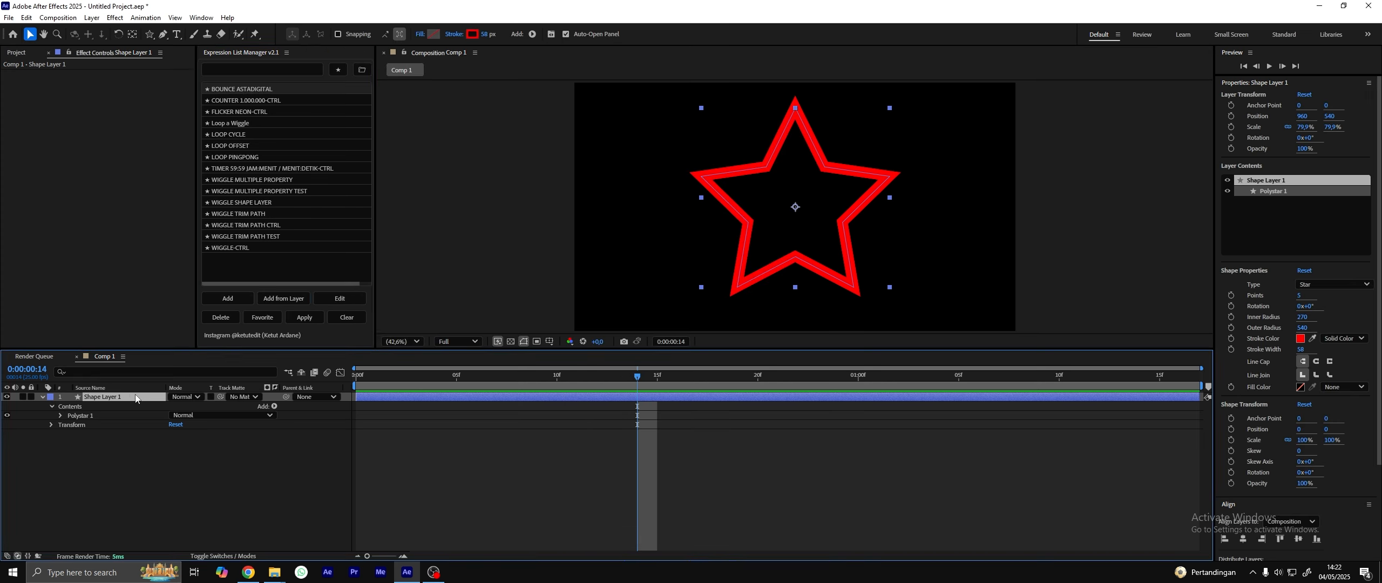
left_click(294, 227)
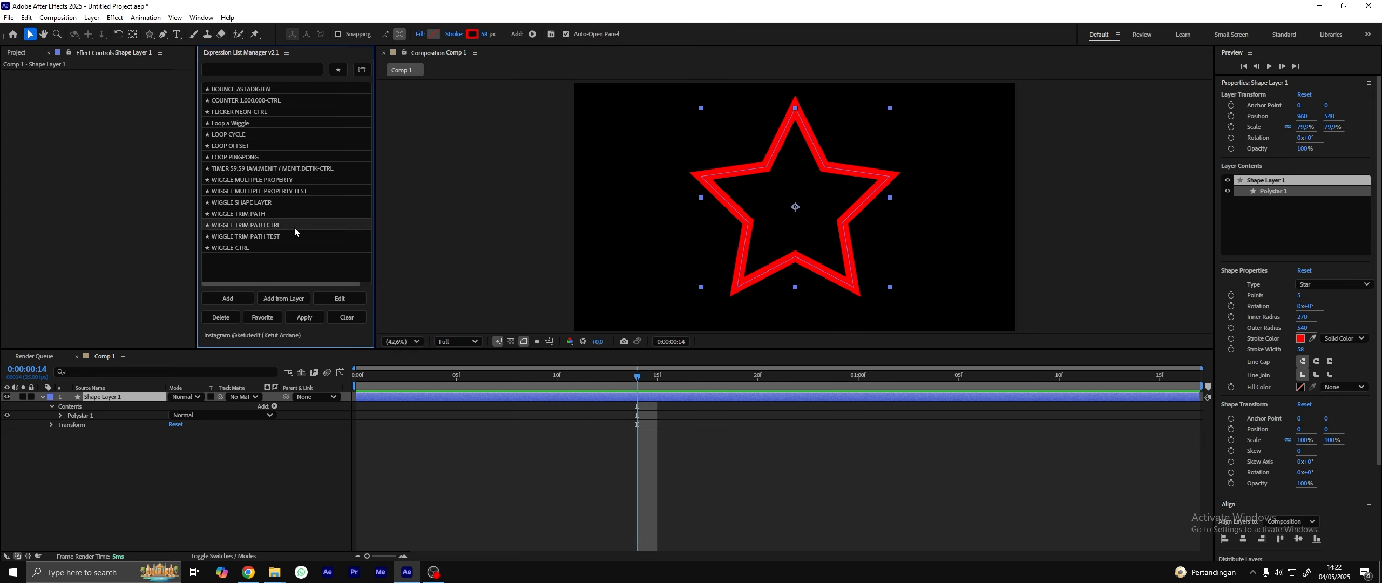
left_click(302, 319)
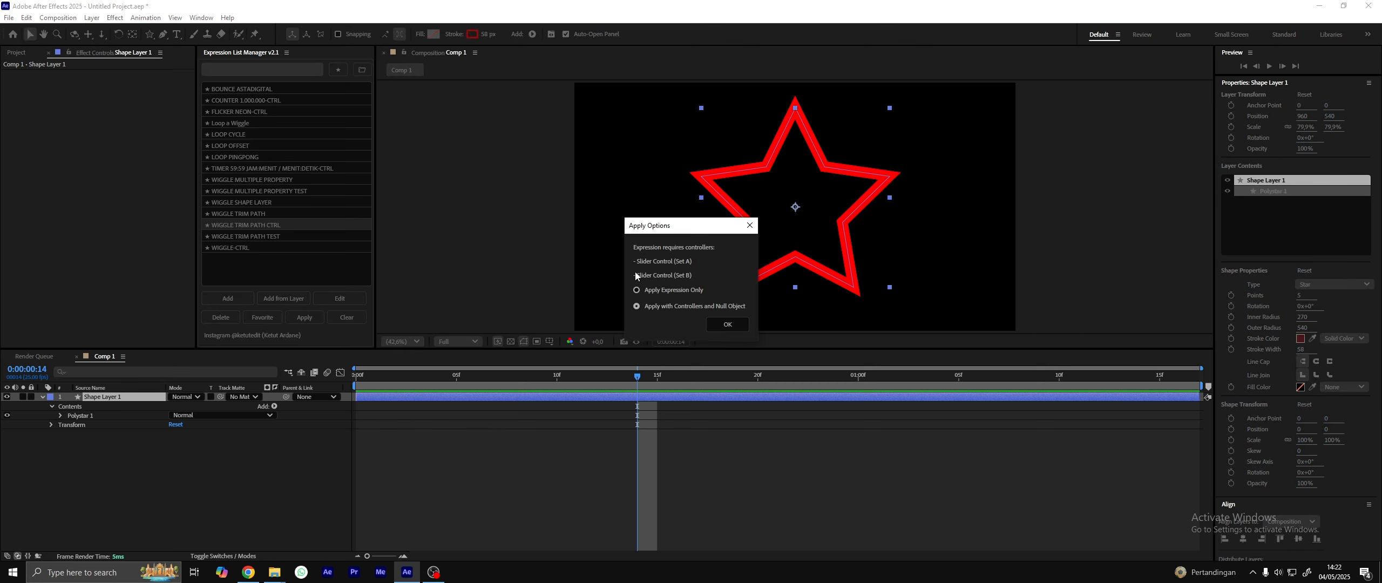
left_click(744, 324)
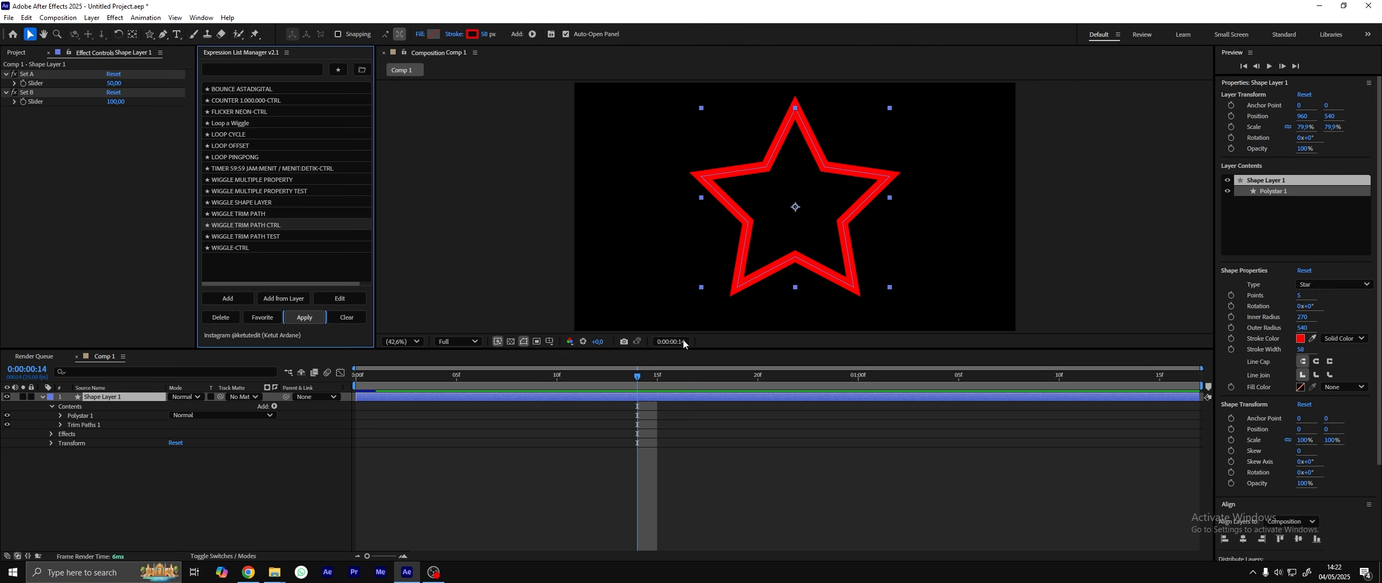
- Reveal the expression on the star's Trim Paths End property and preview the wiggle animation
left_click(94, 426)
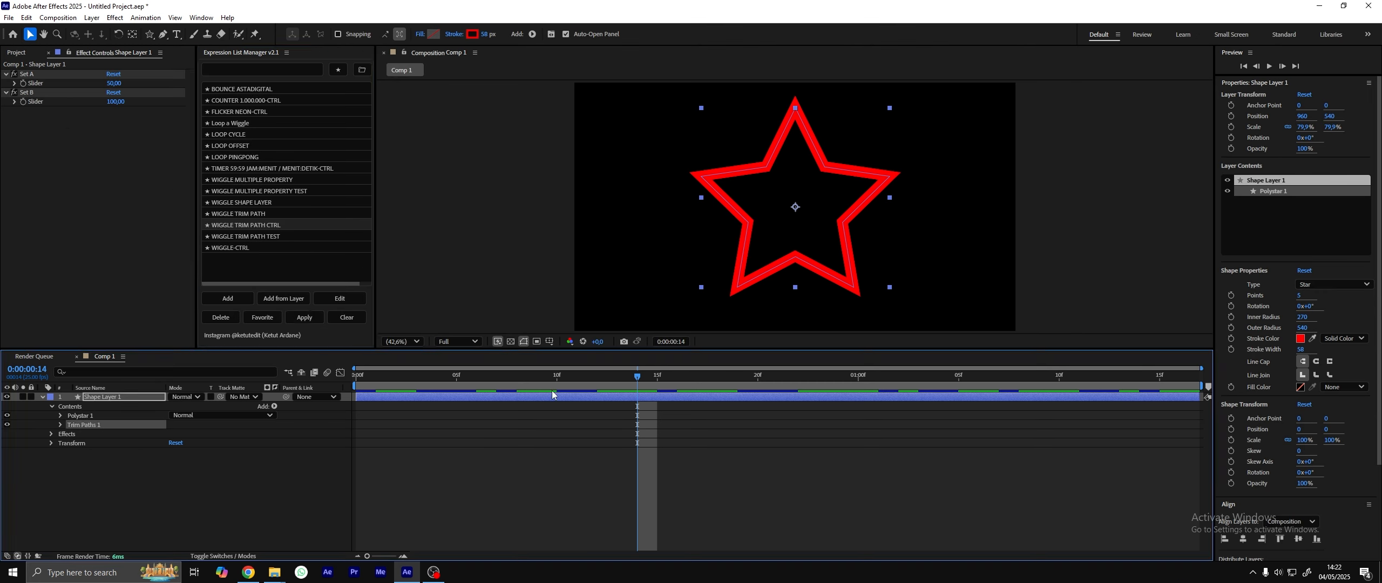
left_click_drag(549, 385, 398, 382)
key("u")
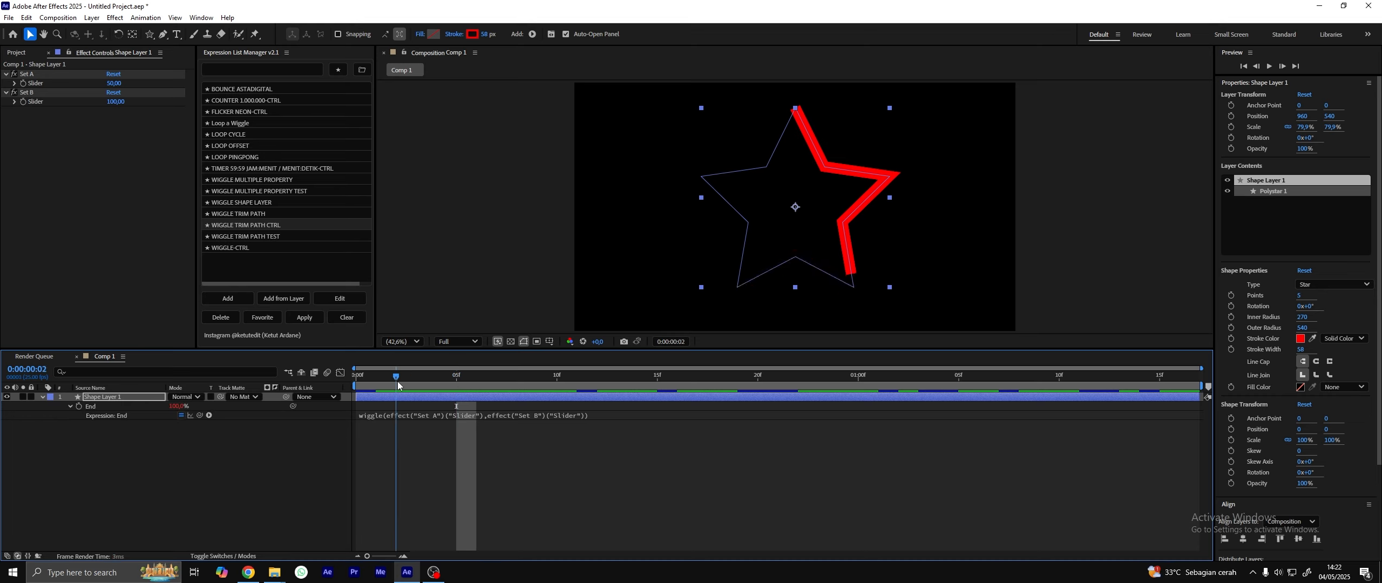
key("space")
key("space")
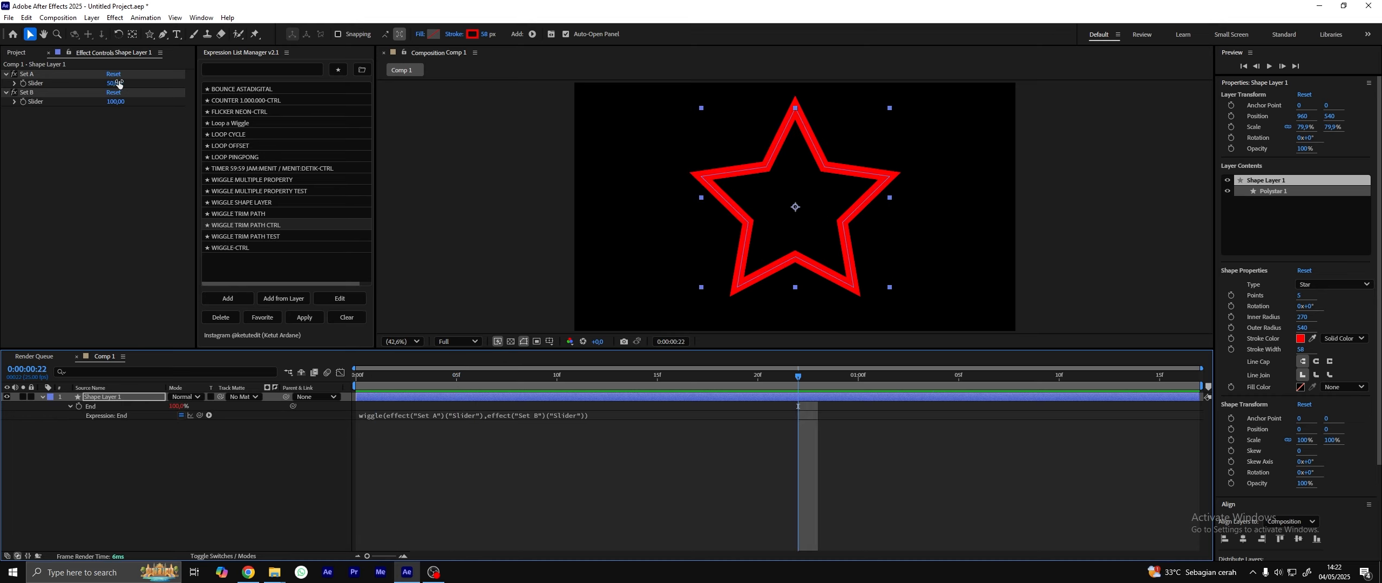
- Set the star's Set A slider to 1 and preview the animation from the first frame
left_click(114, 83)
type("1")
key("Return")
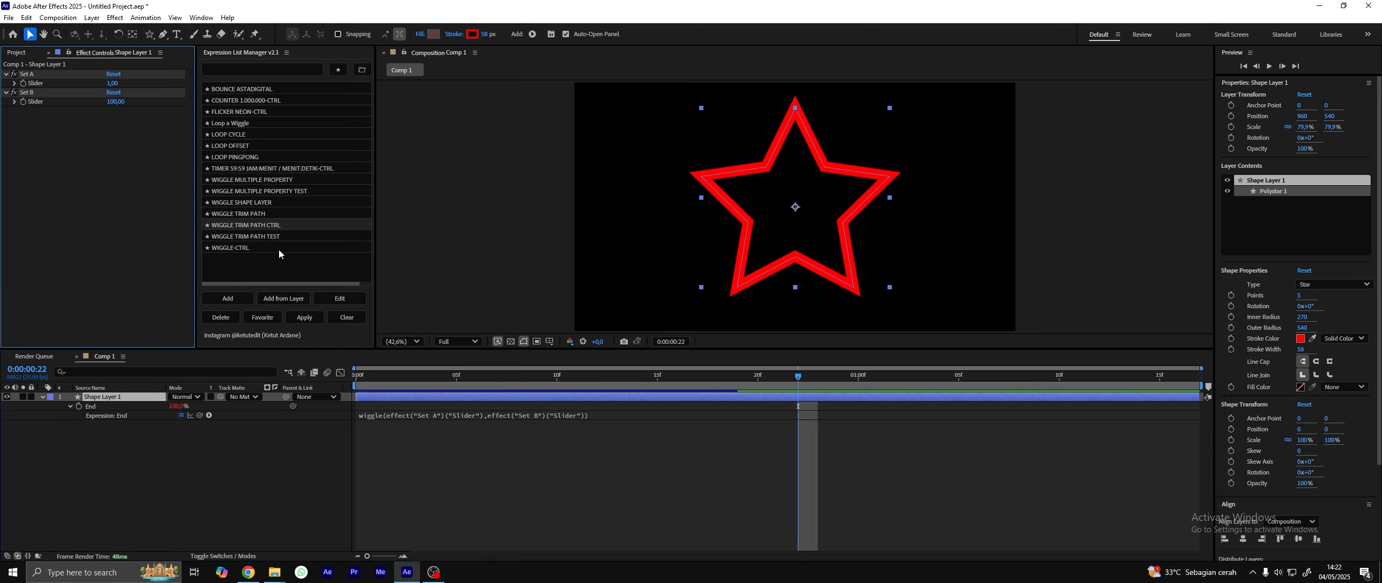
left_click_drag(408, 385, 335, 385)
key("space")
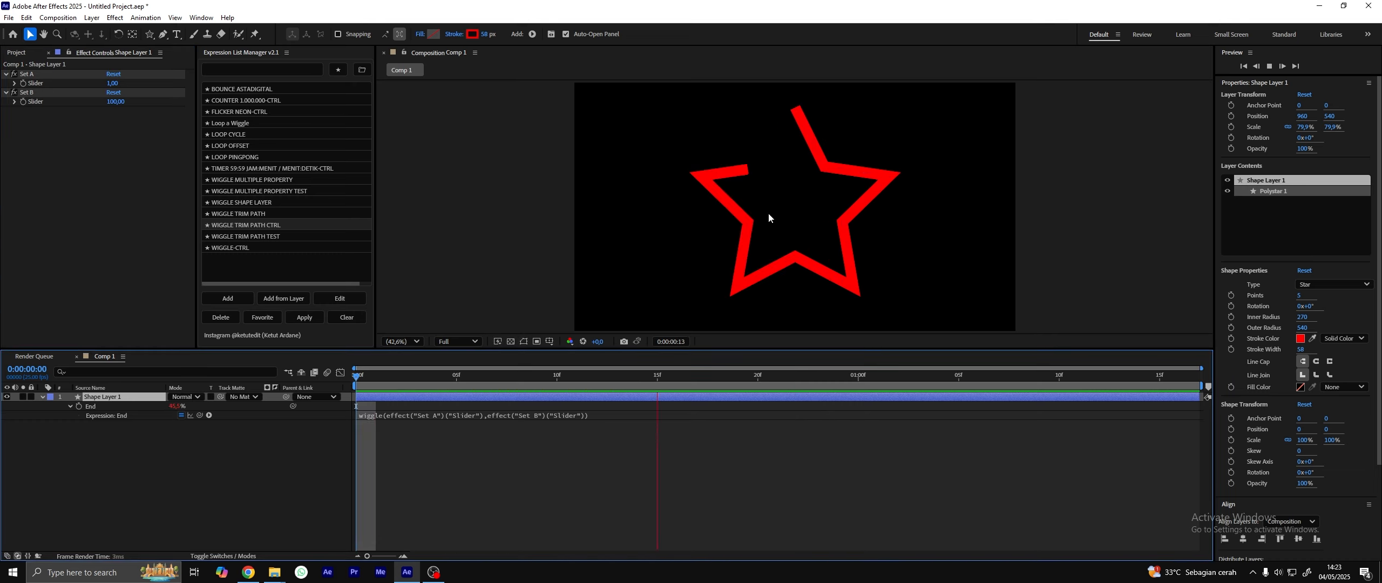
key("space")
- Set the star's Set A slider to 2
left_click(113, 84)
type("2")
left_click(101, 154)
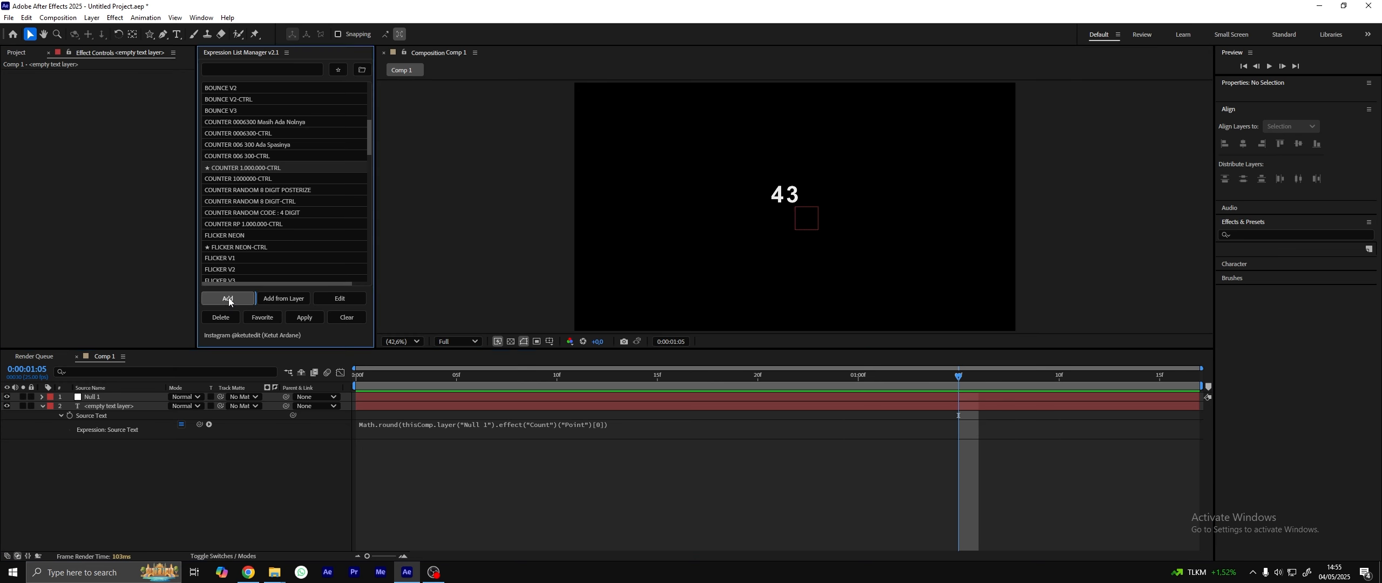
- Start a new expression entry titled COUNT with the primary expression Math.round(thisComp.layer("Null 1").effect("Count")("Point")[0])
left_click(228, 297)
left_click(602, 67)
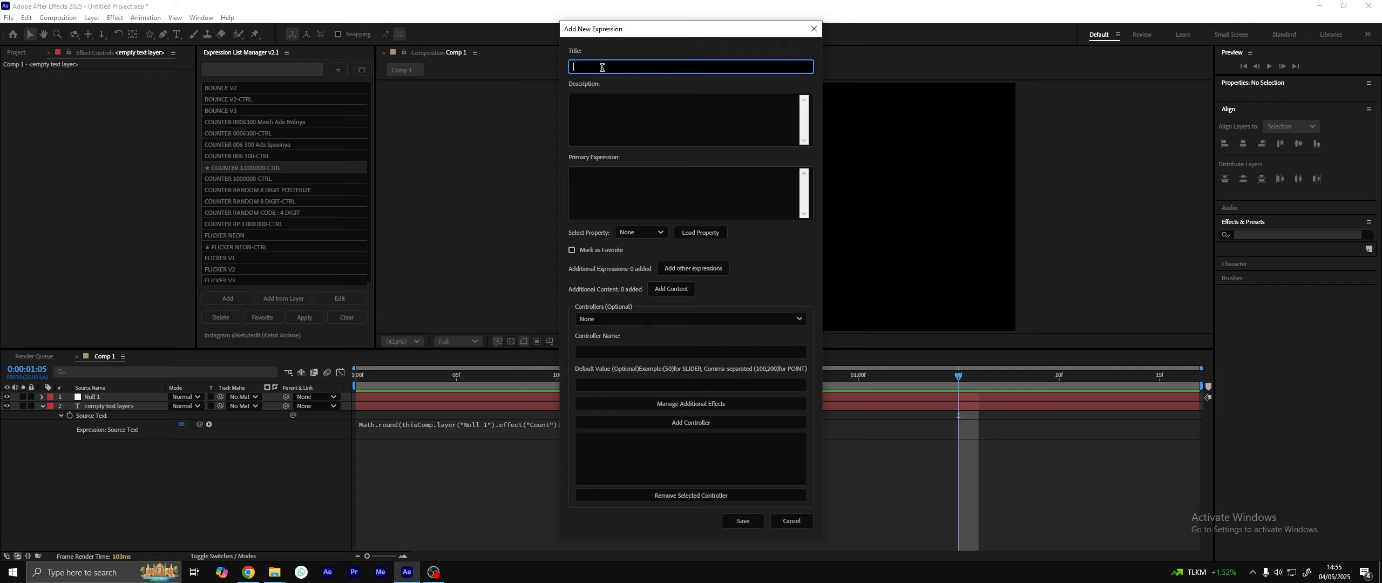
type("COUNT")
left_click(601, 181)
type("Math.round(thisComp.layer(\"Null 1\").effect(\"Count\")(\"Point\")[0])")
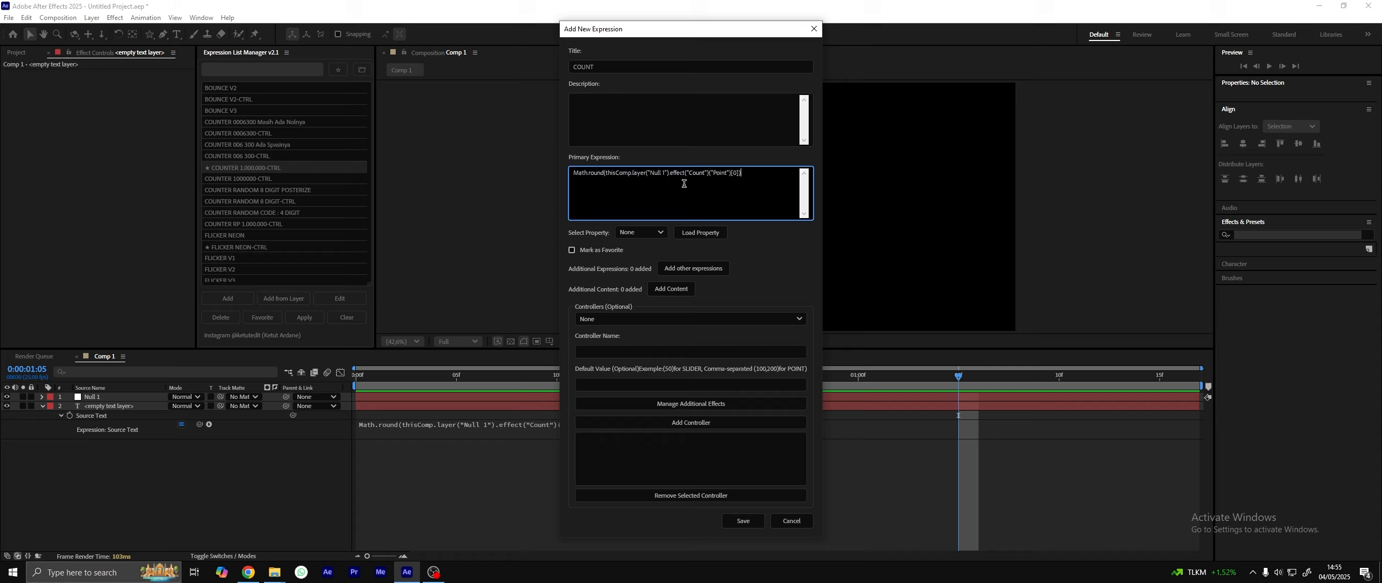
- Mark the new COUNT entry as a favourite and assign its expression to the Source Text property
left_click(584, 251)
left_click(642, 233)
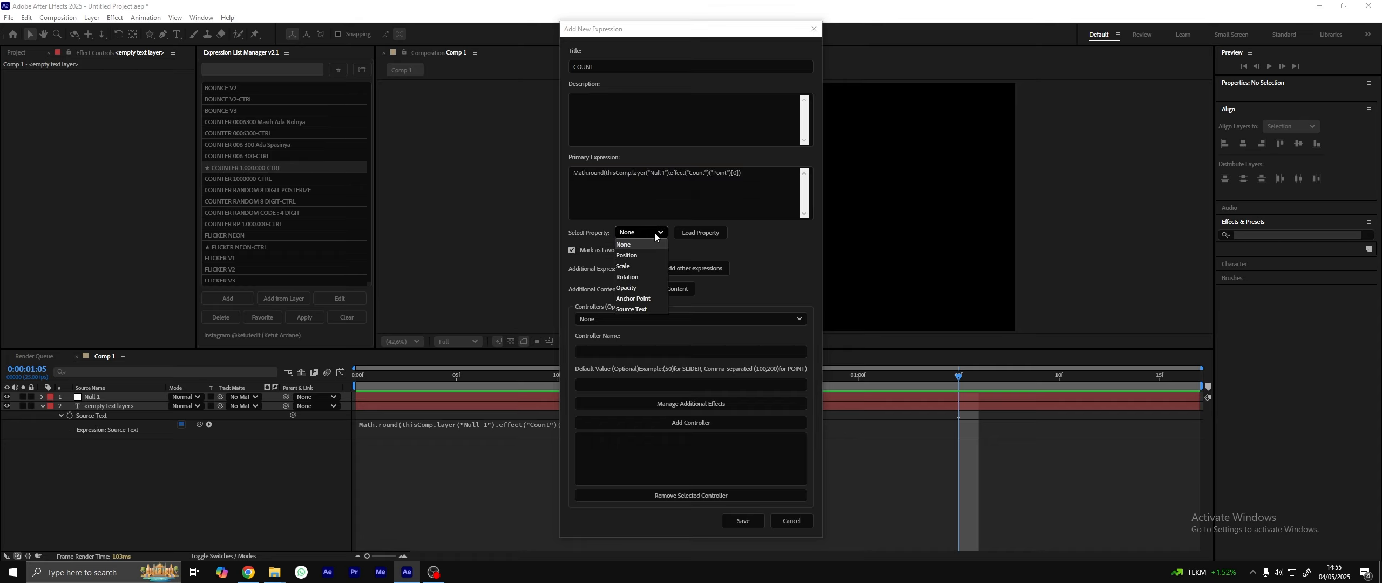
left_click(633, 310)
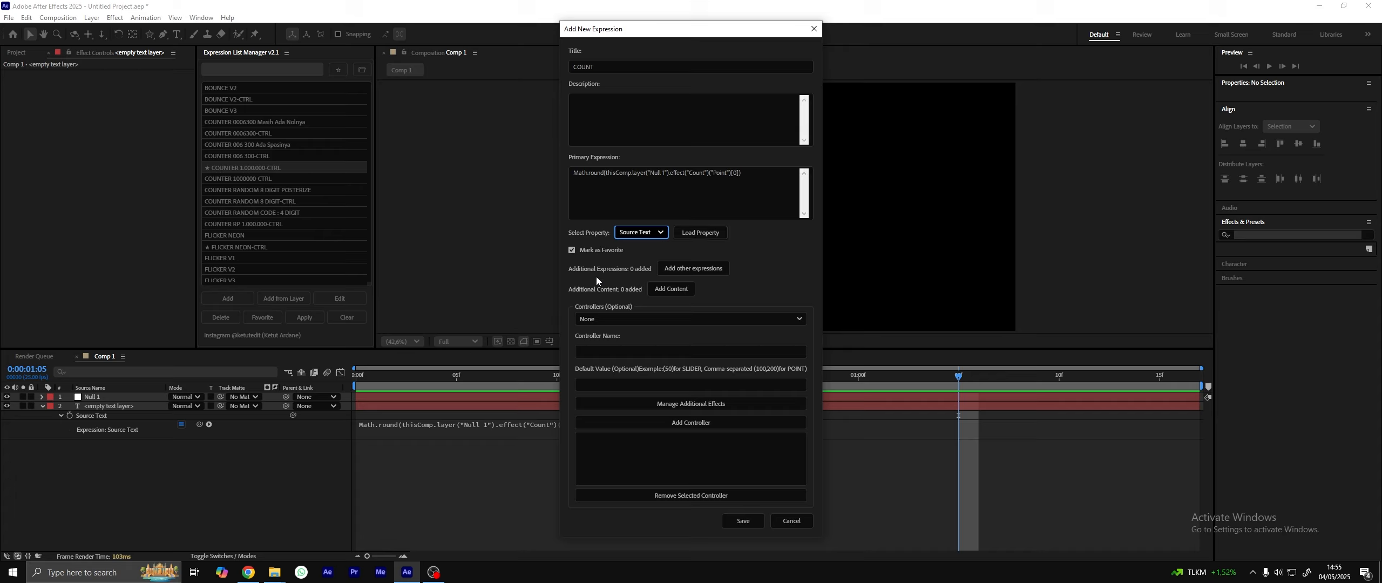
- Choose a Null Object as the entry's controller and name it Control
left_click(602, 319)
left_click(599, 342)
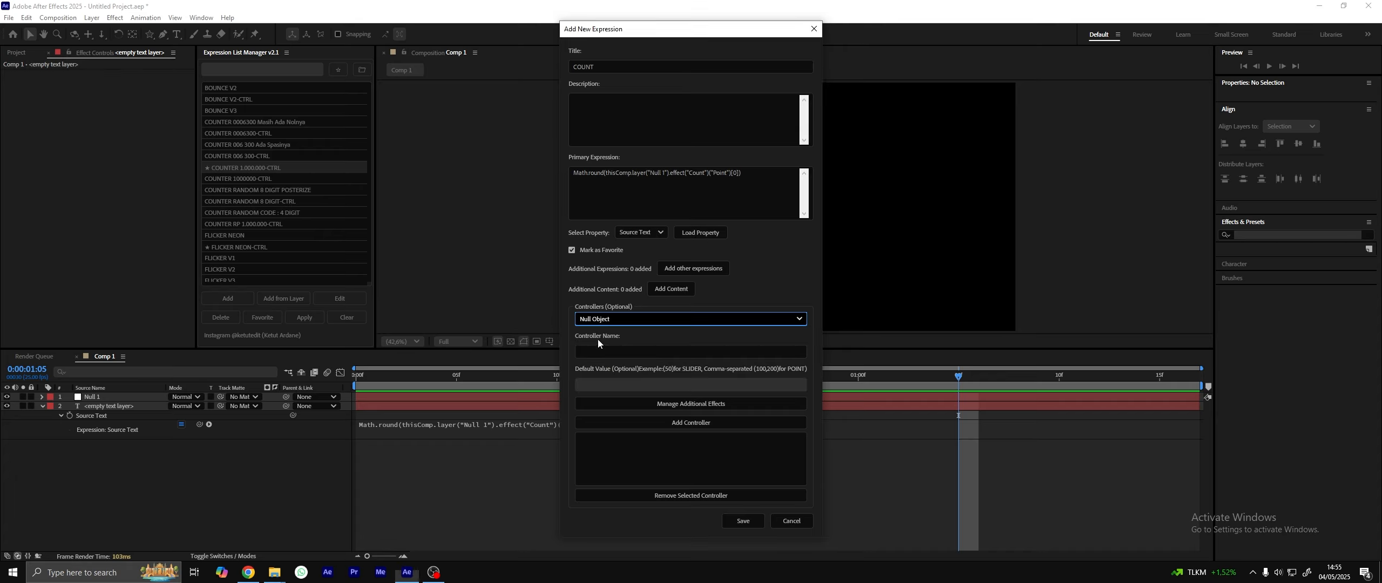
left_click(621, 350)
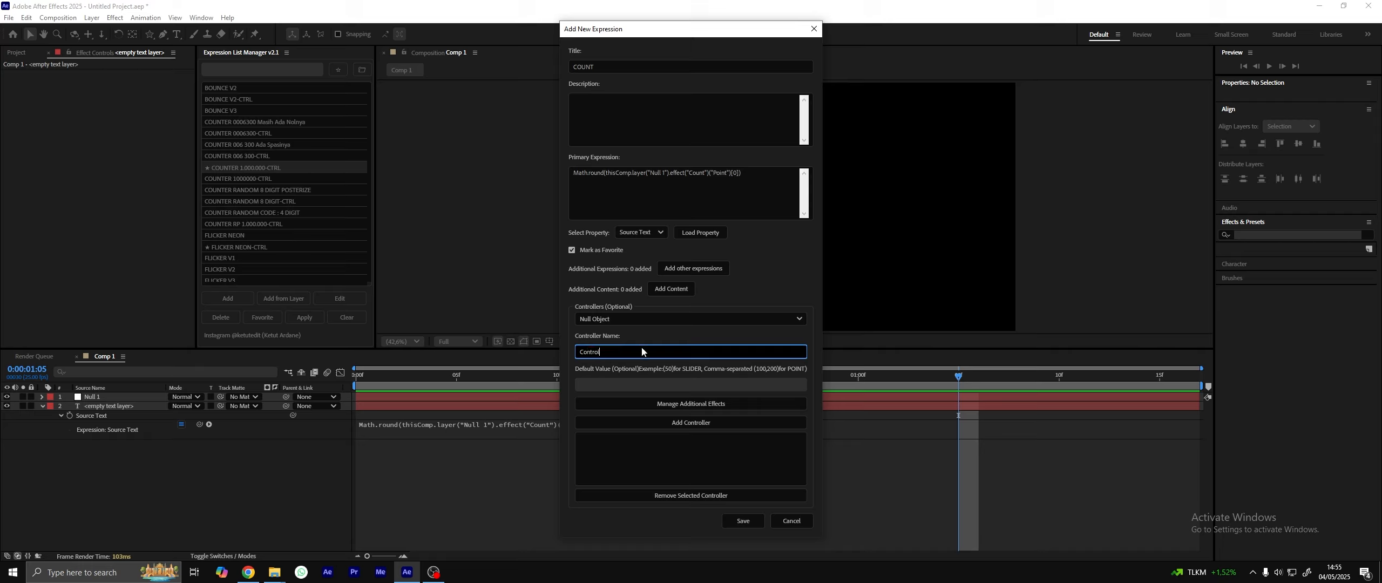
- Try to add a Point Control effect named Count with the default value 900000 to the null's additional effects
left_click(683, 403)
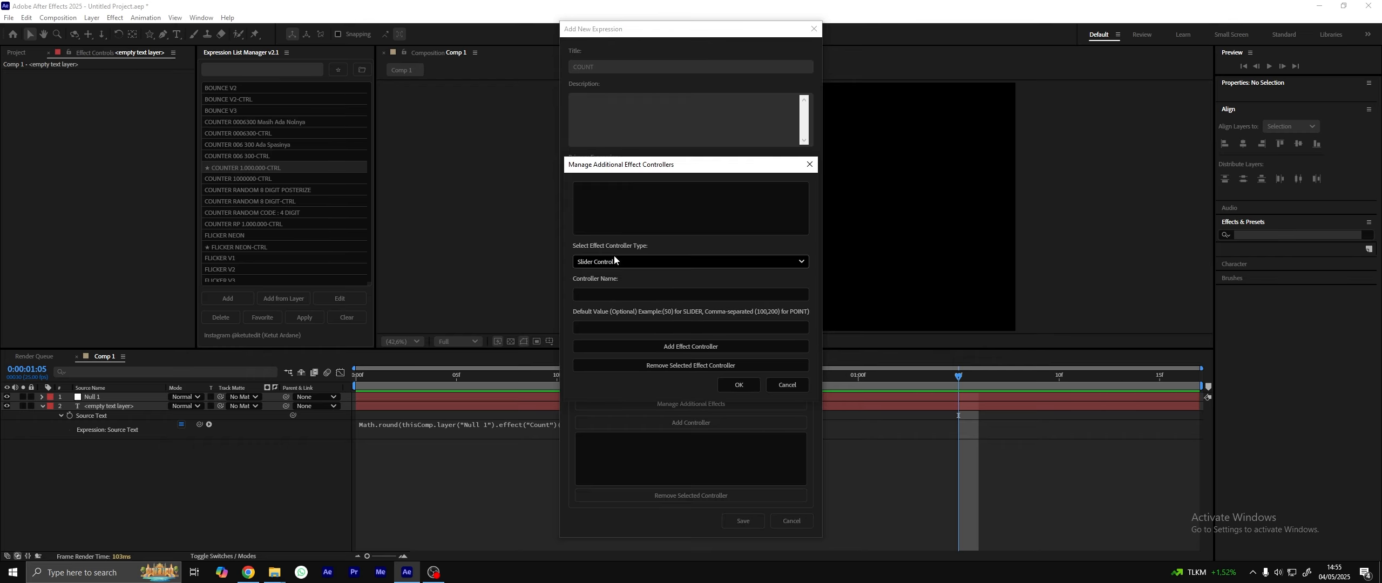
left_click(592, 261)
left_click(602, 284)
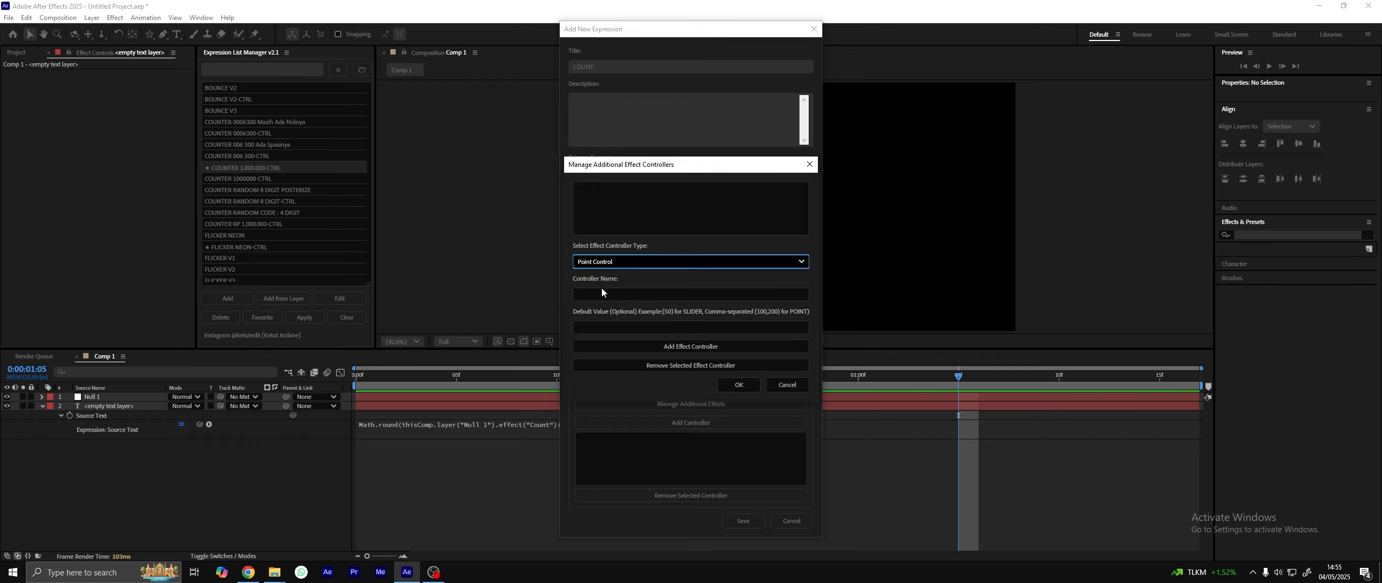
left_click(606, 293)
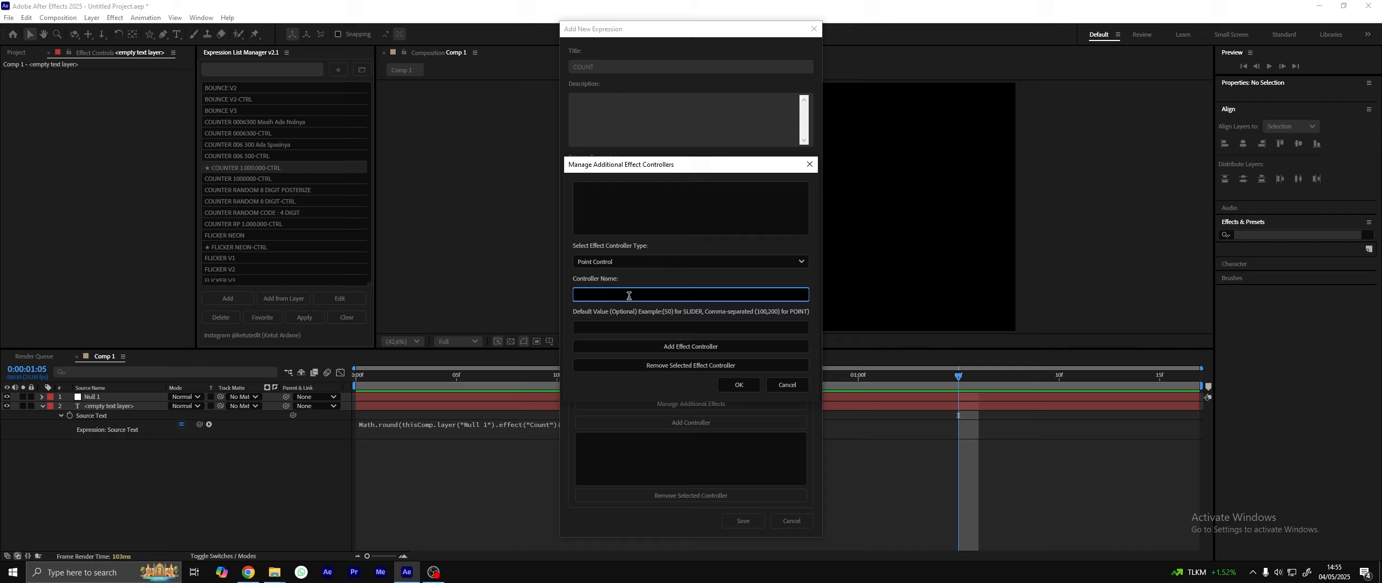
left_click(661, 326)
type("9")
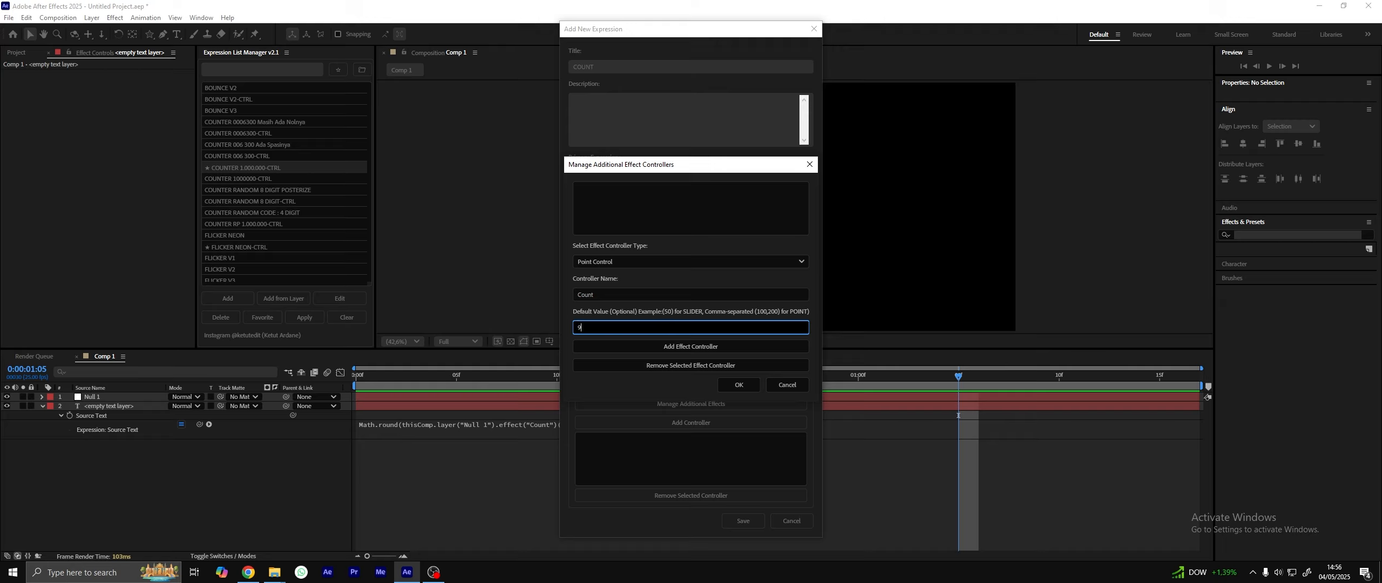
type("0000")
left_click(691, 344)
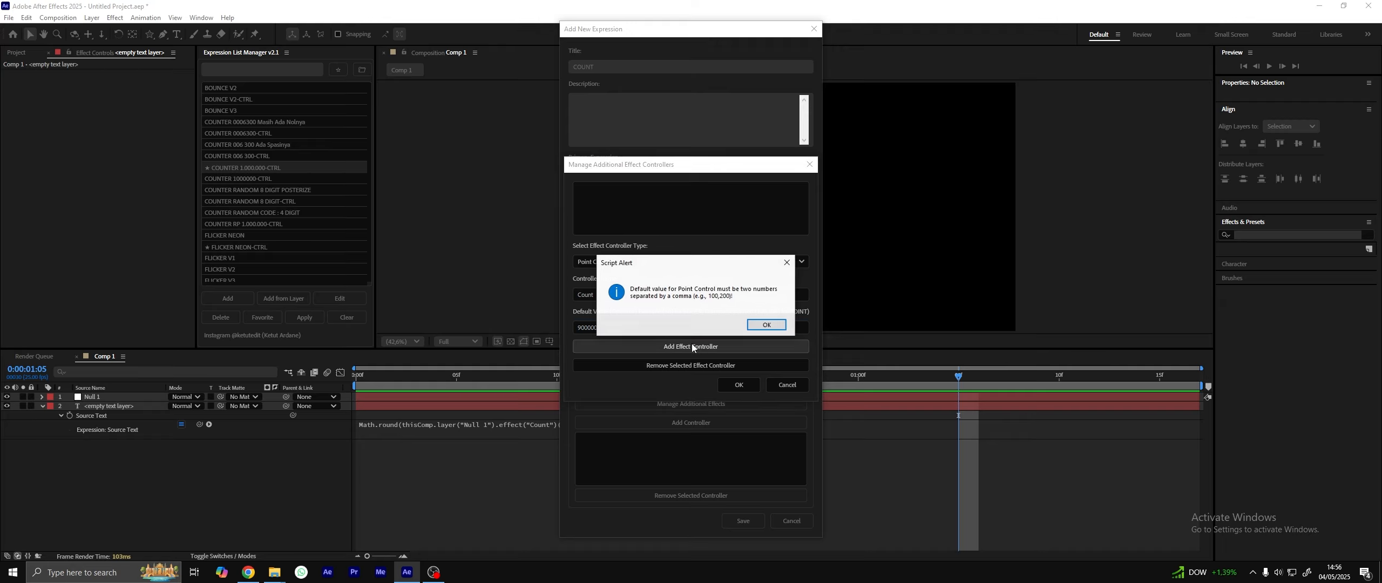
left_click(767, 324)
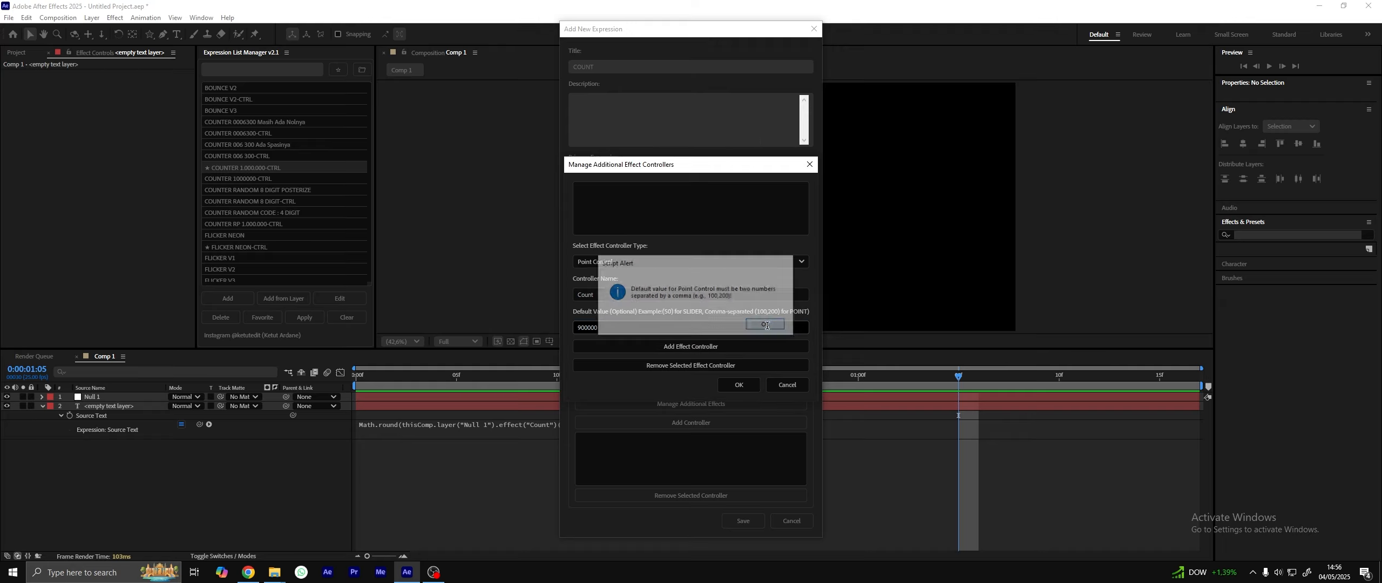
- Set the Count point control's default to 900000,0 and add it to the null object's effect controllers
left_click(613, 326)
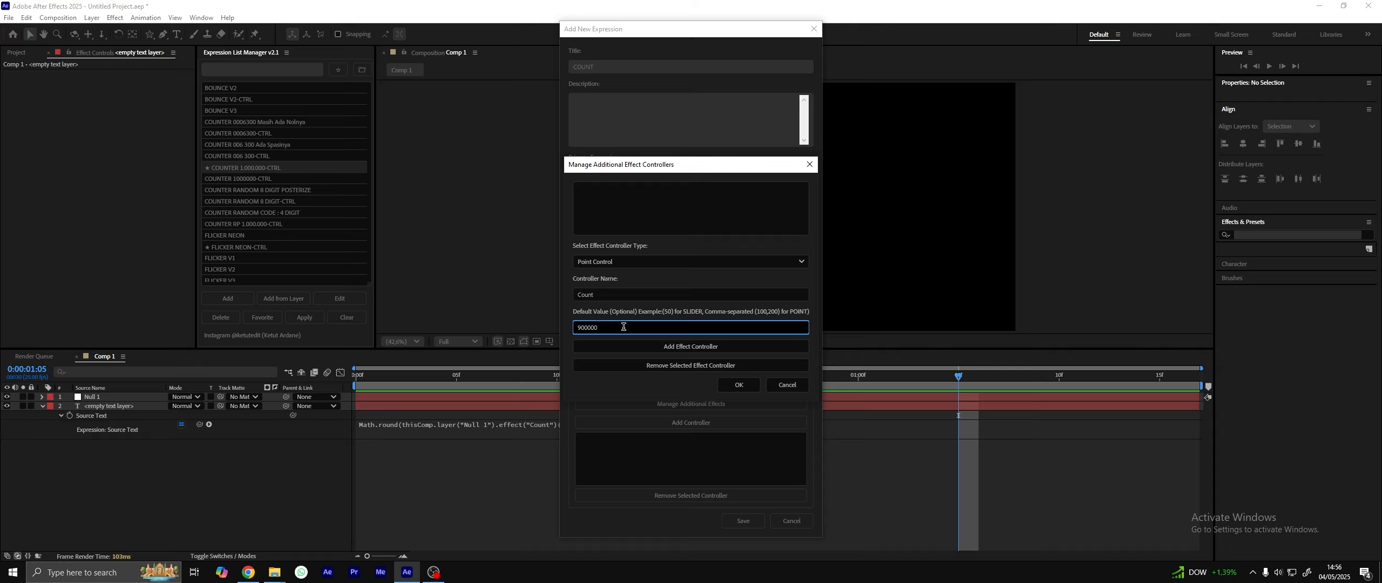
type(",0")
left_click(678, 345)
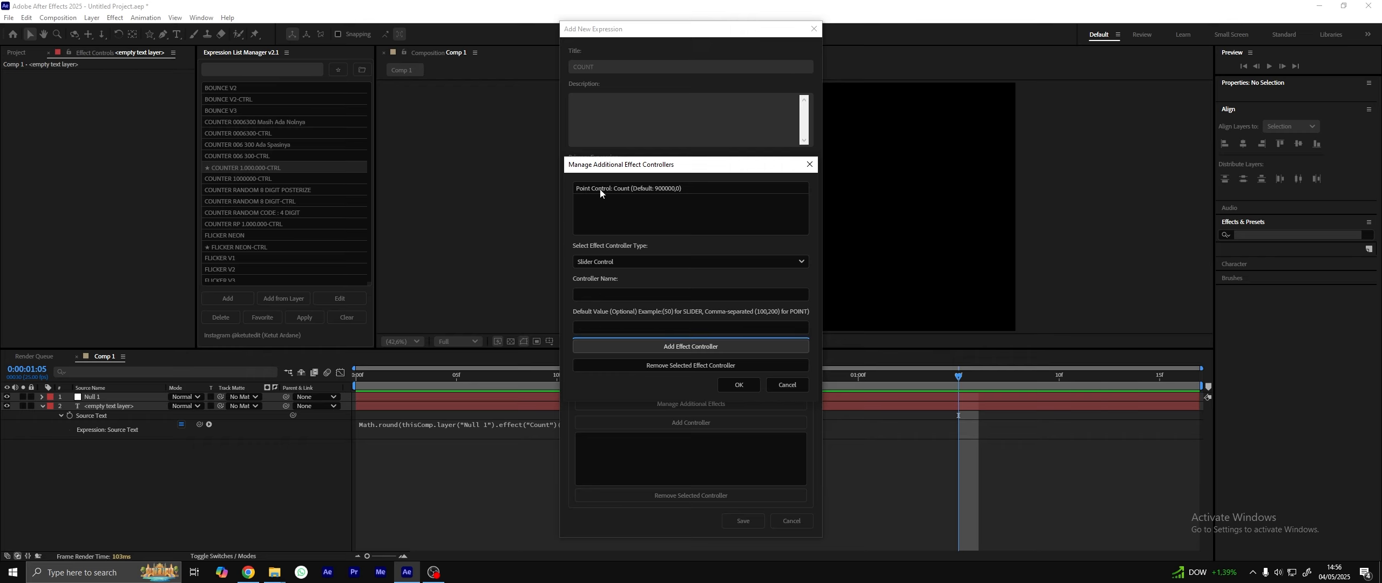
left_click(735, 382)
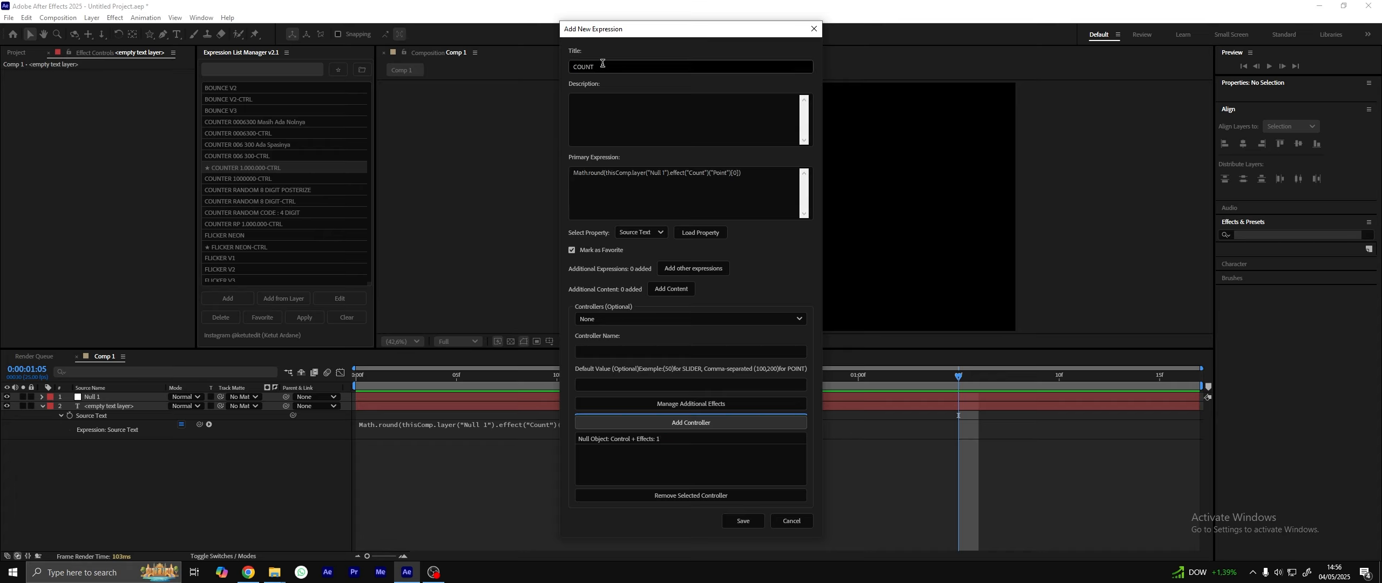
- Save the new entry with its Control null, filter the list to favourites and select COUNT
left_click(743, 522)
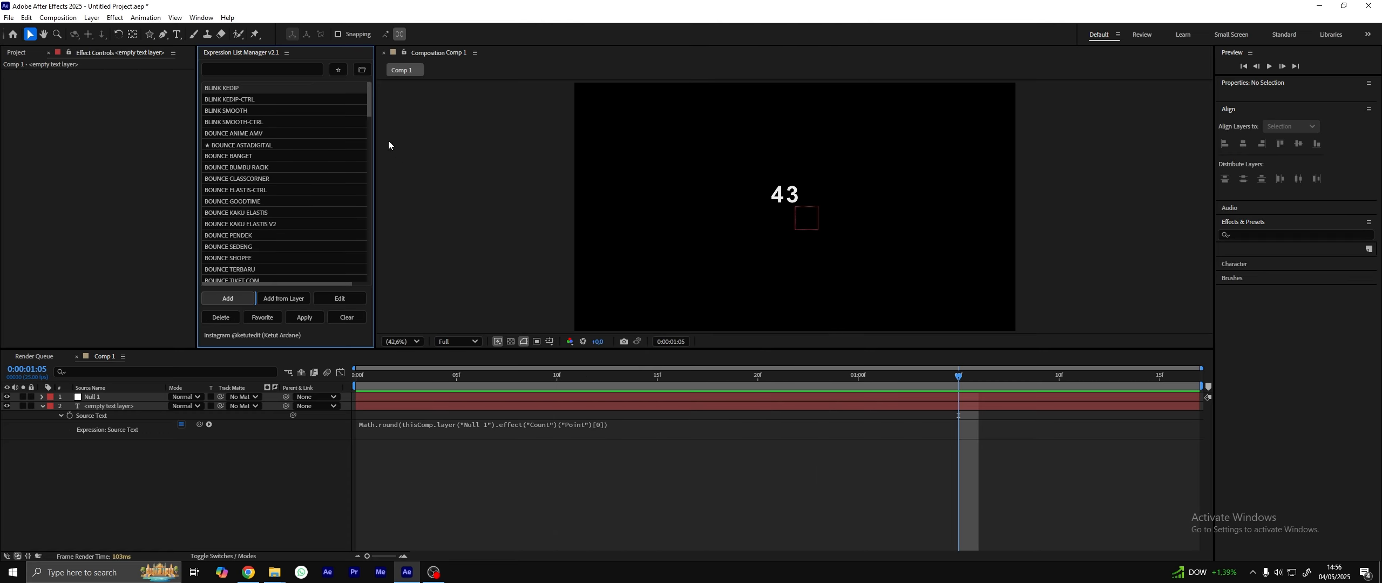
left_click(339, 70)
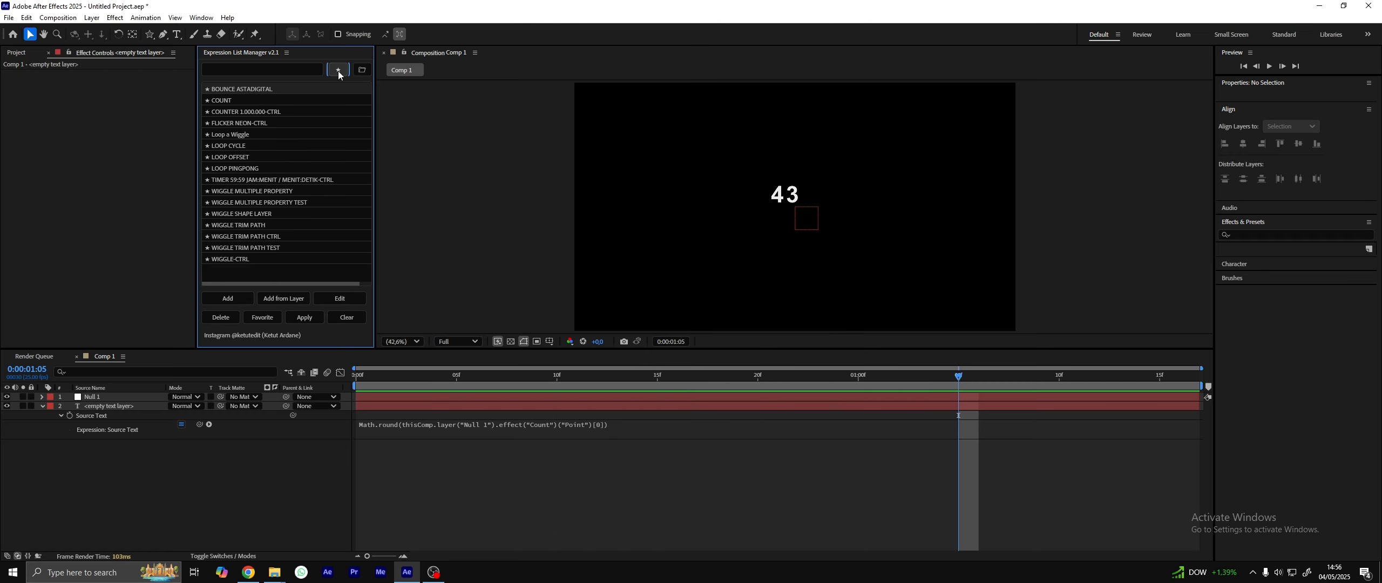
left_click(221, 102)
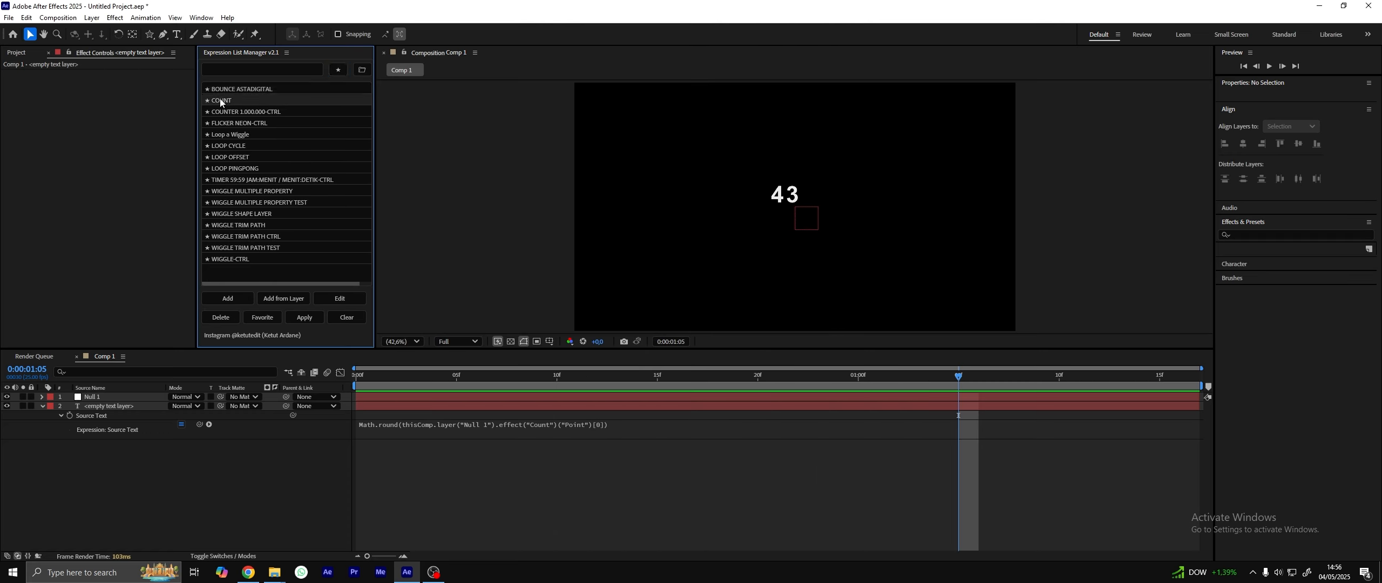
- Delete the existing Null 1 and empty text layers from Comp 1
left_click(98, 405)
left_click_drag(124, 462, 95, 374)
key("Delete")
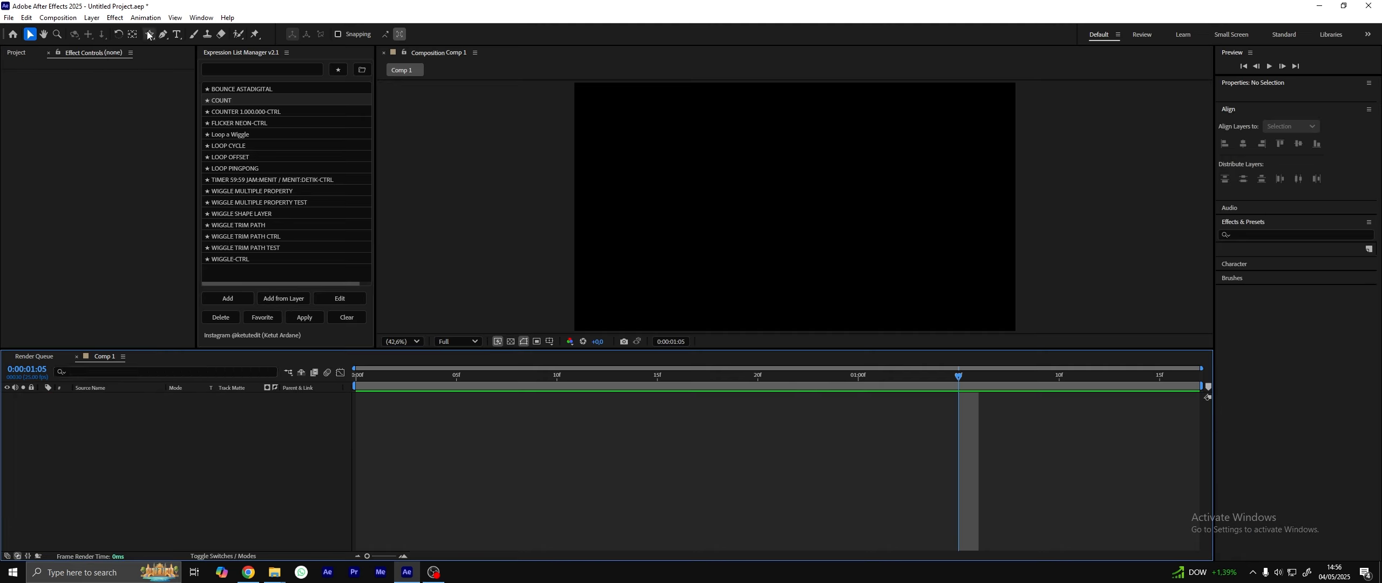
- Create an empty text layer and apply COUNT to it using the option with controllers and null object
double_click(177, 36)
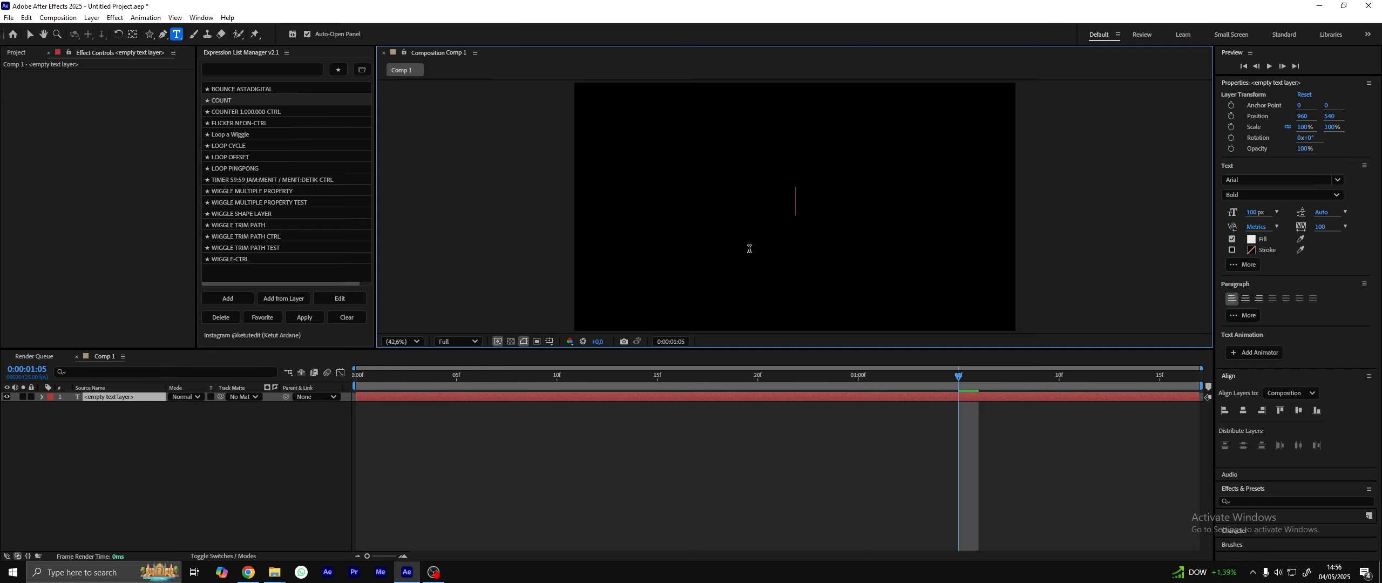
left_click(89, 400)
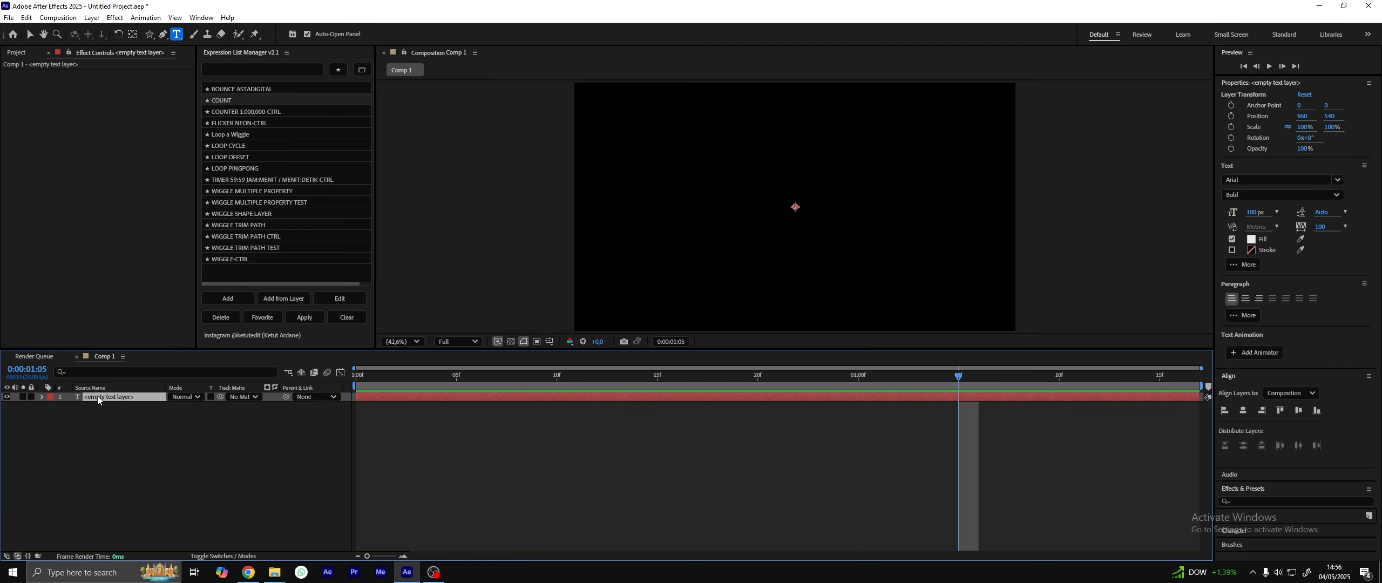
left_click(227, 103)
left_click(304, 318)
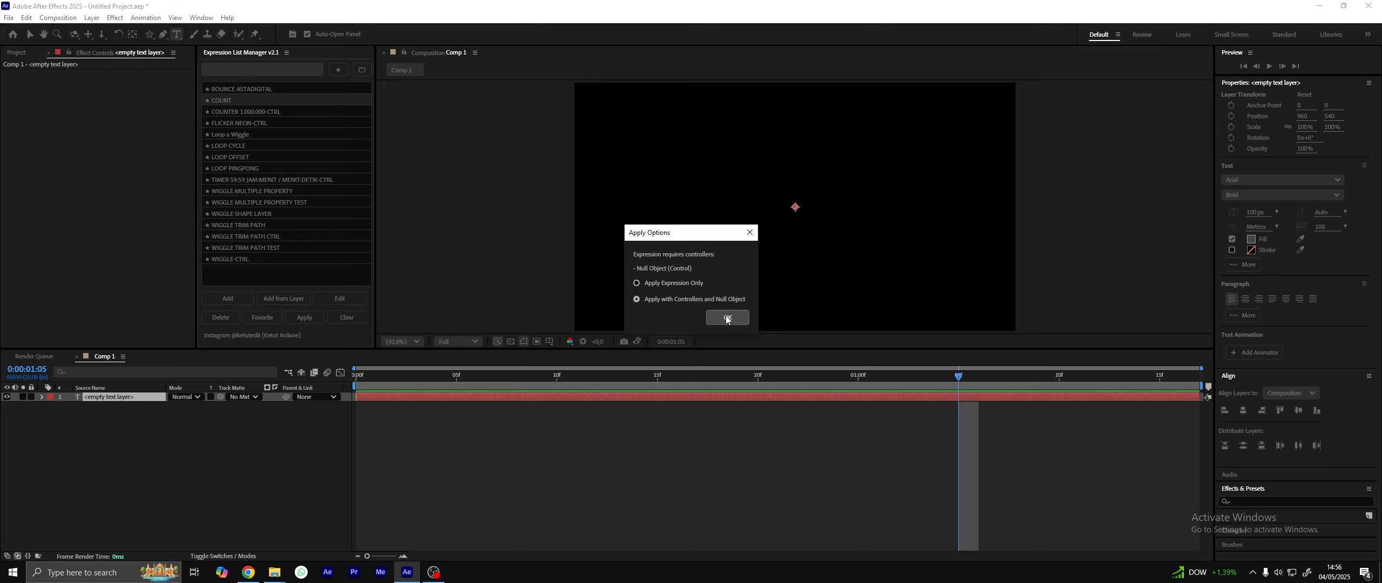
left_click(727, 317)
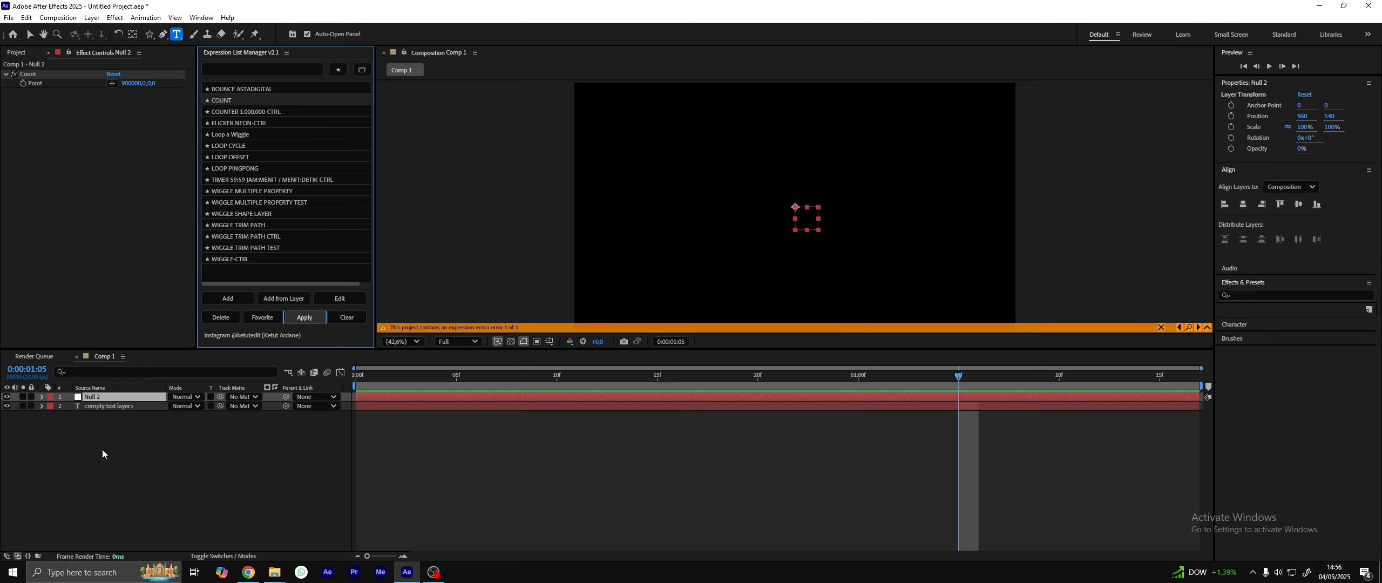
- Rename the null layer above the text layer as Control
left_click(121, 406)
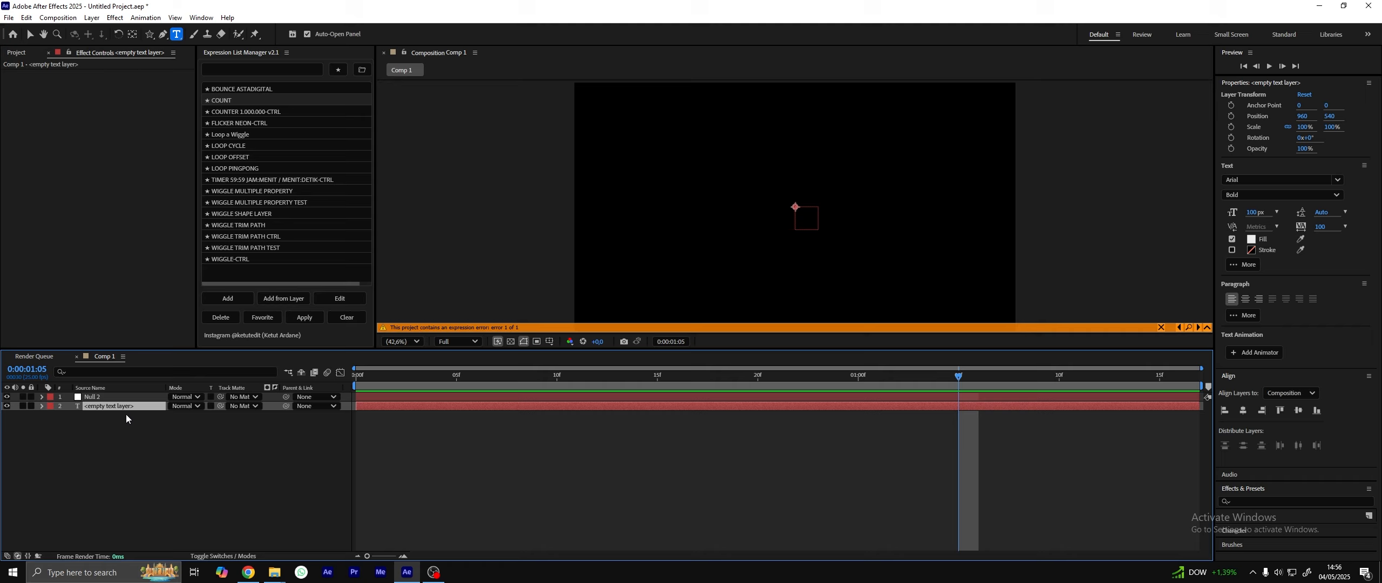
double_click(108, 397)
type("Control")
key("Return")
- Reveal the text layer's Source Text expression and replace the layer name "Null 1" in it with "Control"
left_click(120, 406)
key("e")
key("e")
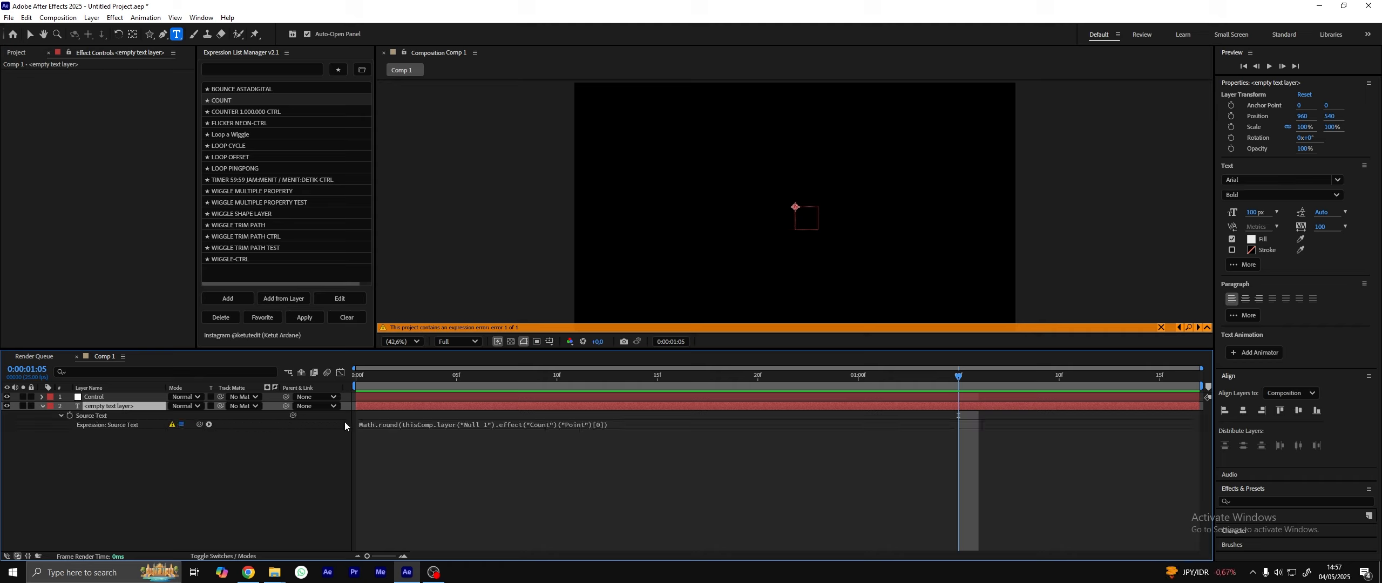
left_click(476, 425)
left_click(541, 434)
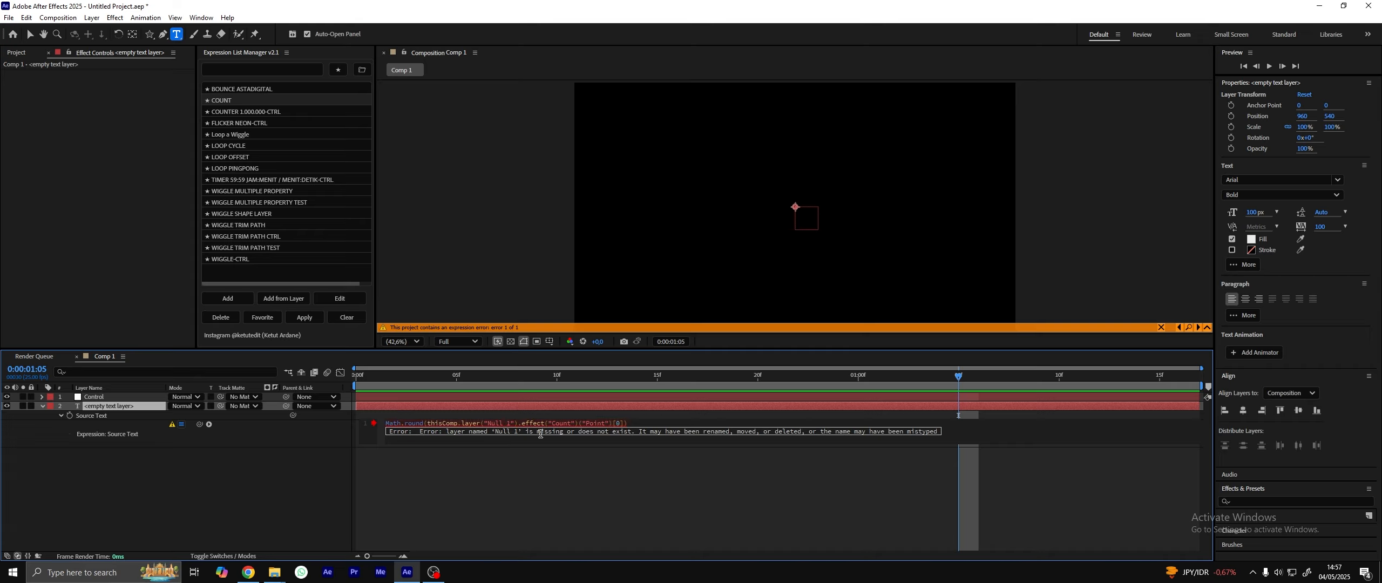
key("shift+Left")
key("shift+Left")
key("shift+Left")
key("shift+Left")
key("shift+Left")
type("Co")
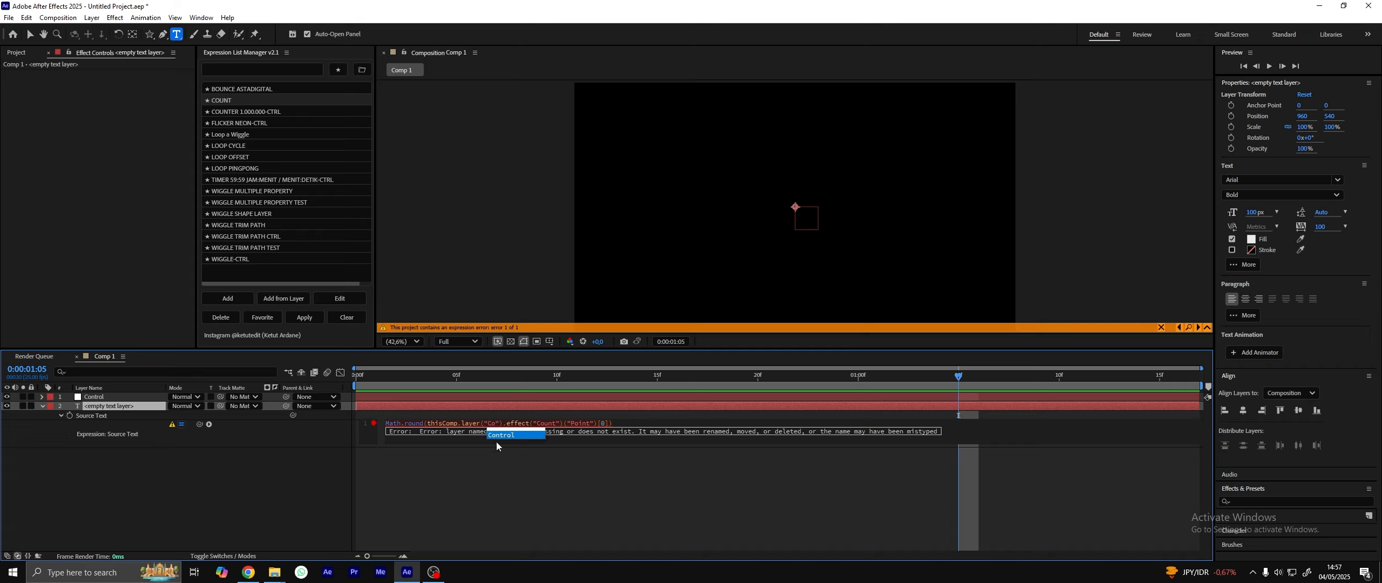
left_click(511, 437)
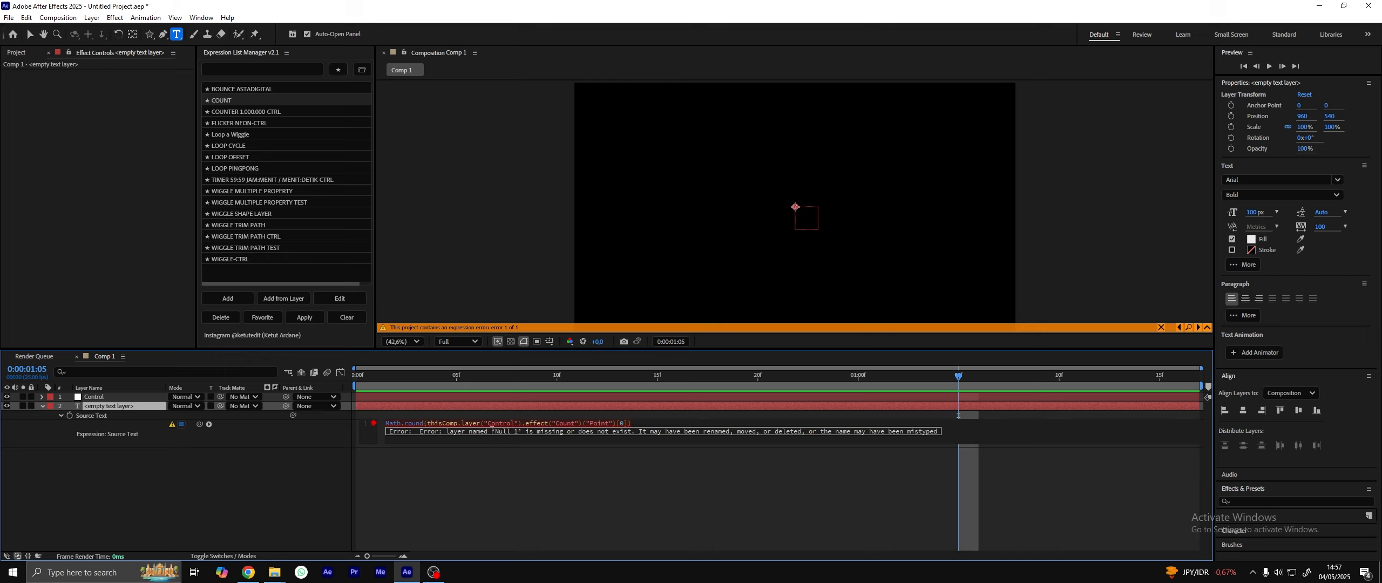
left_click(299, 490)
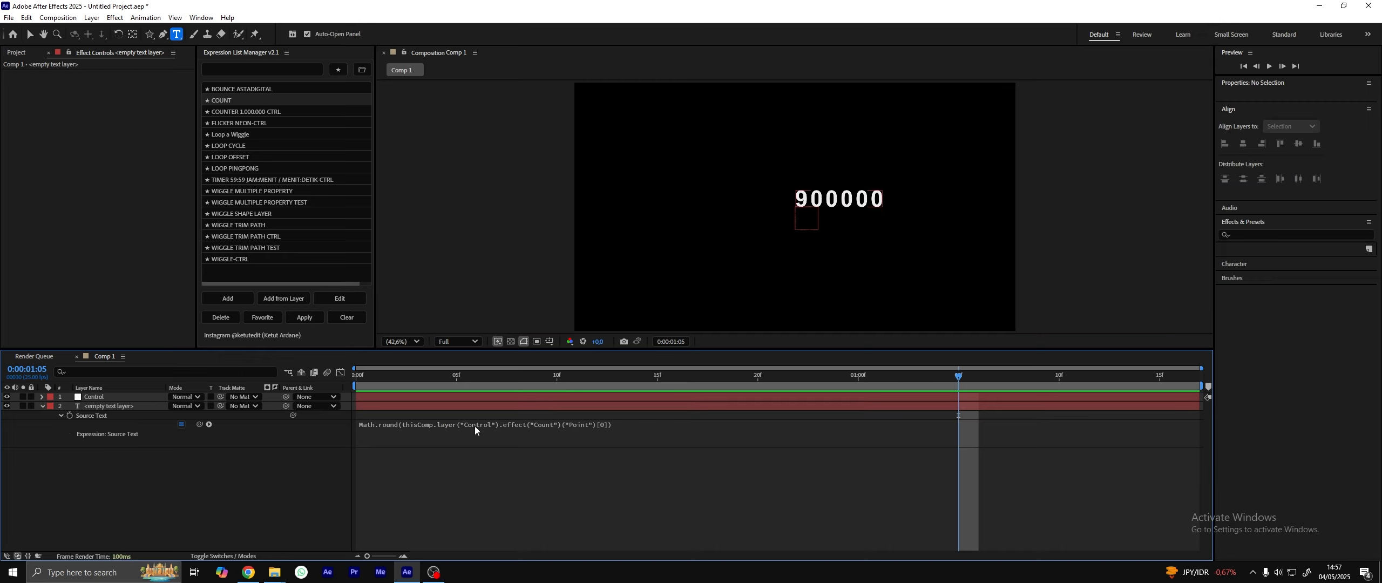
- Copy the corrected Source Text expression into the COUNT entry as its primary expression and save the entry
left_click(484, 427)
key("ctrl+c")
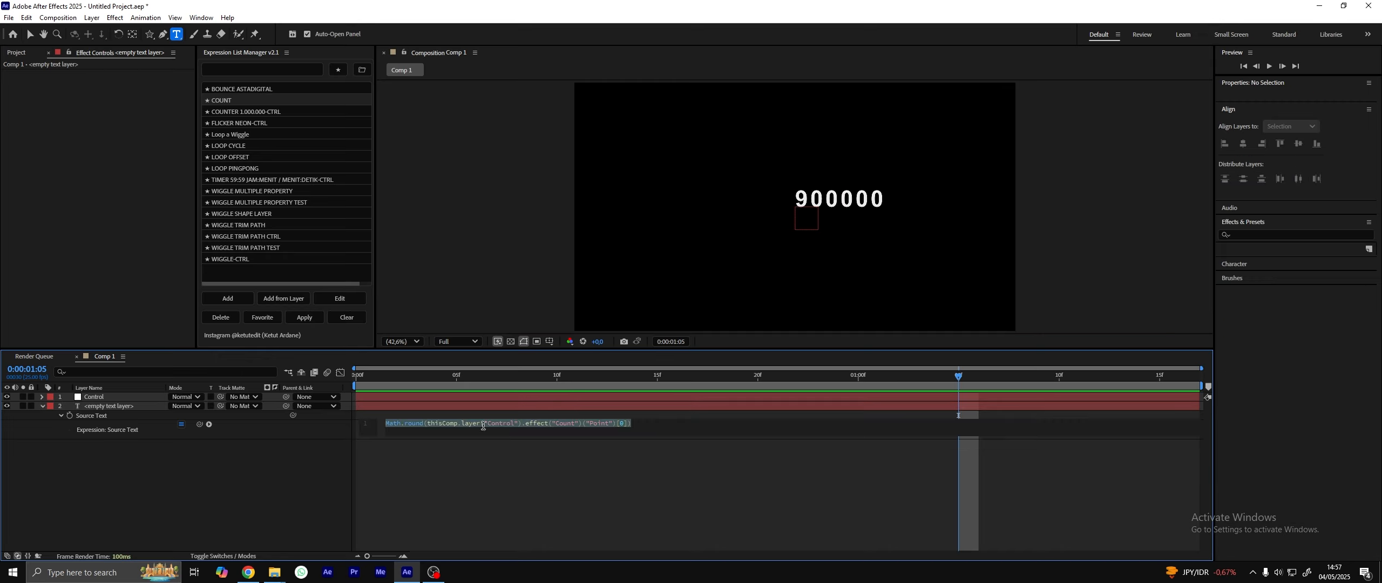
left_click(229, 98)
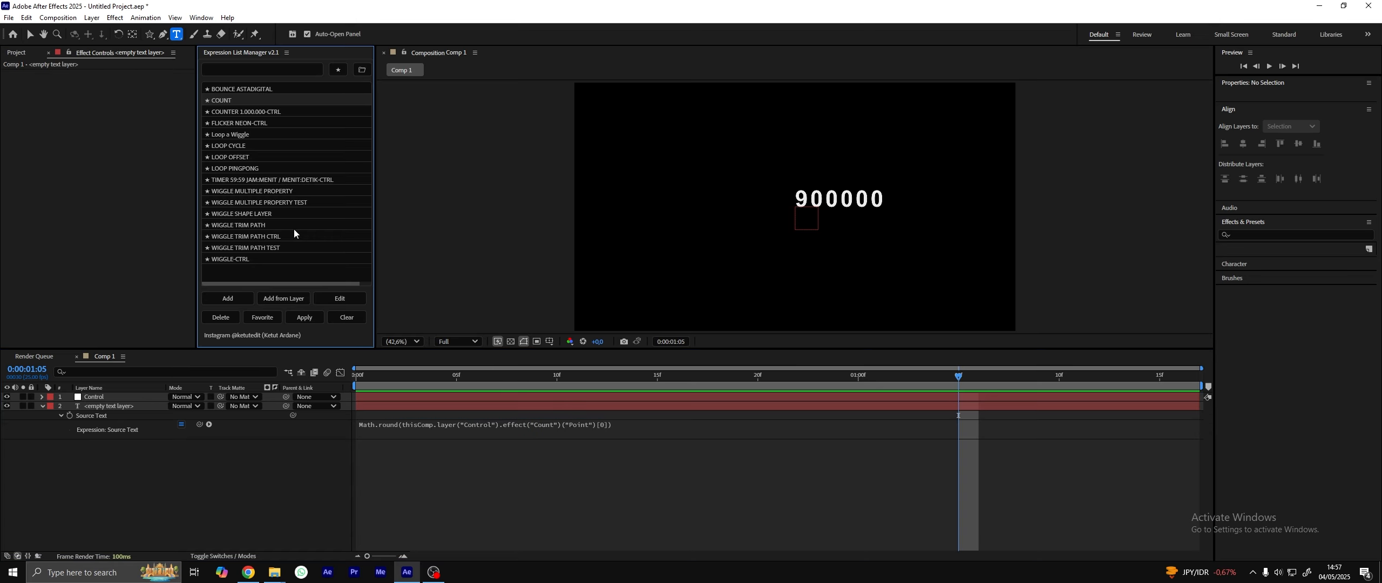
left_click(349, 294)
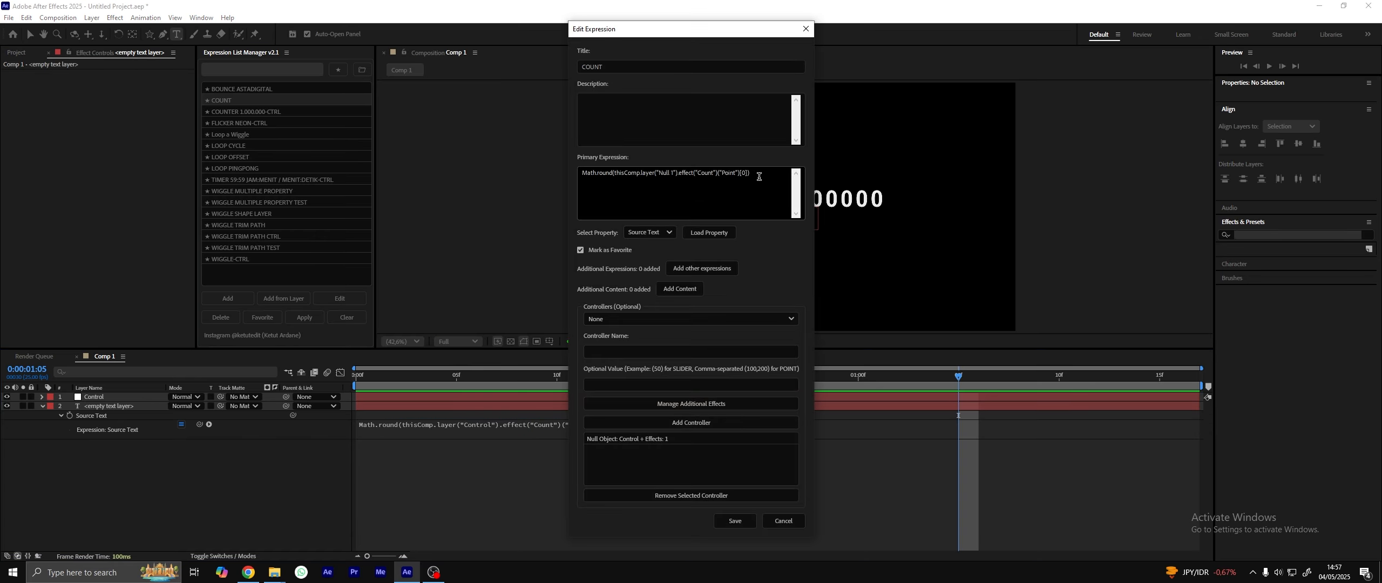
left_click_drag(761, 174, 506, 179)
key("ctrl+v")
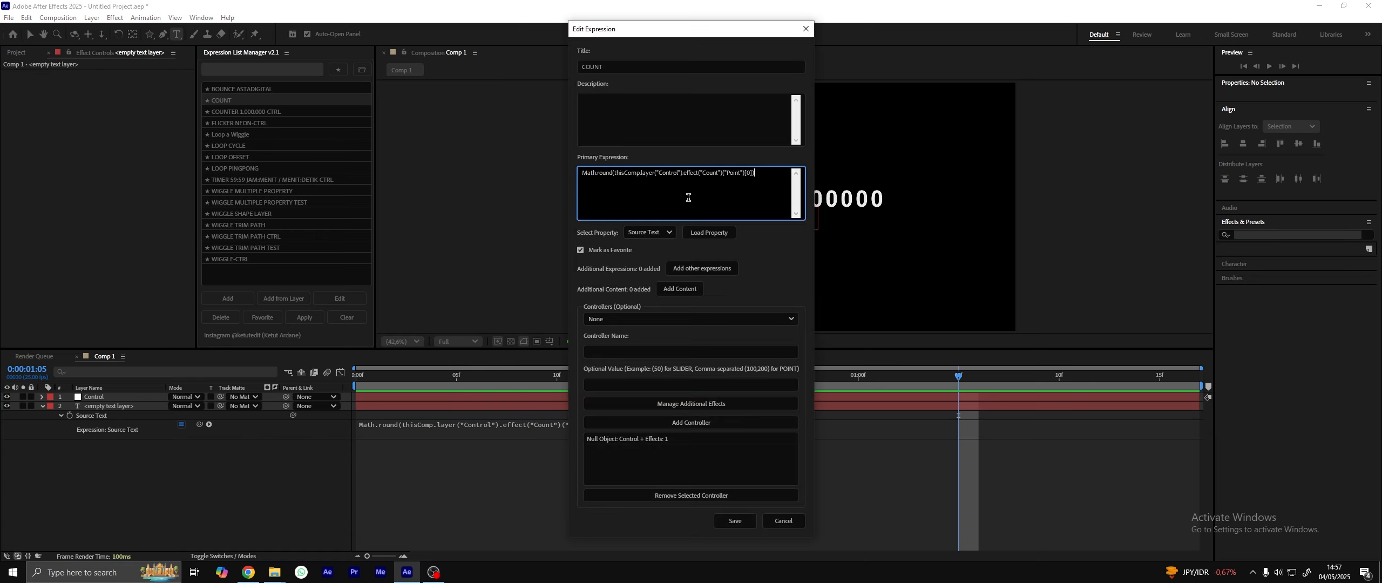
left_click(748, 520)
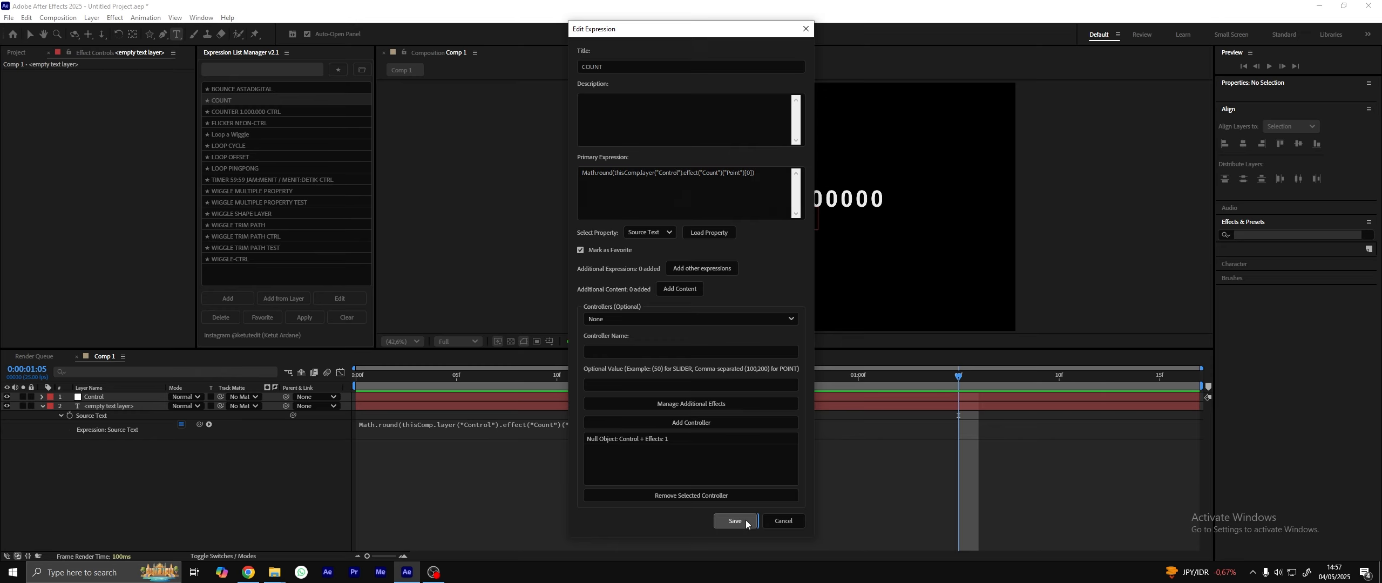
- Clear the composition by deleting the Control null and the text layer
left_click_drag(132, 465, 81, 393)
key("Delete")
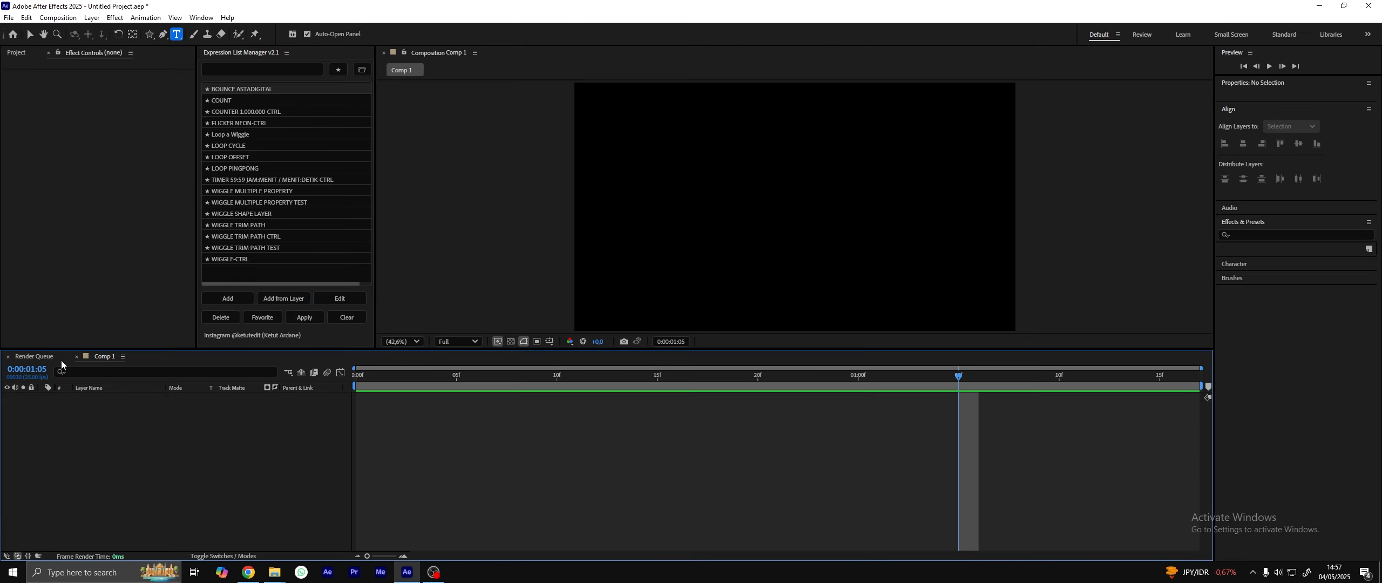
- Create an empty text layer and apply the COUNT expression to it with its controllers and null object
double_click(176, 35)
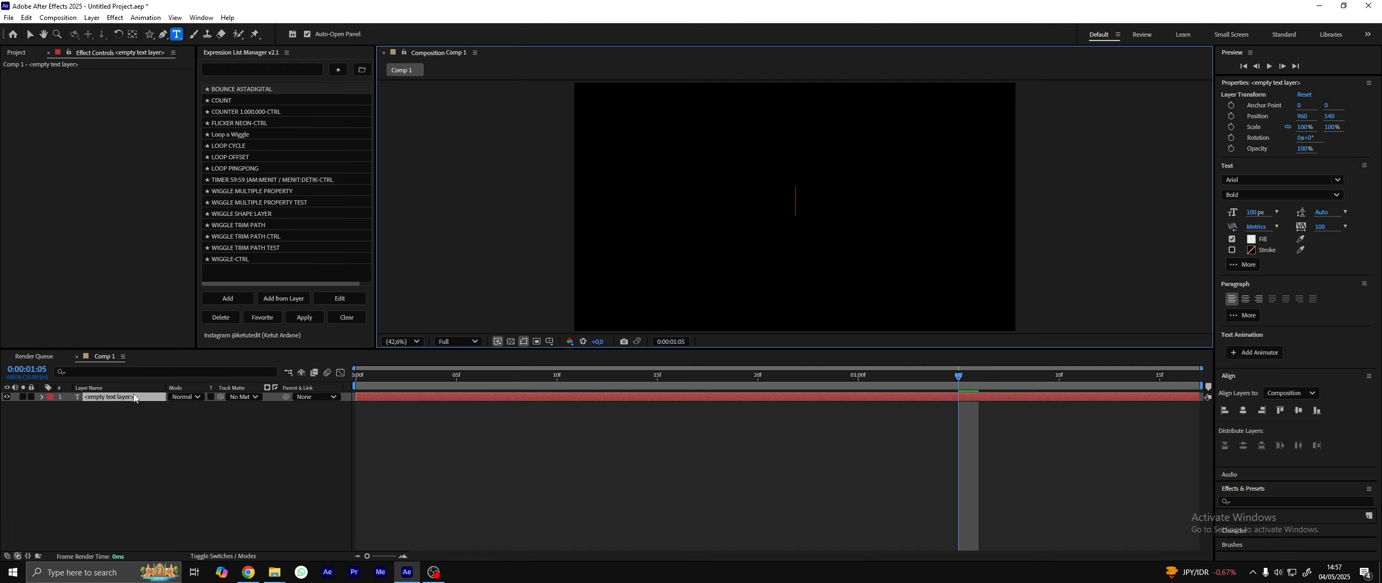
left_click(134, 398)
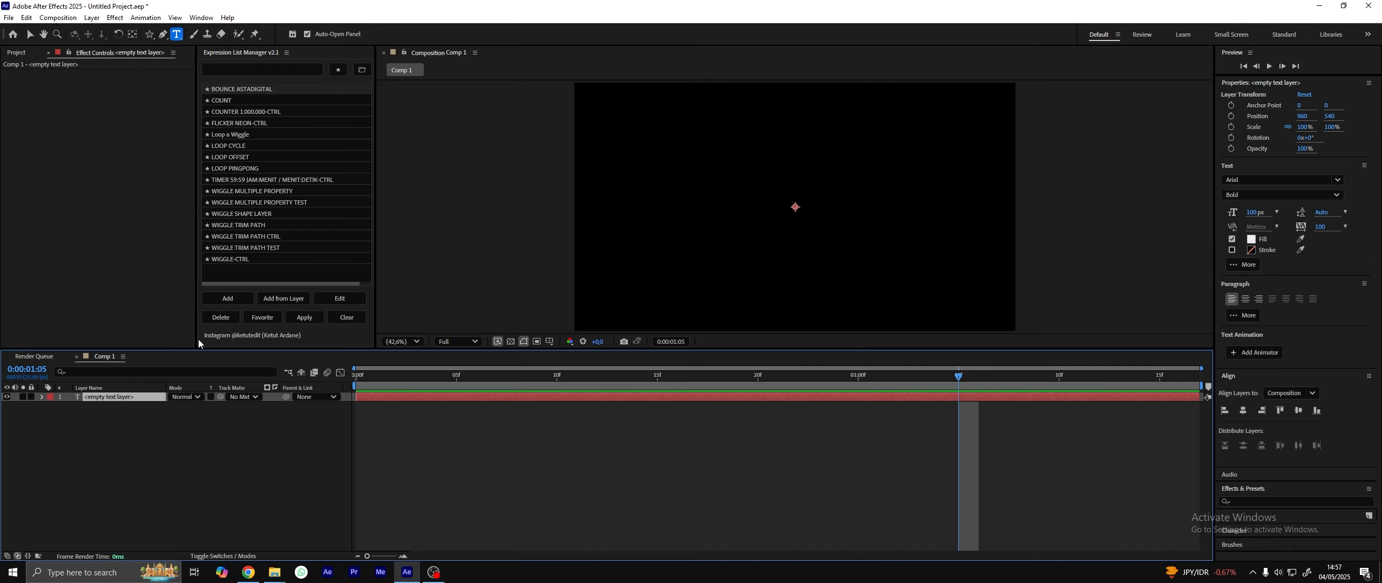
left_click(237, 102)
left_click(304, 318)
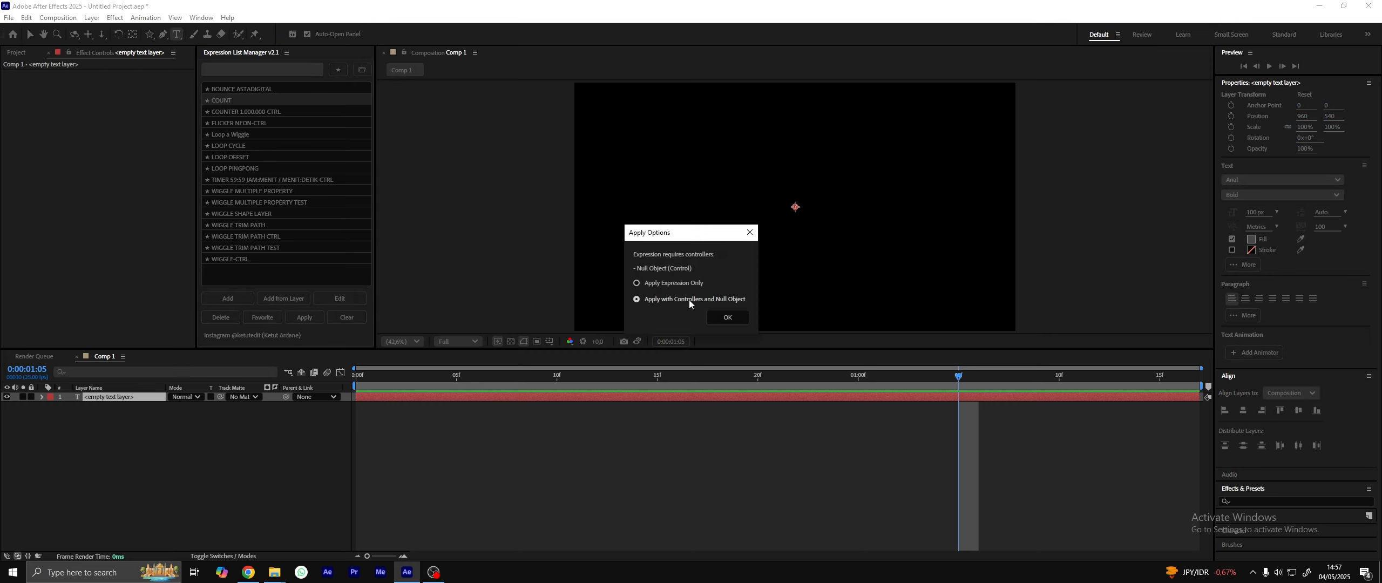
left_click(722, 320)
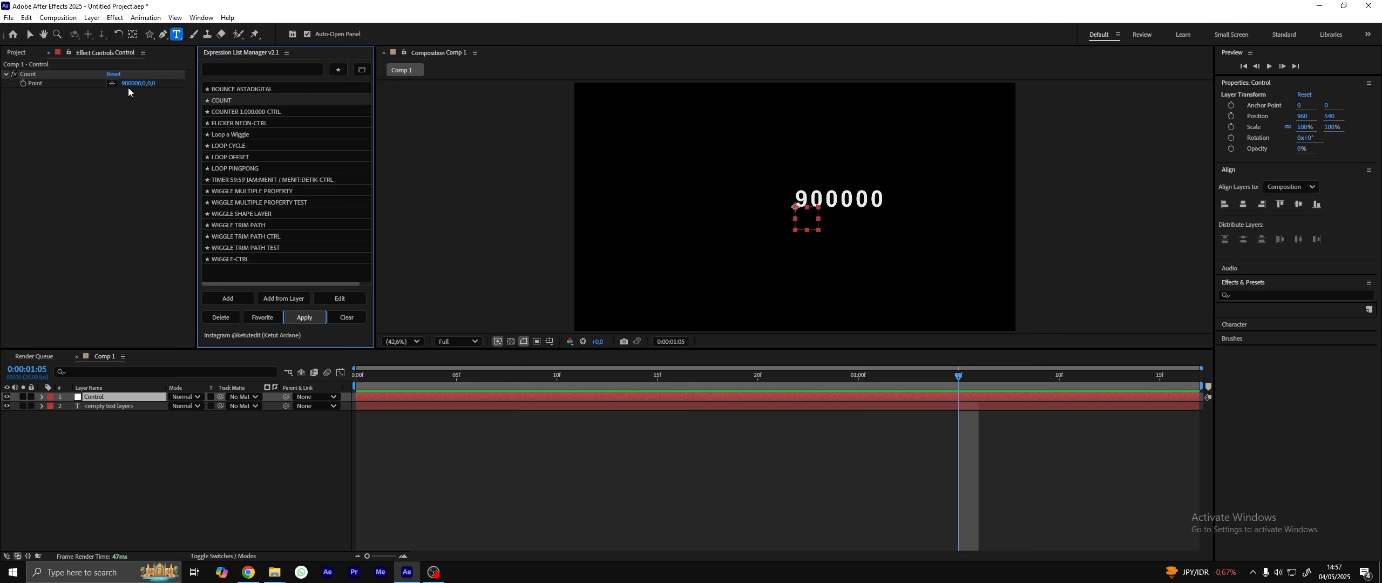
- Test the counter by varying the Control null's Count point X value and then setting it to 3457
left_click_drag(132, 84, 1380, 138)
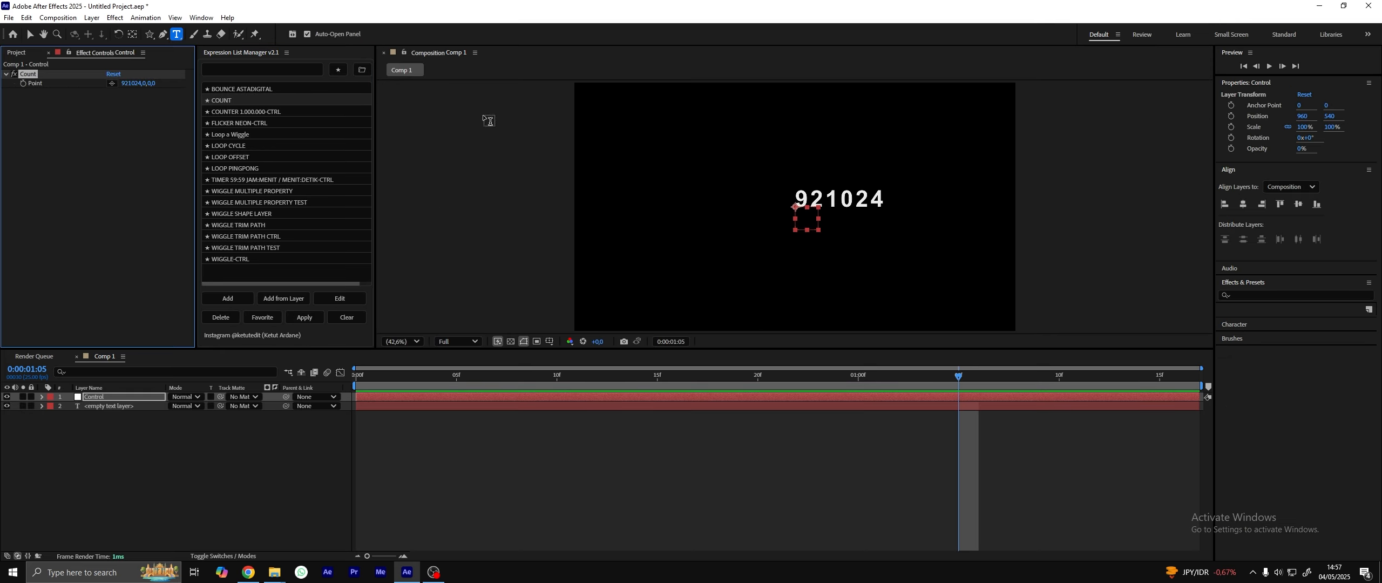
left_click_drag(134, 84, 1380, 120)
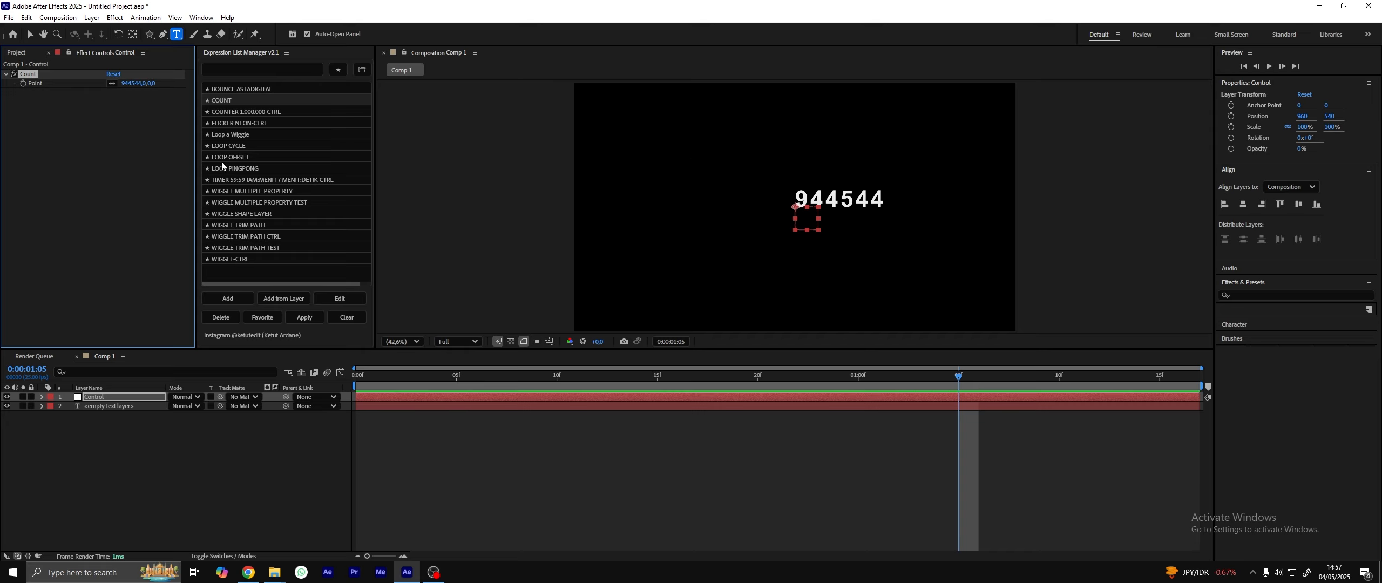
left_click(128, 83)
type("3457")
left_click(830, 432)
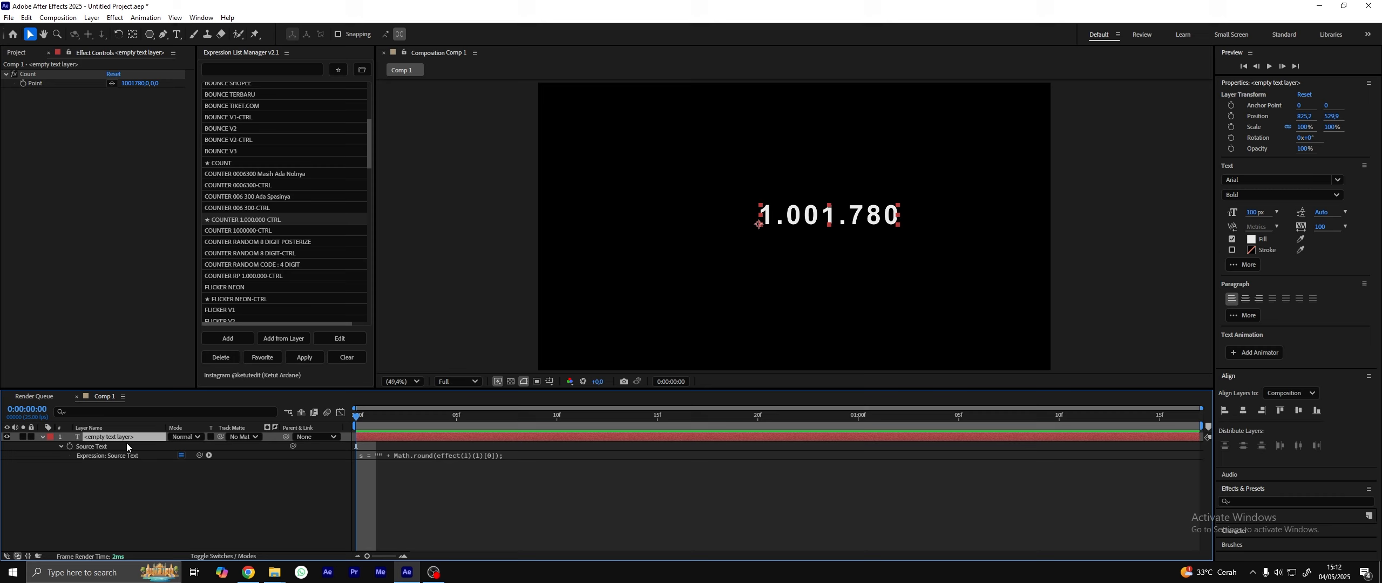
- Save the text layer's Source Text expression and its Count controller as a new favourite entry titled MY NEW EXPRESSION
left_click(281, 340)
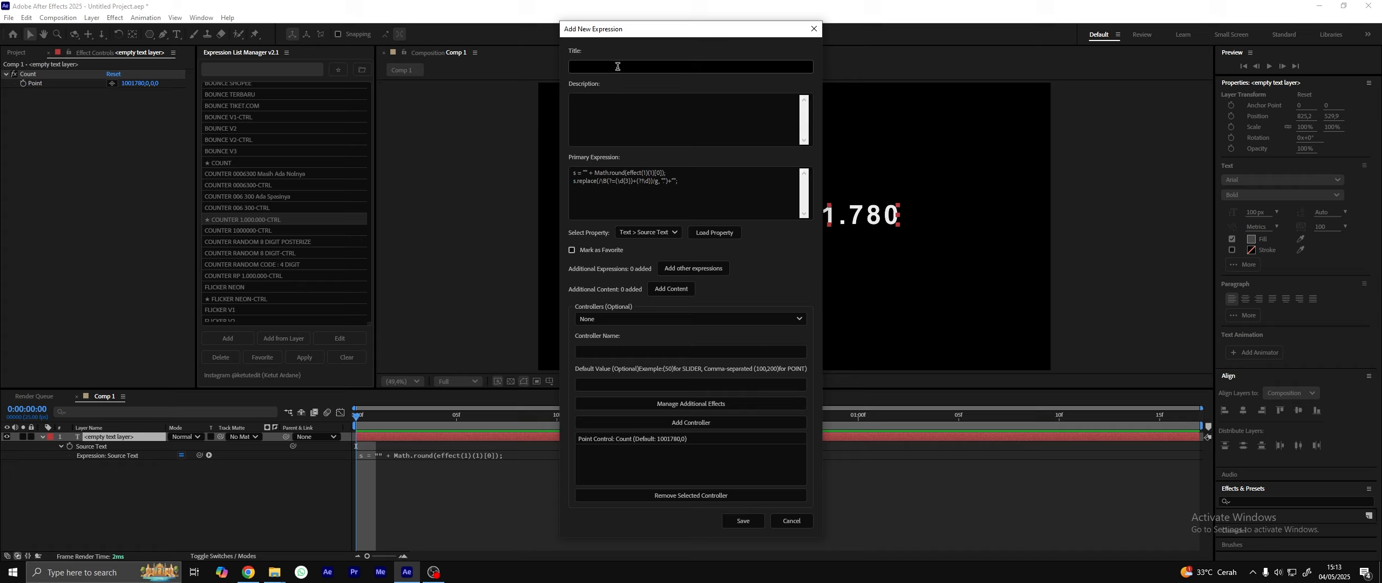
left_click(617, 66)
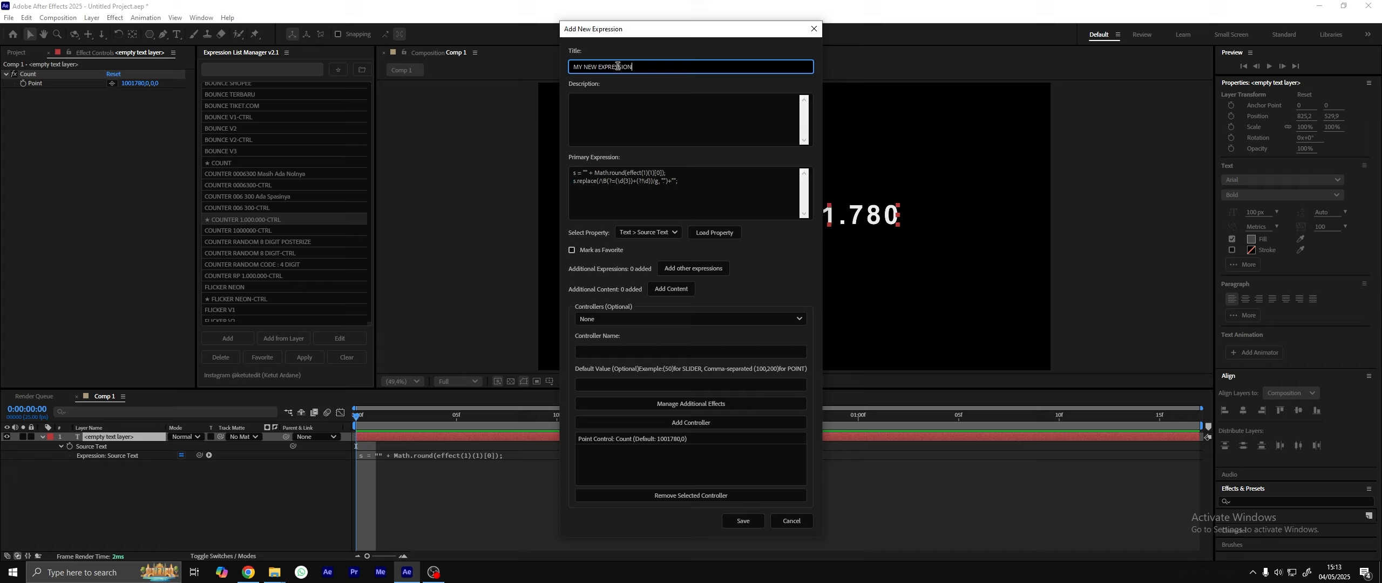
left_click(572, 250)
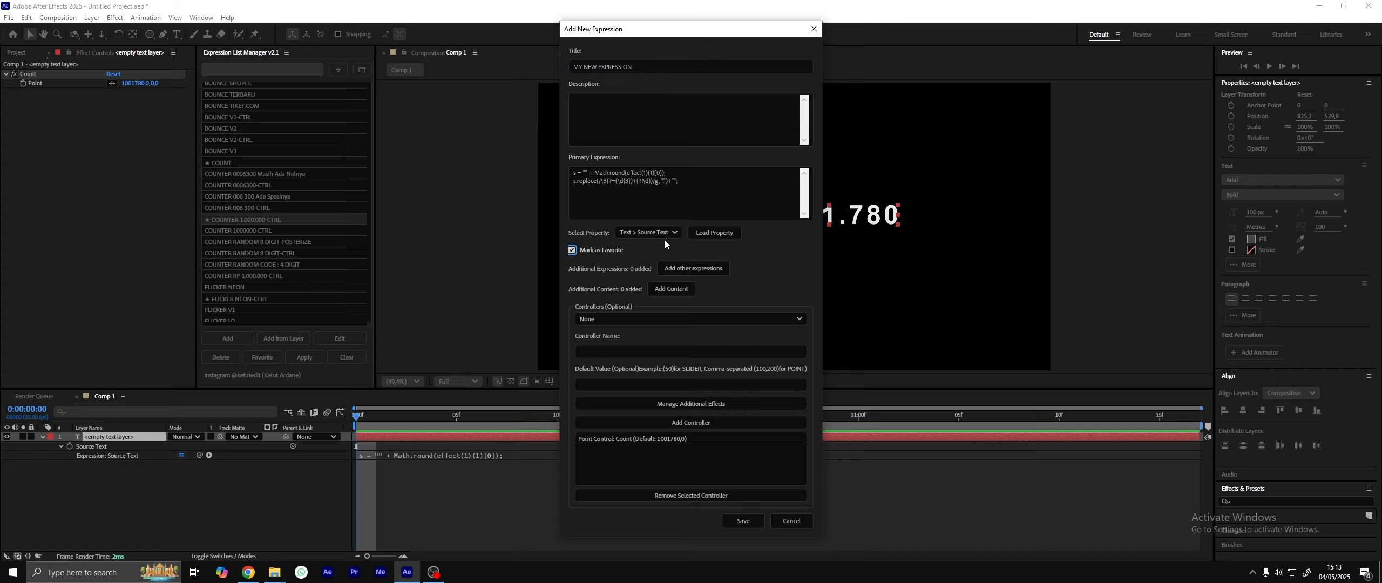
left_click(650, 233)
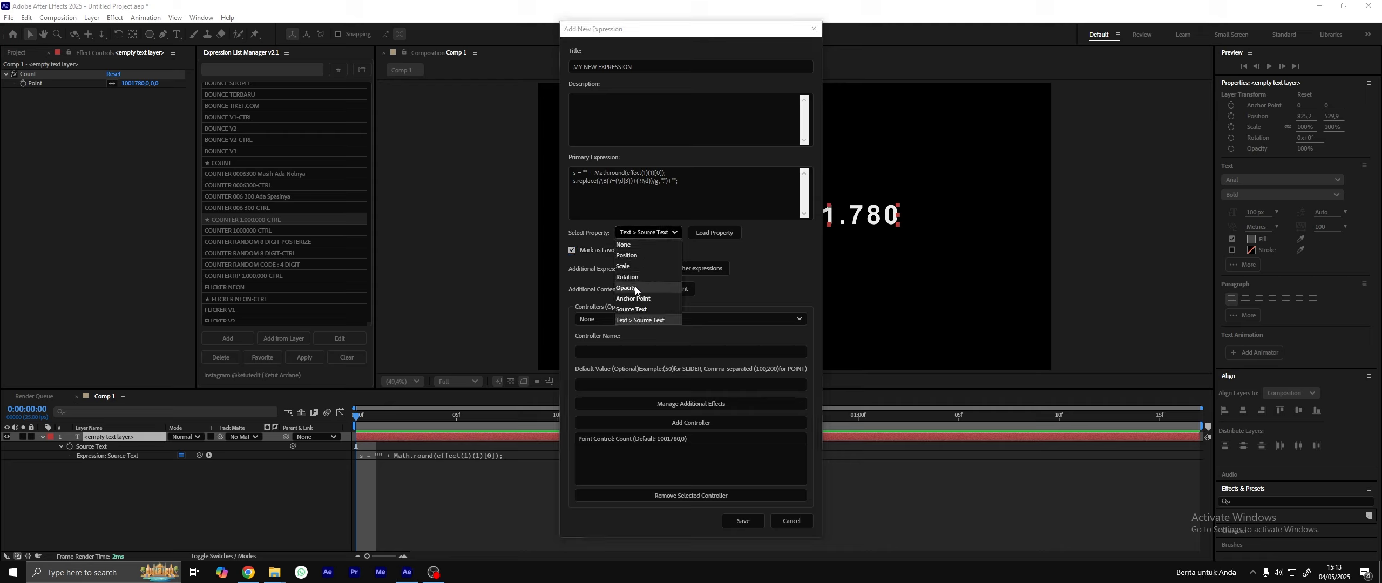
left_click(734, 256)
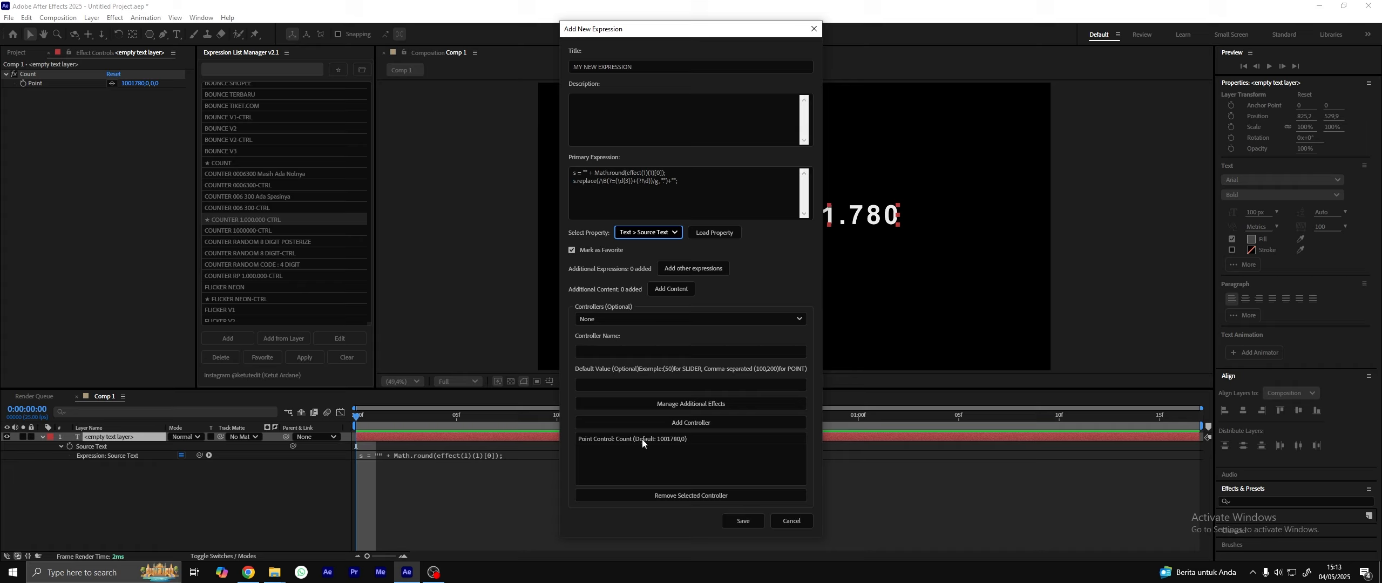
left_click(743, 522)
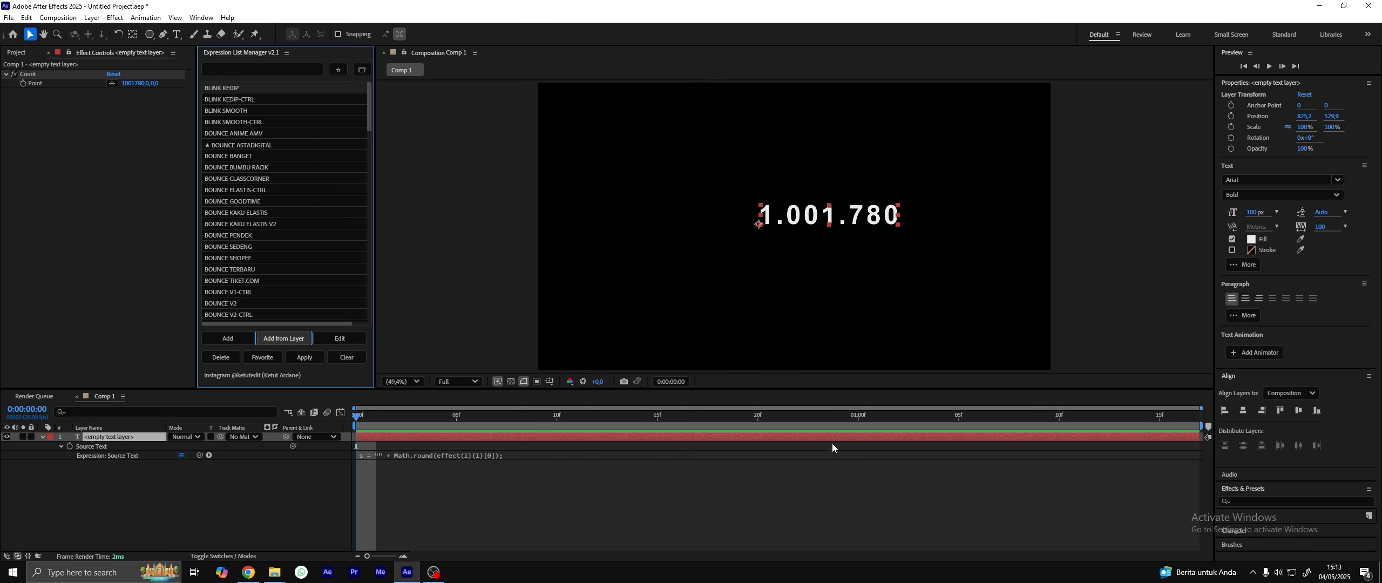
- Show only favourites with MY NEW EXPRESSION selected, and delete the counter text layer from the composition
left_click(337, 70)
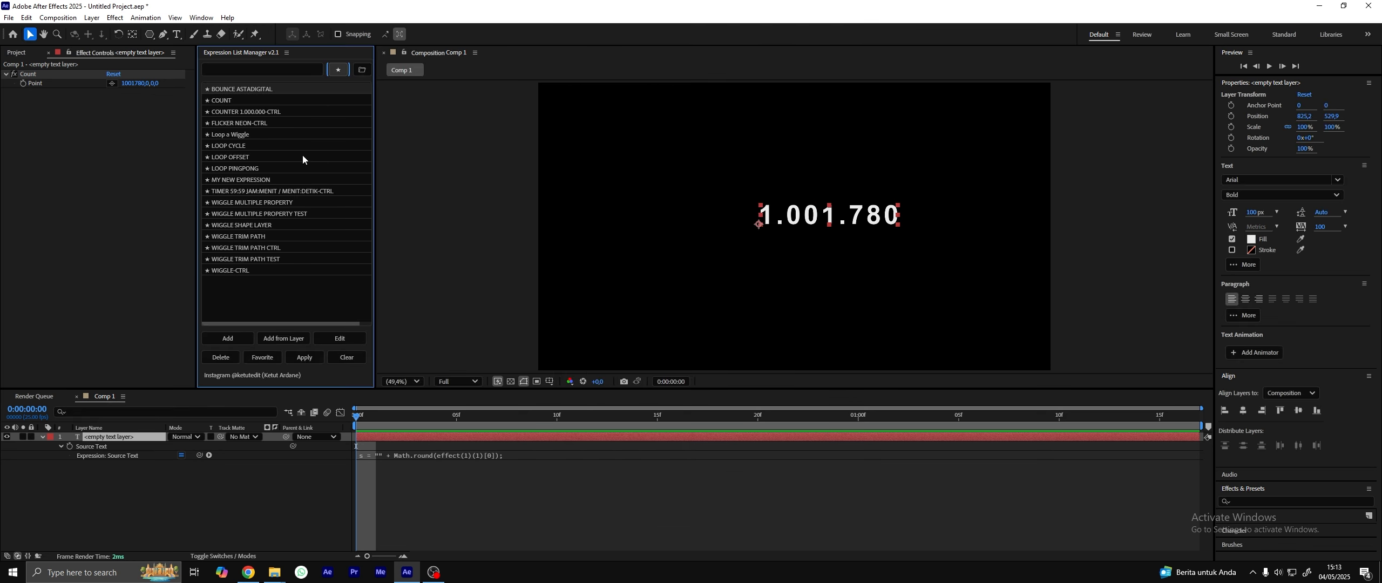
left_click(302, 179)
left_click(128, 439)
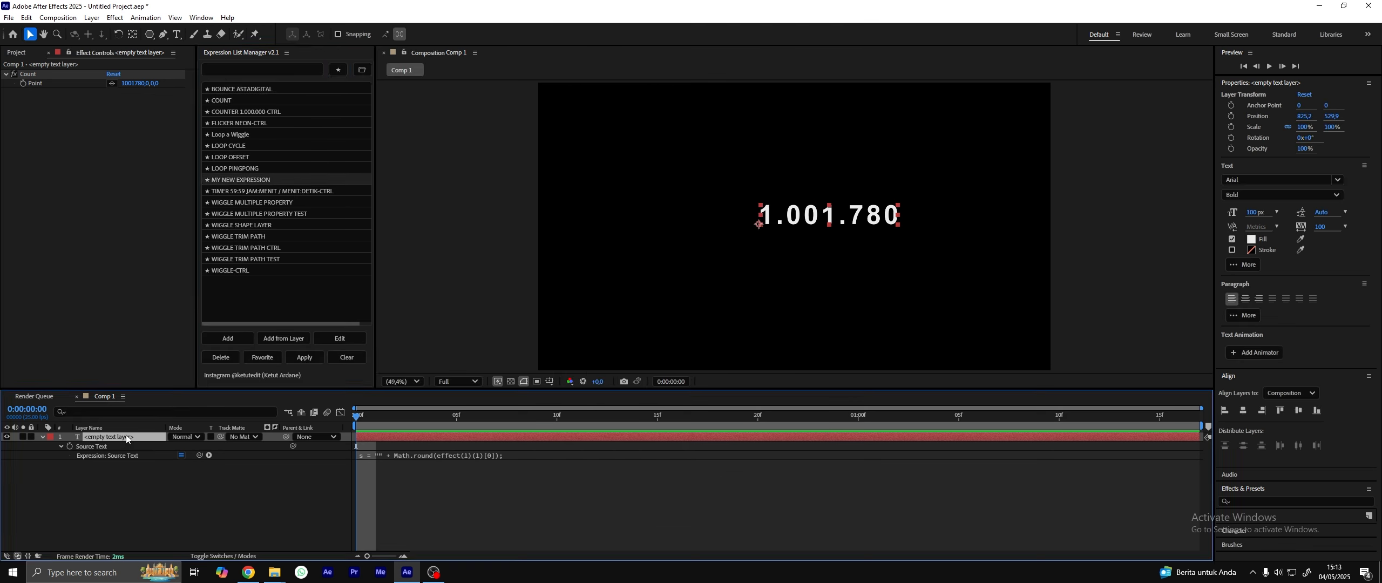
key("Delete")
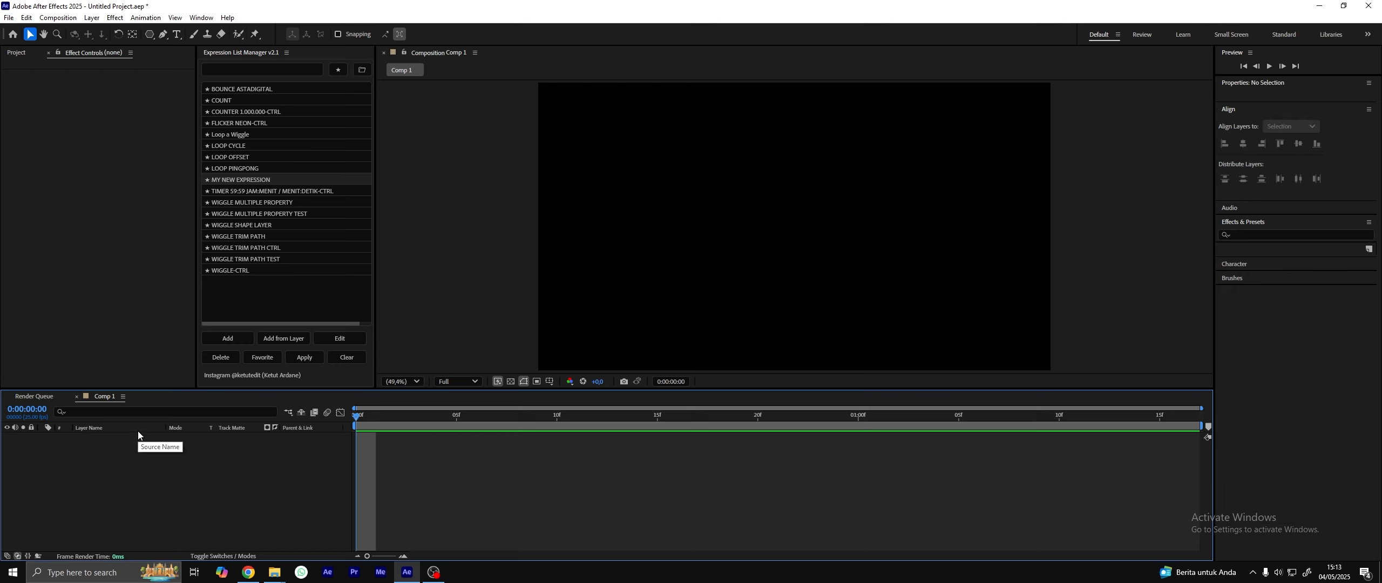
- Create a new empty text layer and apply MY NEW EXPRESSION to it with controllers
double_click(177, 36)
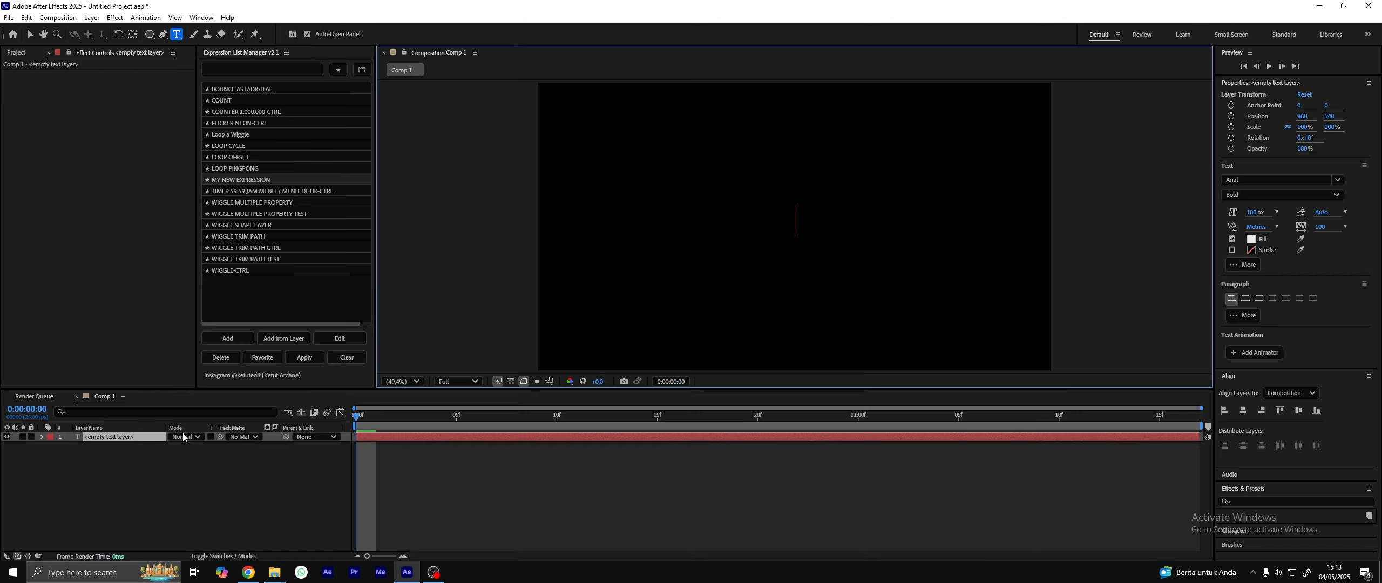
left_click(131, 438)
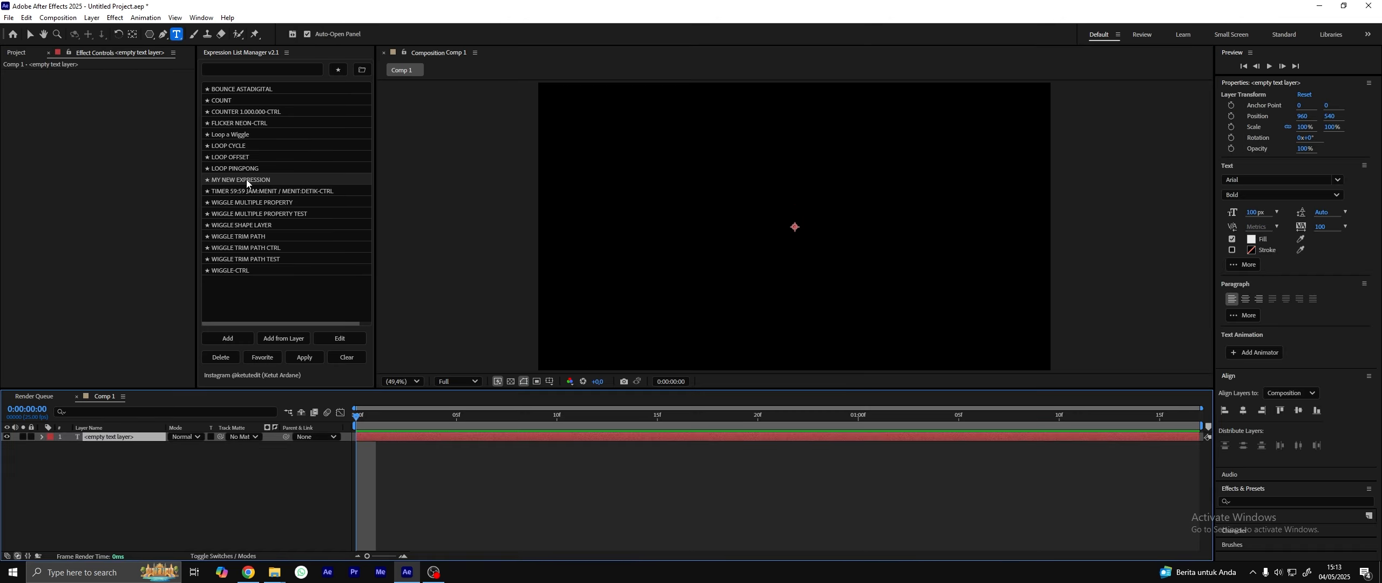
left_click(304, 357)
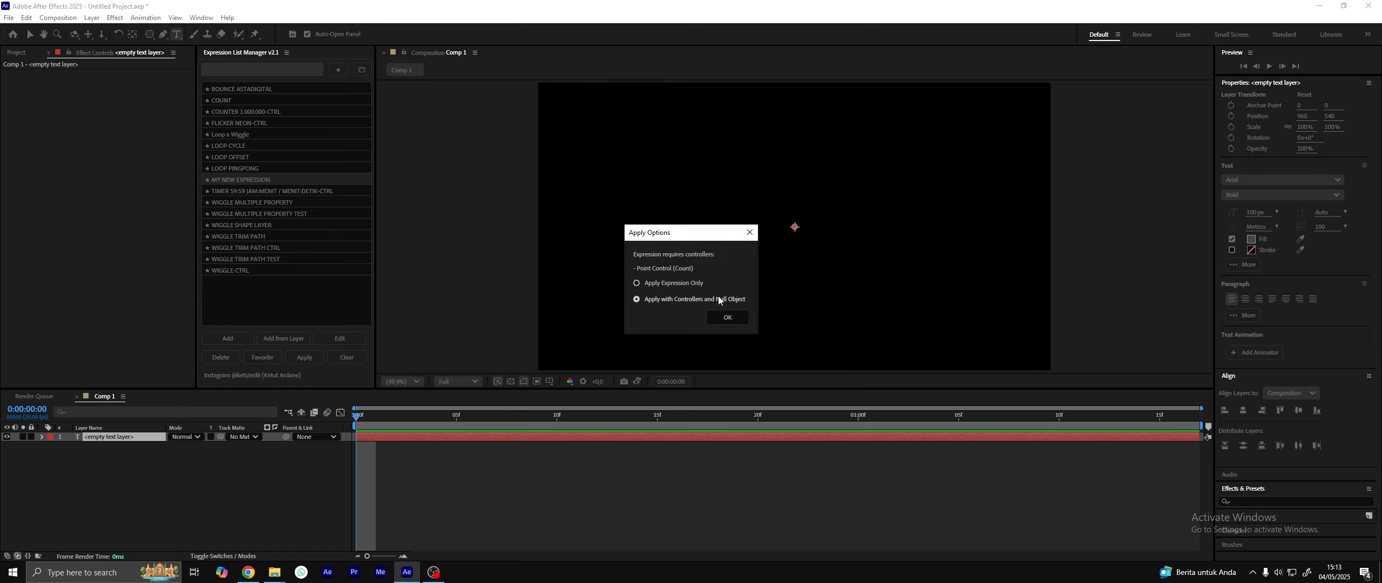
left_click(728, 317)
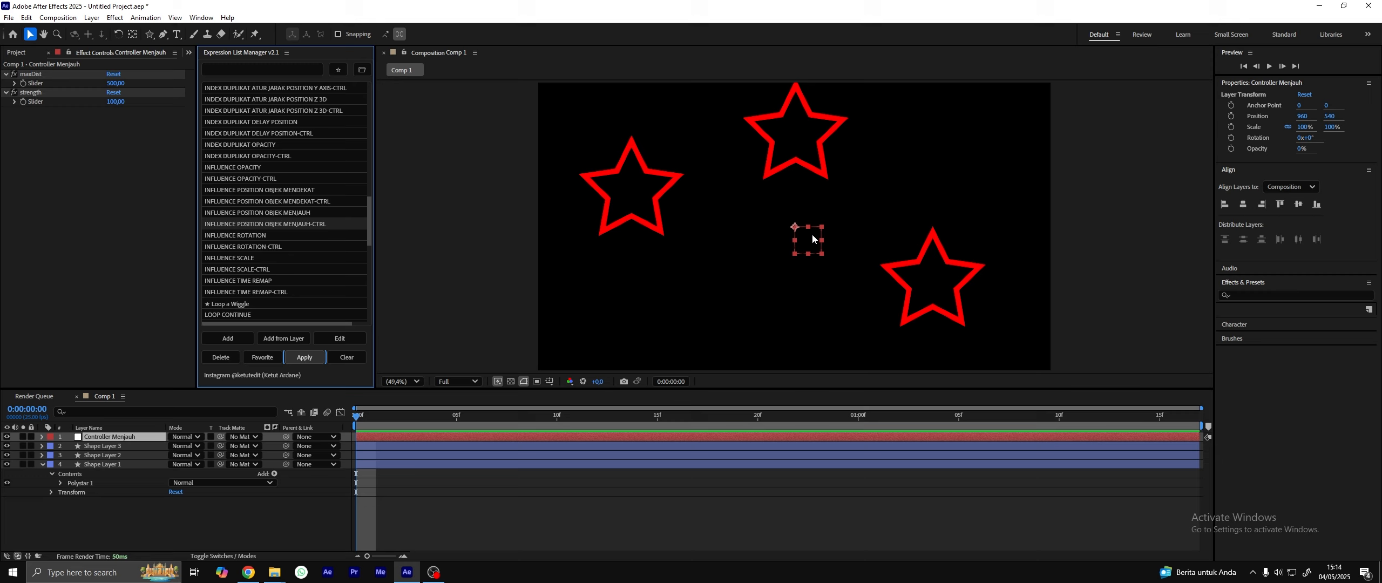
- Move the Controller Menjauh null to about 754, 665 and start a new entry from that null and Shape Layer 3
left_click_drag(808, 248, 754, 281)
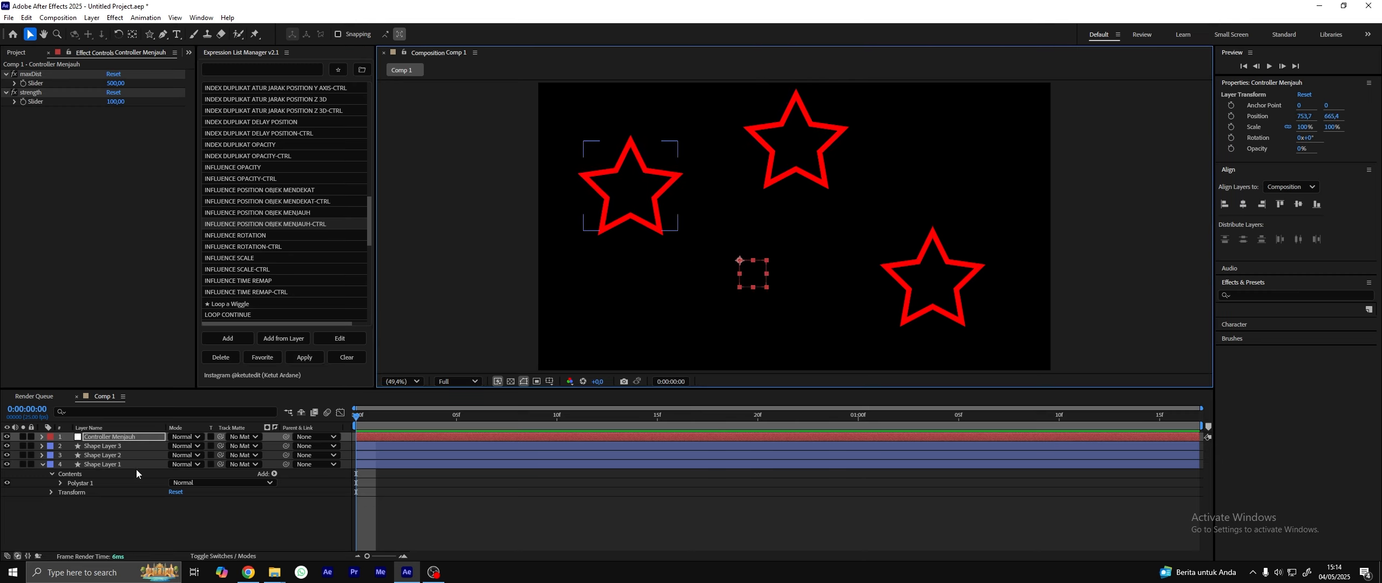
left_click(111, 438)
left_click(113, 447, "ctrl")
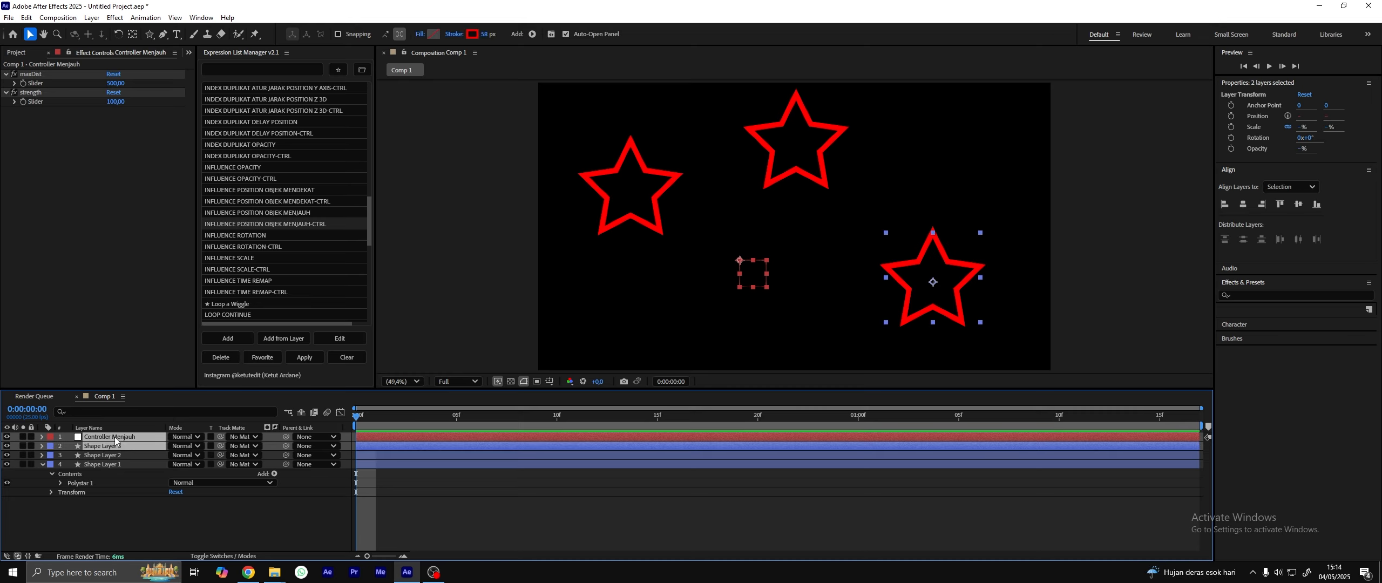
left_click(284, 339)
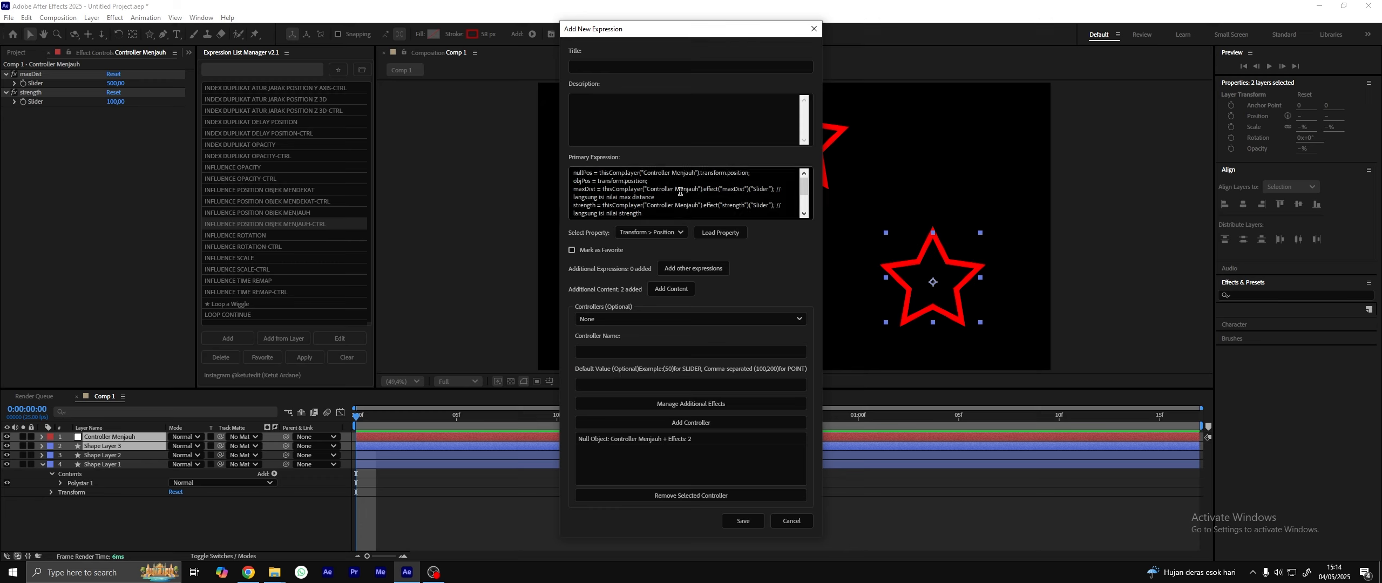
- Remove the Stroke 1 and Fill 1 shape contents from the new entry's additional content
left_click(671, 288)
left_click(669, 205)
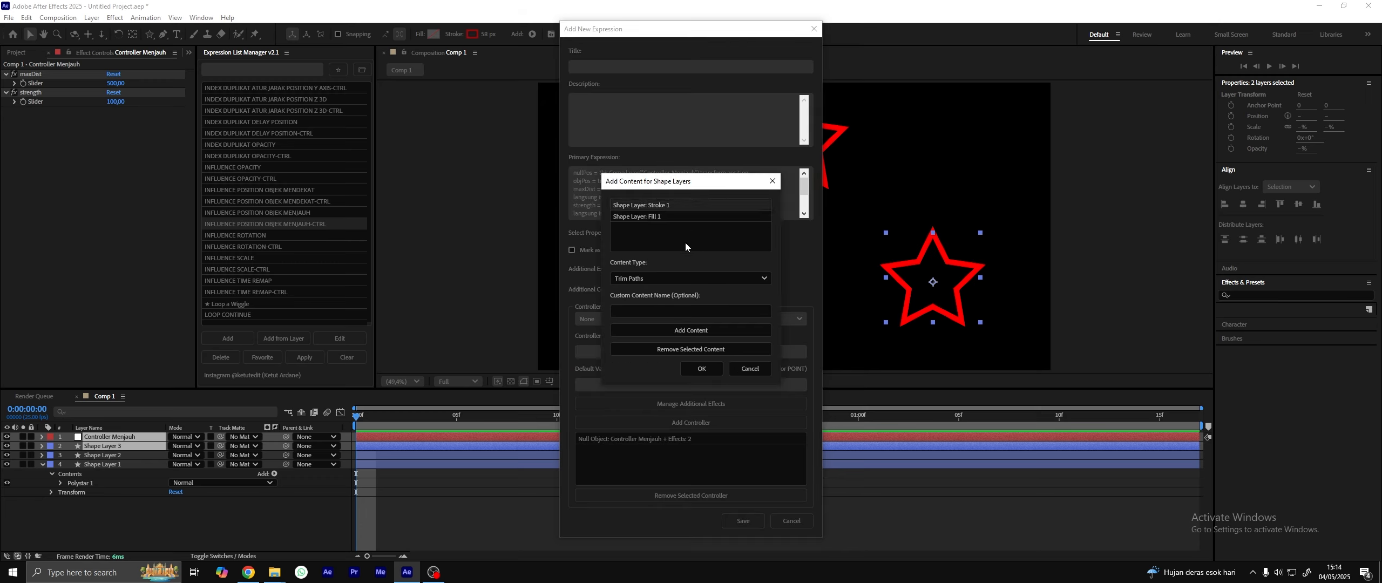
left_click(693, 350)
left_click(656, 205)
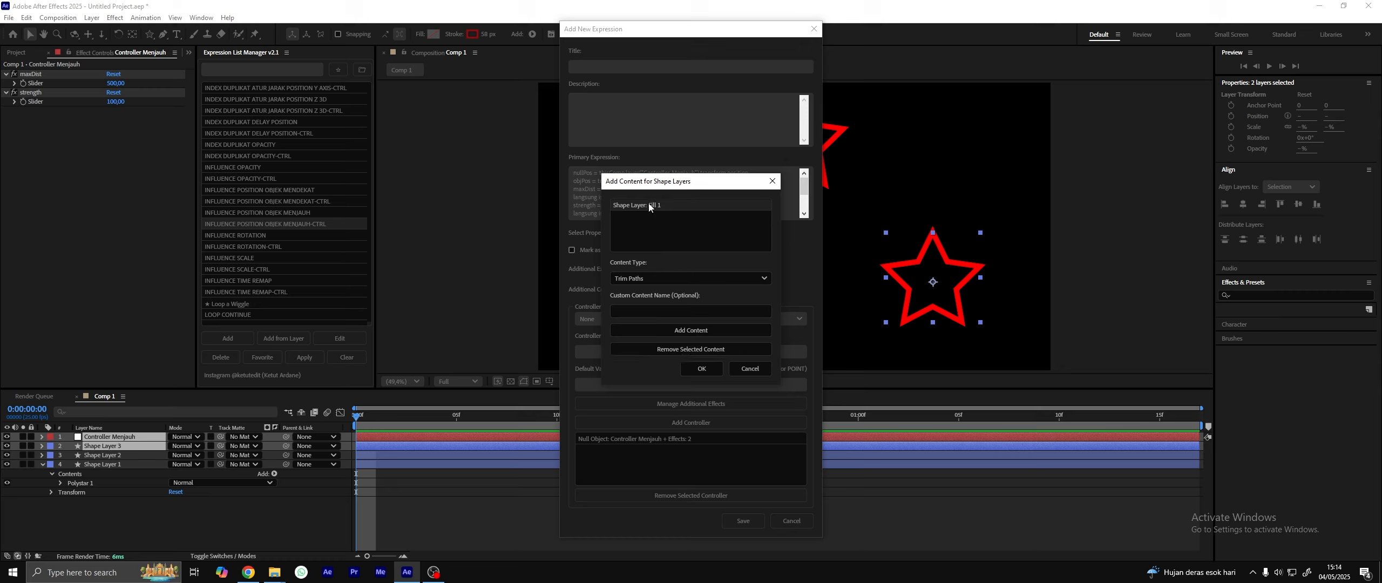
left_click(678, 349)
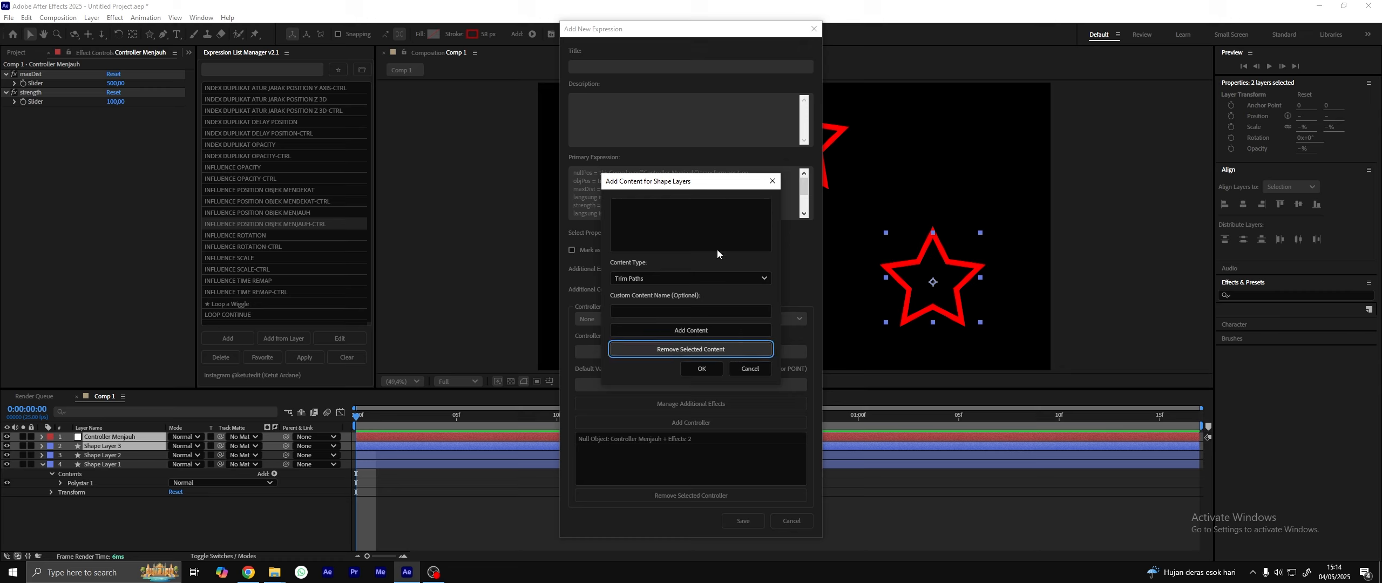
left_click(702, 369)
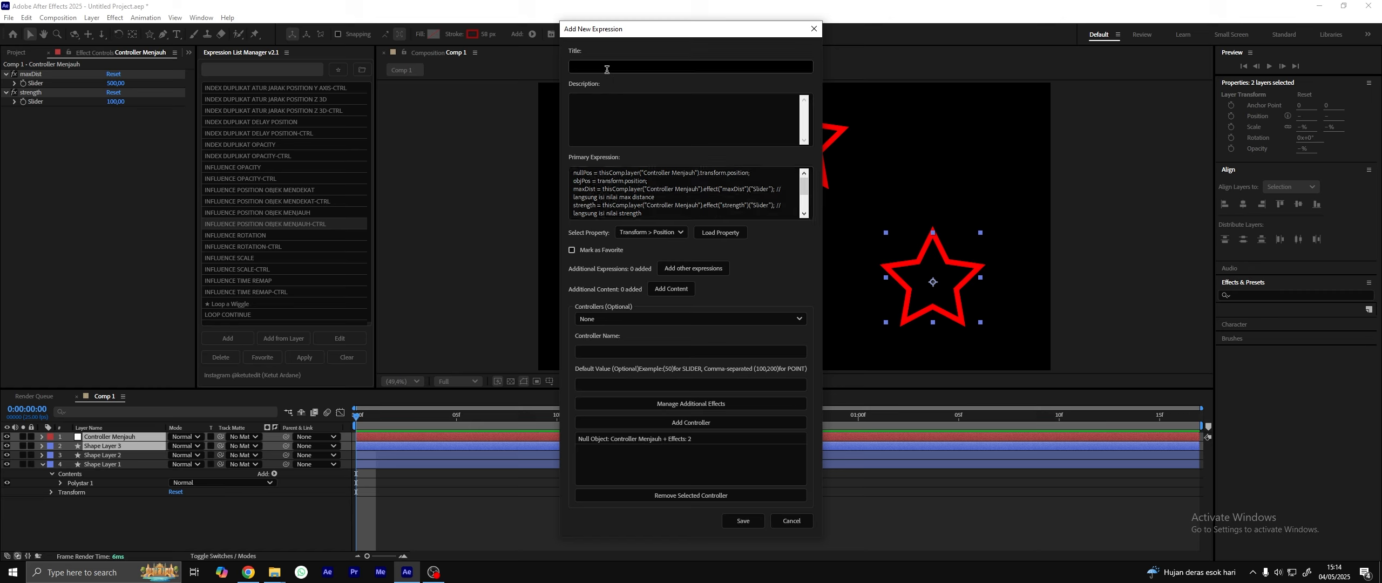
- Title the entry MY NEW EXPRESSION 2, save it as a favourite, and filter the list to favourites
left_click(607, 67)
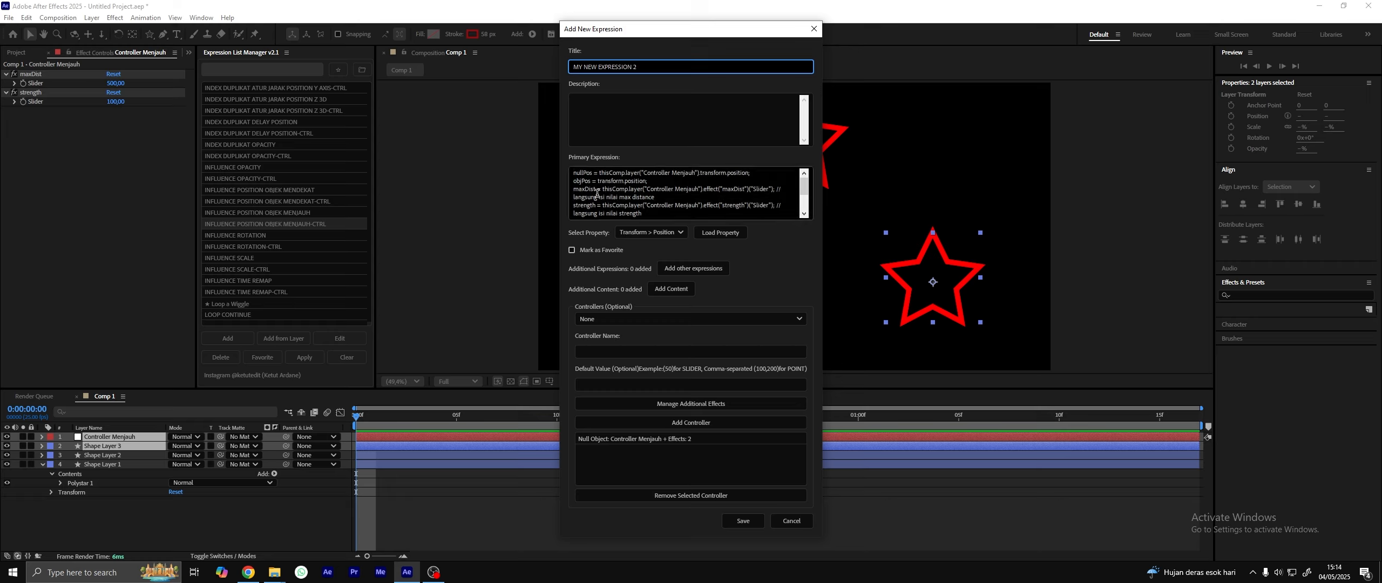
left_click(589, 251)
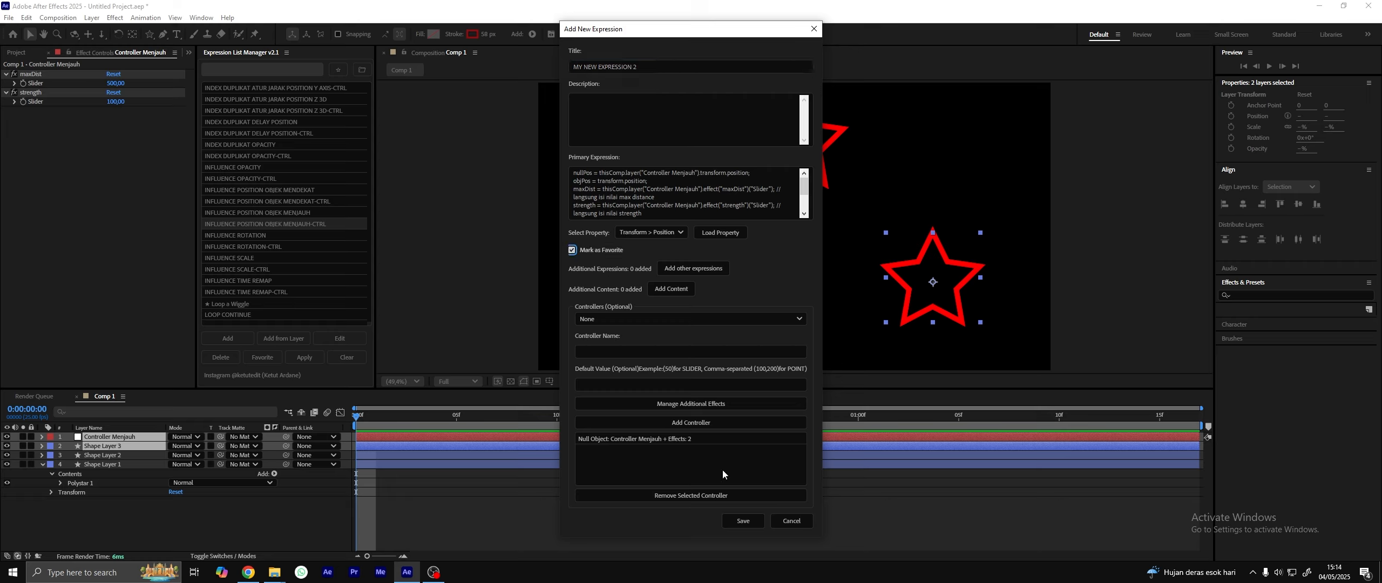
left_click(743, 523)
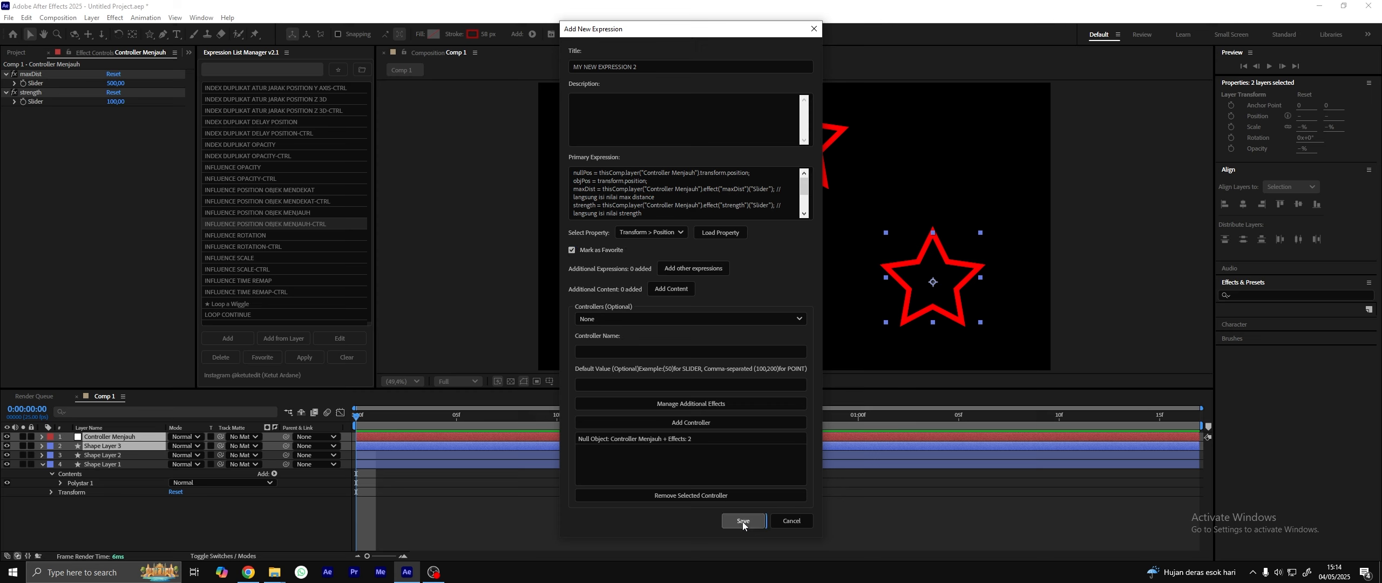
left_click(340, 69)
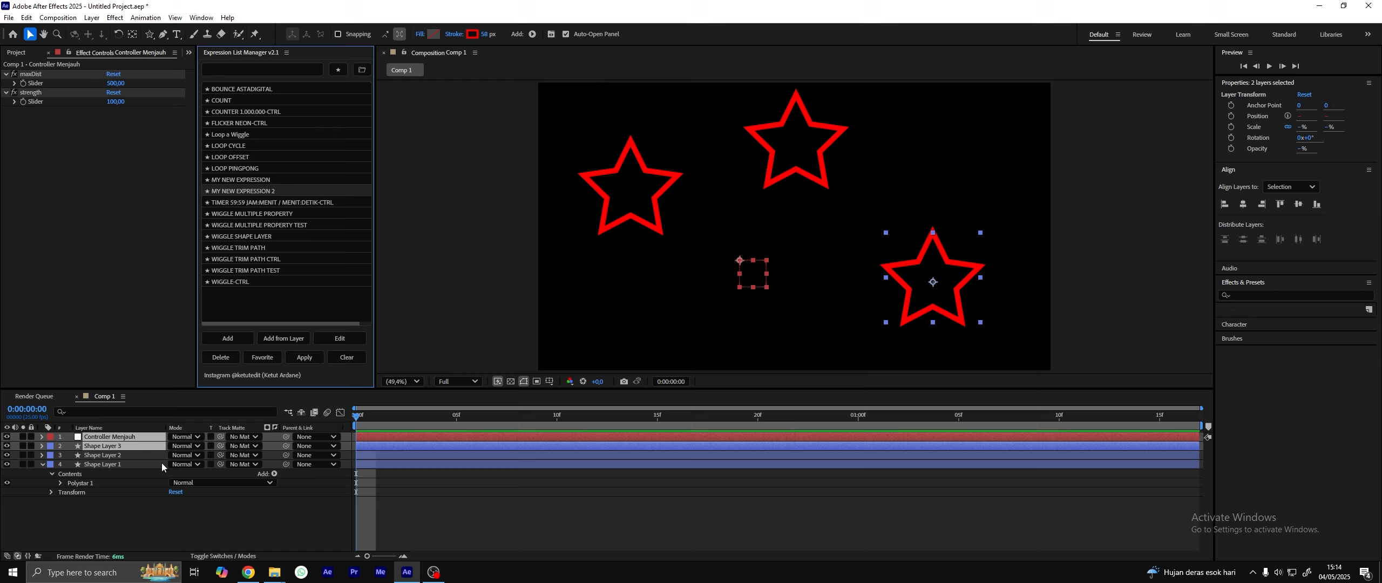
- Delete all layers from the composition and add a full-frame polygon shape layer
left_click(72, 406)
key("ctrl+a")
key("Delete")
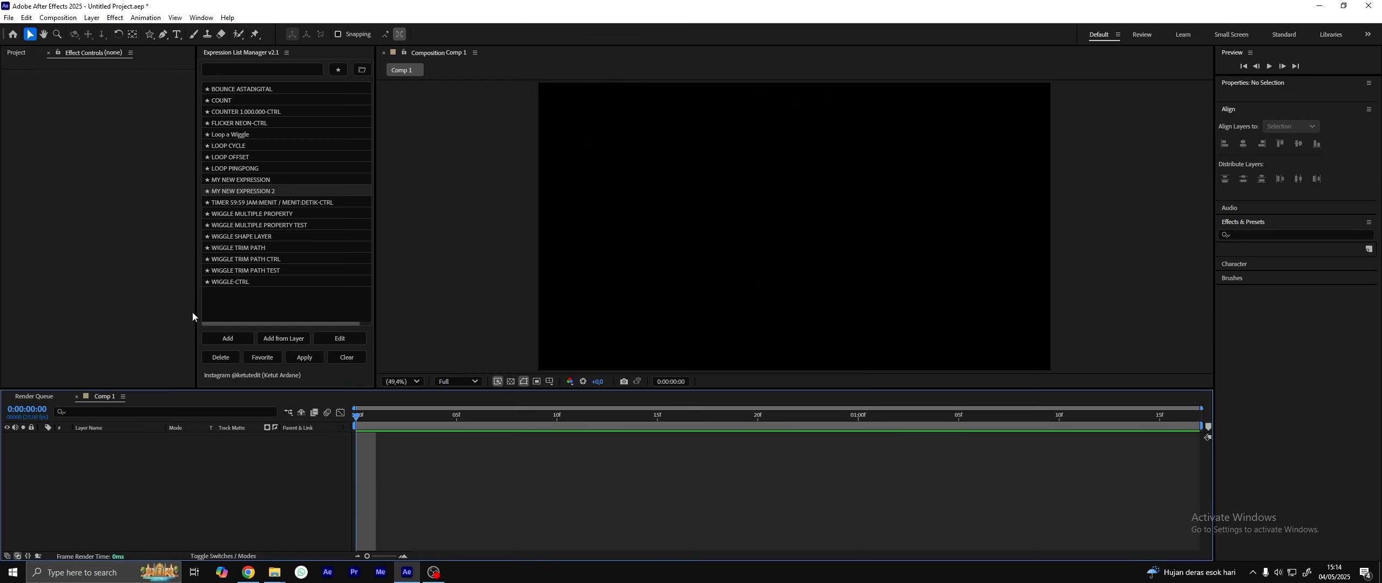
left_click_drag(150, 34, 175, 70)
double_click(149, 34)
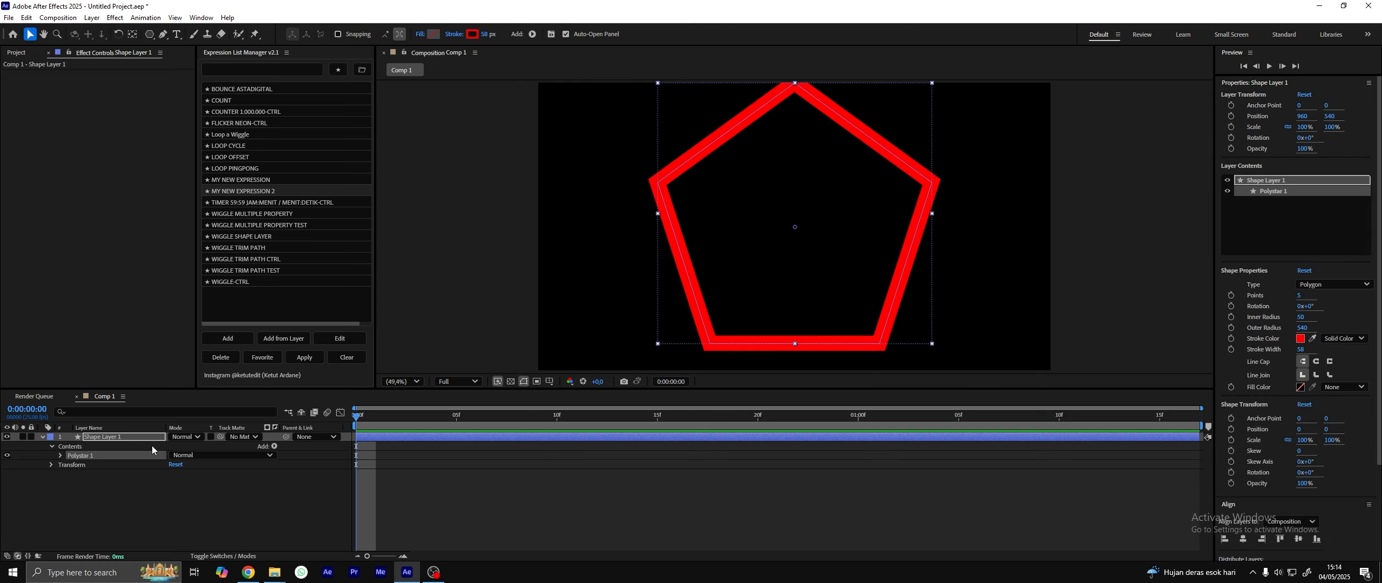
- Scale the polygon shape layer down to about 28.7% and duplicate it twice
left_click(136, 438)
left_click(657, 84)
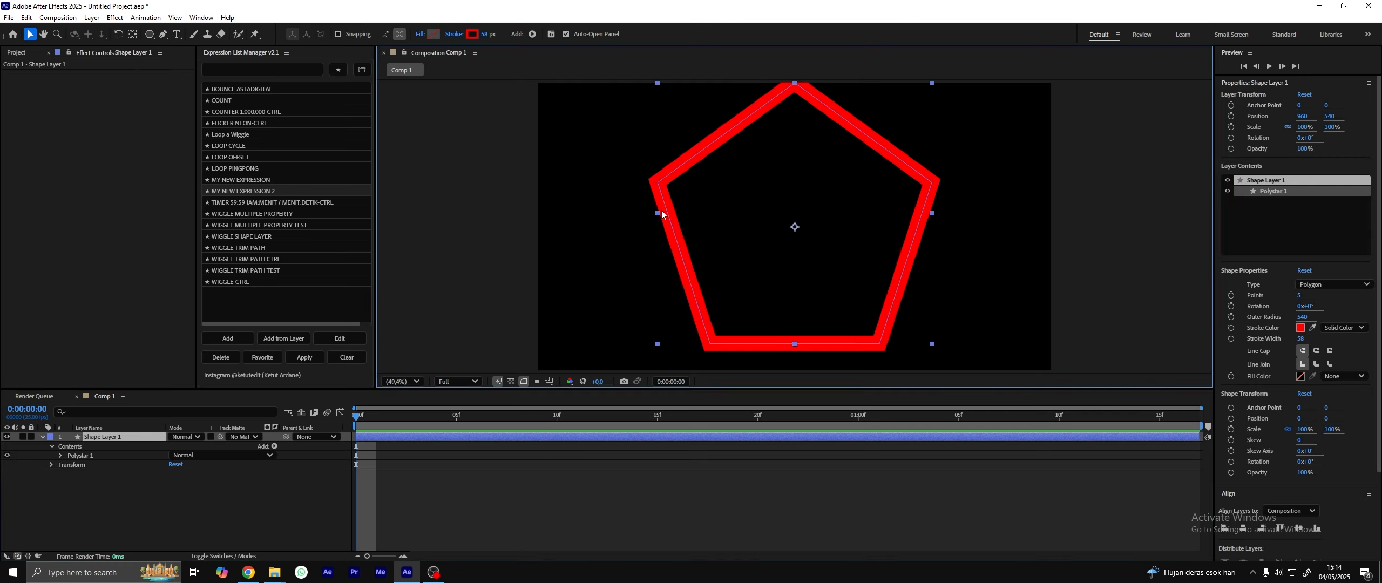
left_click_drag(662, 214, 724, 308)
key("ctrl+d")
key("ctrl+d")
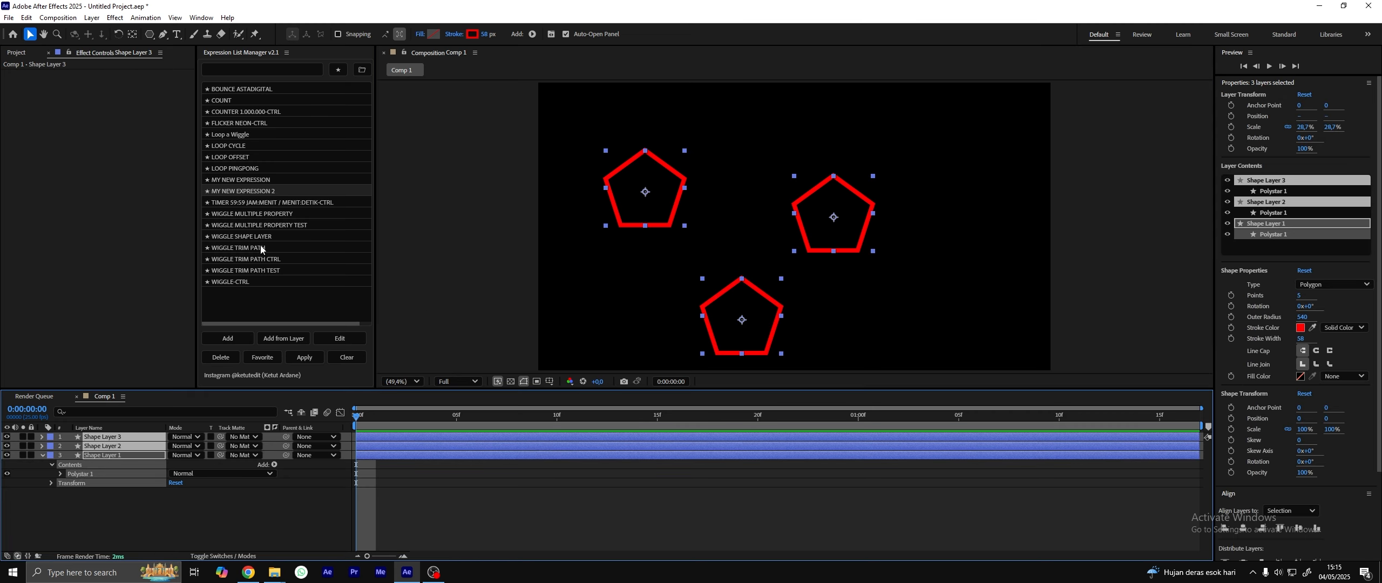
- Apply MY NEW EXPRESSION 2 with its controllers and null object to the three polygon layers, and reposition the null among them
left_click(42, 456)
left_click_drag(80, 483, 74, 401)
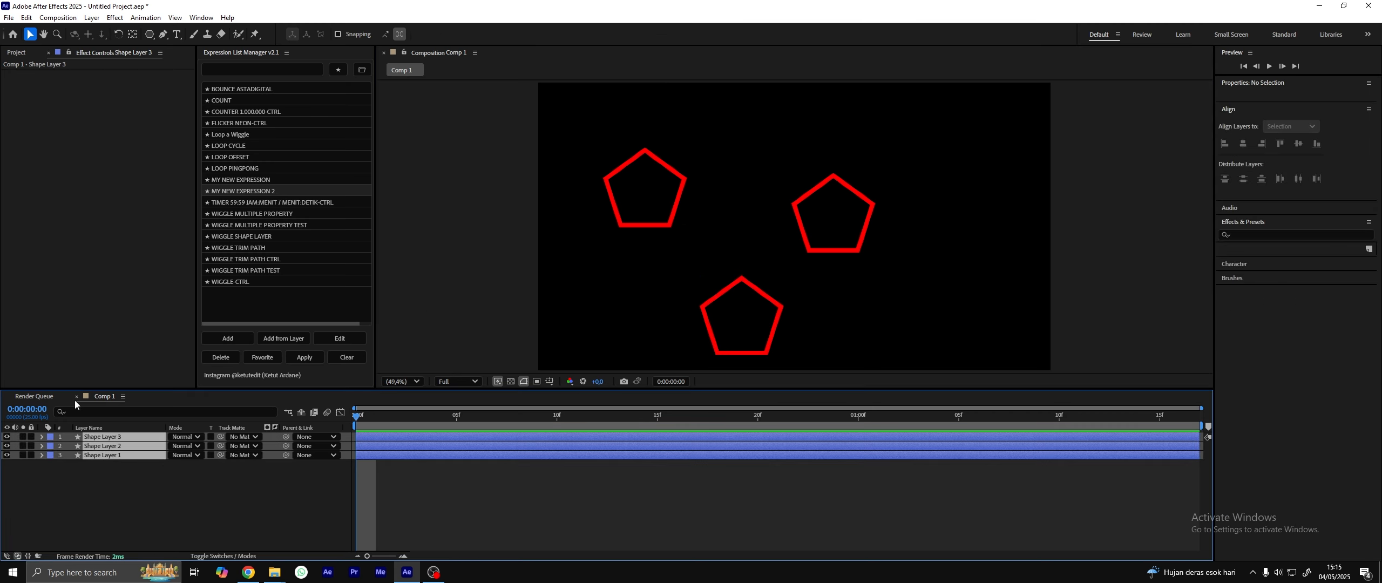
left_click(300, 358)
left_click(727, 320)
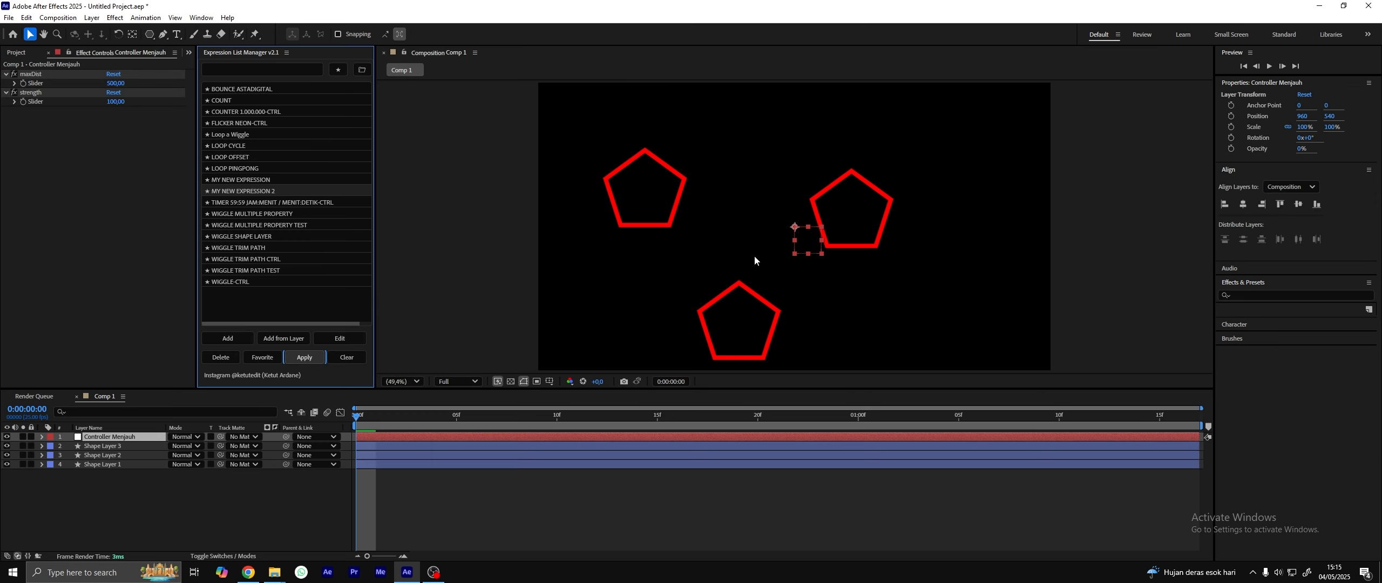
left_click_drag(804, 242, 770, 244)
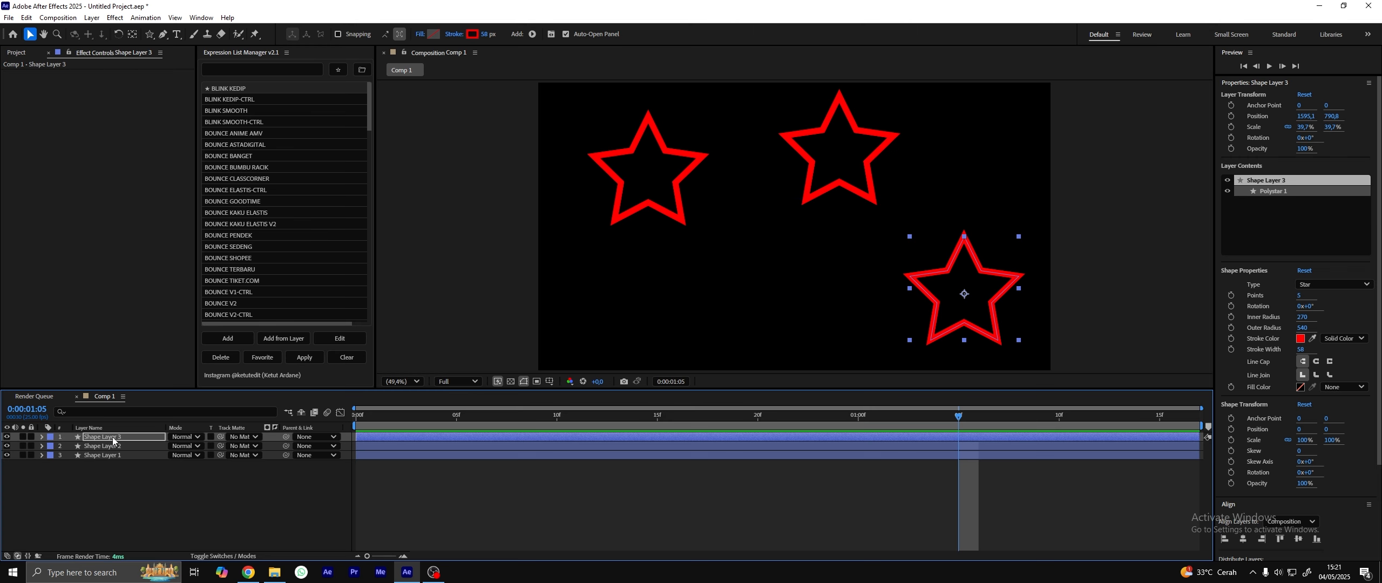
- Apply INFLUENCE POSITION OBJEK MENJAUH-CTRL with controllers and null object to the three star layers, and move the null to about 950, 763
left_click(115, 439)
left_click(105, 454, "shift")
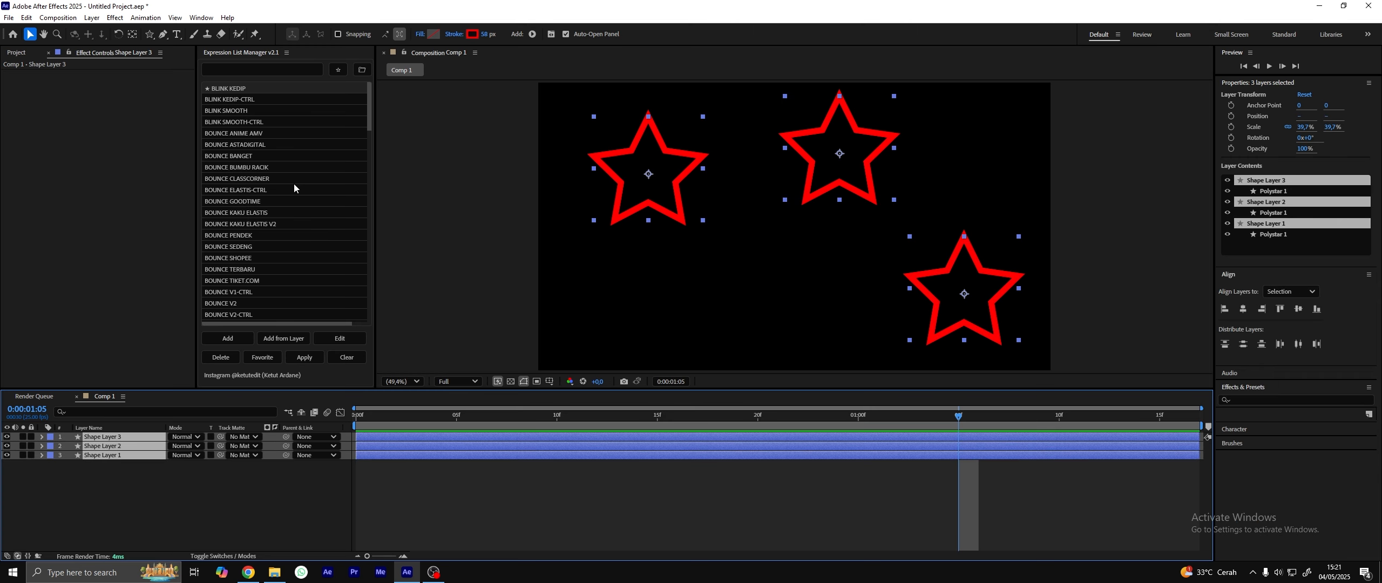
left_click_drag(371, 108, 367, 218)
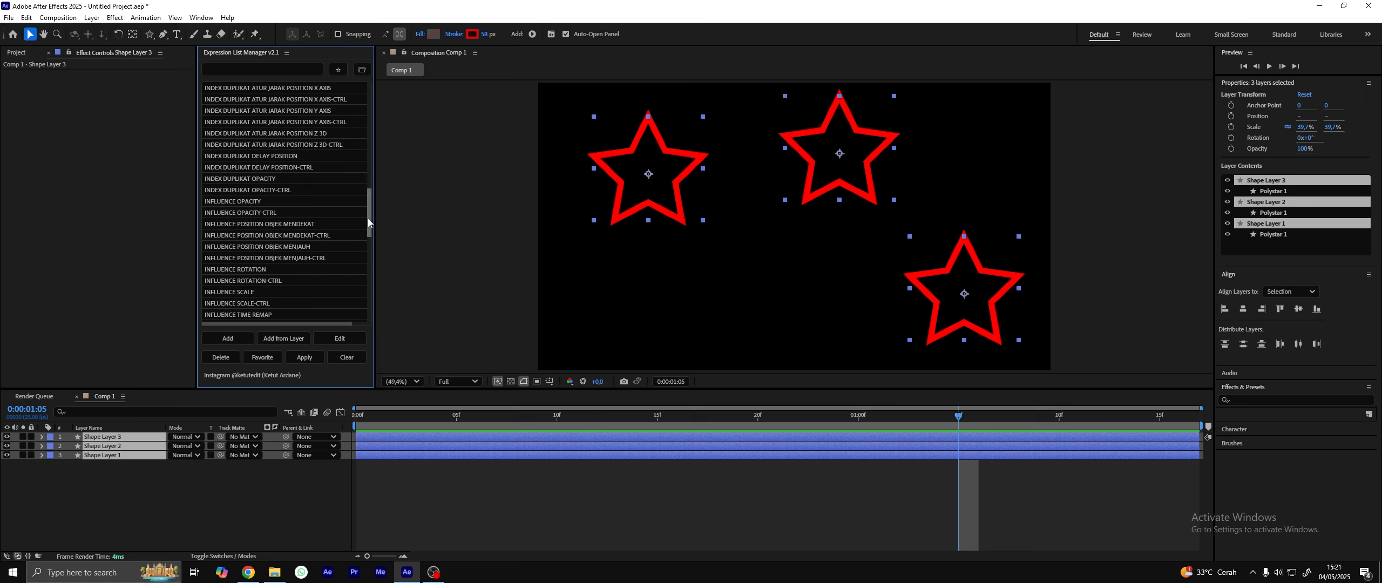
left_click(307, 257)
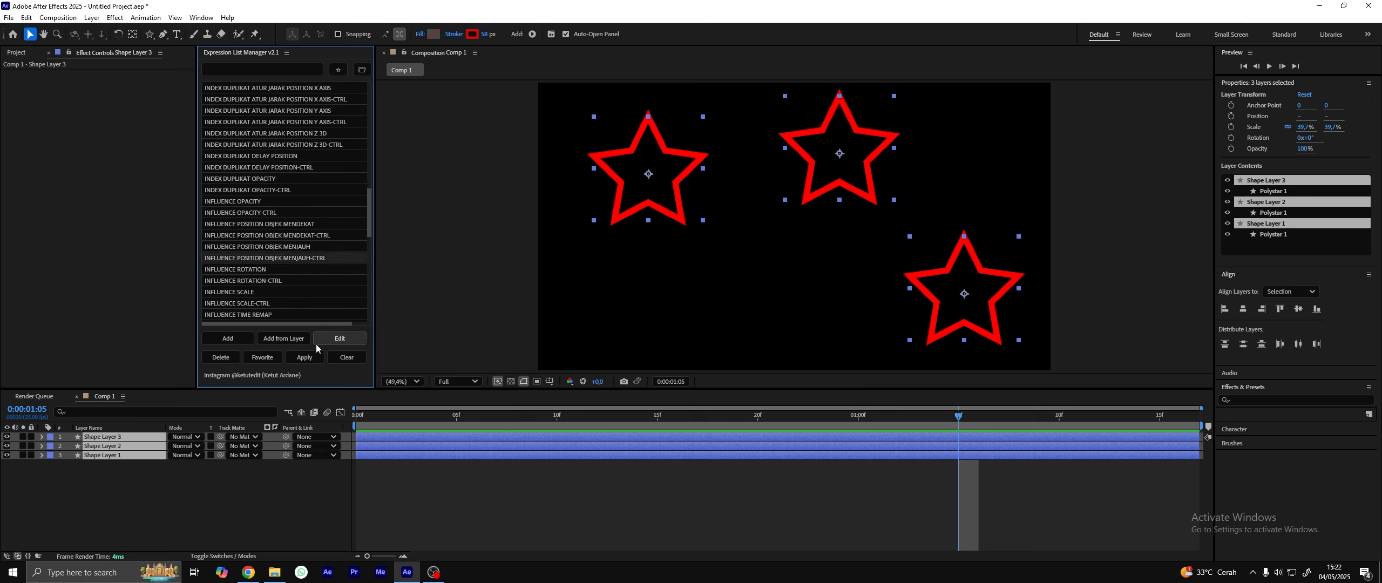
left_click(305, 357)
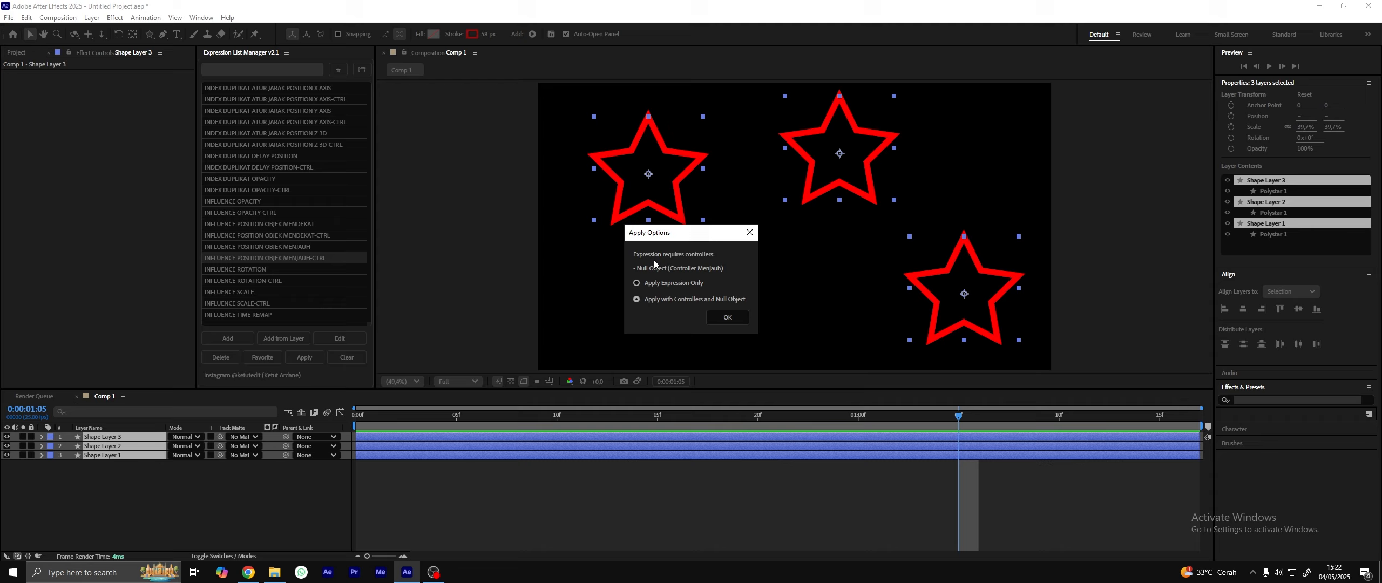
left_click(723, 317)
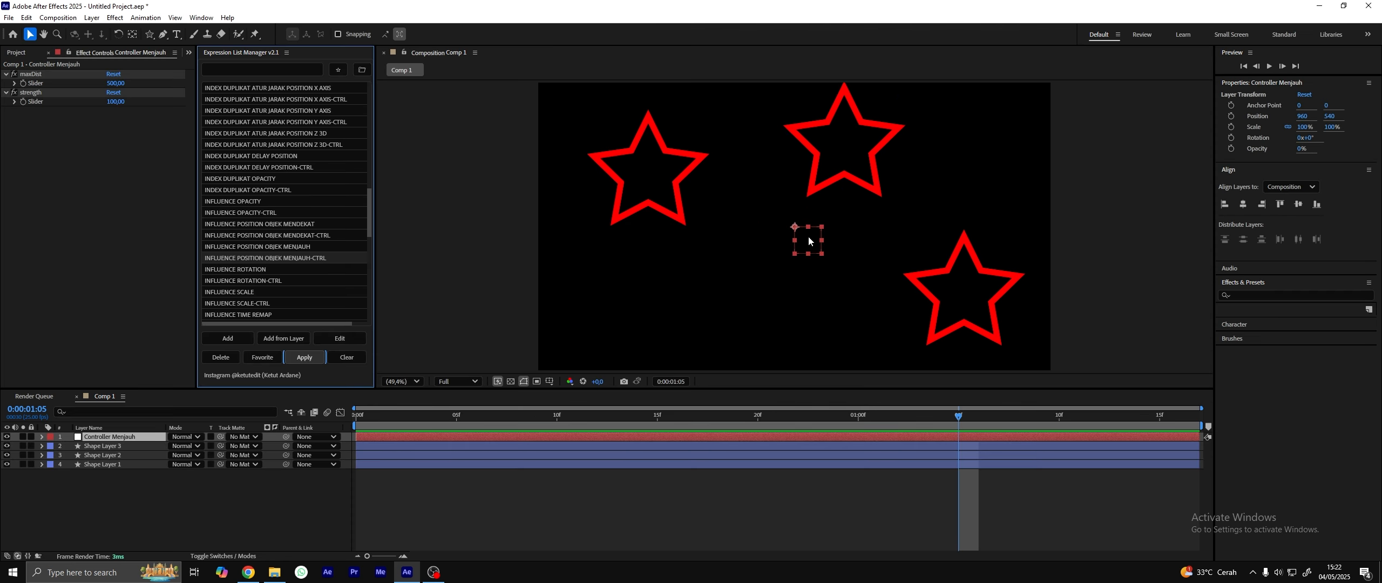
left_click_drag(807, 235, 779, 292)
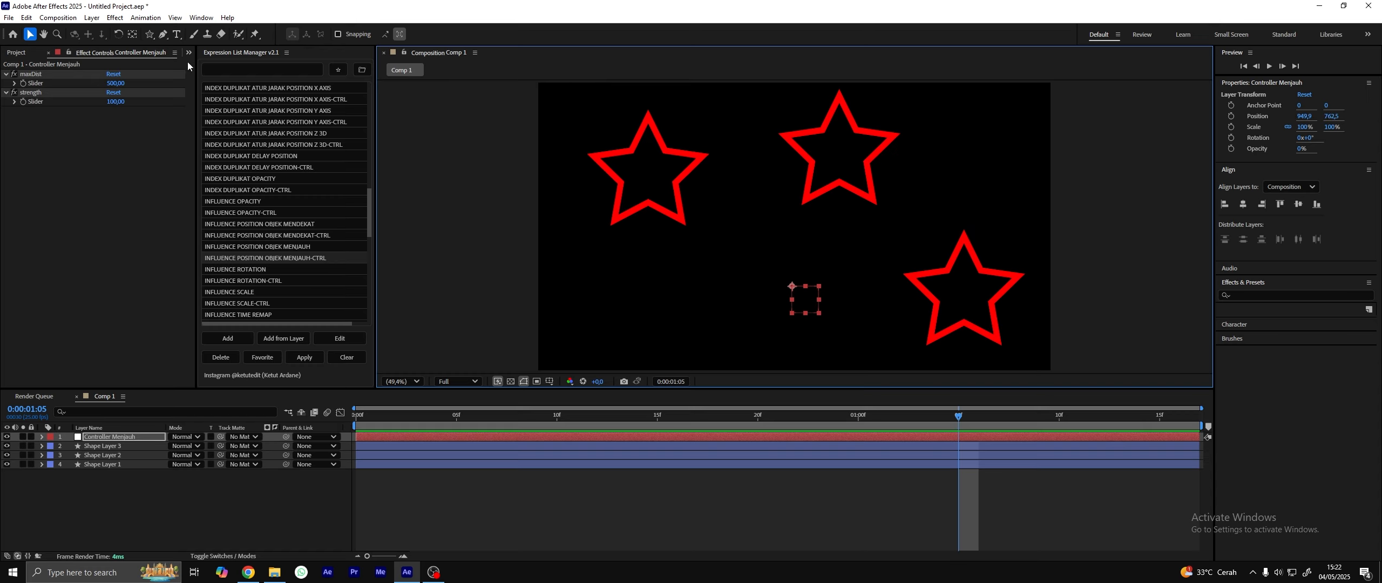
- Add a full-frame polygon as a new shape layer of its own, not as a mask on the null
left_click(150, 34)
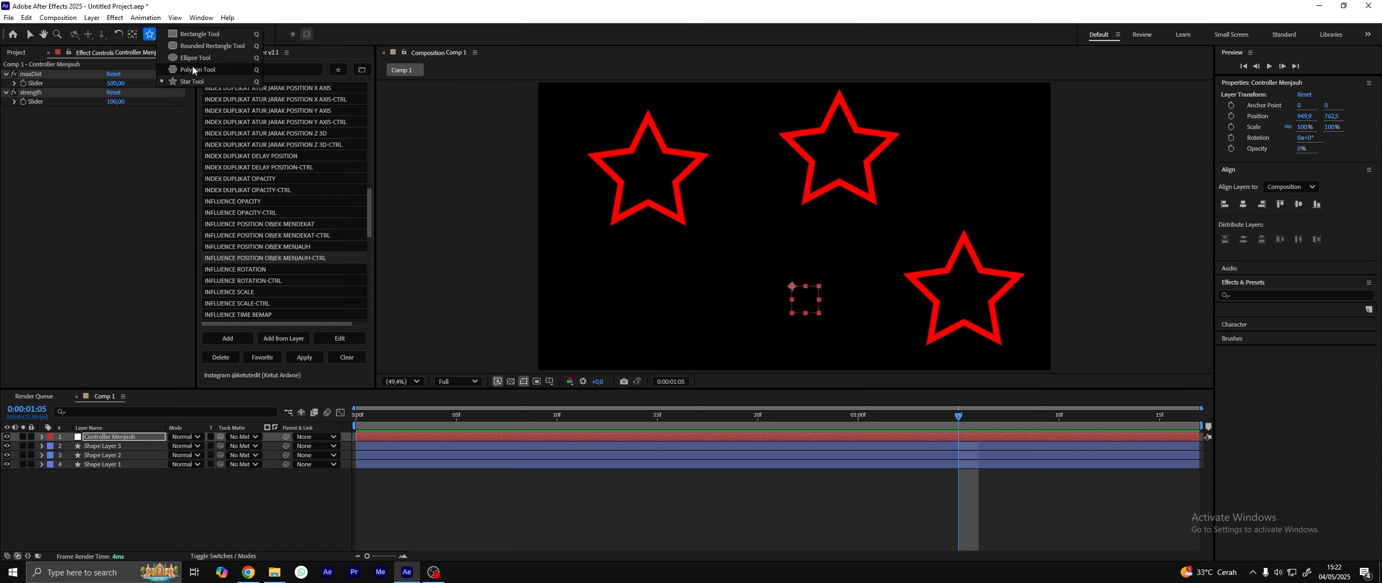
left_click(192, 69)
double_click(150, 34)
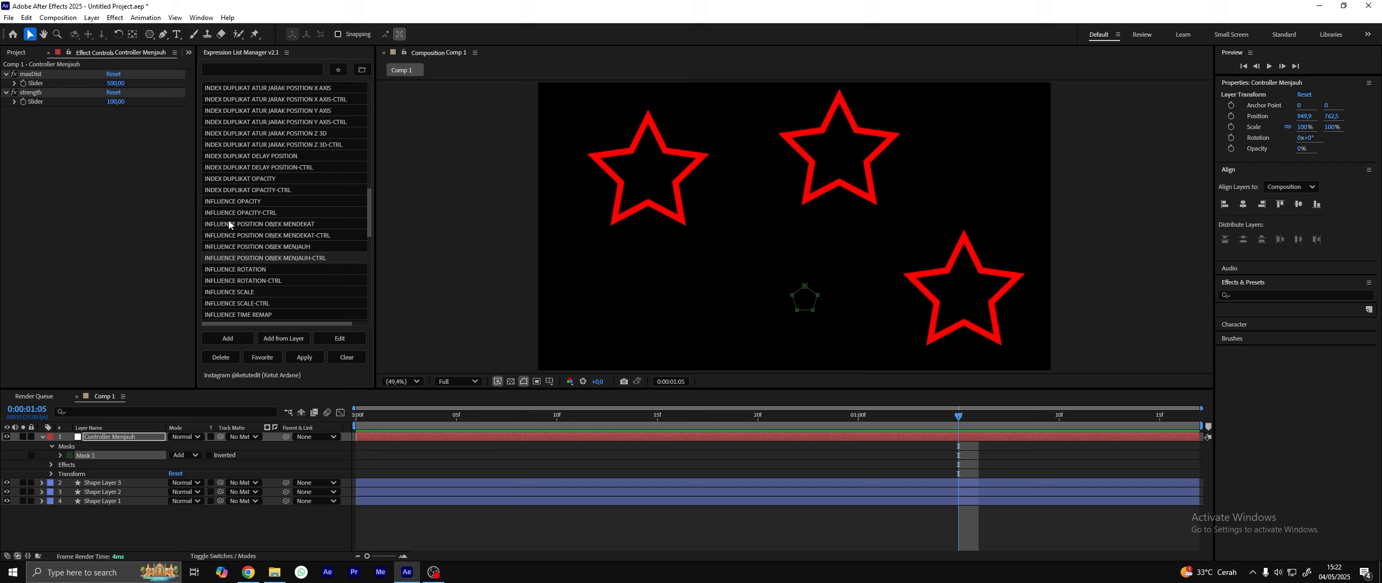
key("ctrl+z")
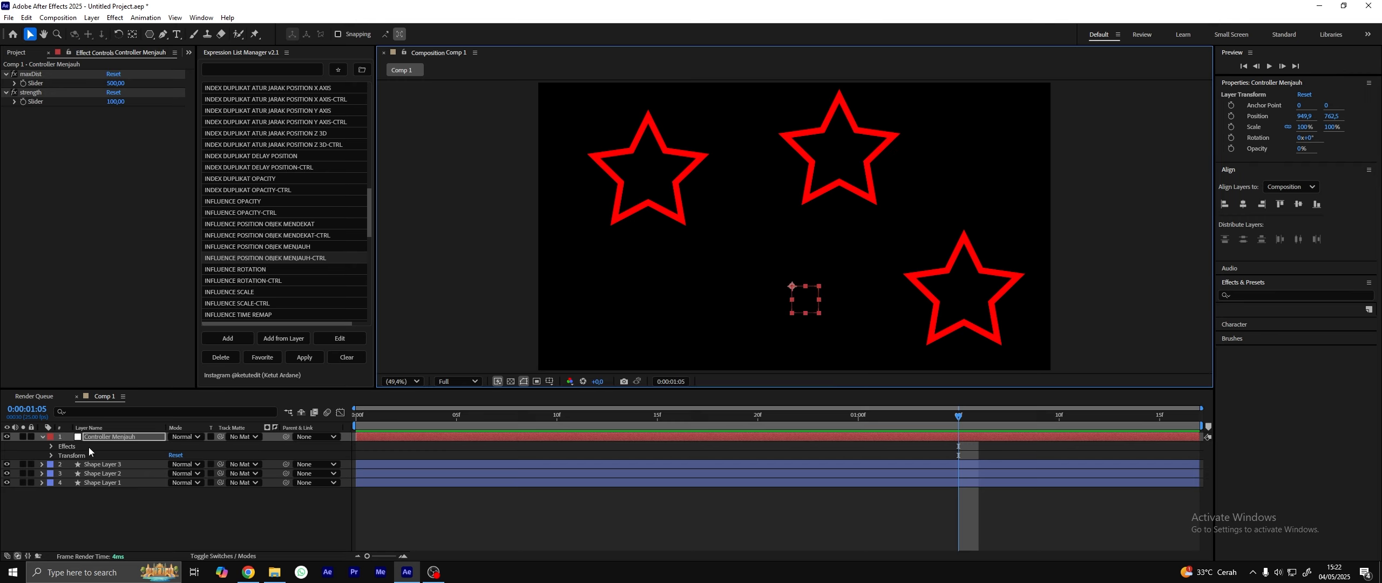
left_click(112, 505)
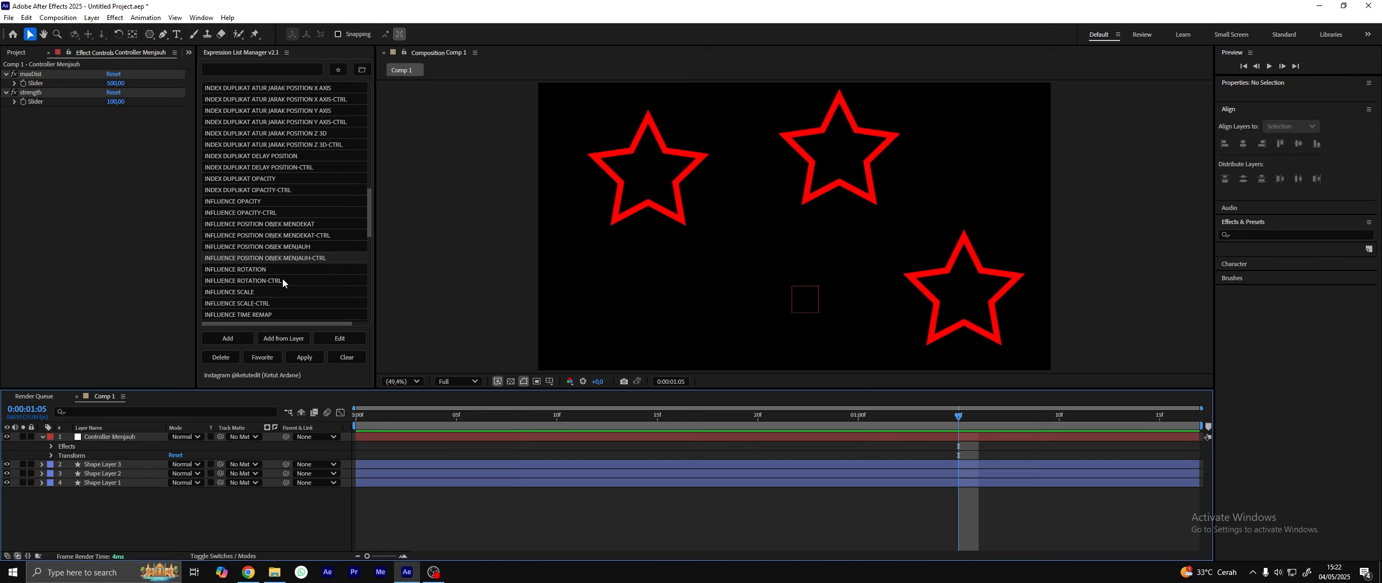
double_click(150, 34)
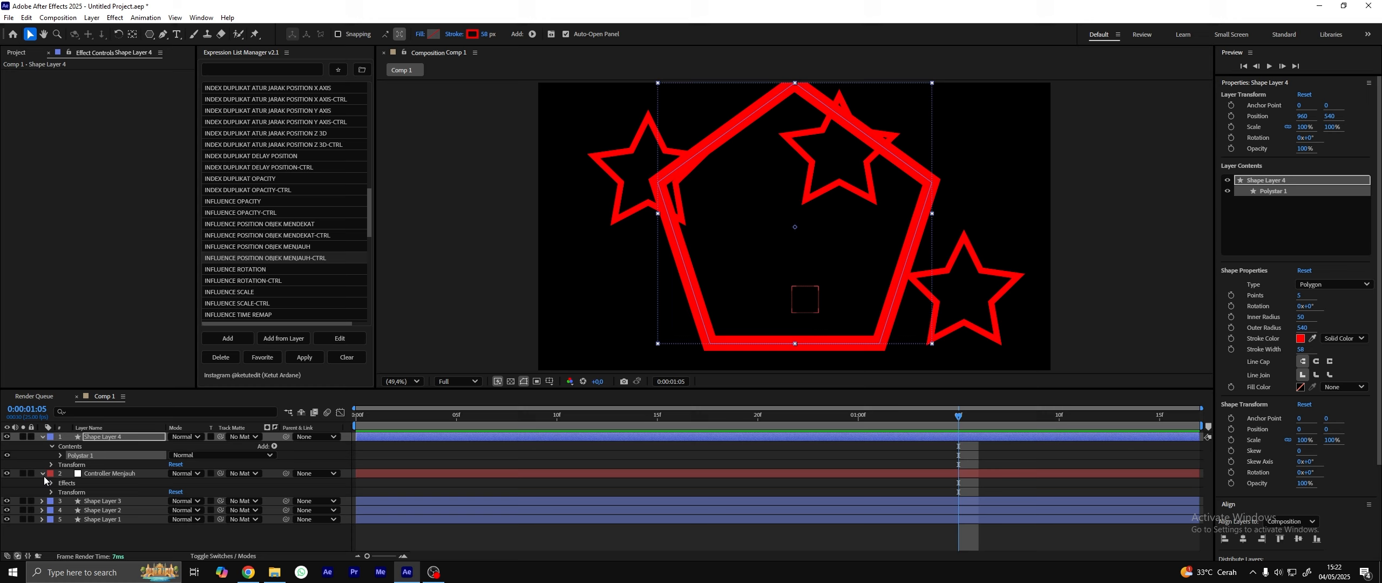
- Scale the new polygon layer down to about 24% and place it below the upper-left star
left_click(43, 436)
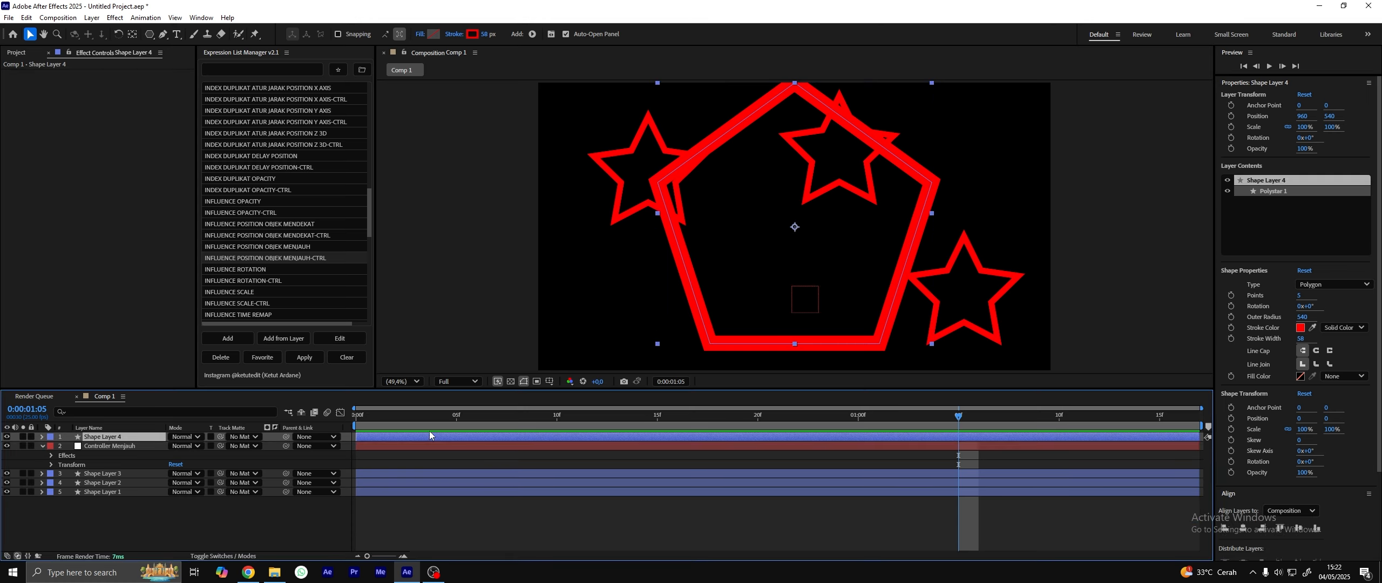
left_click_drag(657, 83, 609, 287)
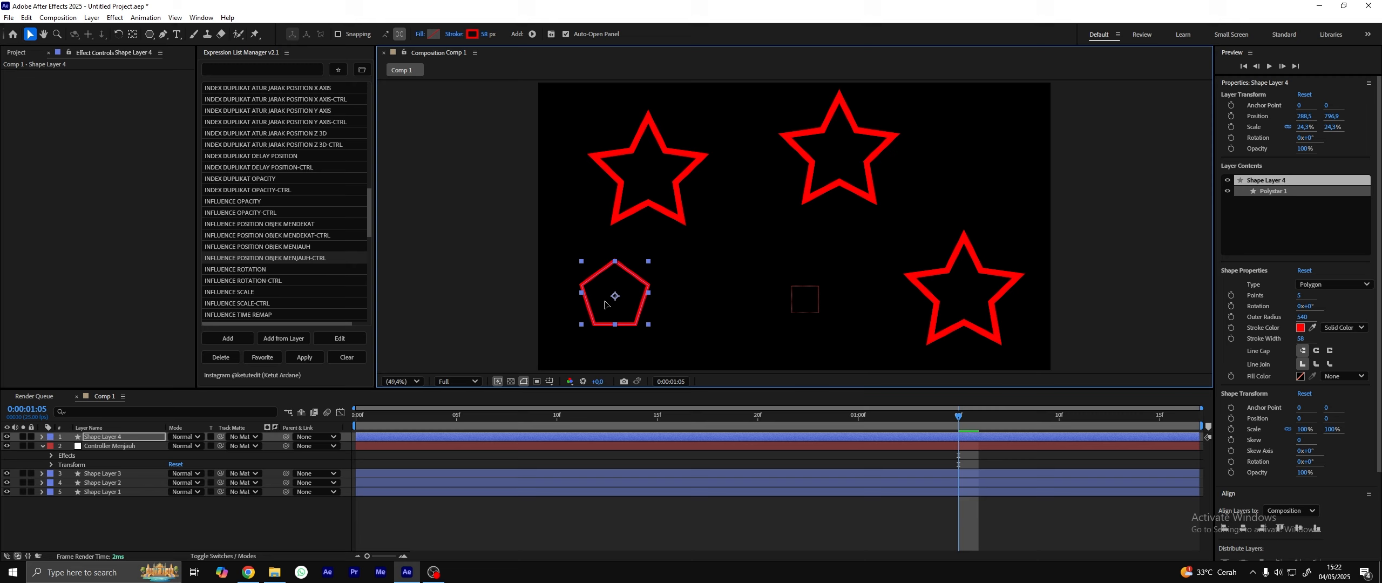
left_click(43, 446)
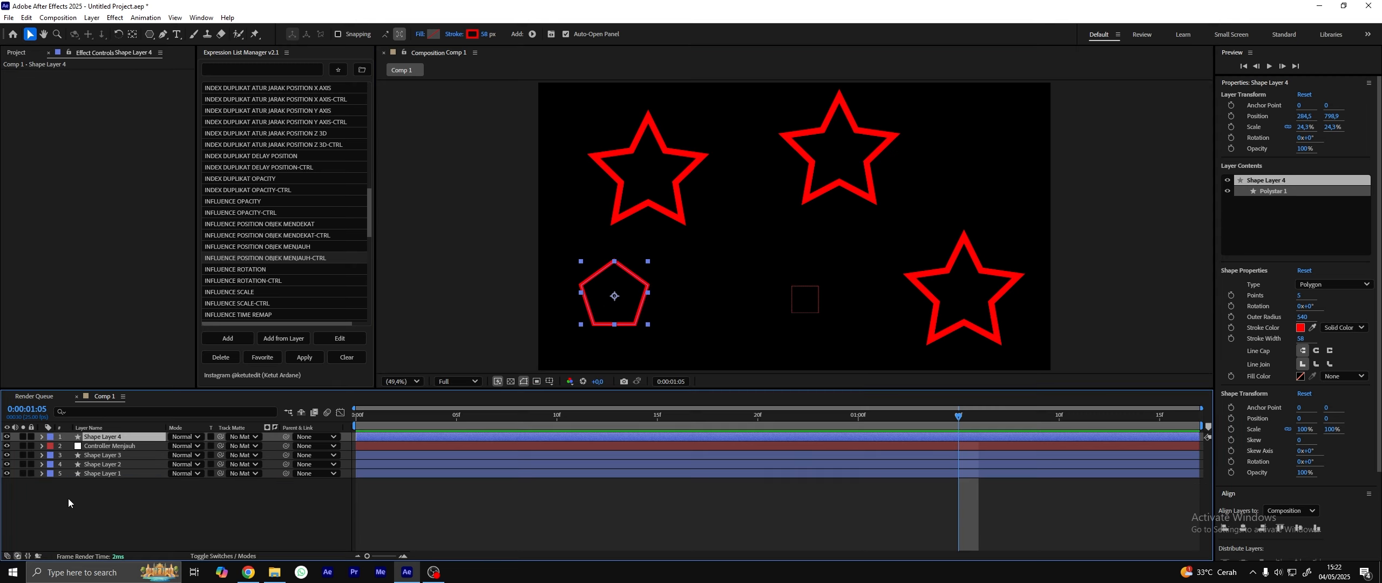
- Send the small polygon layer to the bottom of the layer stack and place a duplicate of it between the original and the null
key("ctrl+shift+bracketleft")
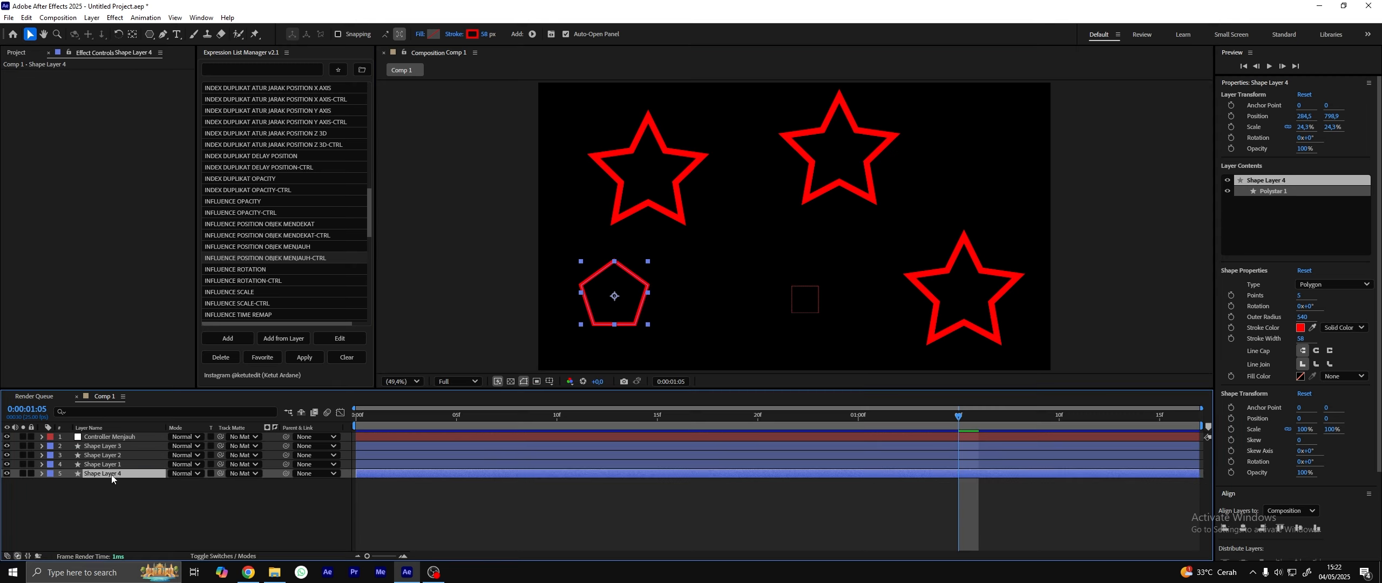
key("ctrl+d")
left_click_drag(644, 300, 754, 329)
- Apply INFLUENCE POSITION OBJEK MENJAUH-CTRL as expression only to both small polygons, and move the null to about 1013, 655
left_click(634, 326, "shift")
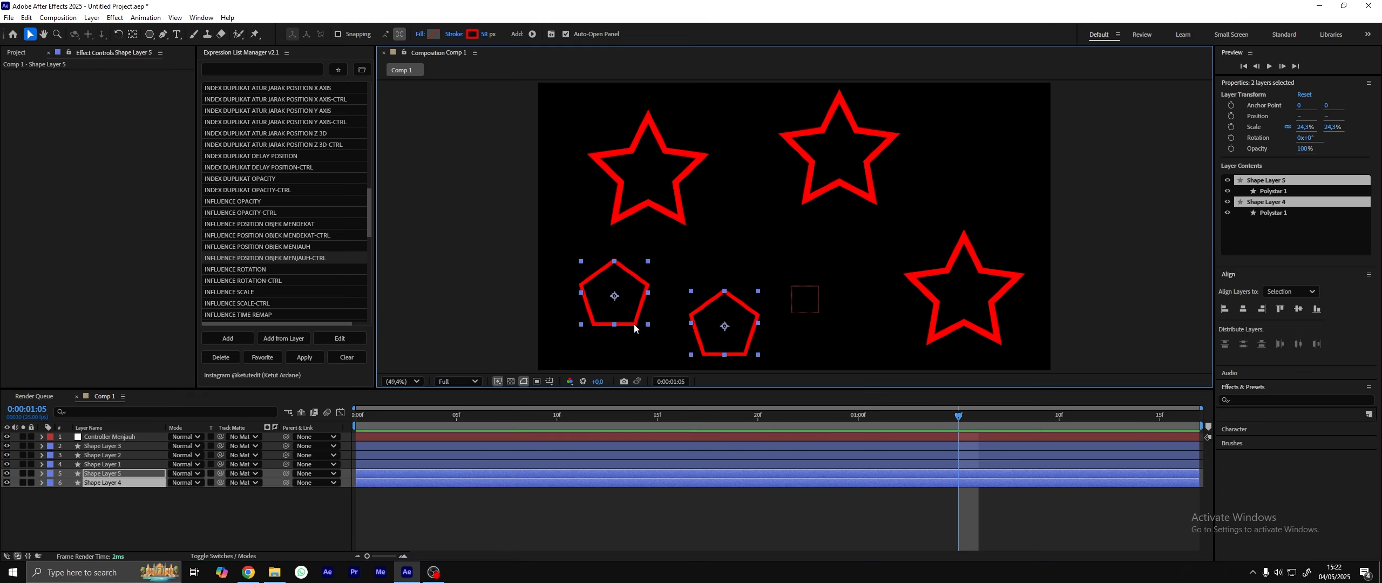
left_click(310, 258)
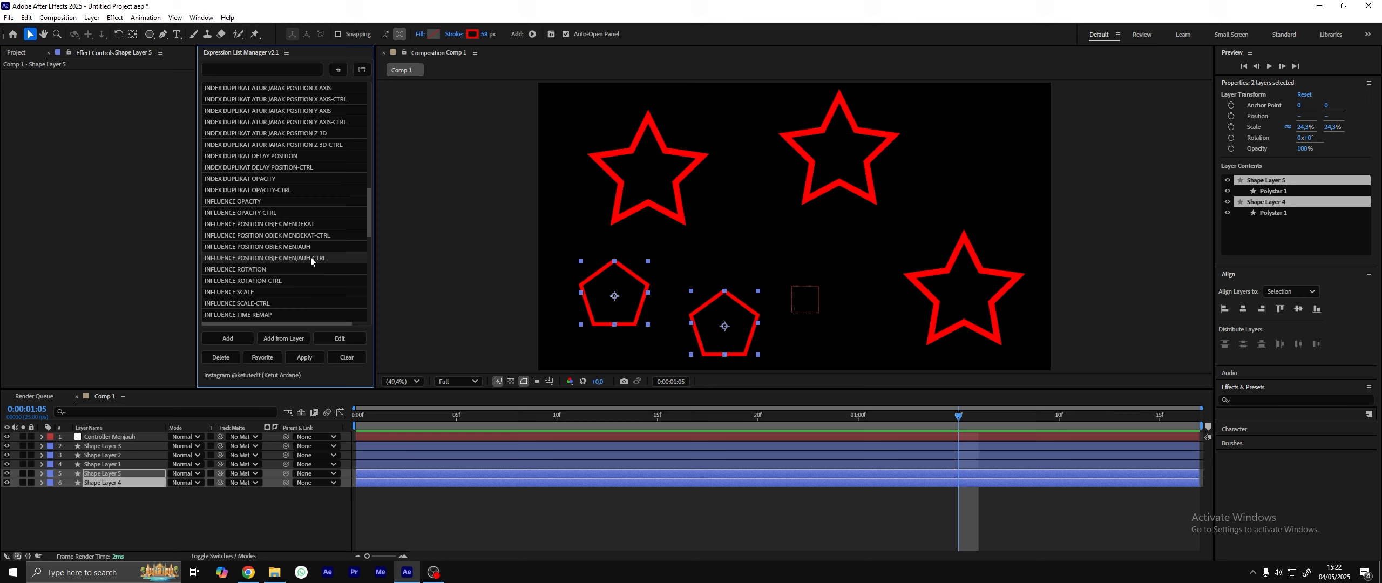
left_click(304, 357)
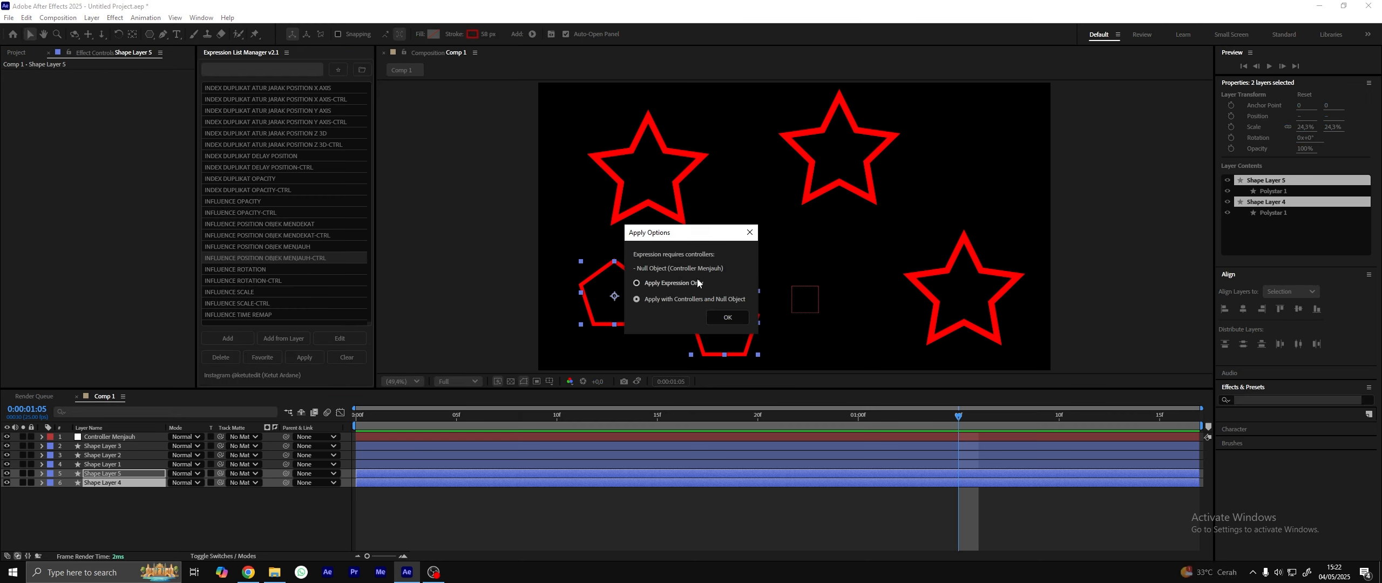
left_click(640, 284)
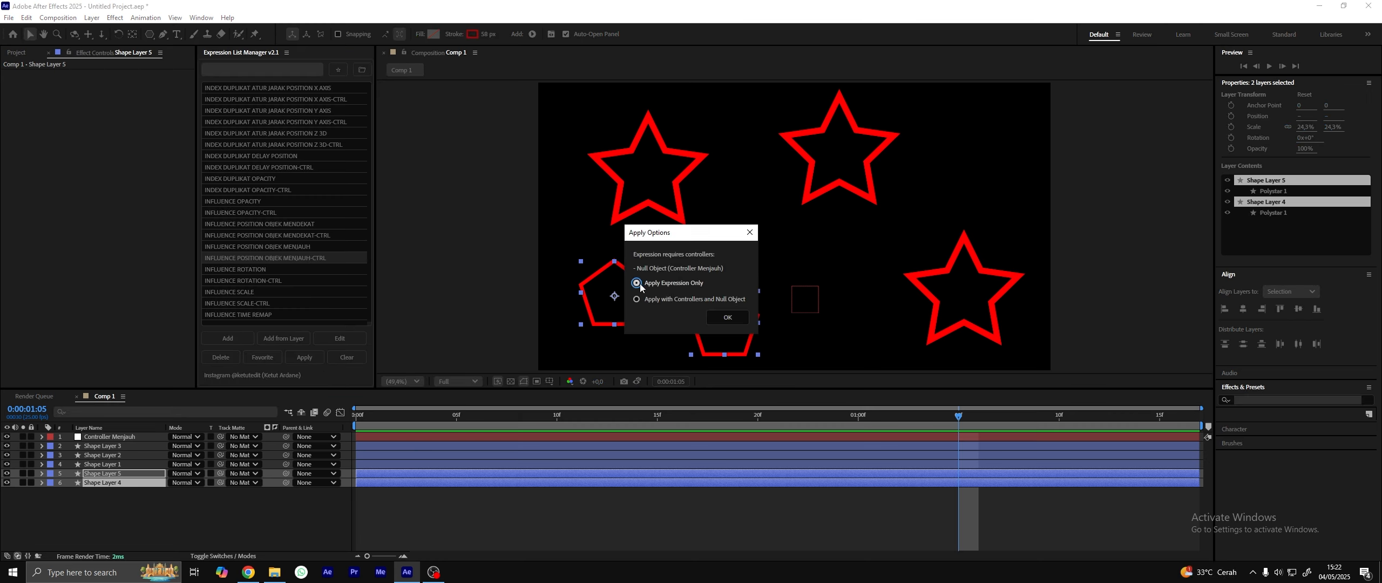
left_click(737, 321)
left_click(799, 303)
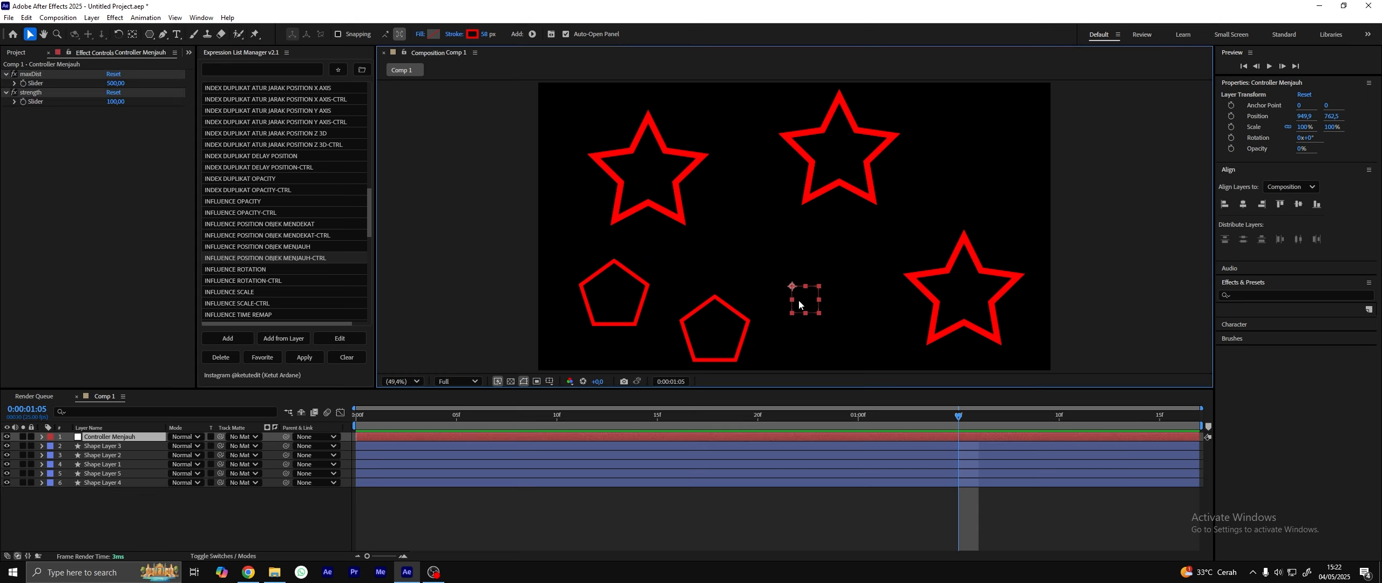
left_click_drag(799, 303, 818, 282)
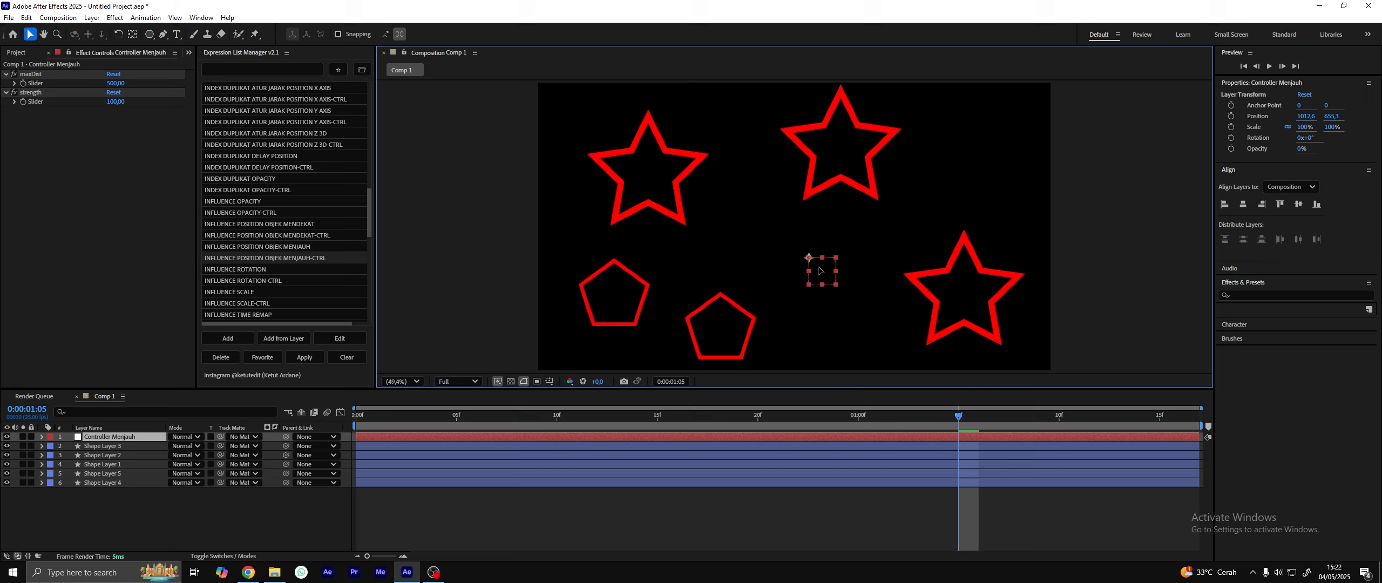
- Add a text layer reading TEST between the small polygons and the stars
left_click(177, 34)
left_click(725, 263)
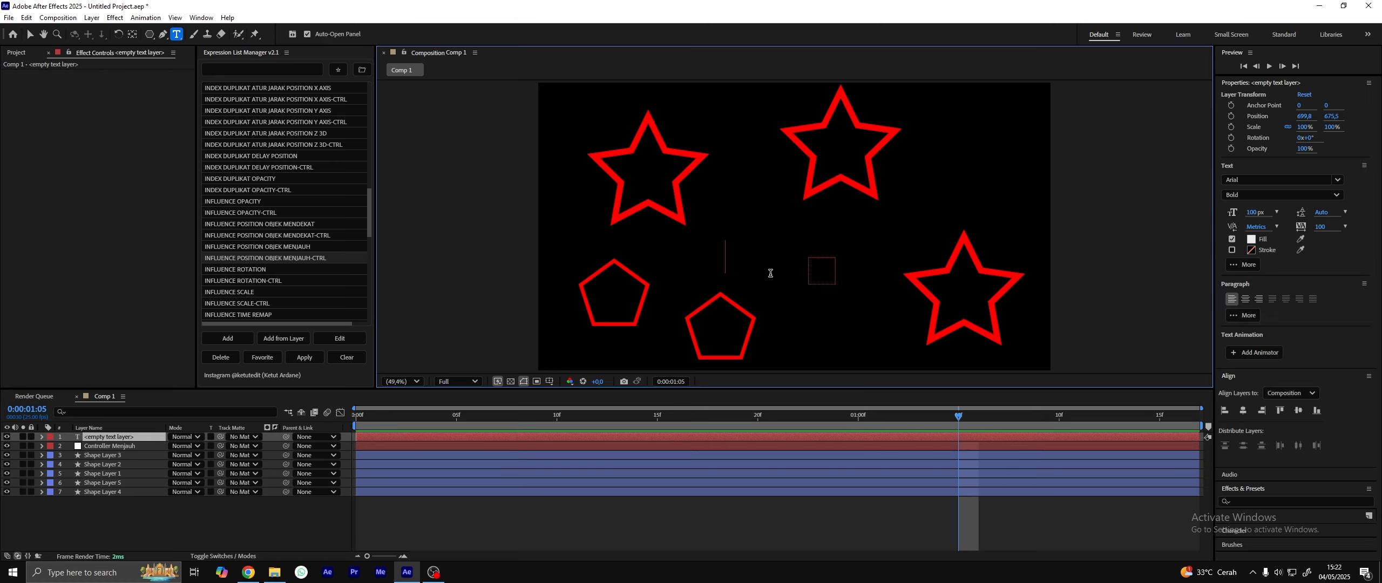
type("TEST")
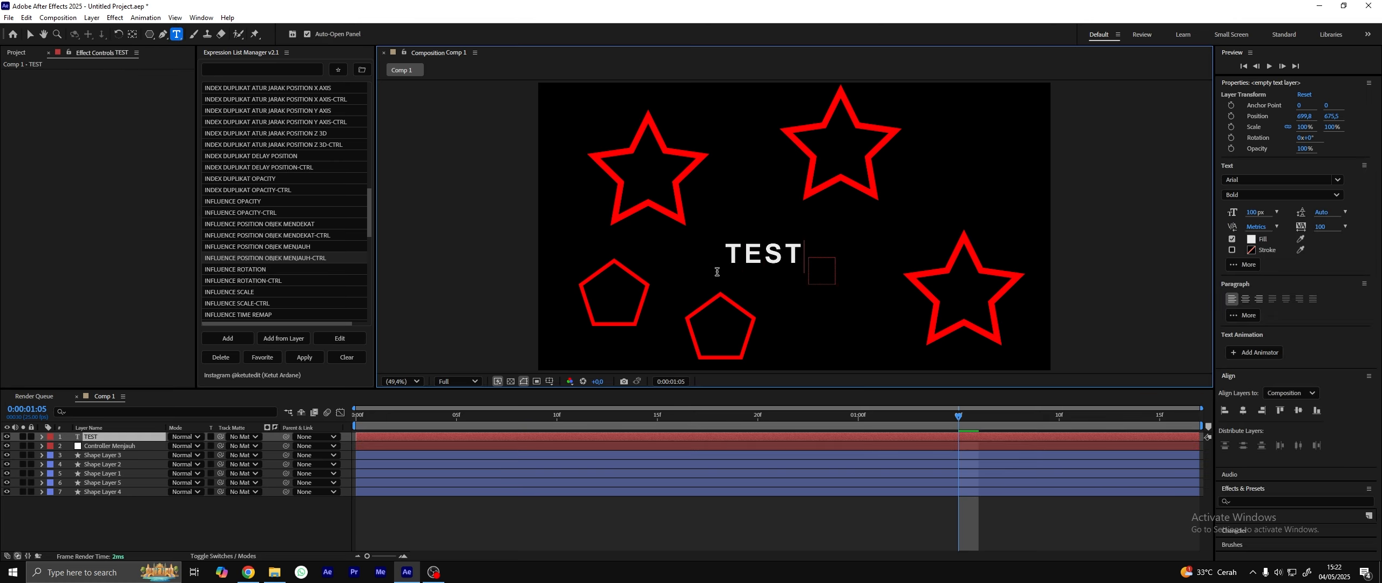
left_click(30, 34)
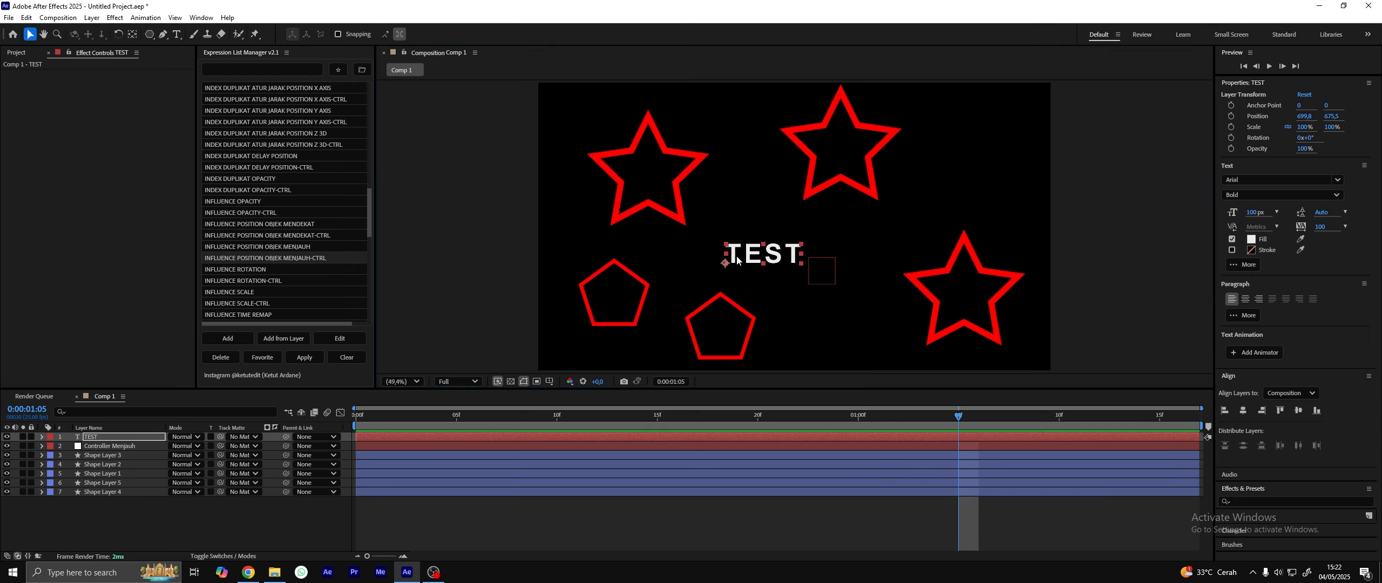
- Apply INFLUENCE POSITION OBJEK MENJAUH-CTRL as expression only to the TEST layer, and move the null to about 1081, 775
left_click(314, 259)
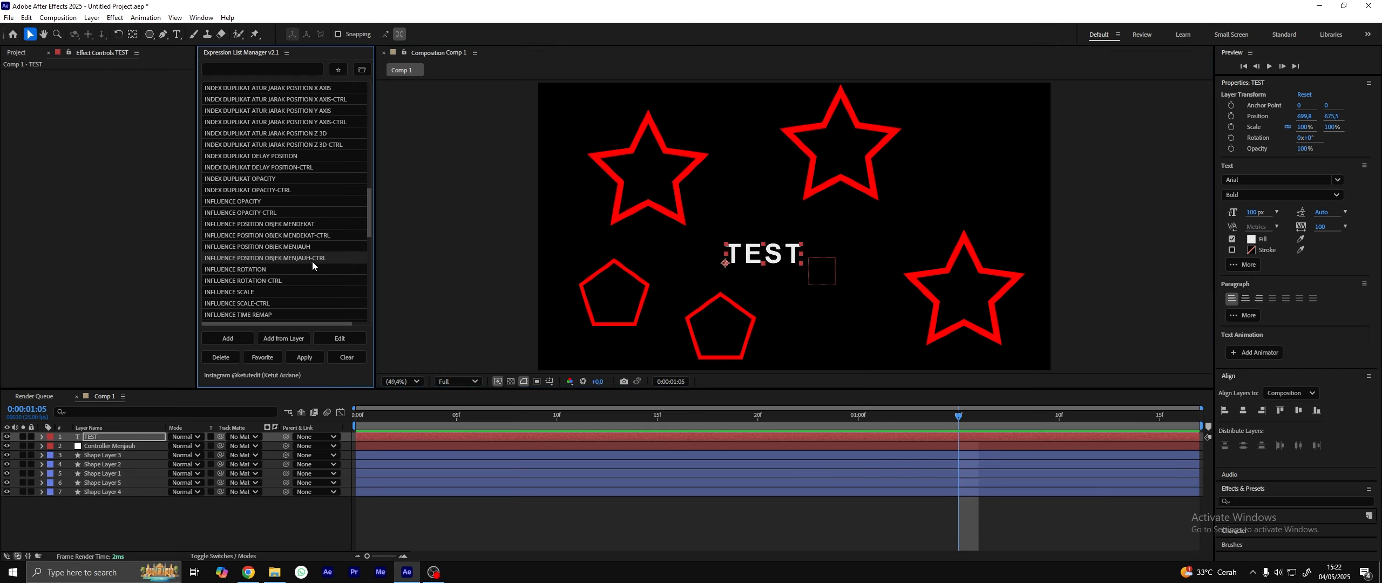
left_click(305, 357)
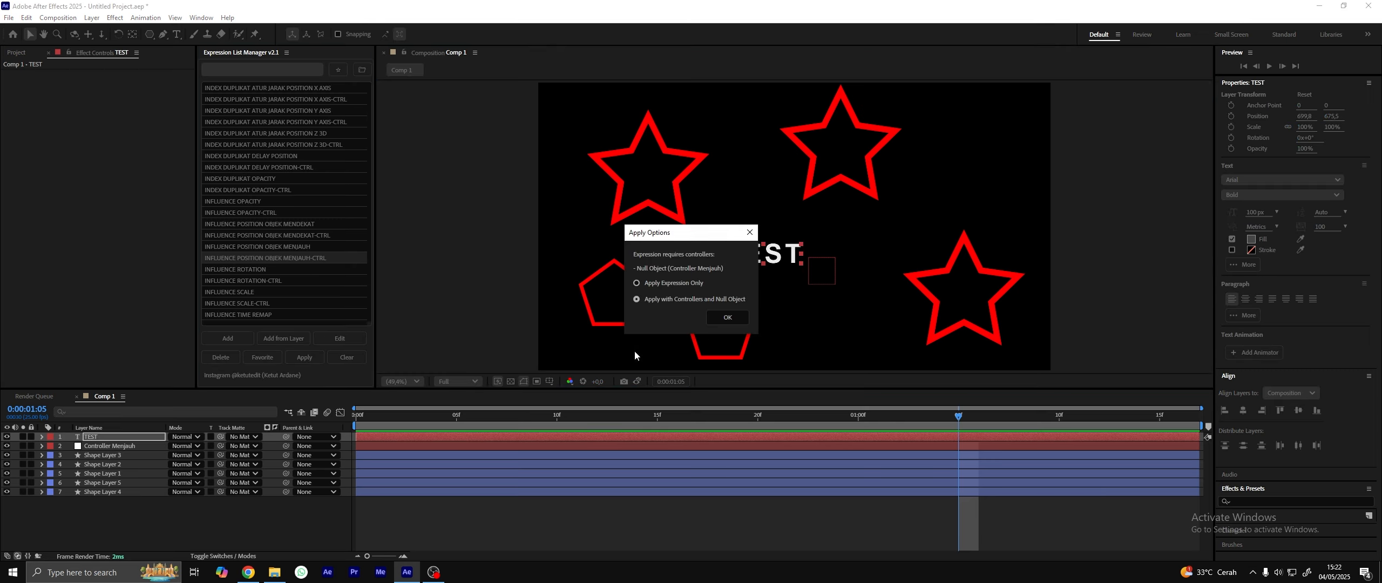
left_click(664, 285)
left_click(727, 317)
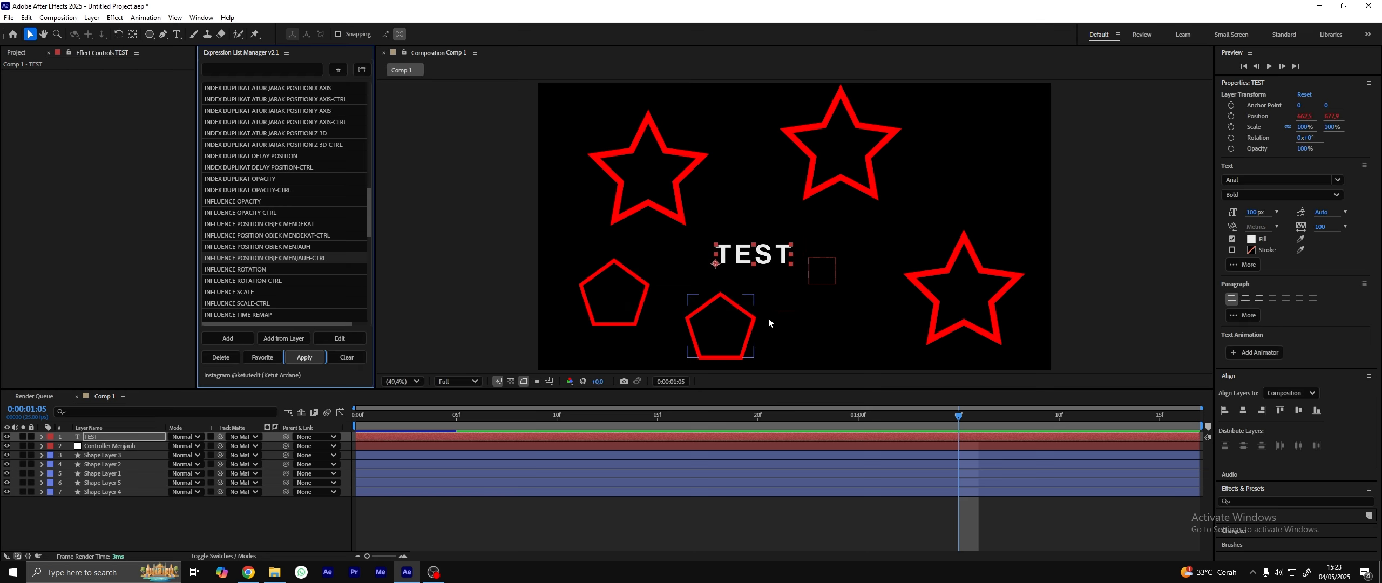
mouse_move(827, 272)
left_mouse_down()
mouse_move(741, 253)
mouse_move(788, 277)
mouse_move(927, 265)
mouse_move(736, 323)
mouse_move(661, 223)
mouse_move(972, 208)
mouse_move(794, 130)
mouse_move(695, 341)
mouse_move(766, 357)
mouse_move(797, 300)
mouse_move(621, 240)
mouse_move(617, 148)
mouse_move(929, 199)
mouse_move(896, 200)
mouse_move(847, 291)
mouse_move(819, 291)
left_mouse_up()
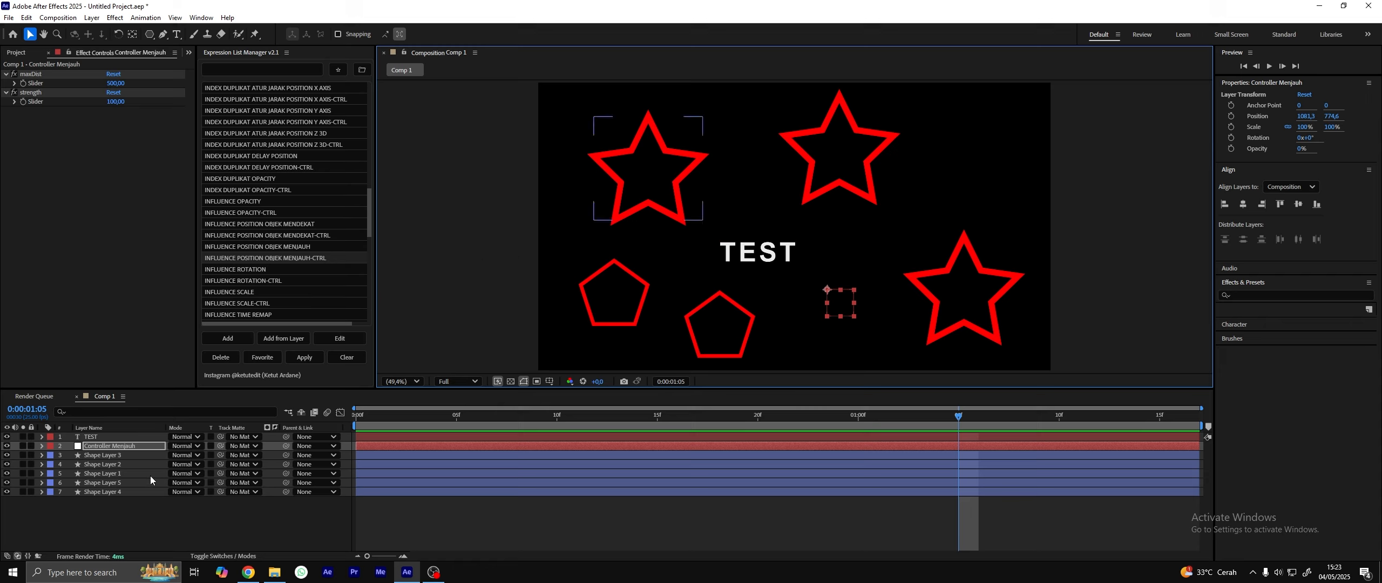
left_click(128, 510)
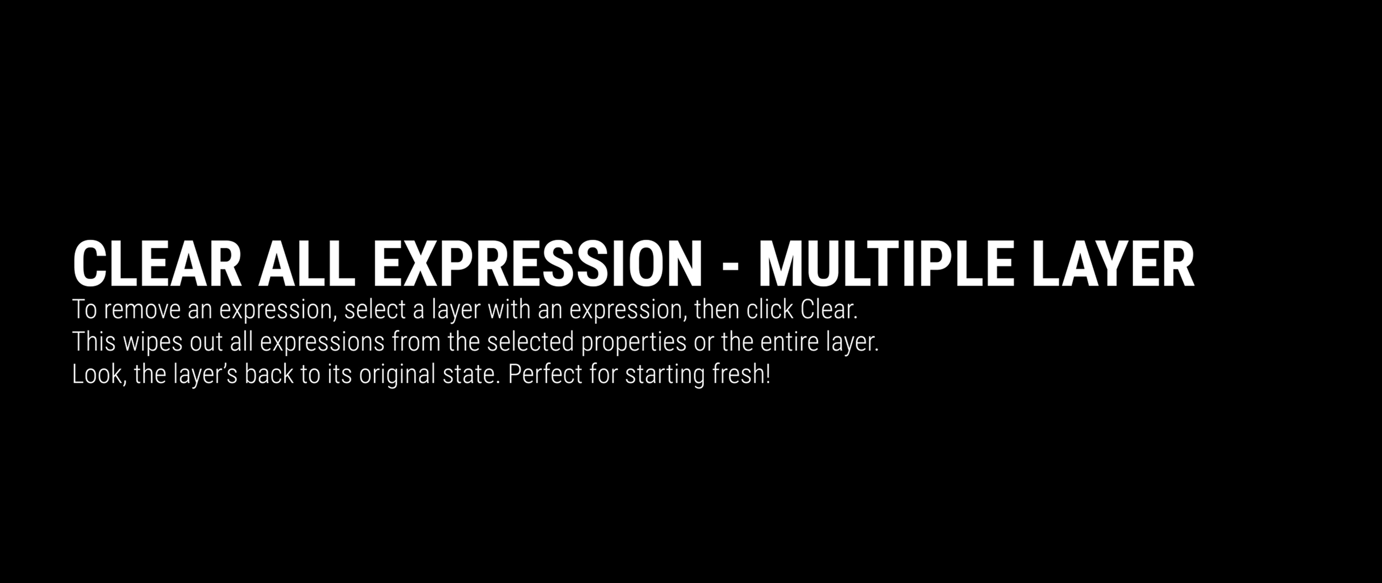
- Clear the expressions from all three polygon shape layers at once, and scrub the timeline to check them
left_click(103, 446)
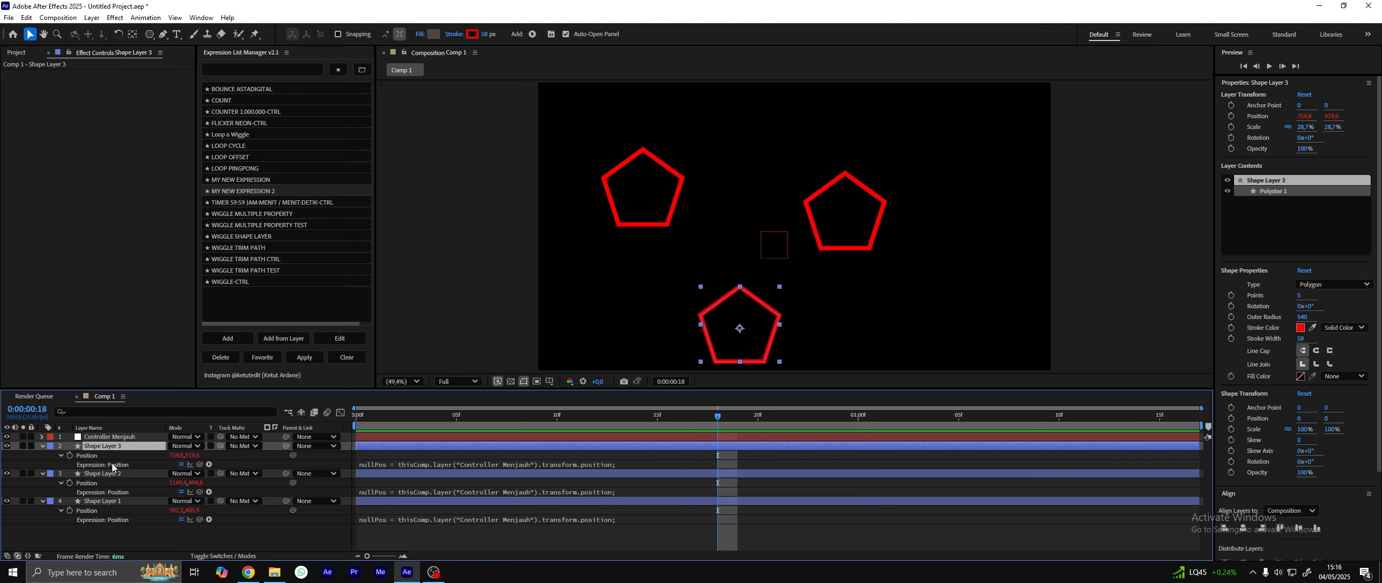
left_click(116, 473, "ctrl")
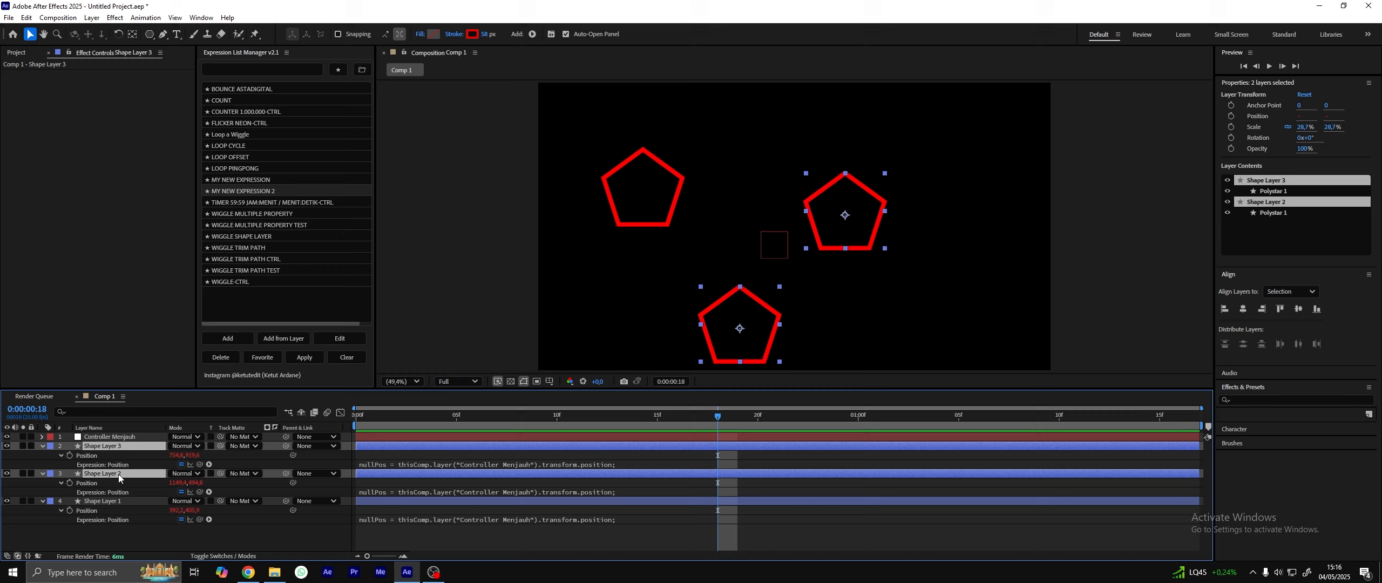
left_click(120, 503, "ctrl")
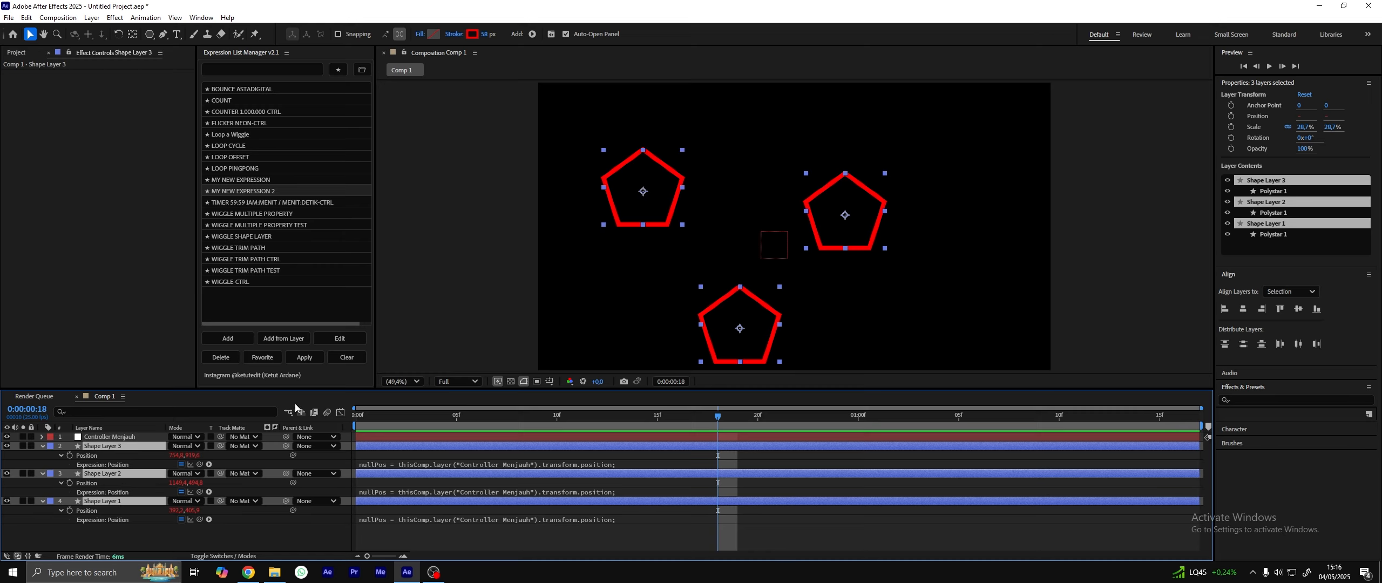
left_click(346, 358)
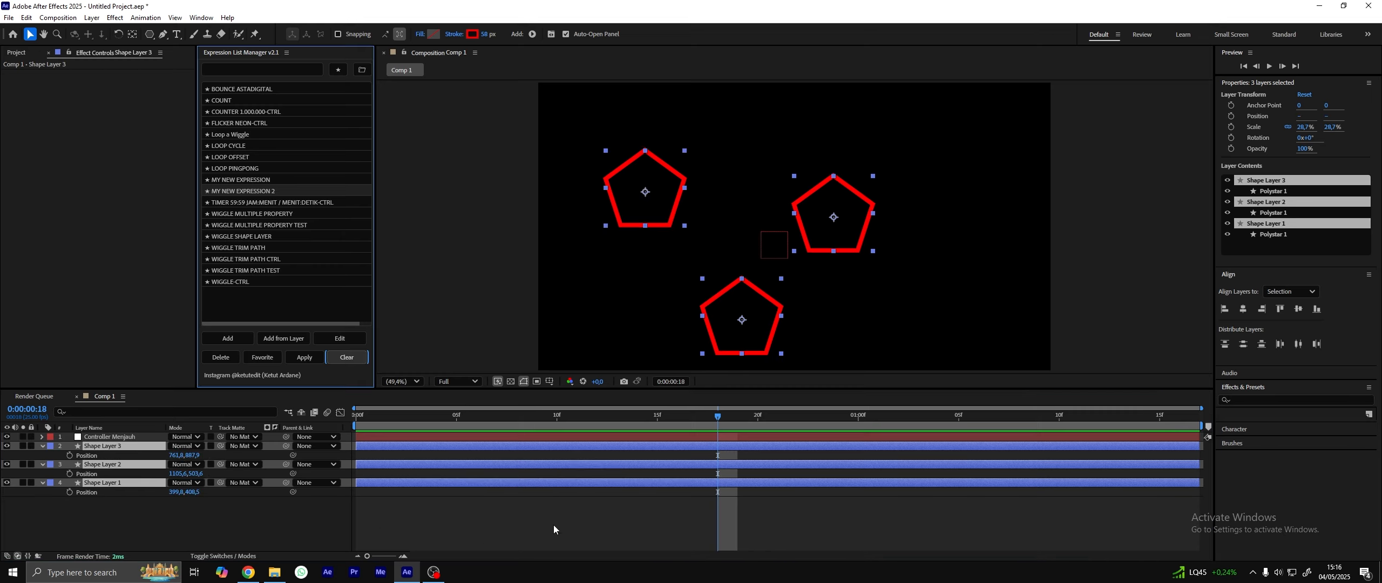
left_click_drag(707, 425, 597, 422)
- Clear the expression from Shape Layer 1 only, and undo the clearing
left_click(167, 508)
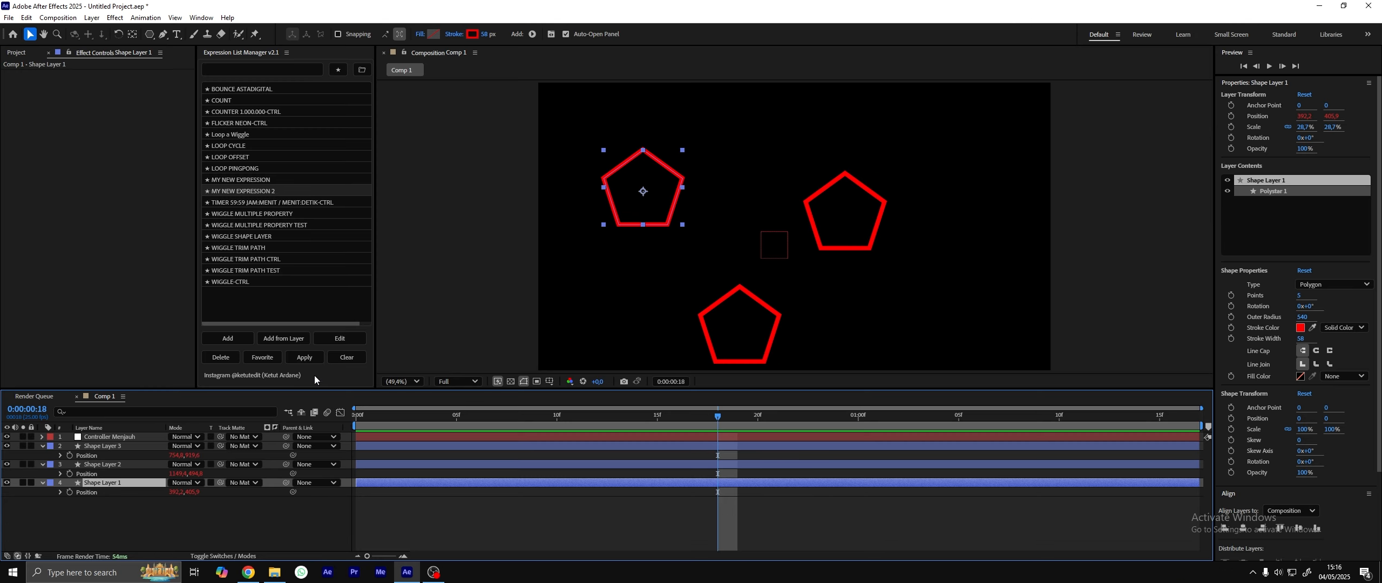
left_click(346, 359)
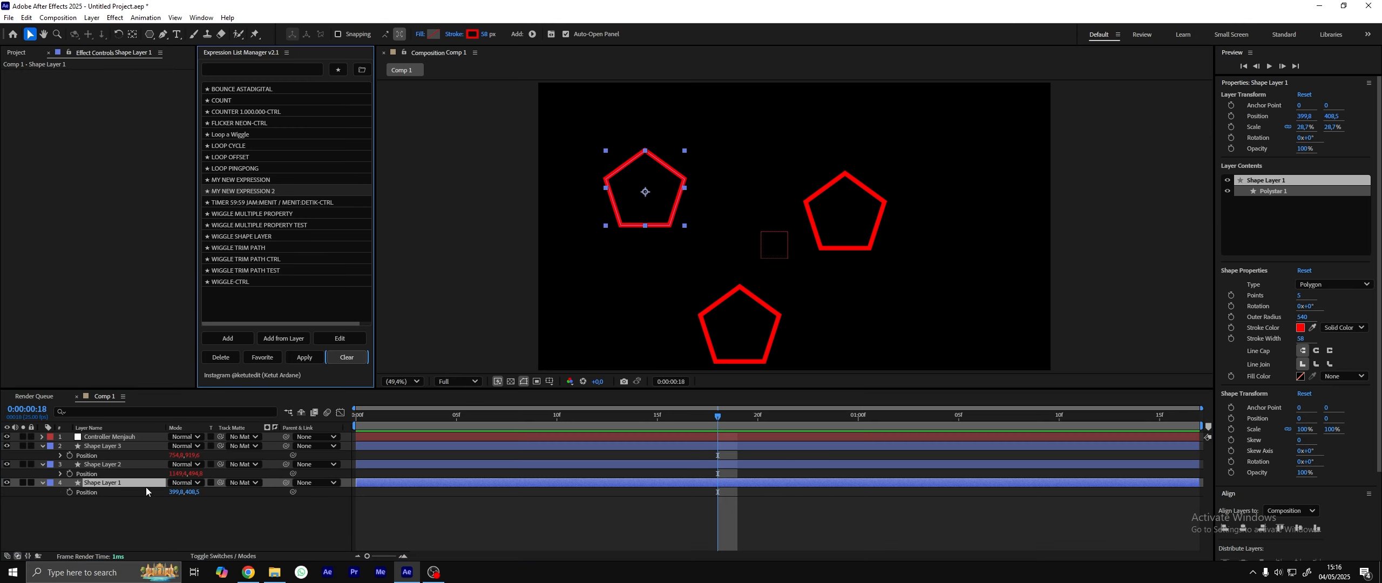
left_click(152, 487)
key("ctrl+z")
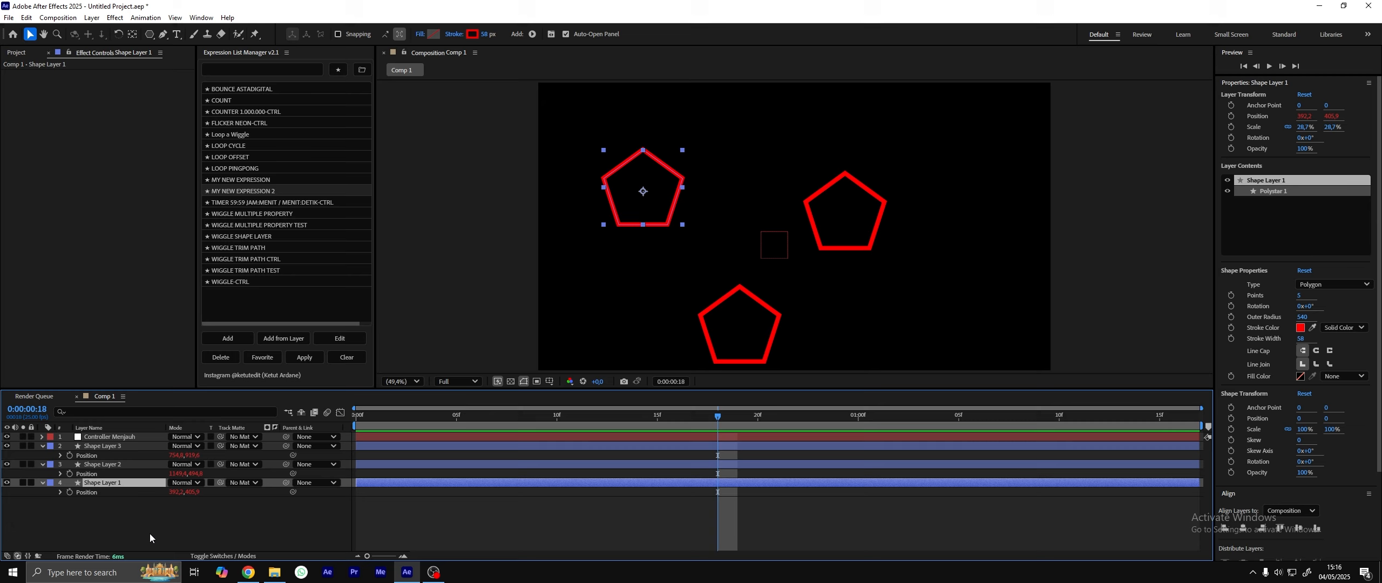
- Clear the expressions from Shape Layer 3 and Shape Layer 1 together, leaving Shape Layer 2 out of the selection
left_click(117, 464)
left_click(115, 447)
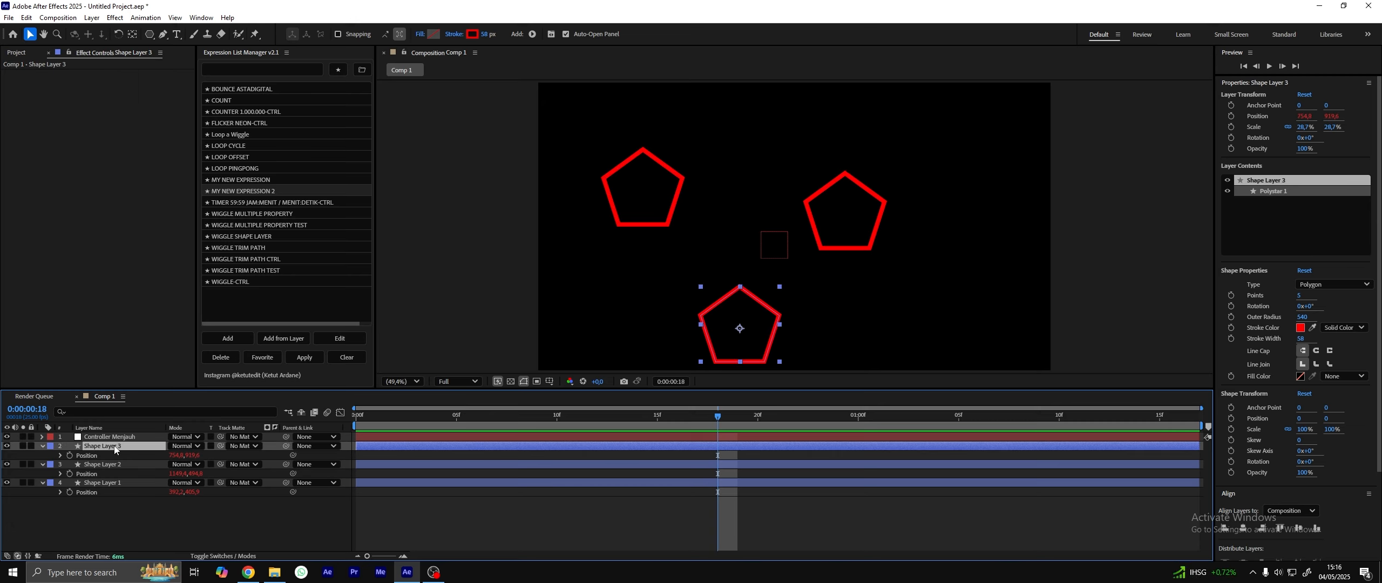
left_click(108, 484, "ctrl")
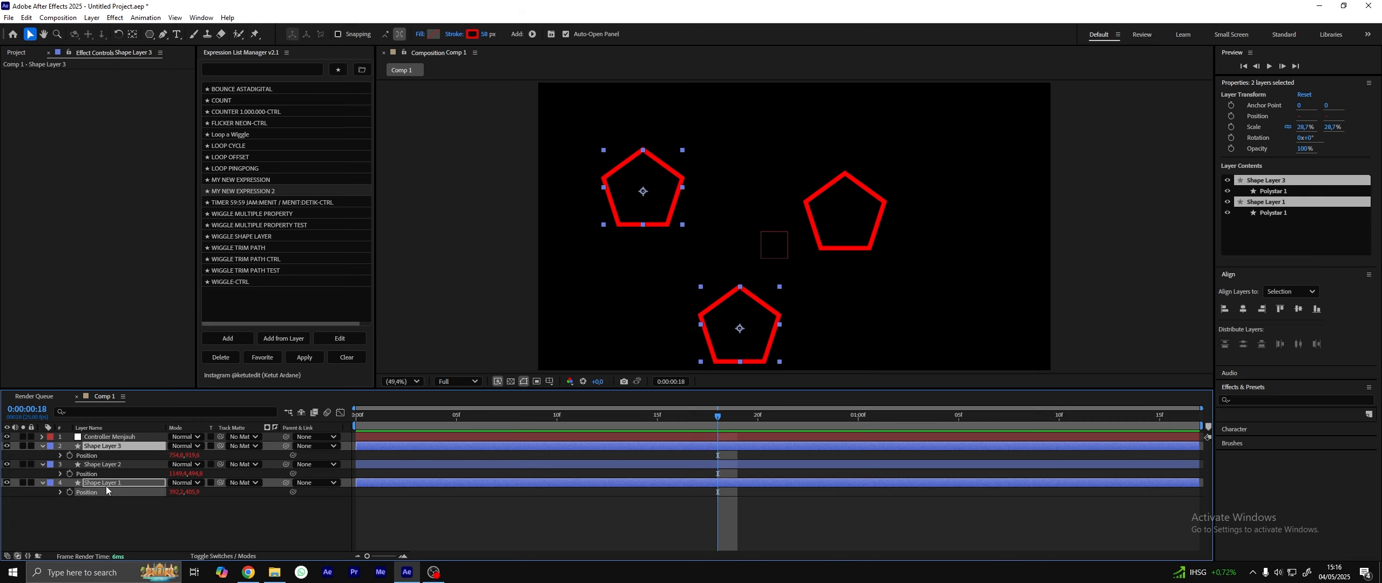
left_click(345, 358)
left_click(494, 509)
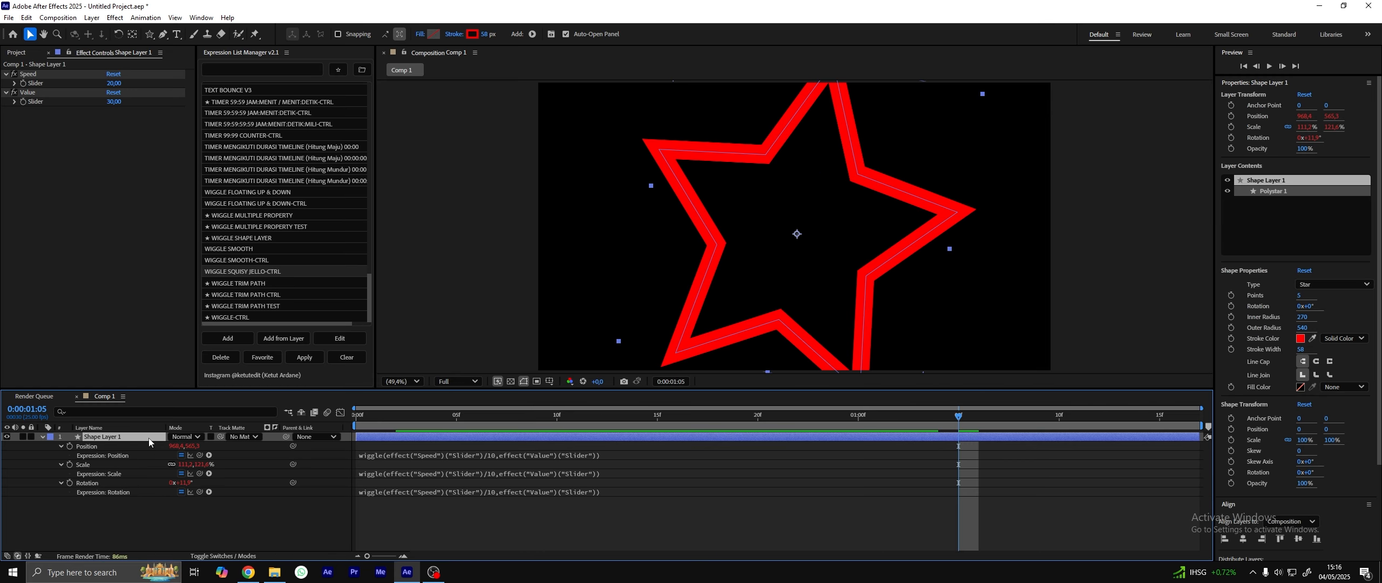
- Clear the star layer's expressions as a whole, and separately clear only its Scale expression
left_click(345, 358)
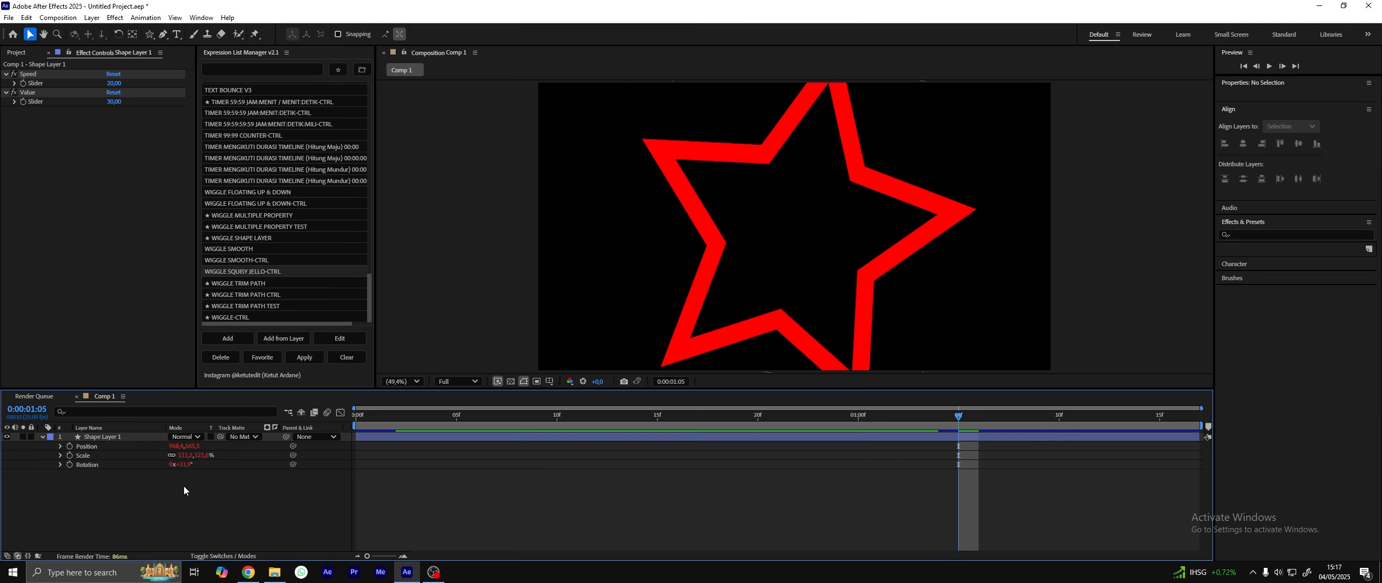
left_click(92, 456)
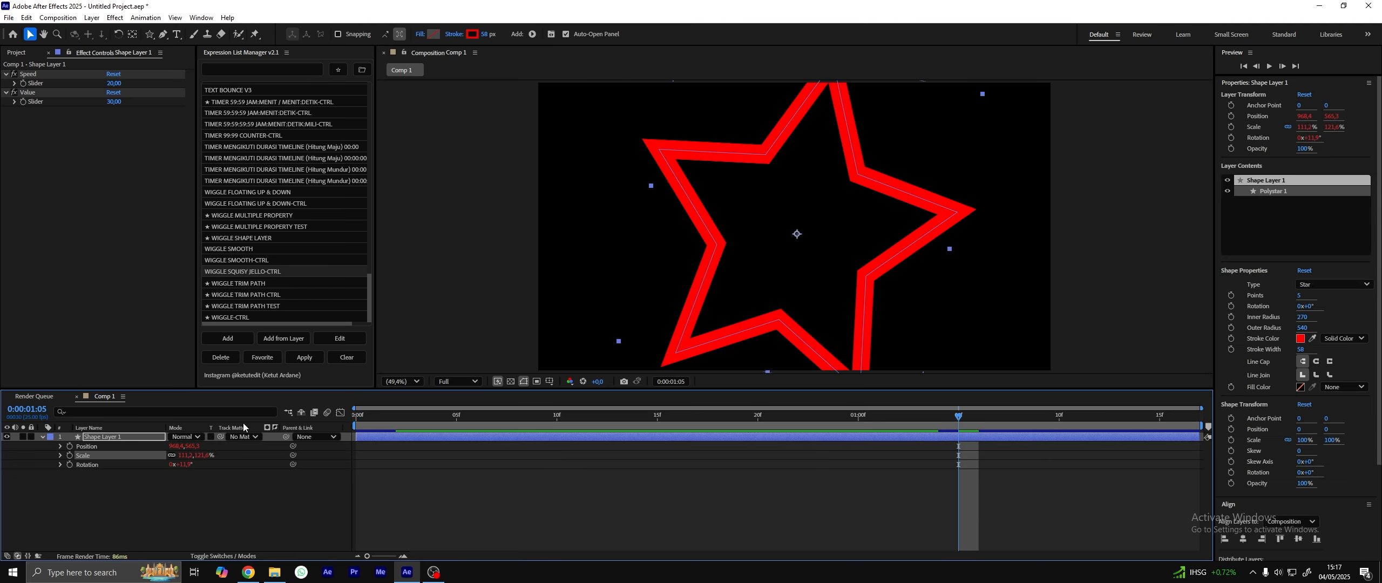
left_click(341, 358)
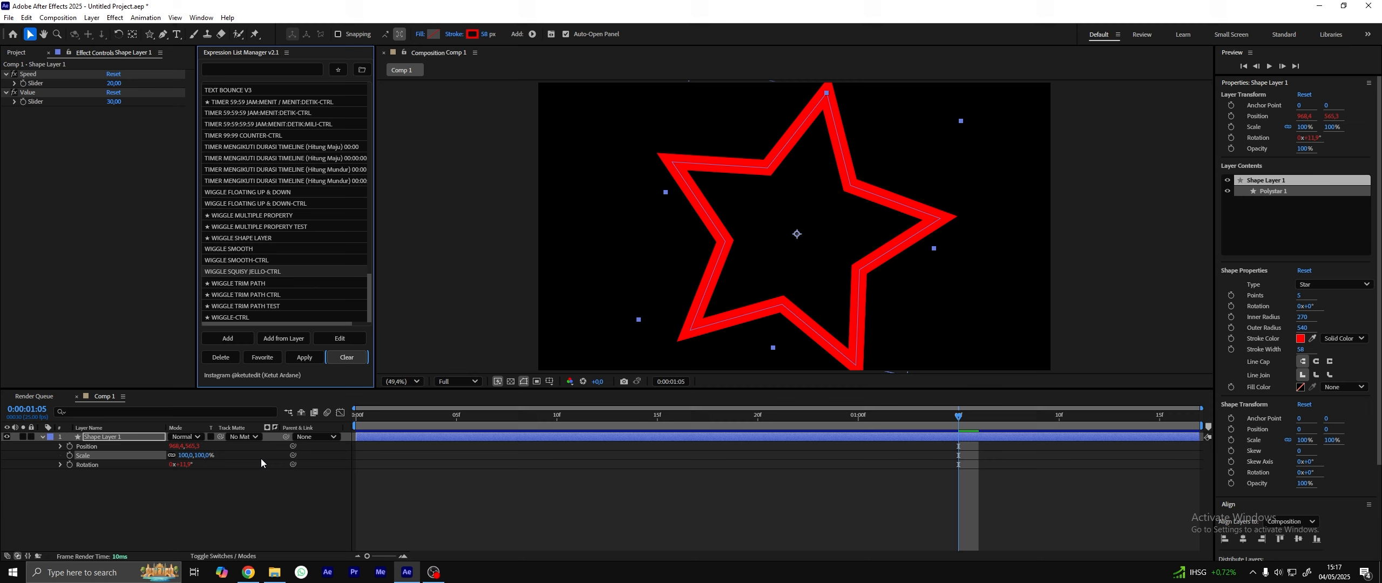
- Clear only the star layer's Rotation expression, check it at frame 0:00:00:12, and undo the clearing
left_click(87, 464)
left_click(346, 357)
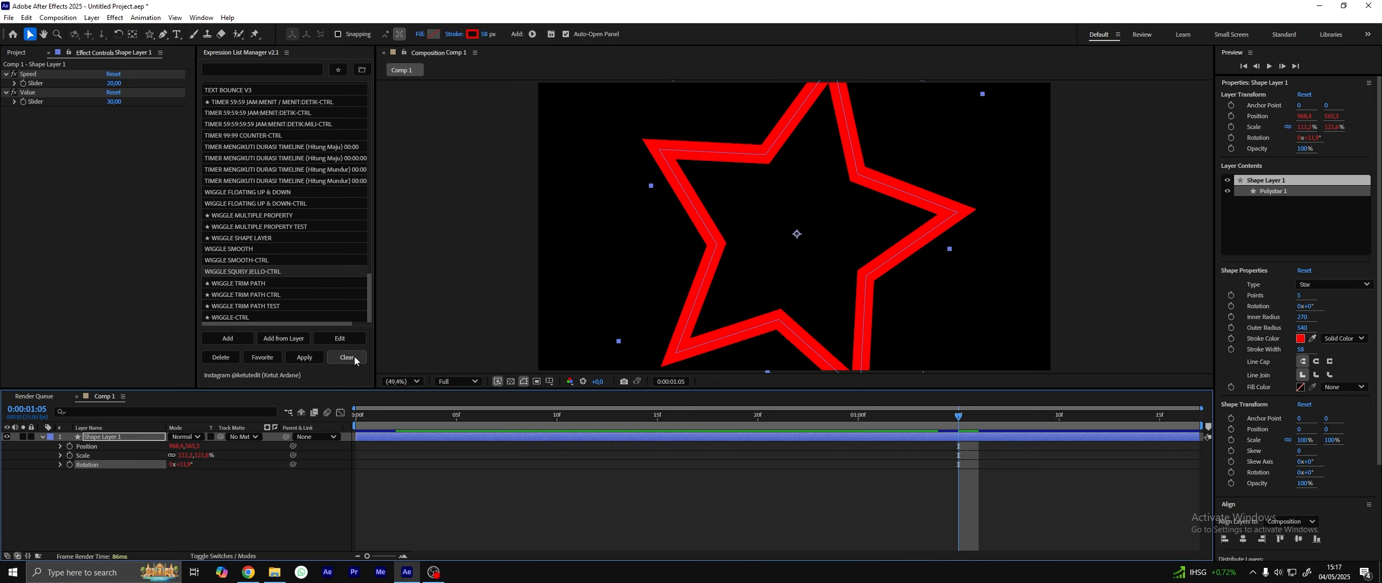
left_click(836, 426)
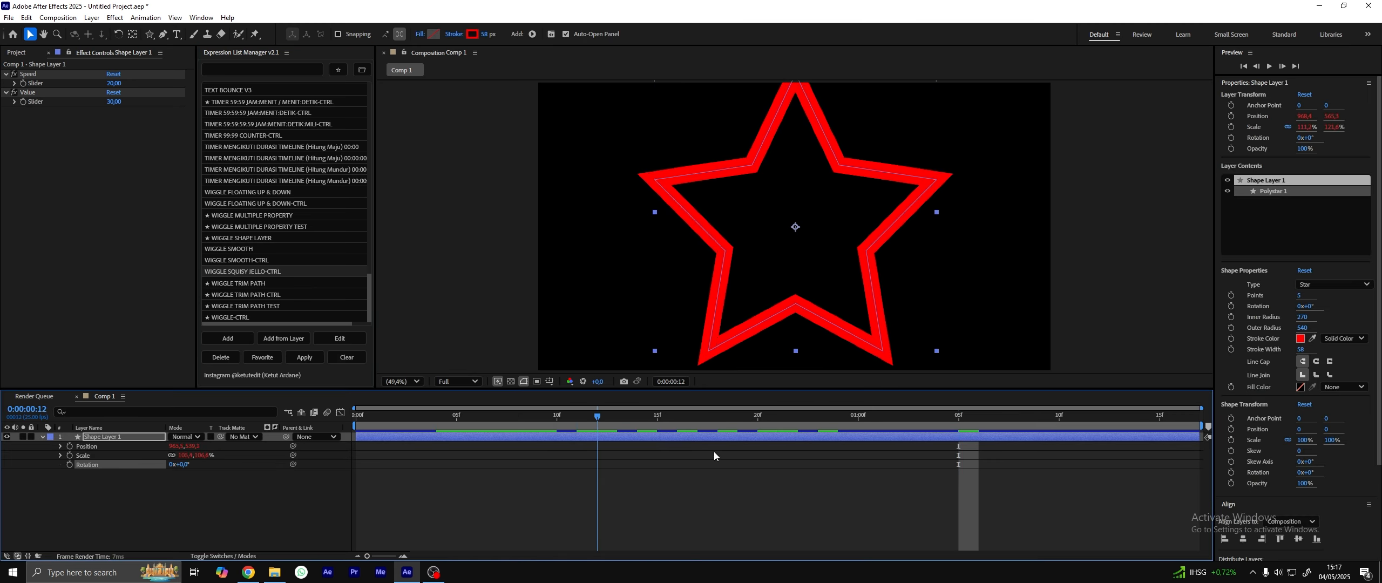
key("ctrl+z")
- Clear only the star layer's Position expression, preview the animation, and undo the clearing
left_click(124, 446)
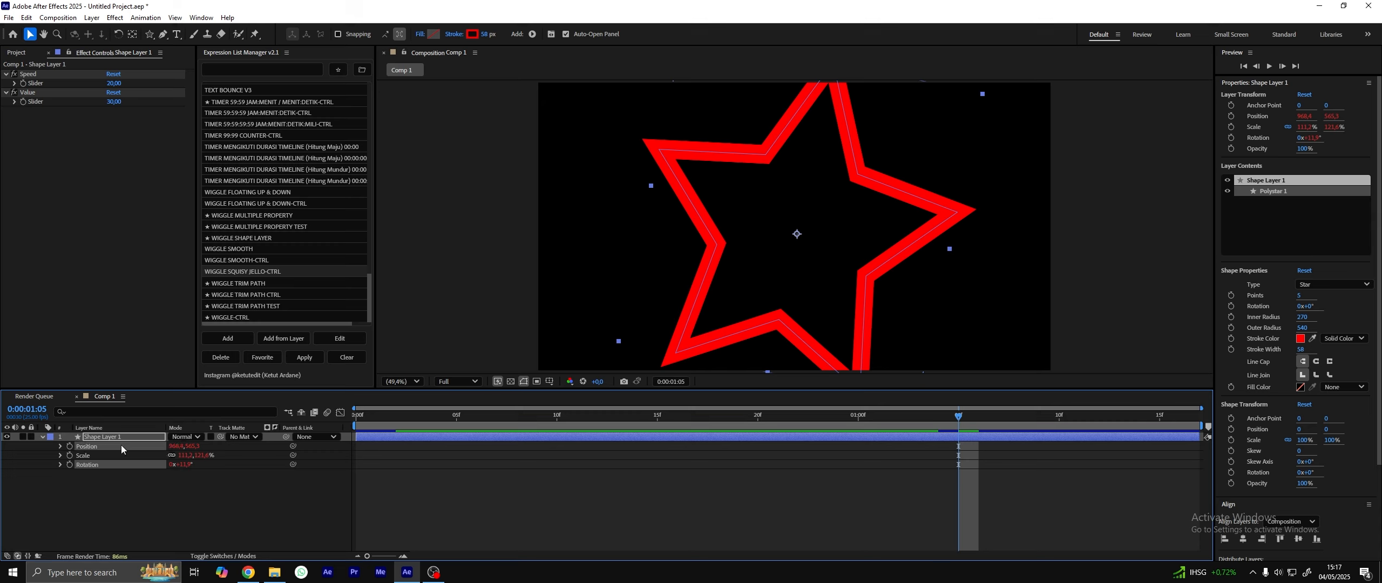
left_click(348, 358)
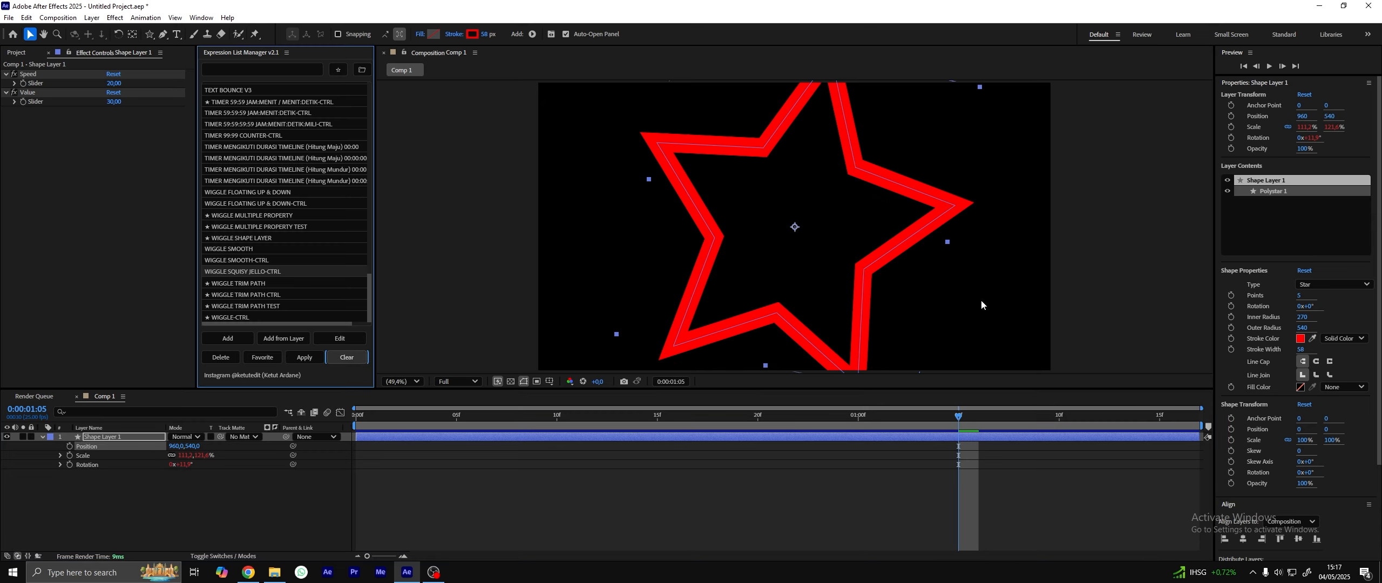
left_click(958, 413)
key("space")
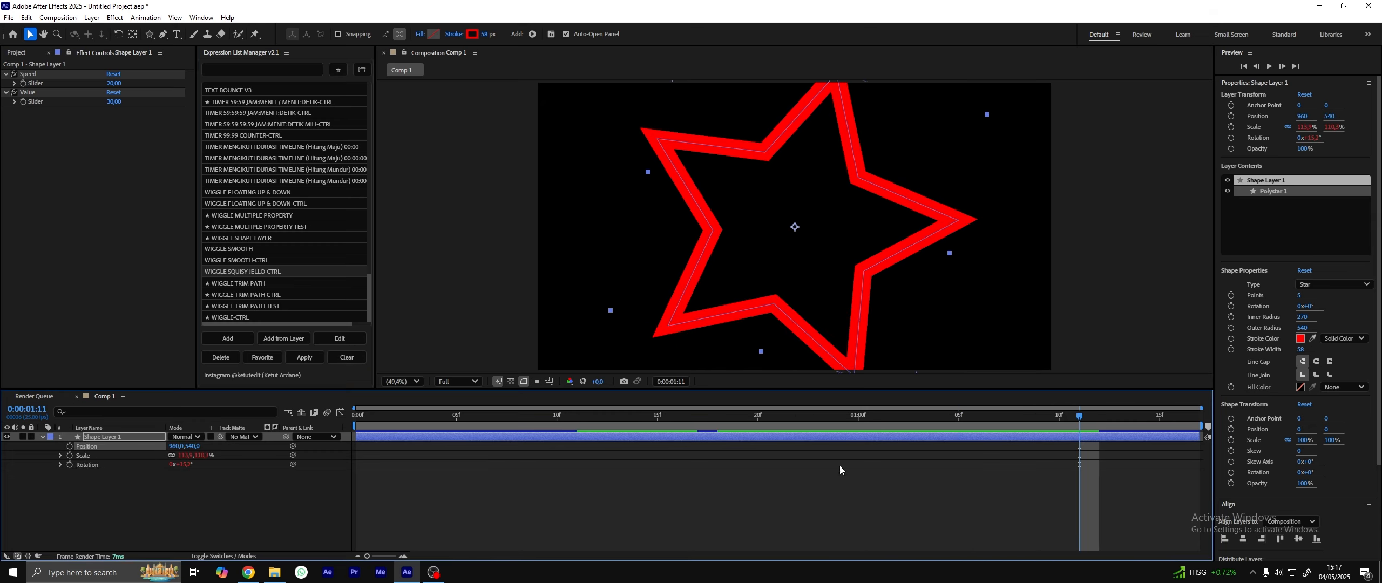
key("ctrl+z")
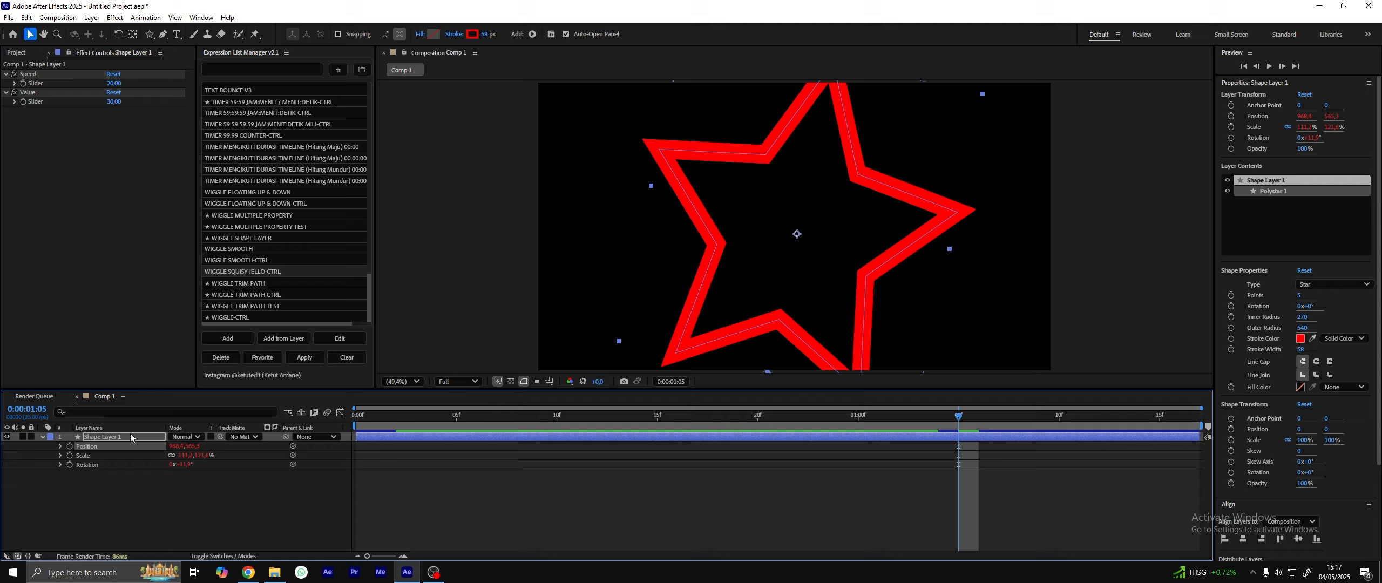
- Duplicate the star layer, move the copy to the left of the original, and scale it down to about 44%
left_click(43, 438)
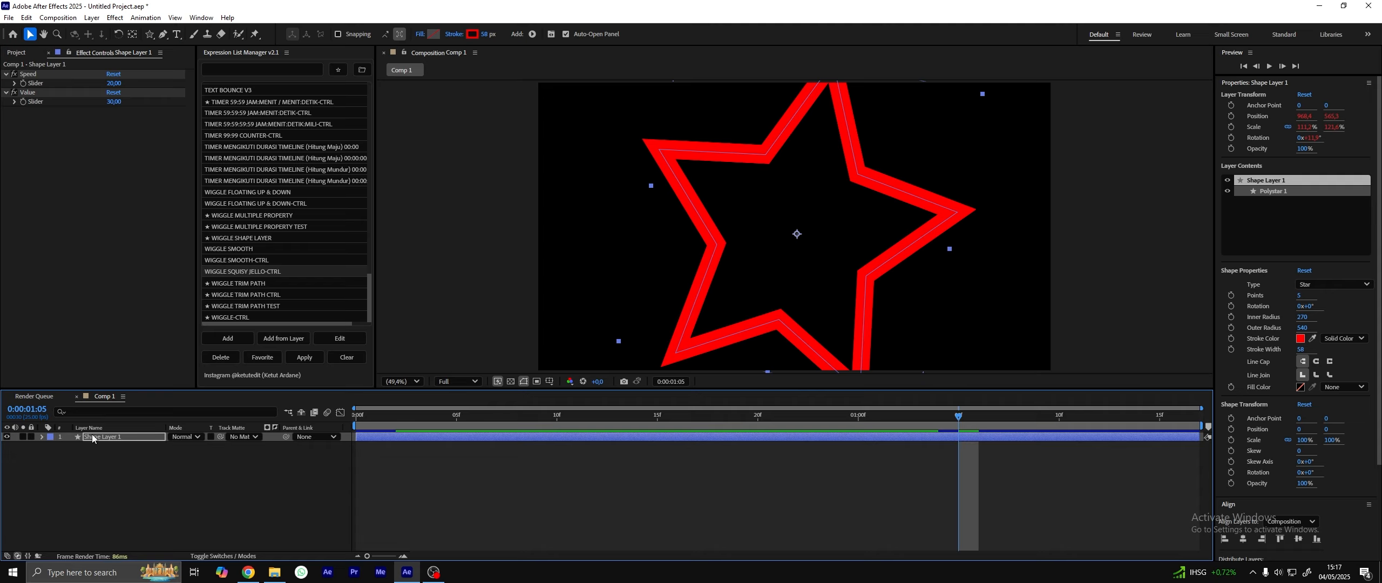
key("ctrl+d")
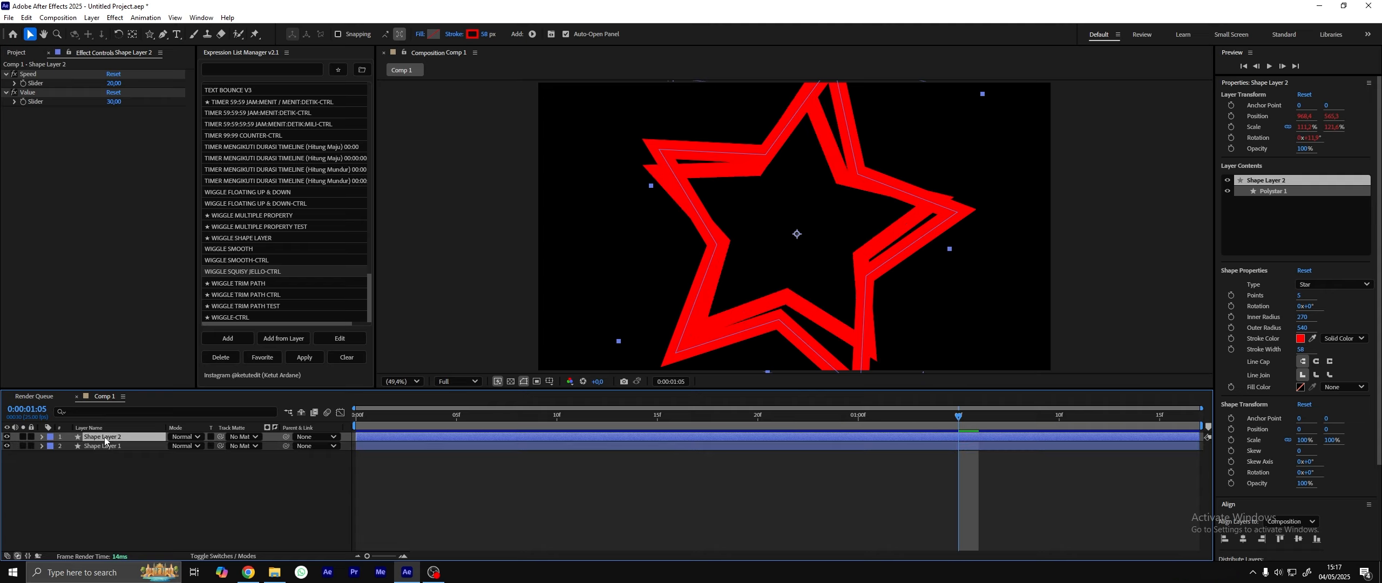
left_click_drag(709, 249, 582, 246)
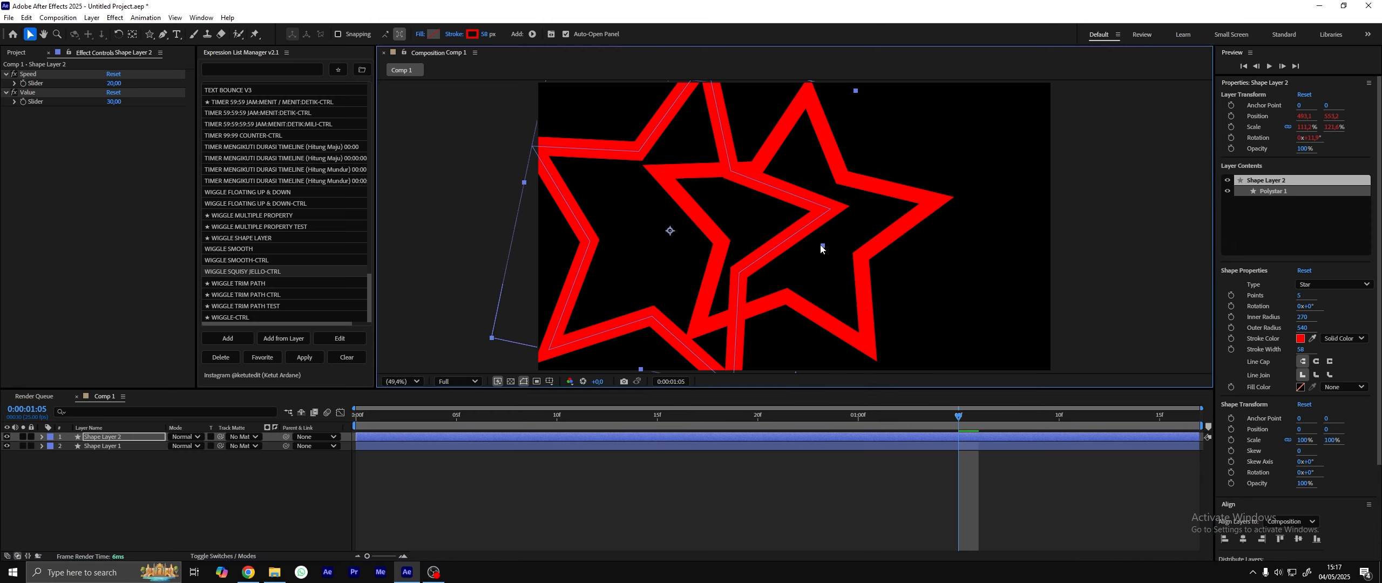
left_click_drag(823, 246, 738, 244)
- Scale the original star down to about 65% and move it clear of its copy on the right of the composition
left_click(860, 263)
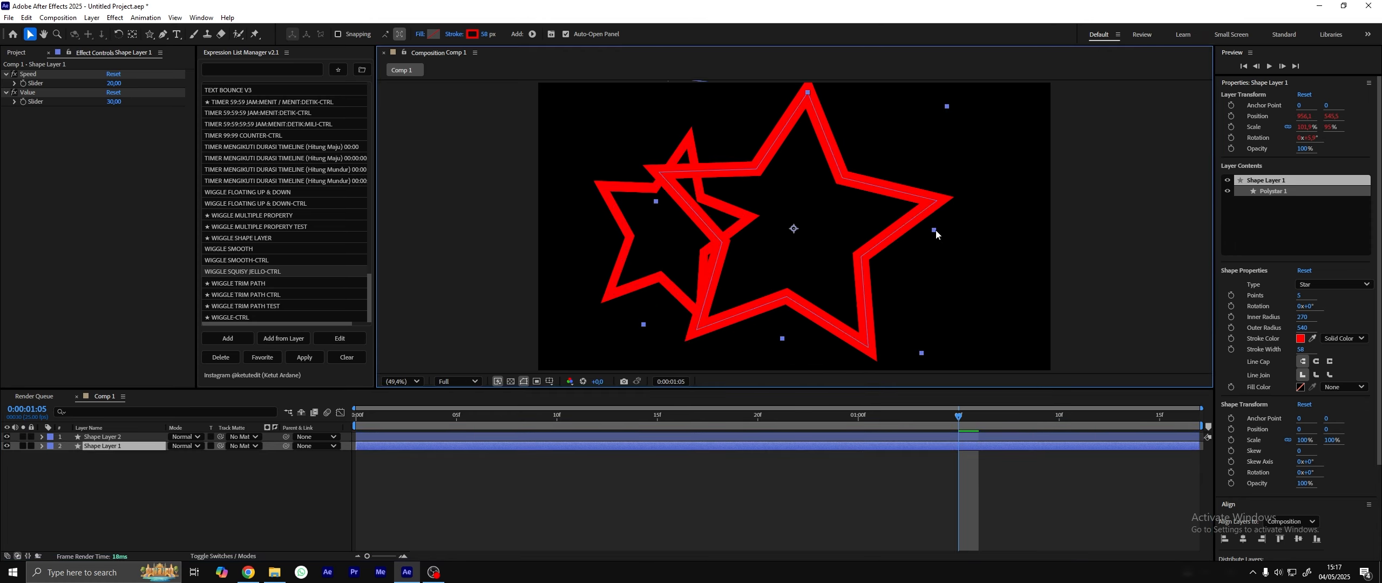
left_click_drag(936, 234, 888, 233)
left_click_drag(853, 237, 980, 217)
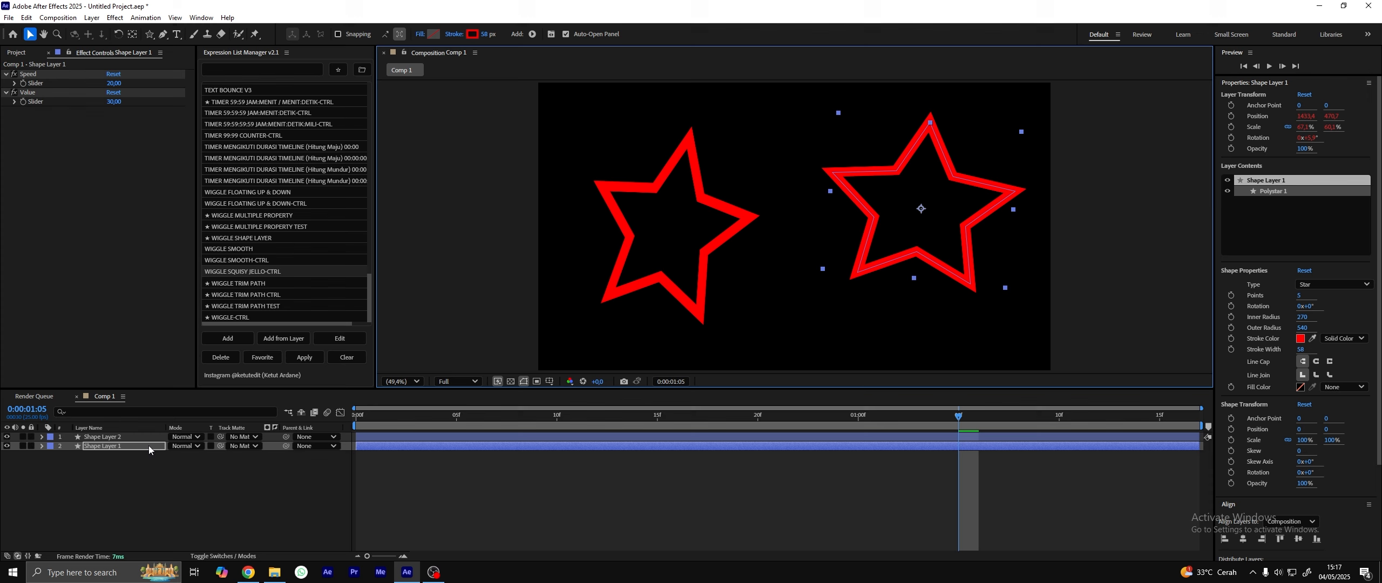
- Reveal both star layers' expressions, and clear only the Scale expression of Shape Layer 2 and the Rotation expression of Shape Layer 1
key("ctrl+a")
key("e")
key("e")
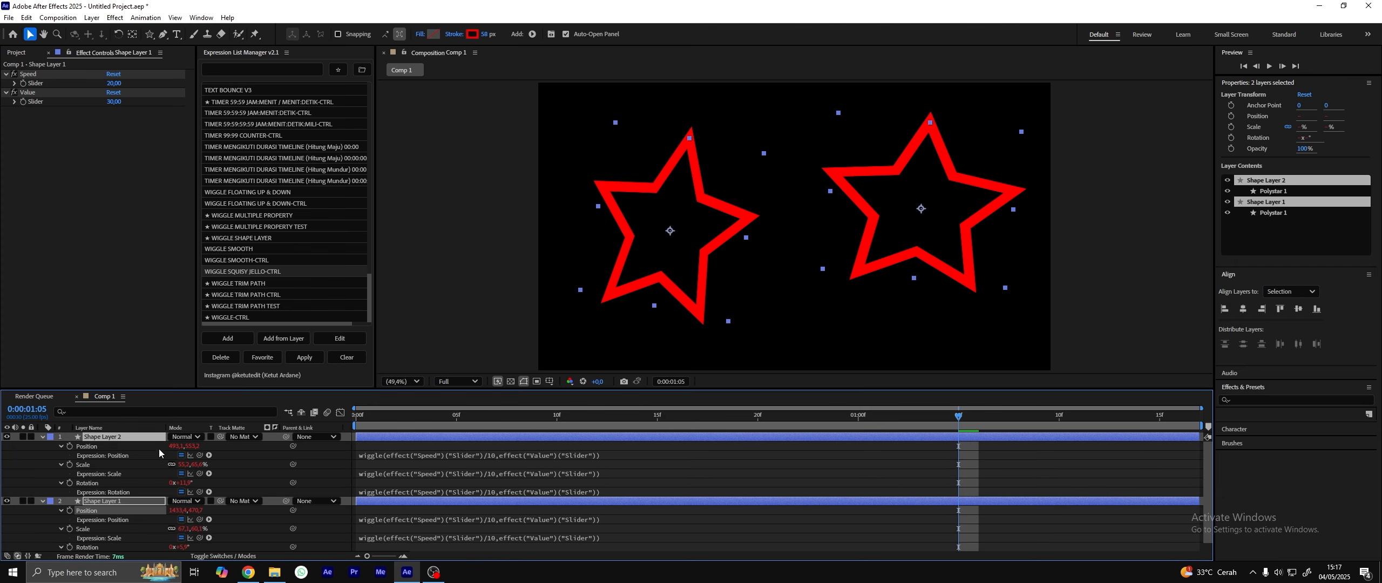
scroll(152, 457, "down", 1)
left_click(86, 455)
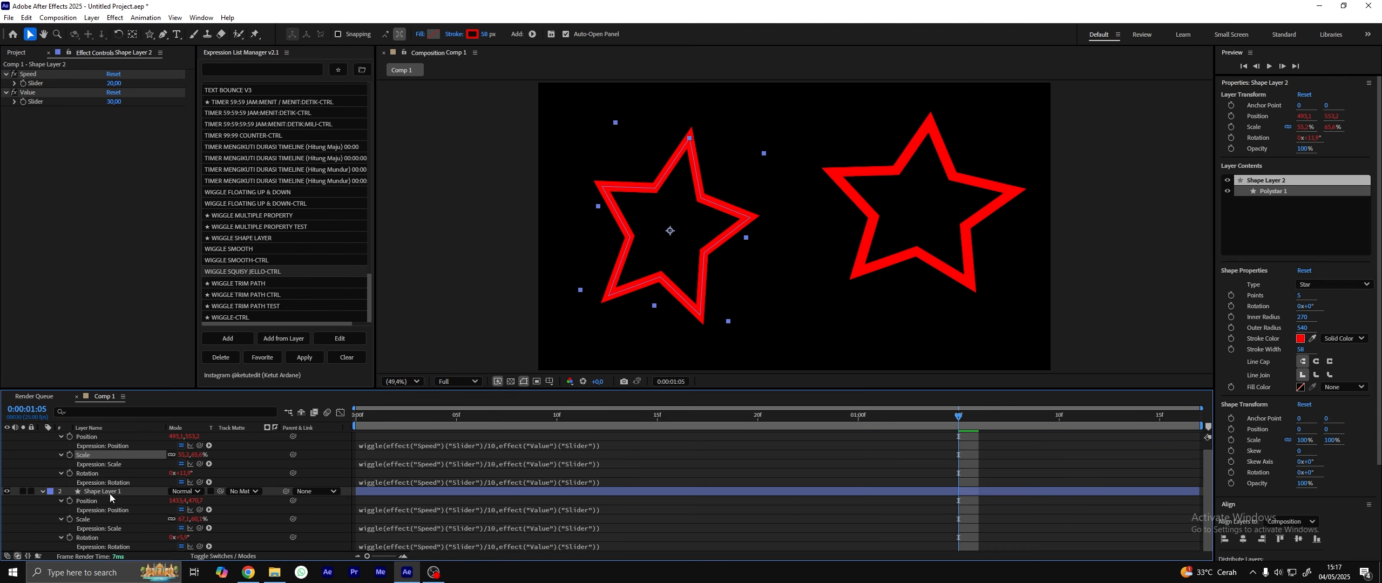
left_click(97, 536, "ctrl")
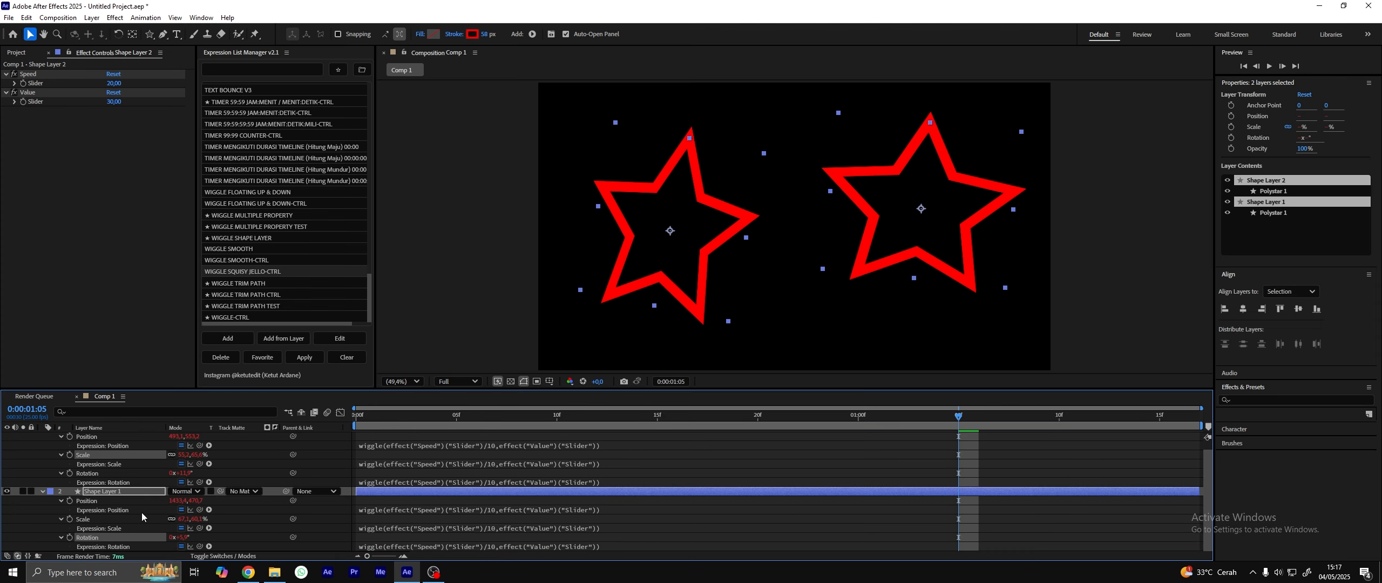
left_click(346, 357)
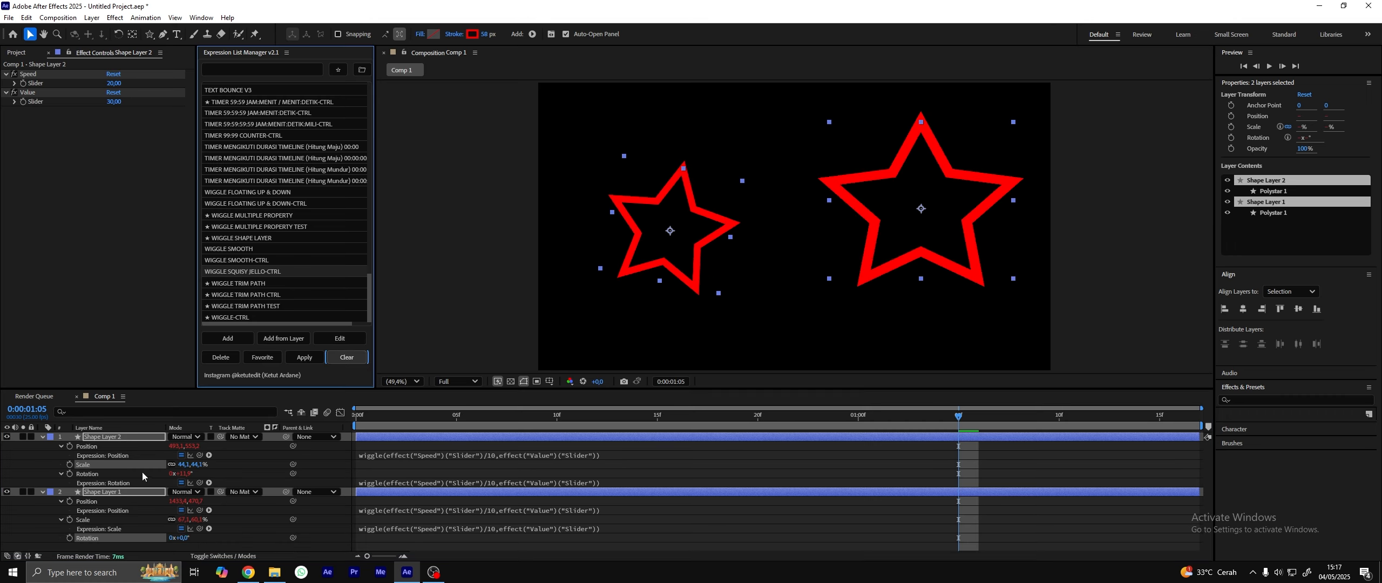
- Clear the Position expression of Shape Layer 2 and the Scale expression of Shape Layer 1 together, and preview the animation
left_click(108, 494)
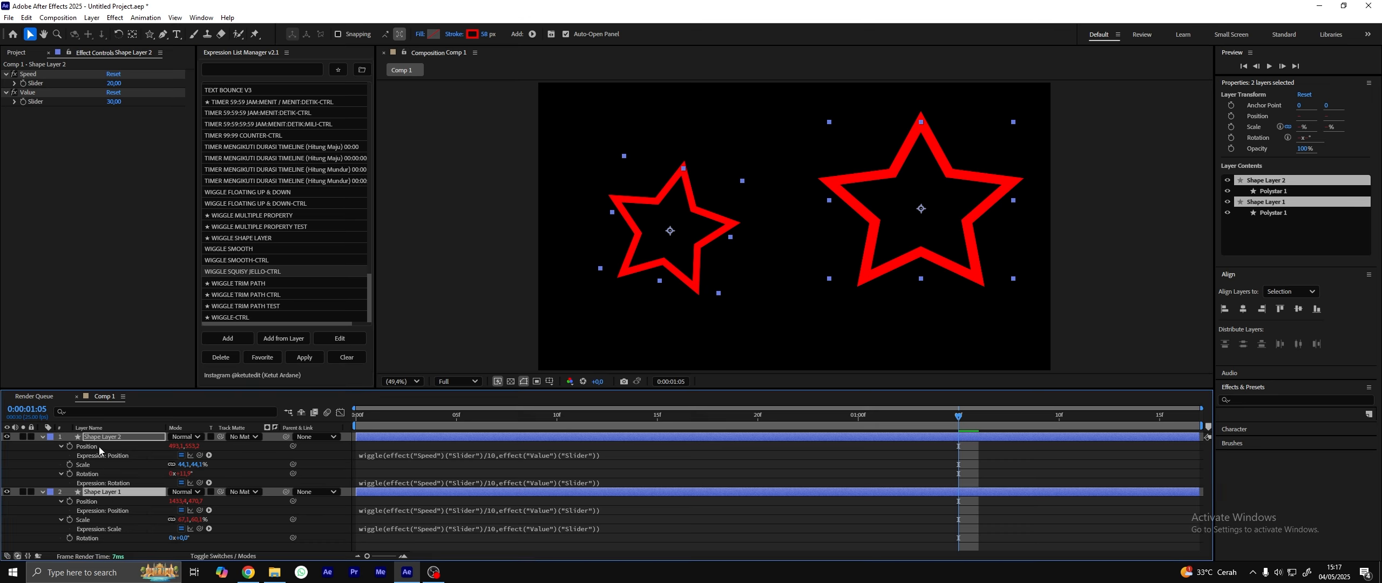
left_click(100, 447)
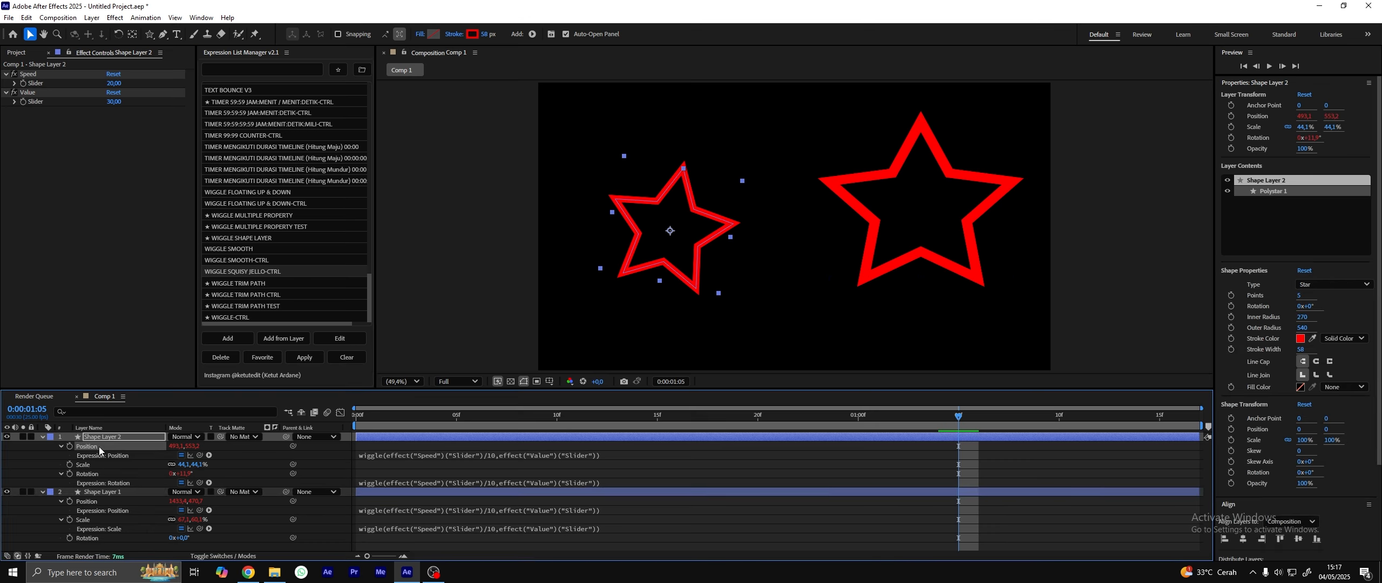
left_click(90, 521)
left_click(96, 447)
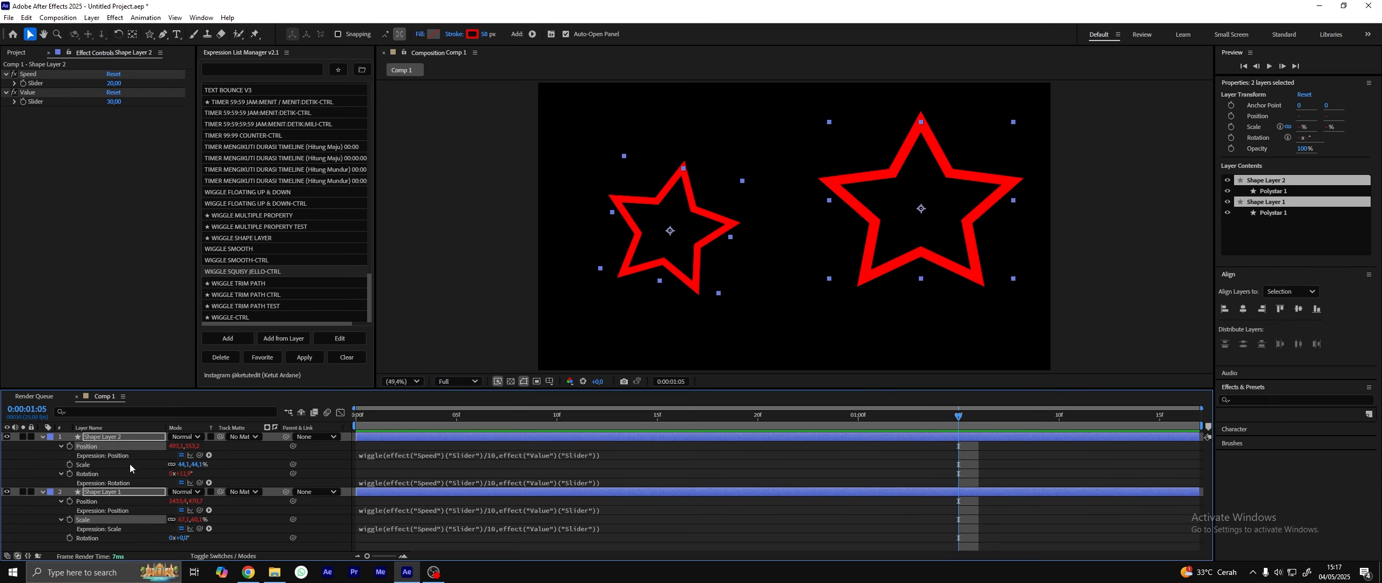
left_click(358, 358)
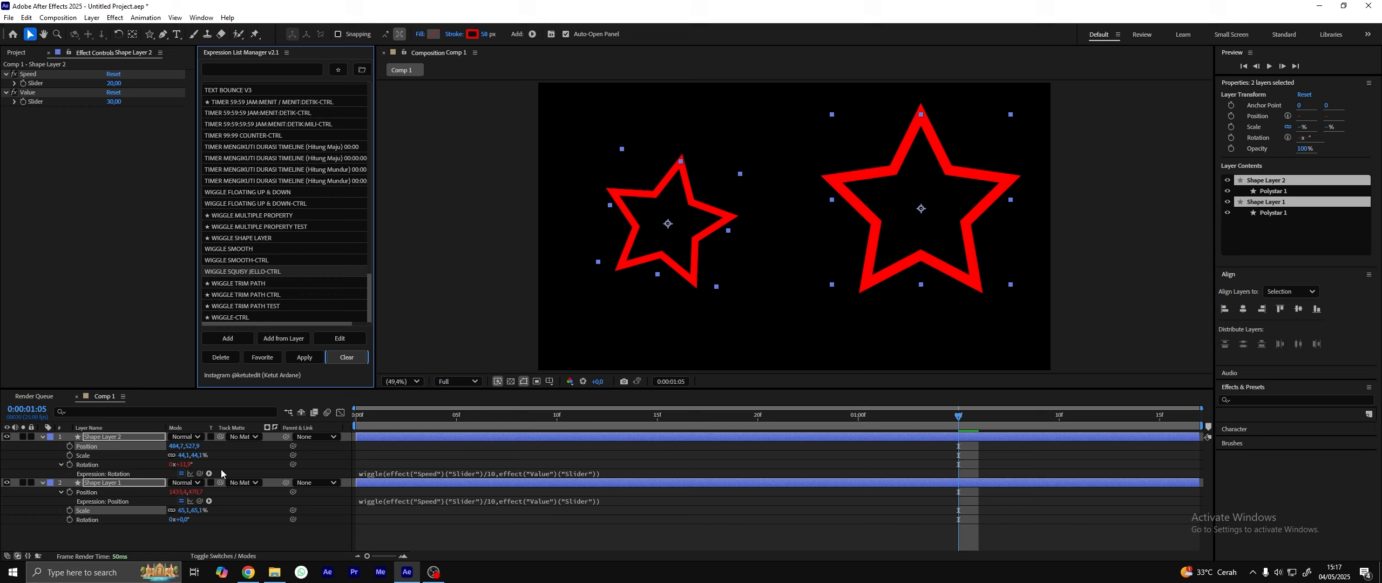
key("space")
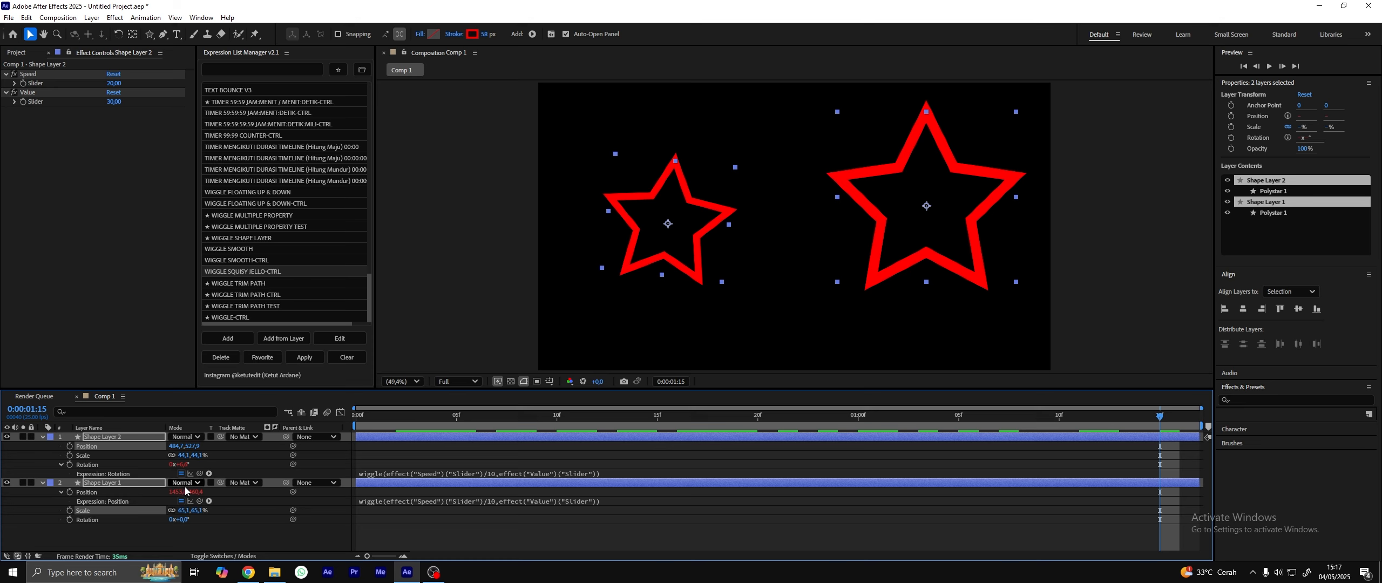
- Undo the selective clearing on both star layers, and clear the expressions on all their selected transform properties
key("ctrl+z")
key("ctrl+z")
key("ctrl+z")
key("ctrl+z")
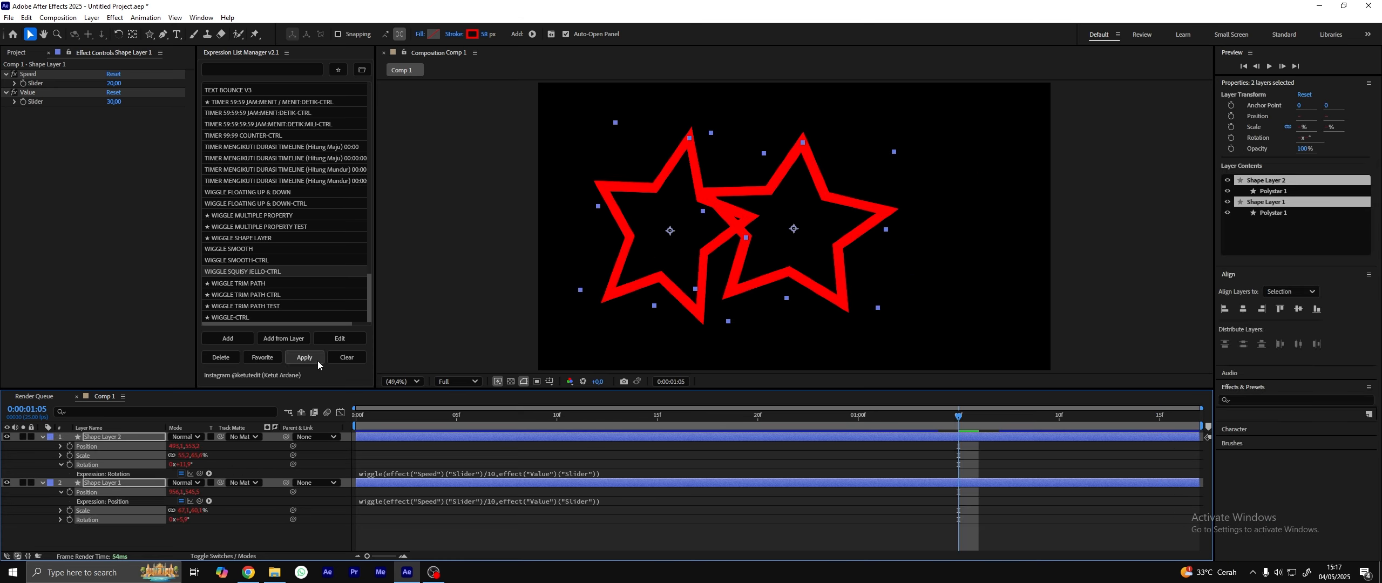
left_click(345, 358)
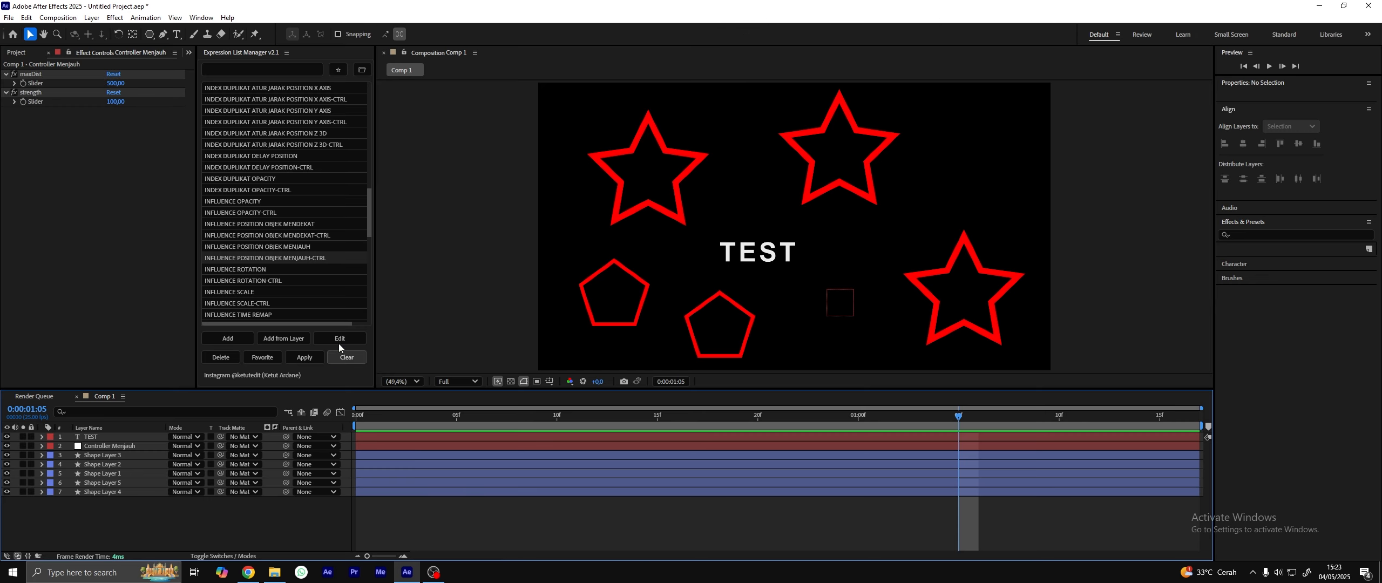
- Open the expression list's storage folder from Expression List Manager, and create a folder named BACKUP MY EXPRESSION in Documents
left_click(353, 71)
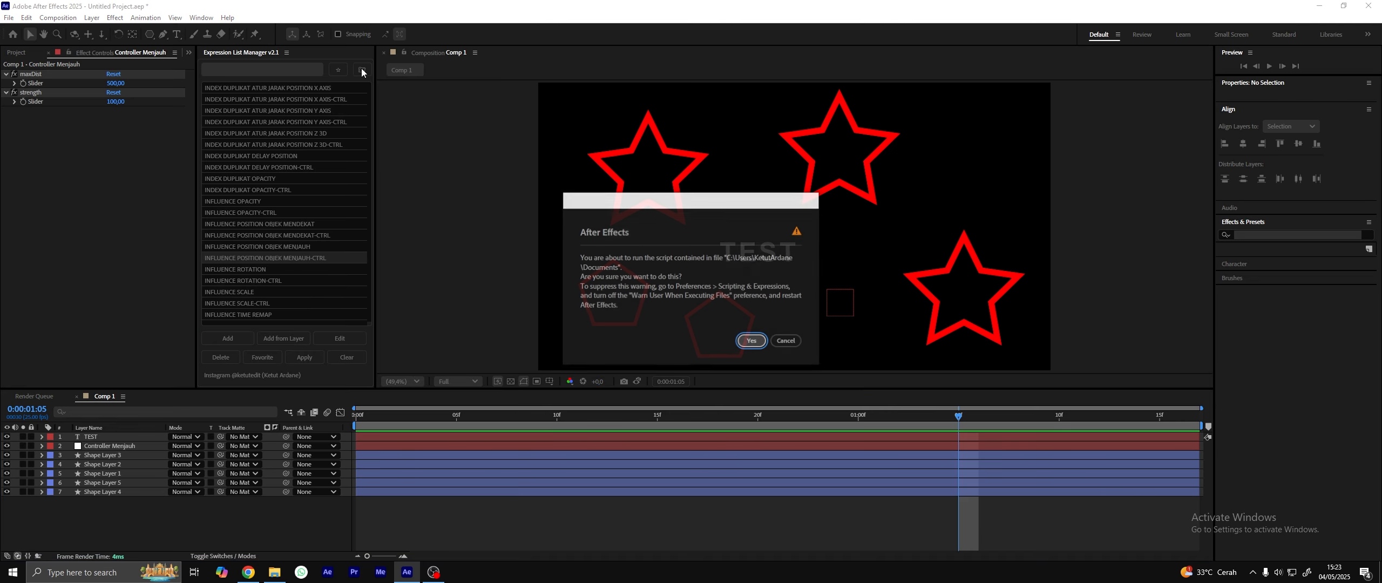
left_click(752, 341)
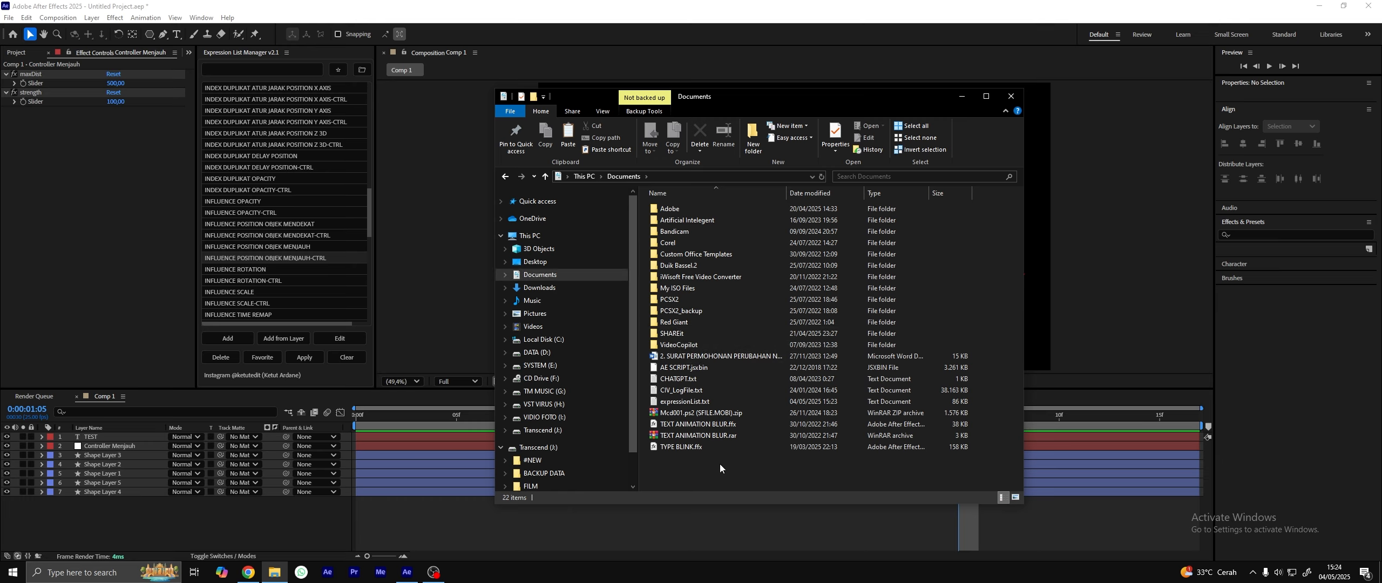
left_click(753, 140)
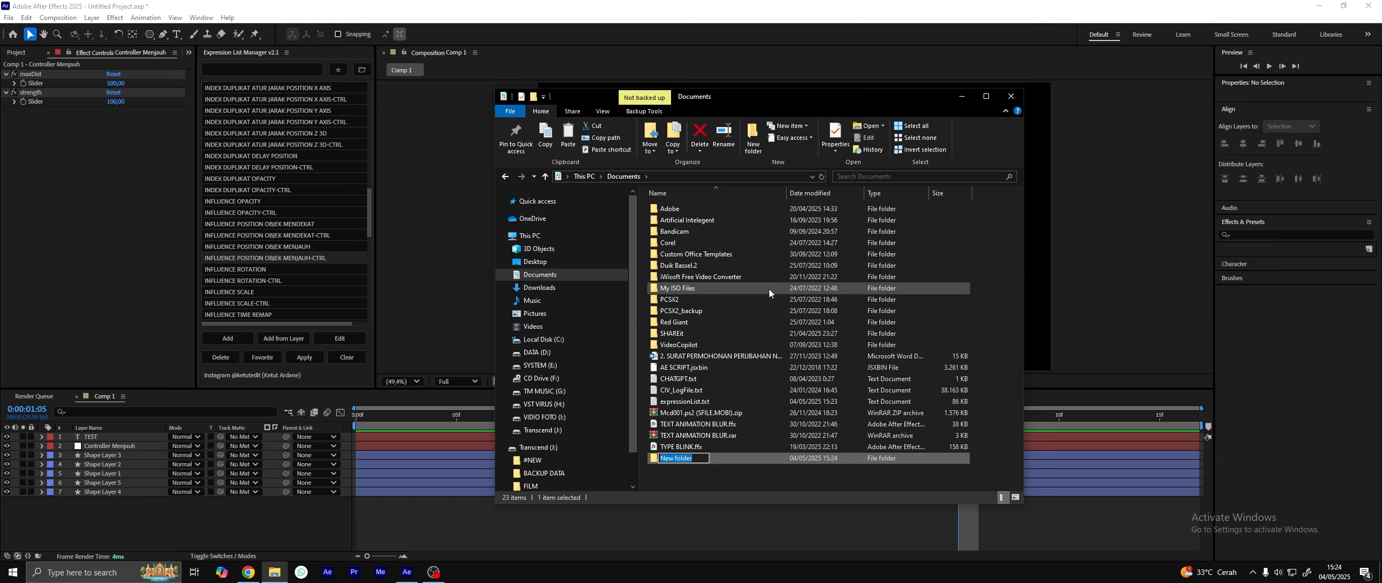
type("BACKY")
key("BackSpace")
type("UP MY EXPRESSION")
key("Return")
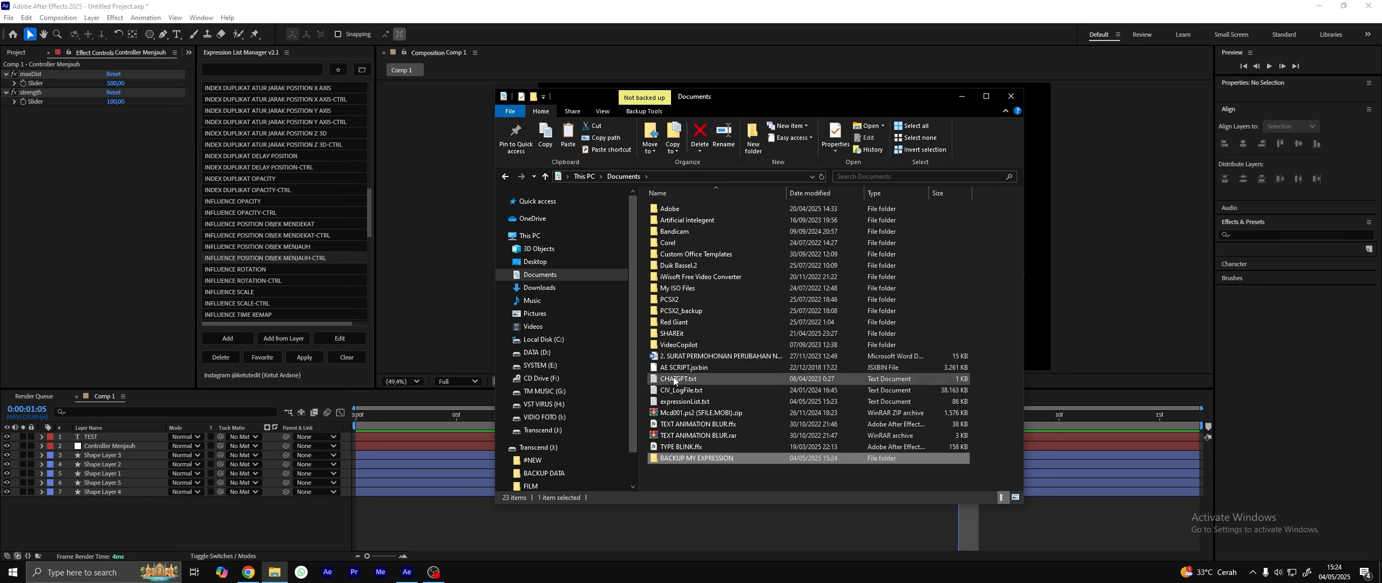
- Copy expressionList.txt from Documents into the BACKUP MY EXPRESSION folder, and close the file window
left_click(685, 402)
right_click(685, 404)
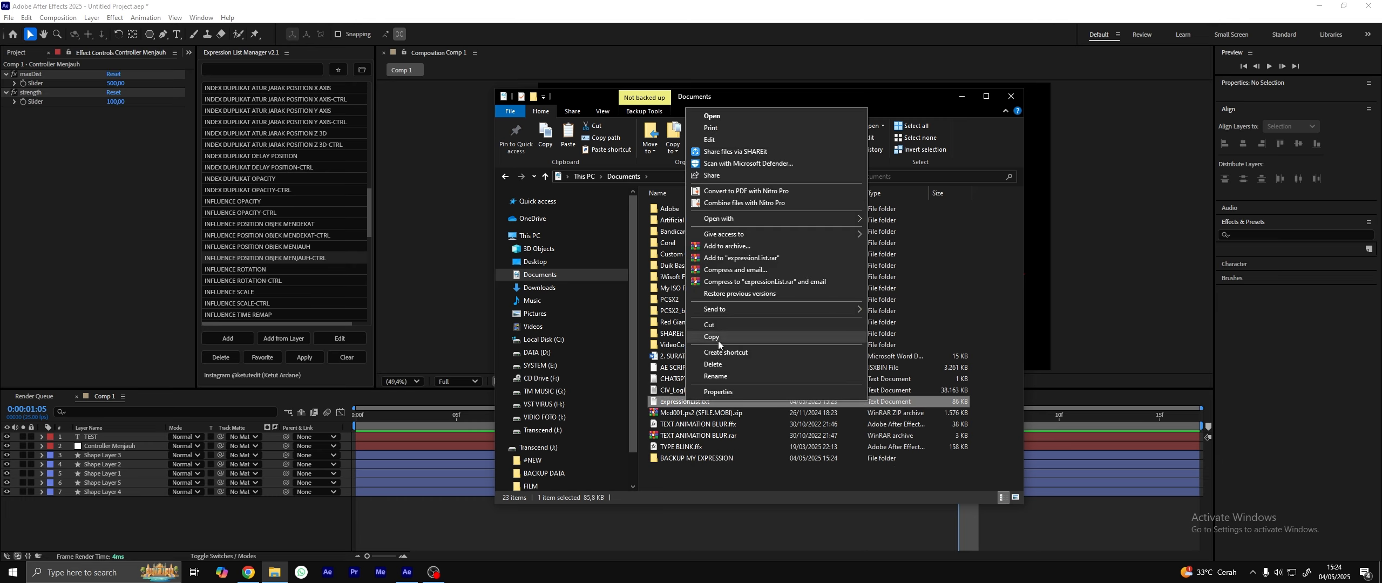
left_click(718, 349)
double_click(705, 458)
right_click(720, 273)
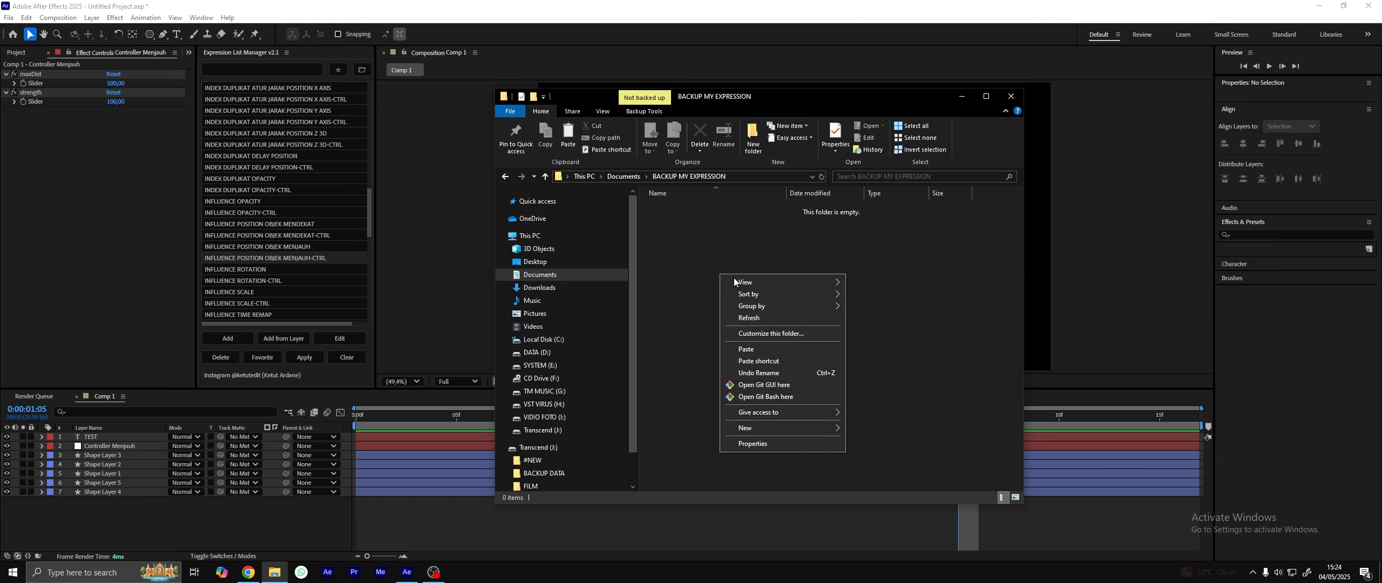
left_click(745, 352)
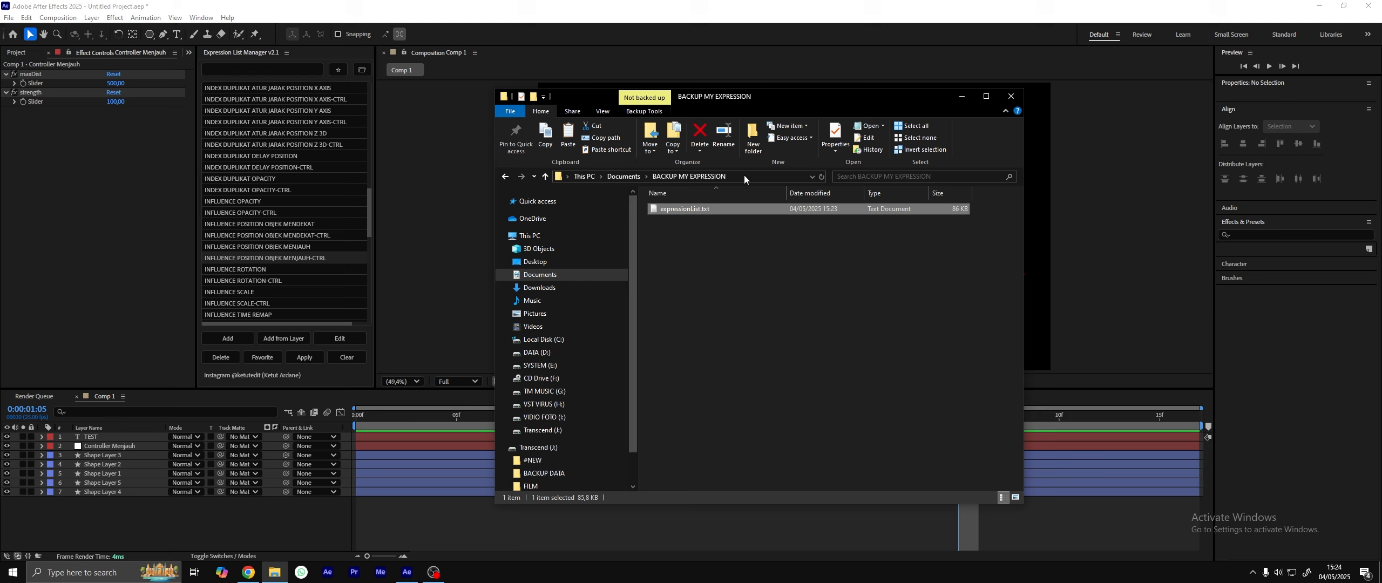
left_click(624, 176)
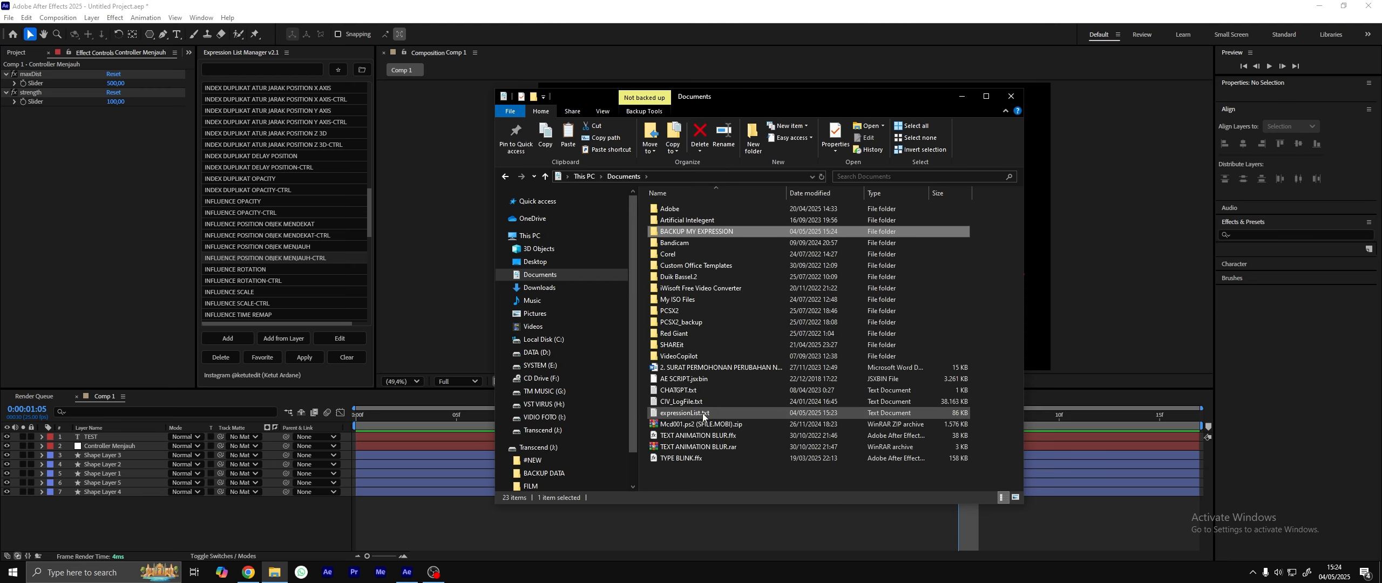
left_click(1010, 96)
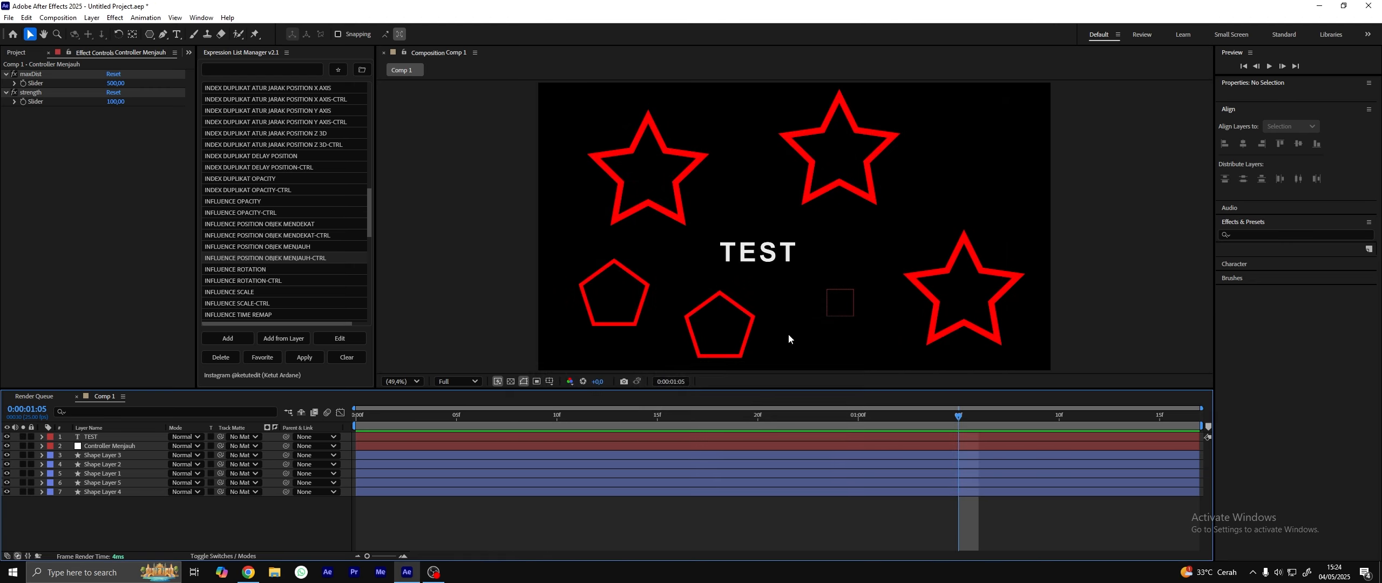